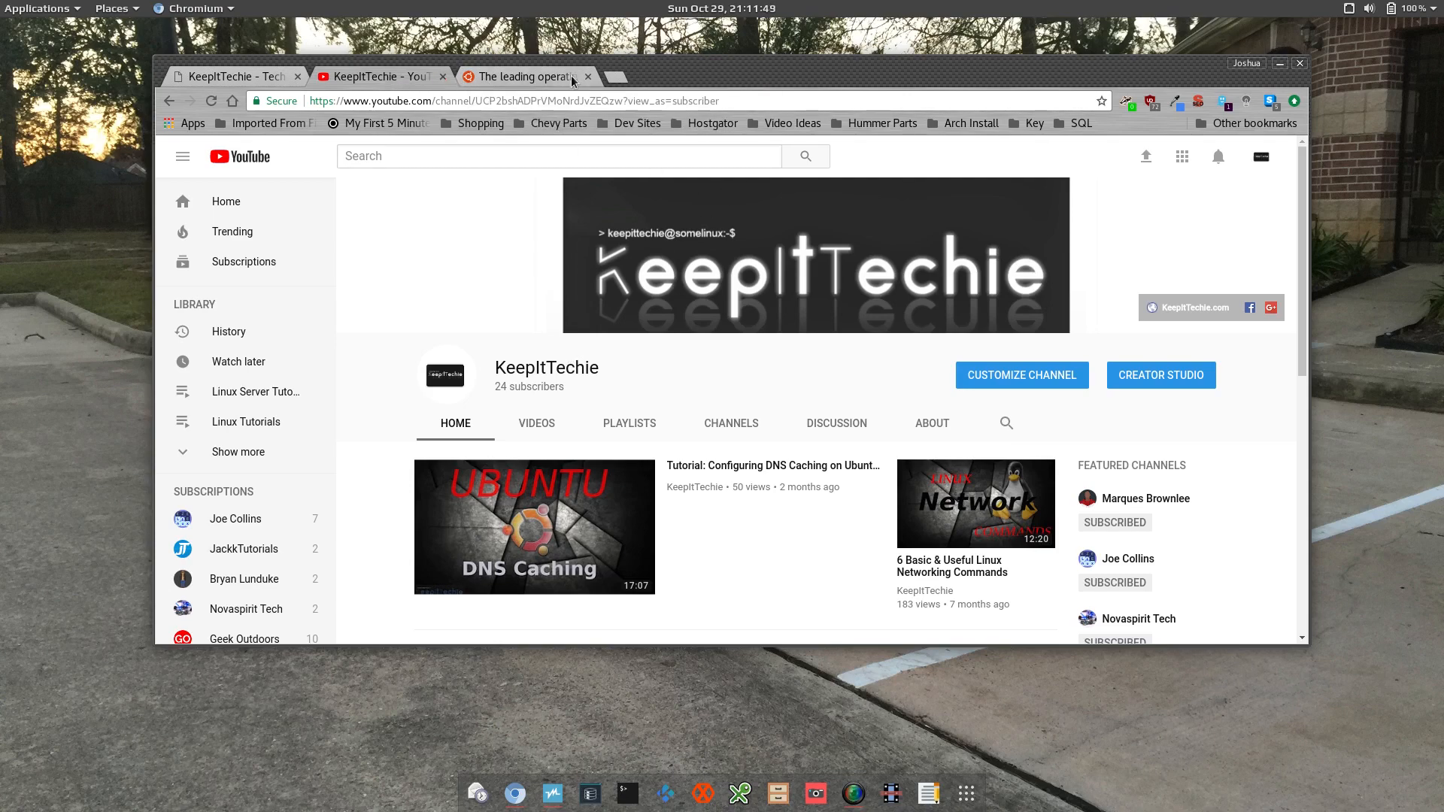
Go from the Ubuntu home page through its download overview to the Ubuntu Desktop download page.
left_click(535, 74)
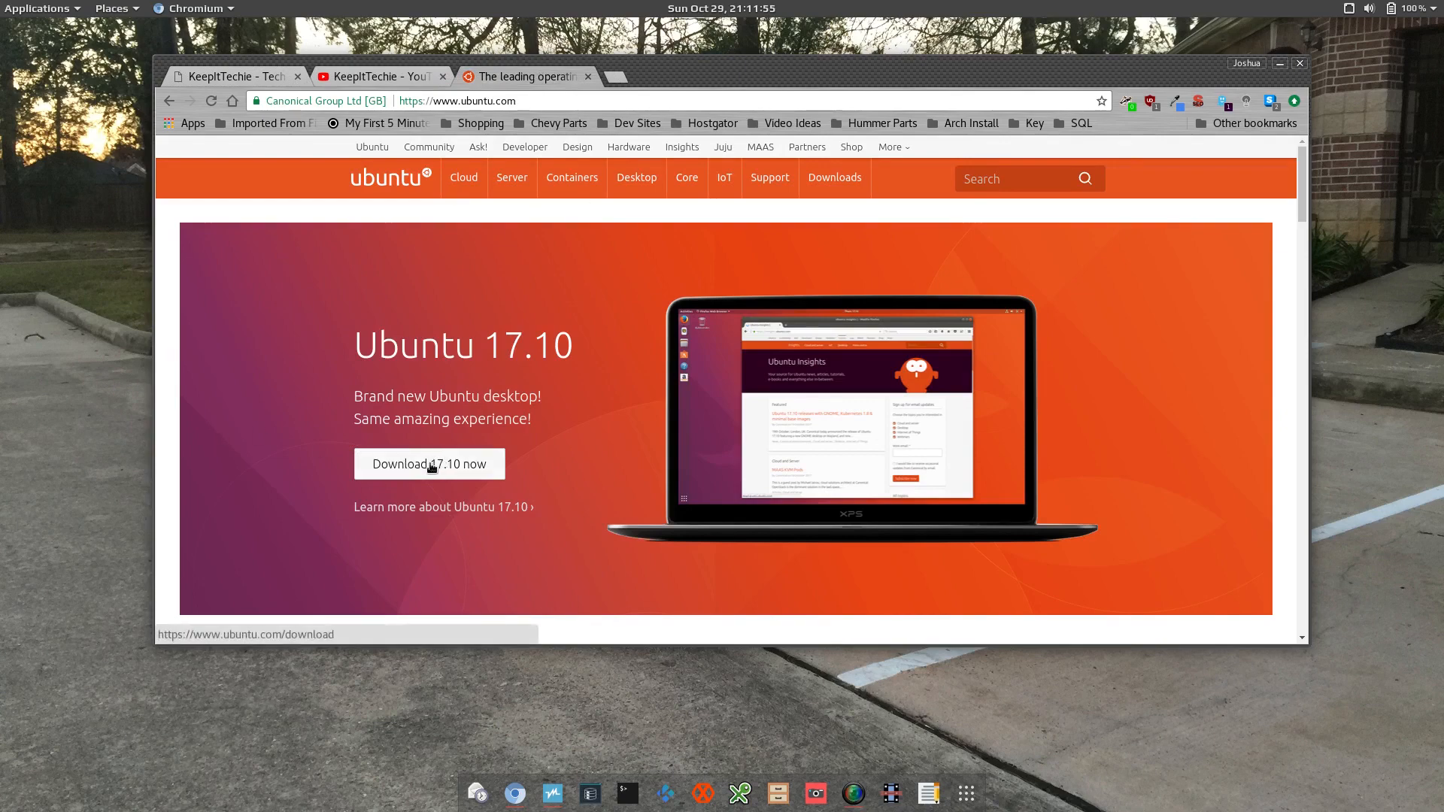
left_click(402, 468)
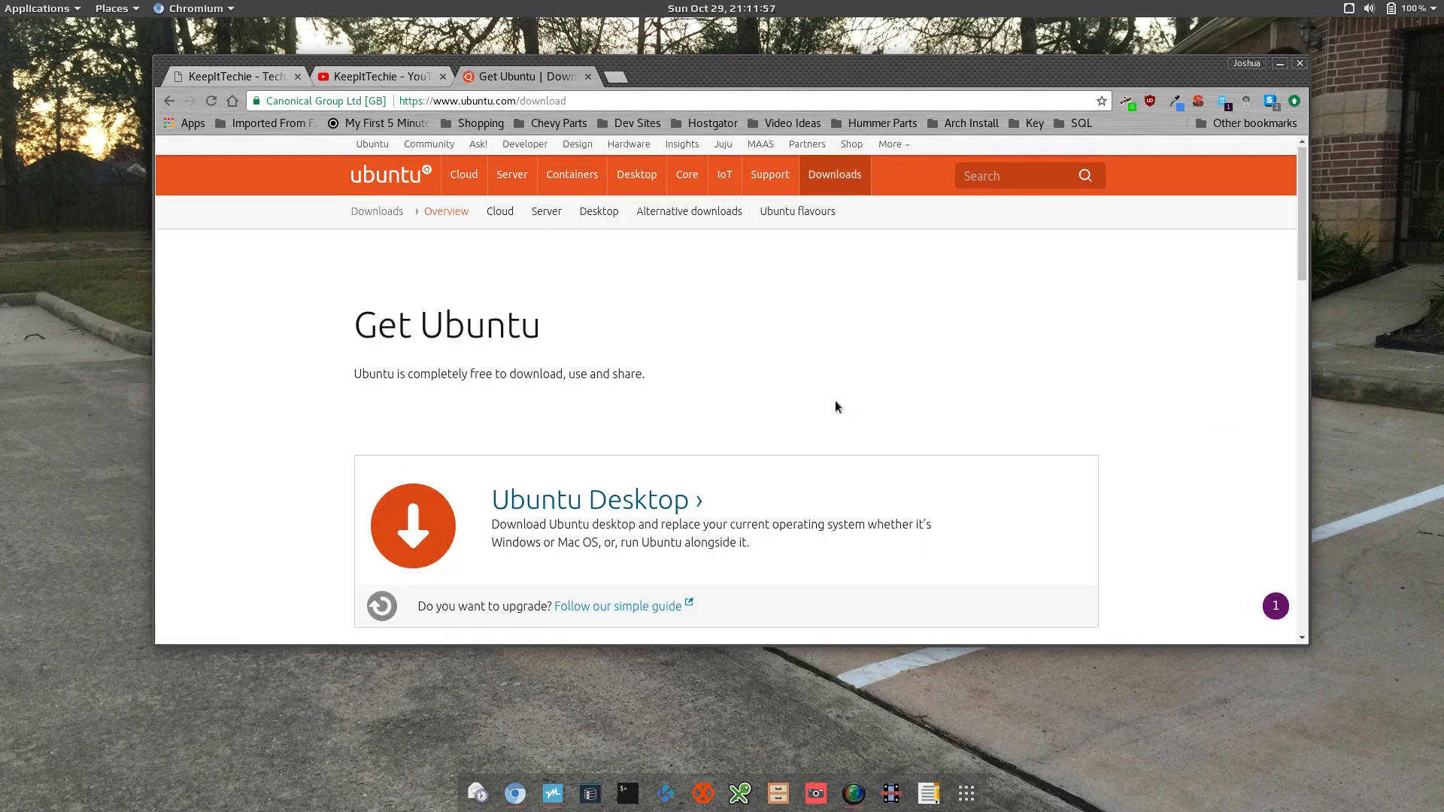
scroll(851, 394, "down", 4)
scroll(799, 351, "up", 3)
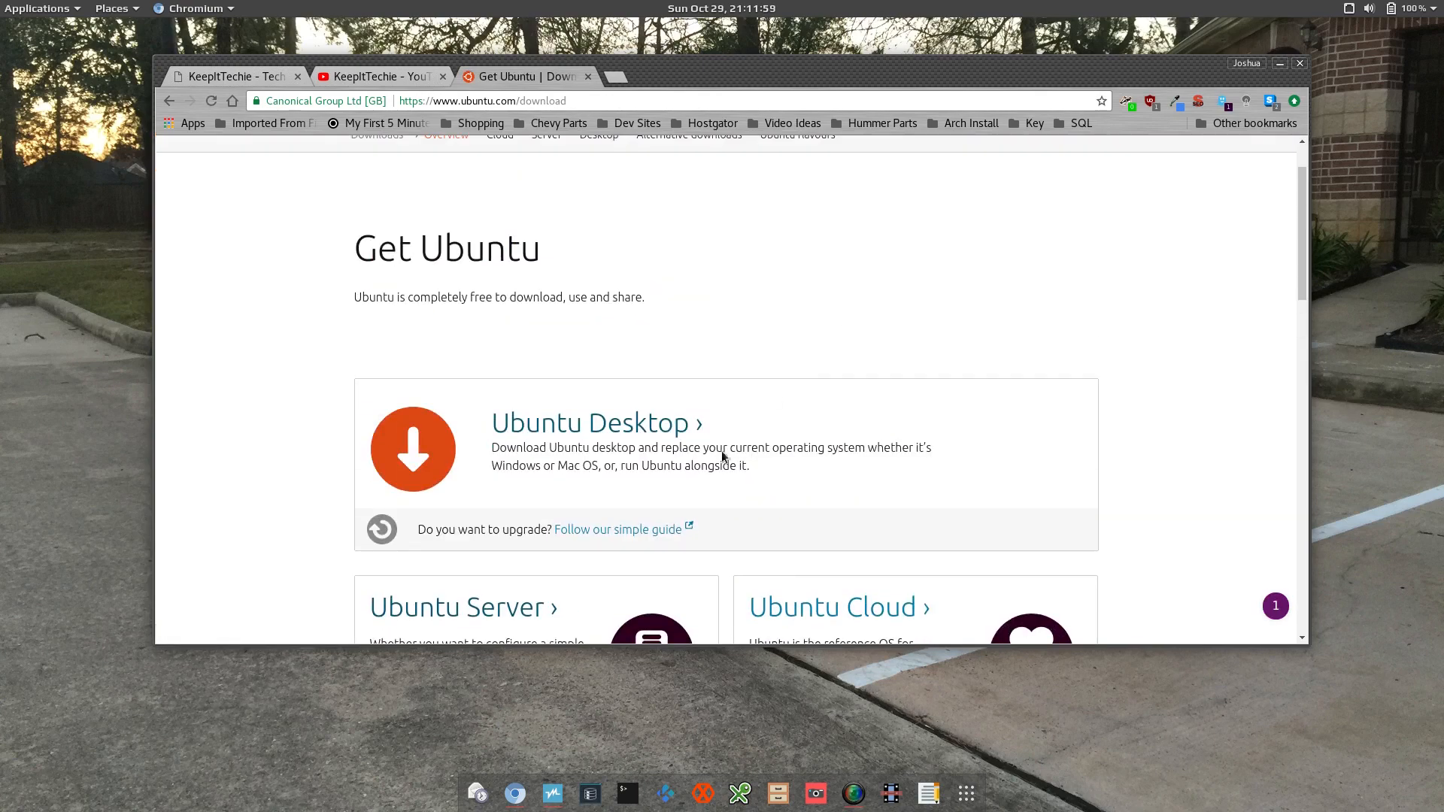
left_click(639, 432)
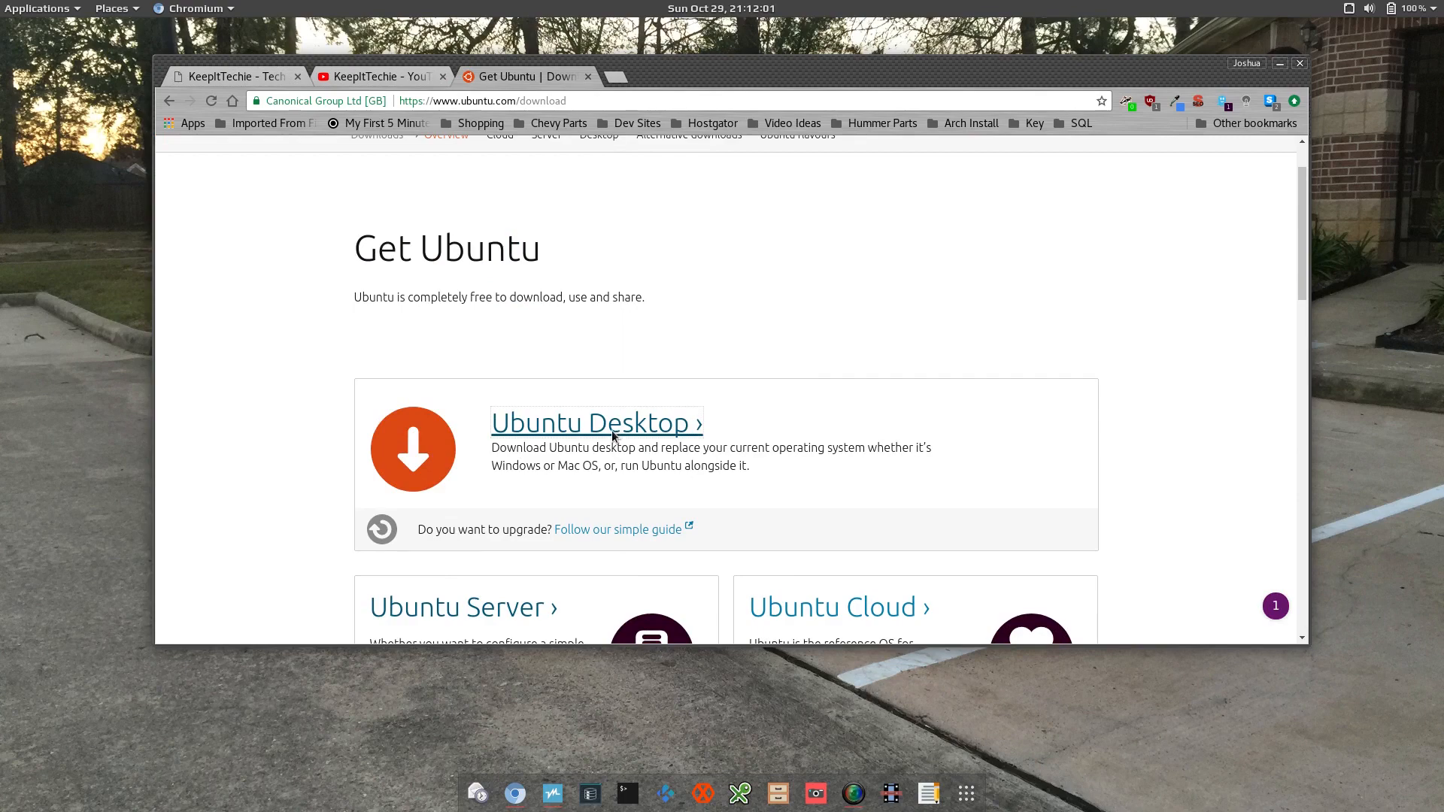
scroll(1113, 416, "down", 2)
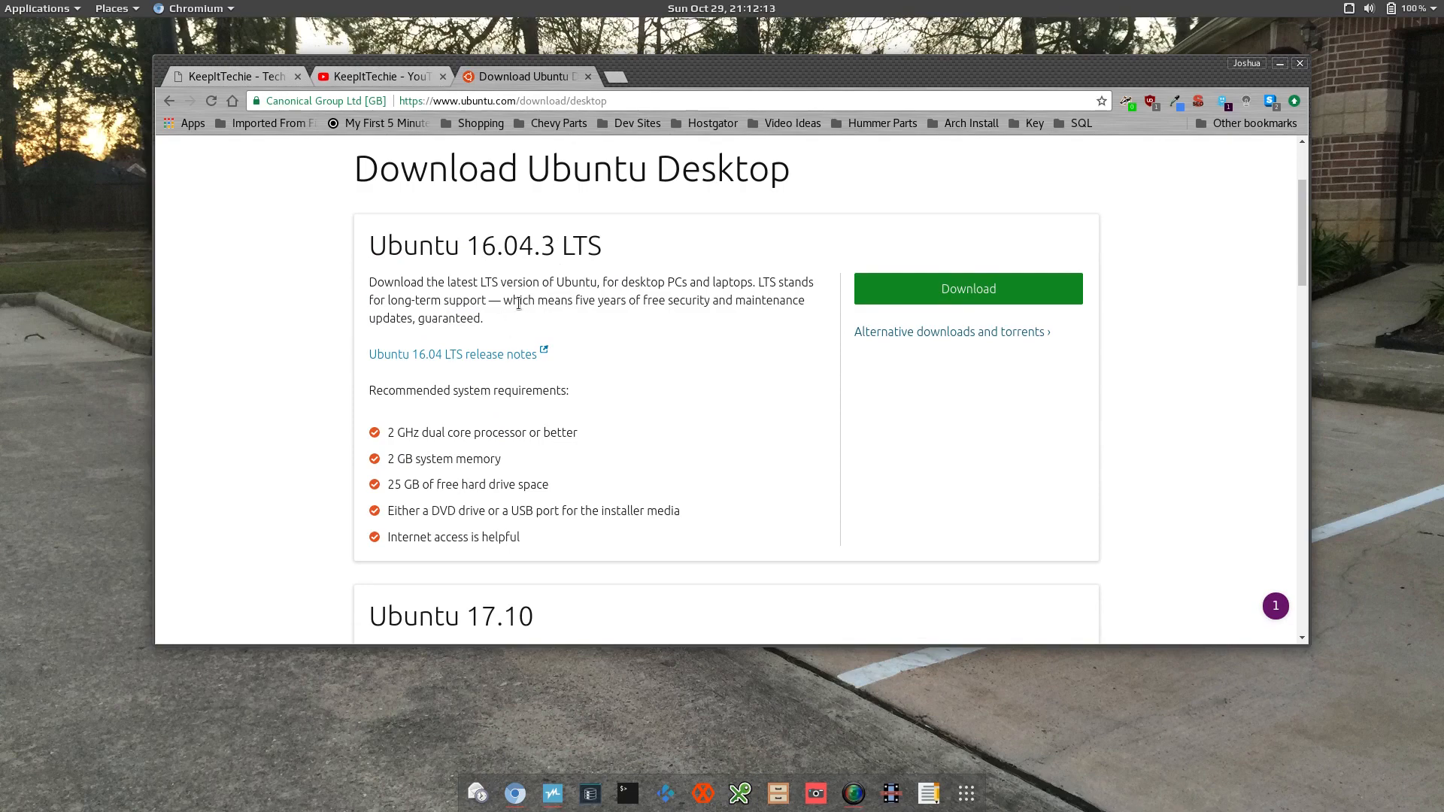
Compare the support periods and descriptions of Ubuntu 16.04.3 LTS and Ubuntu 17.10 on the download page.
left_click_drag(575, 300, 731, 300)
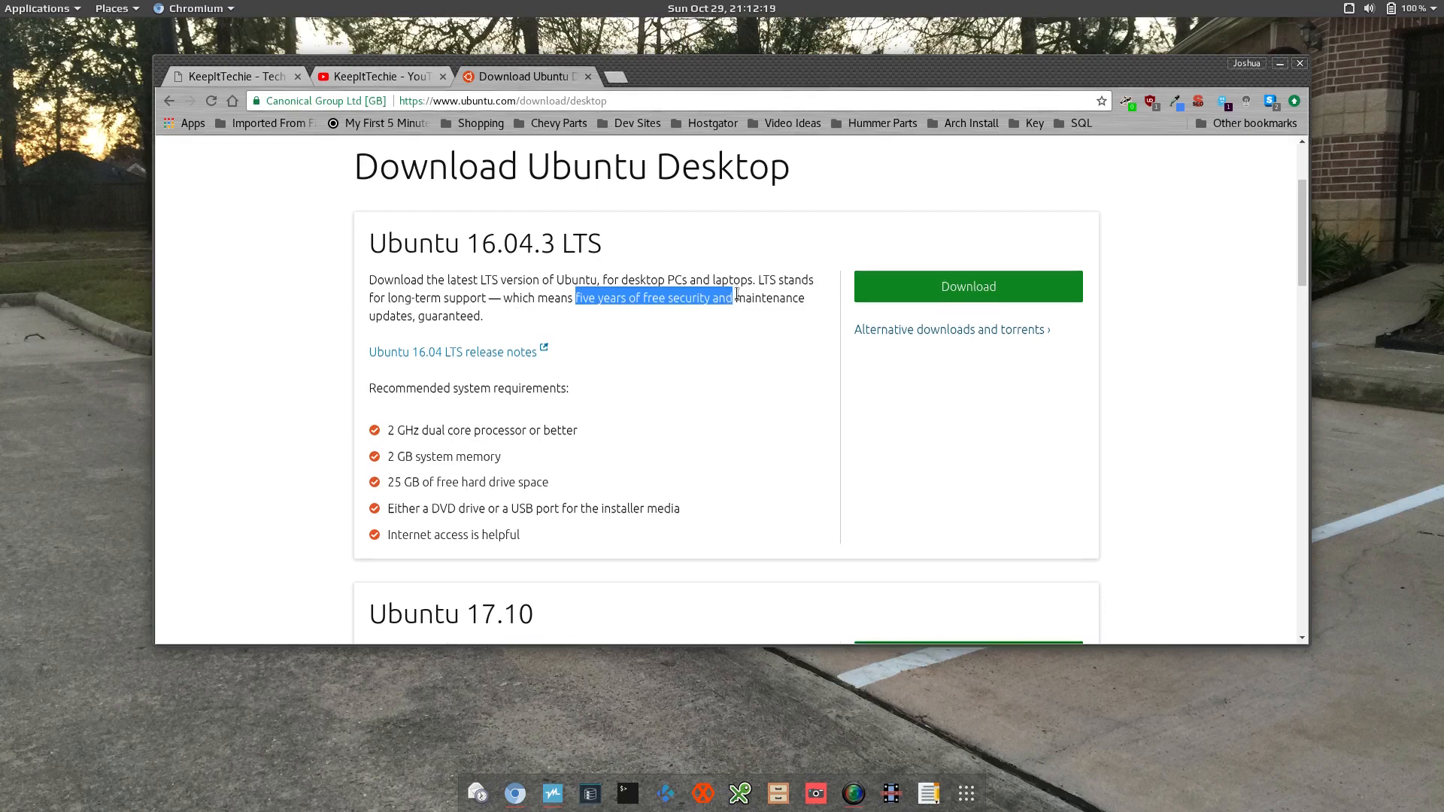
scroll(733, 298, "down", 4)
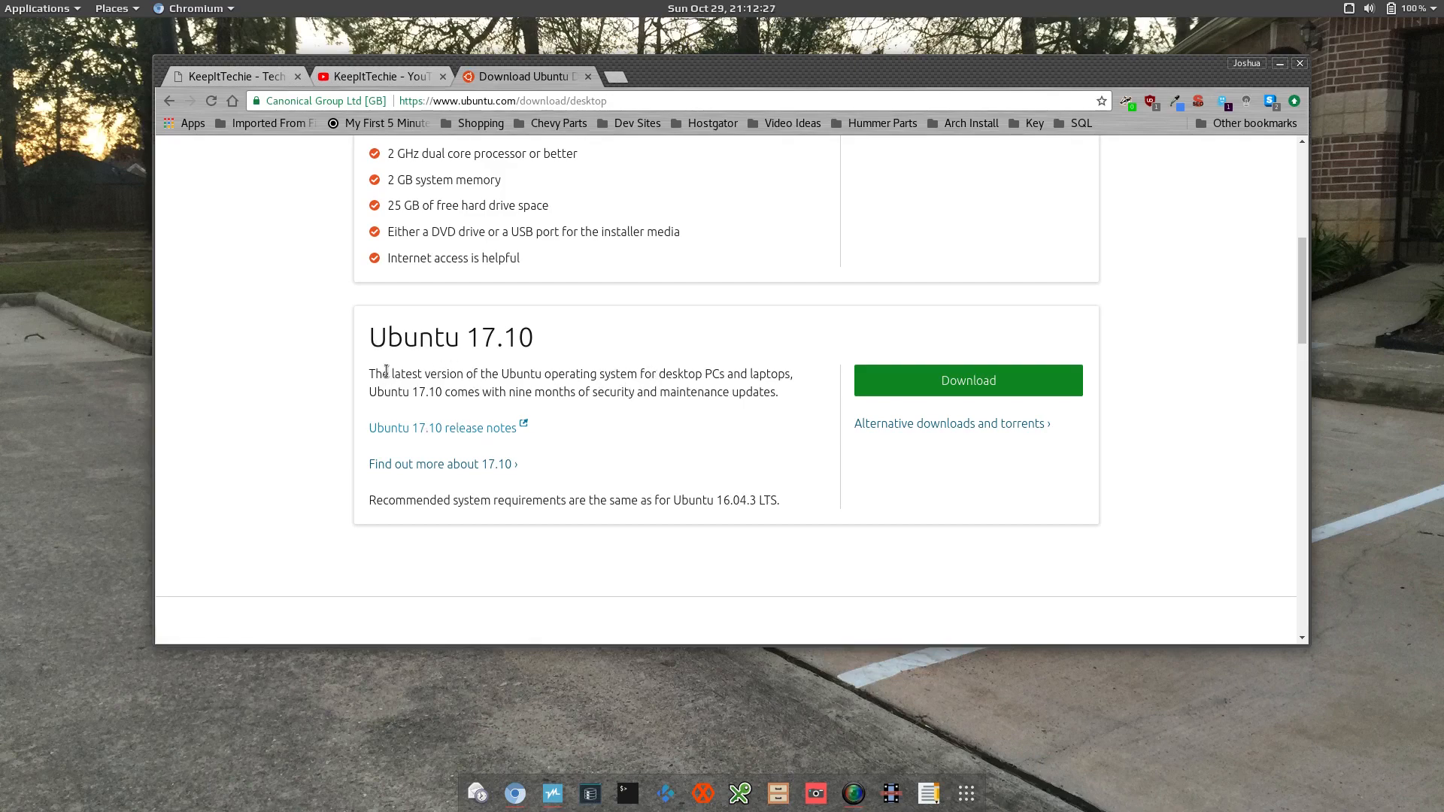
left_click_drag(370, 377, 660, 376)
left_click(656, 374)
left_click_drag(368, 339, 785, 396)
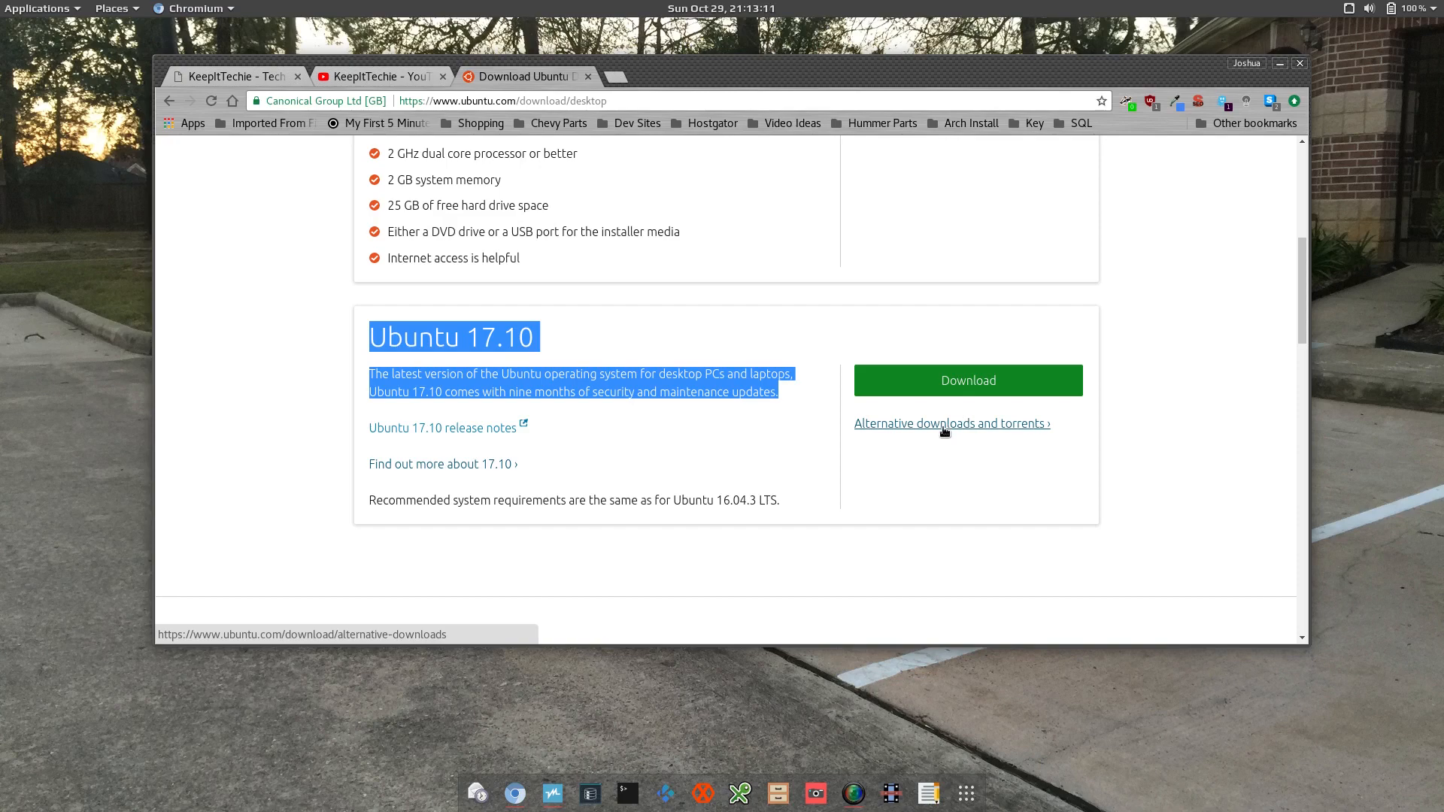
scroll(696, 408, "up", 4)
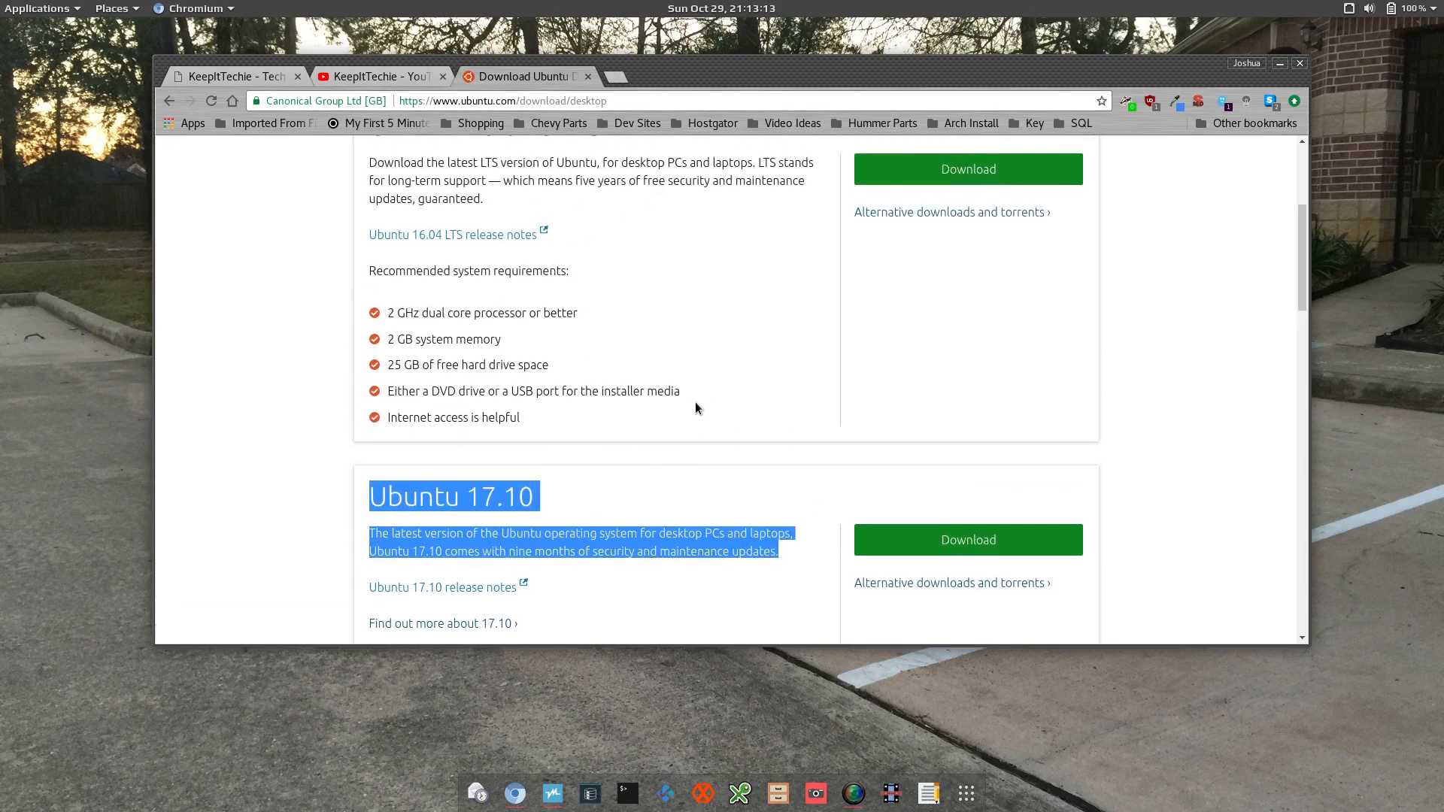
scroll(695, 406, "down", 7)
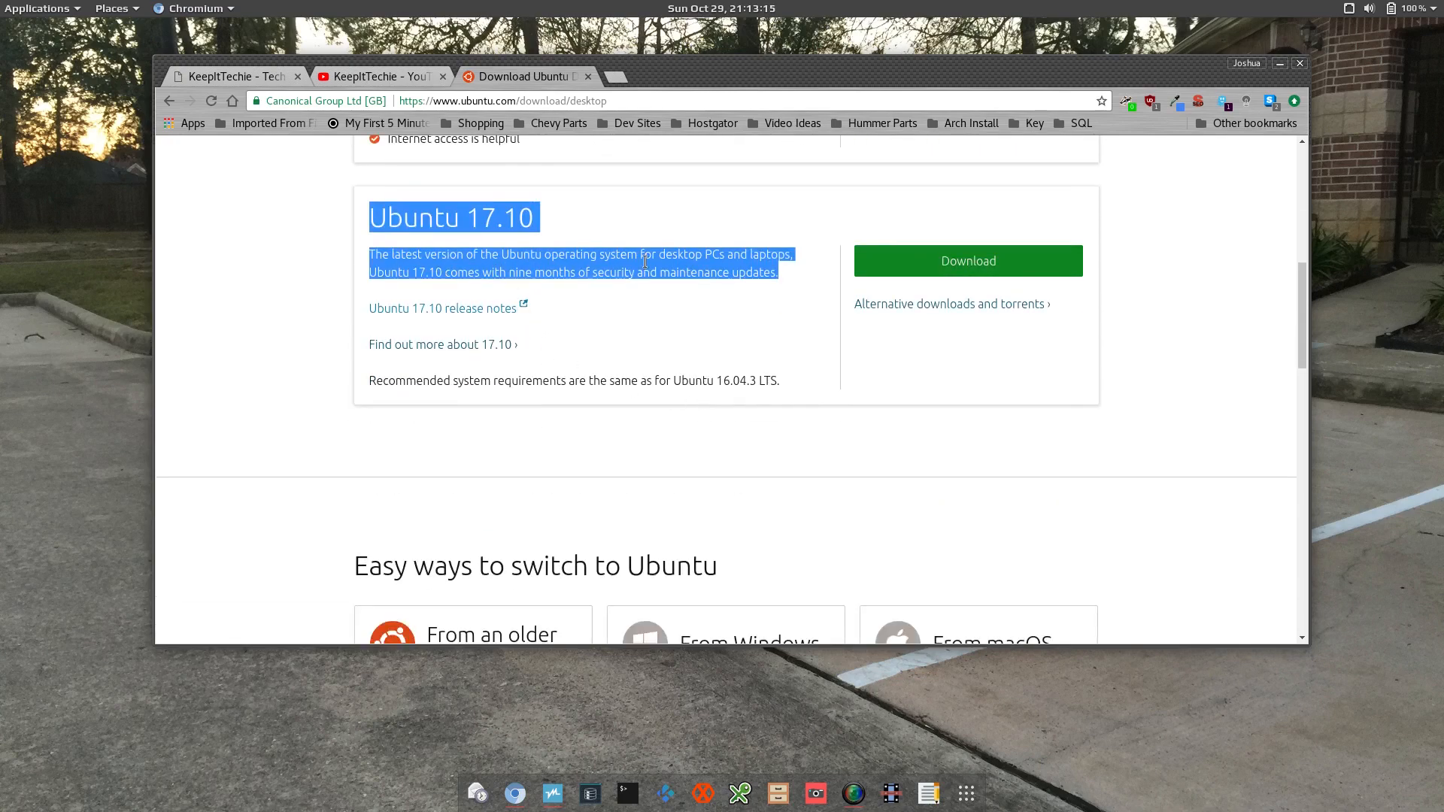
left_click(368, 217)
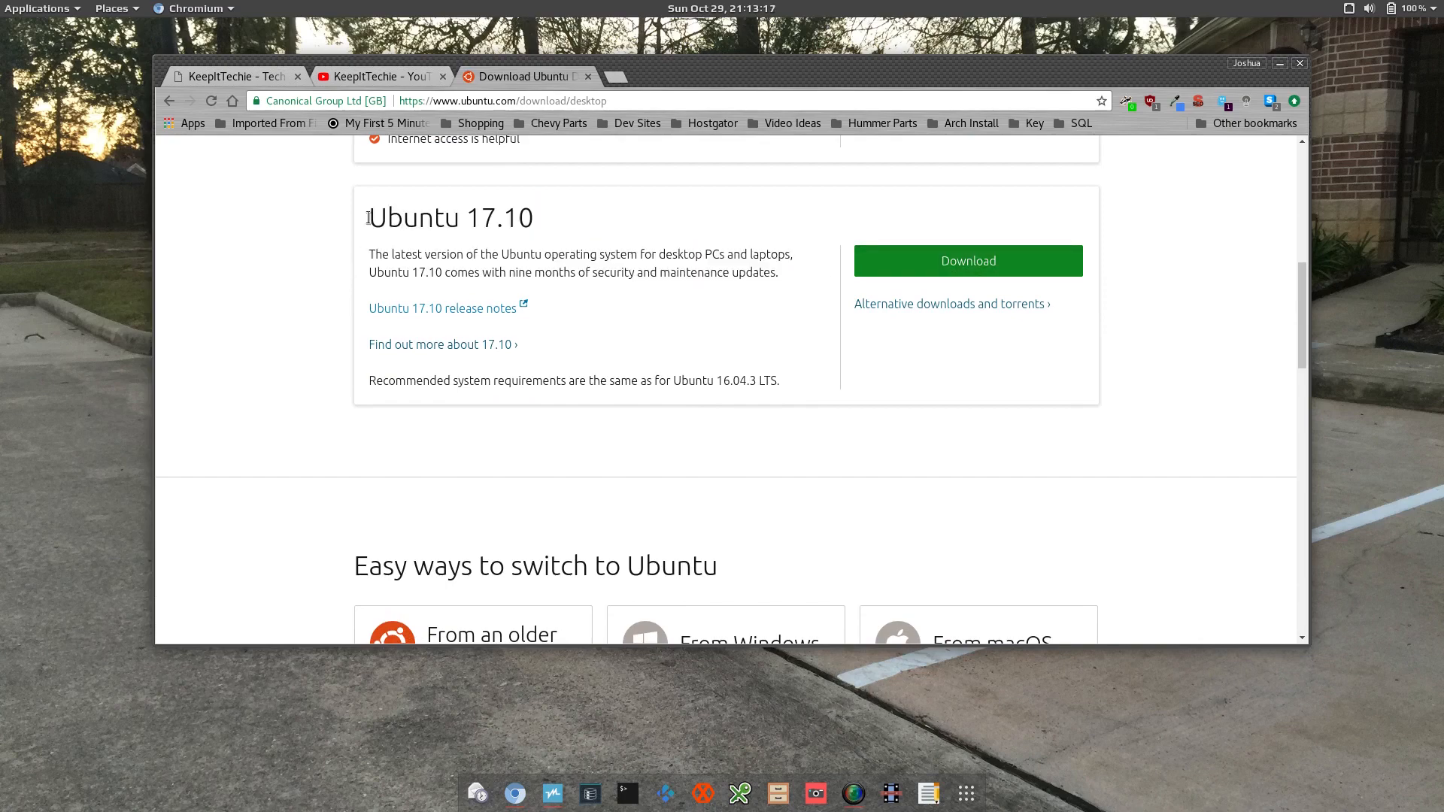
left_click_drag(368, 217, 804, 278)
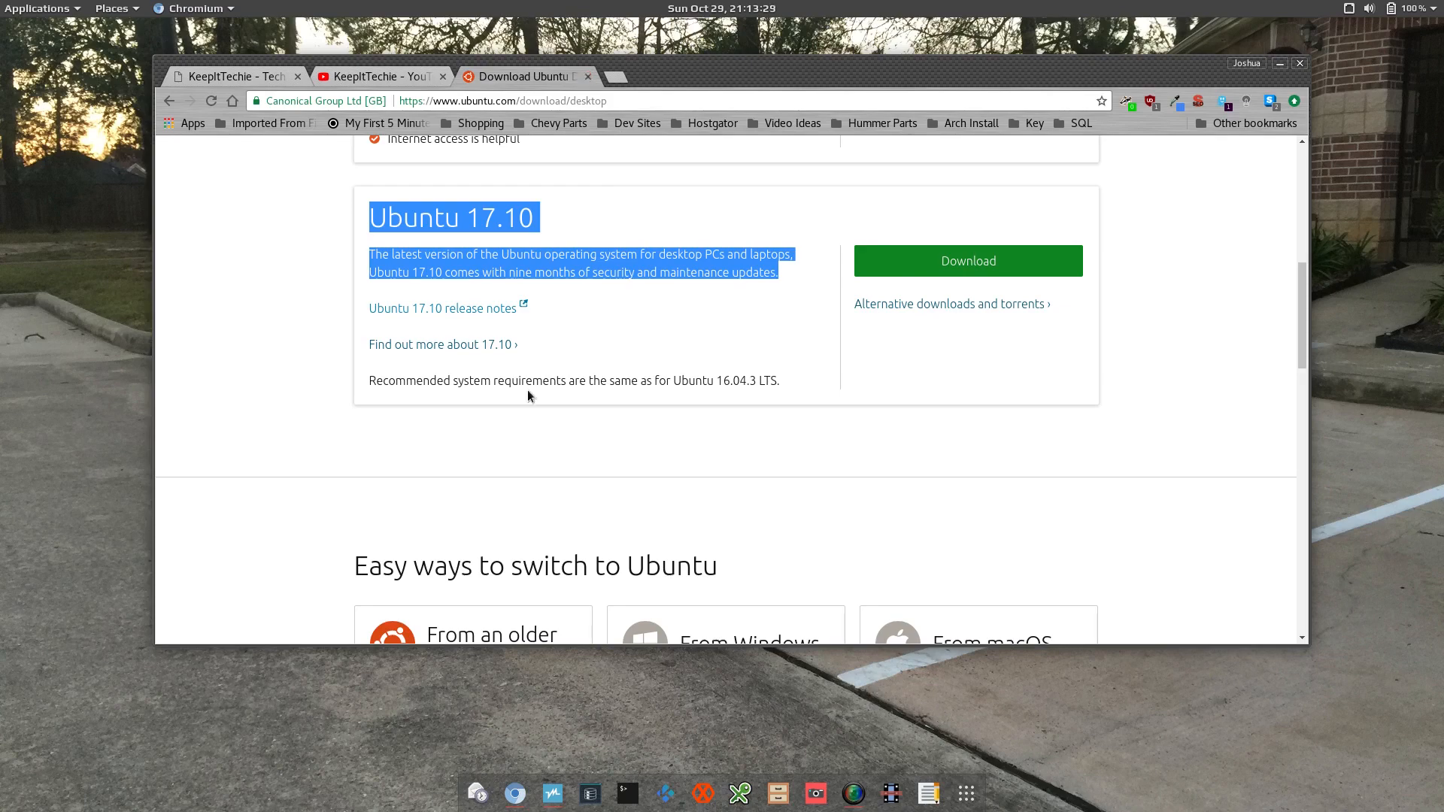
Switch to Oracle VM VirtualBox and begin a new Linux, Ubuntu (64-bit) virtual machine named Ubuntu17.
left_click(551, 798)
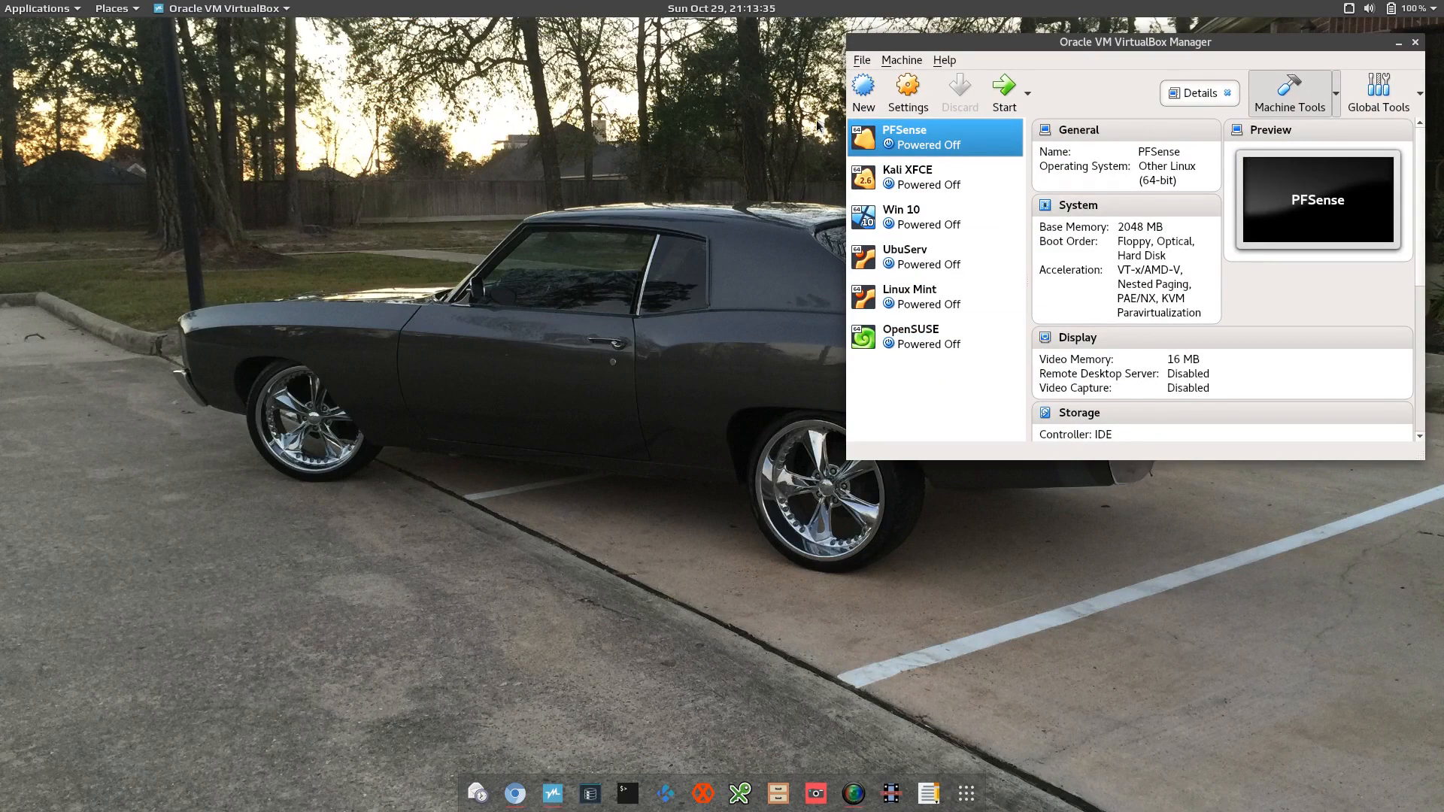
left_click(865, 96)
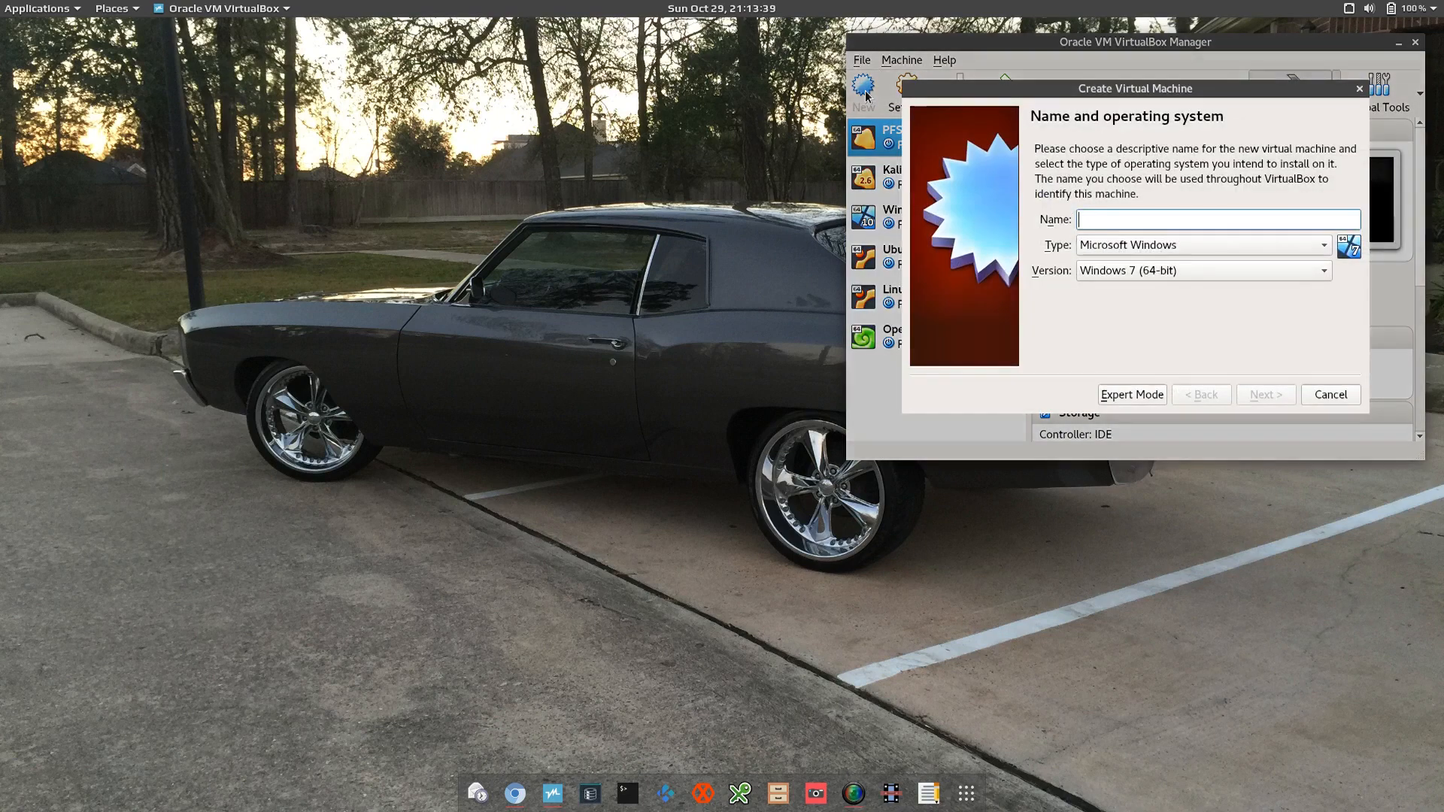
type("Ubuntu17")
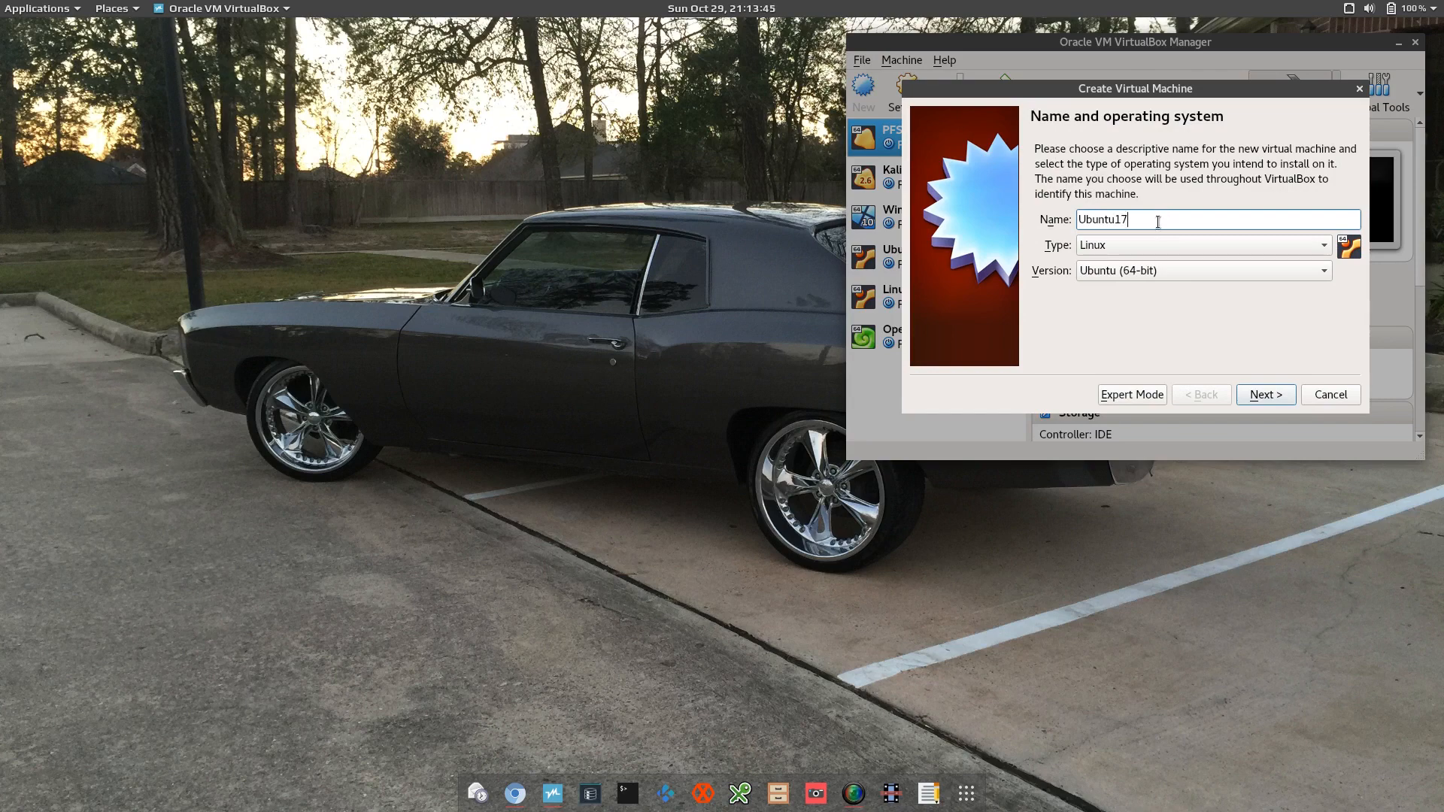
left_click(1263, 395)
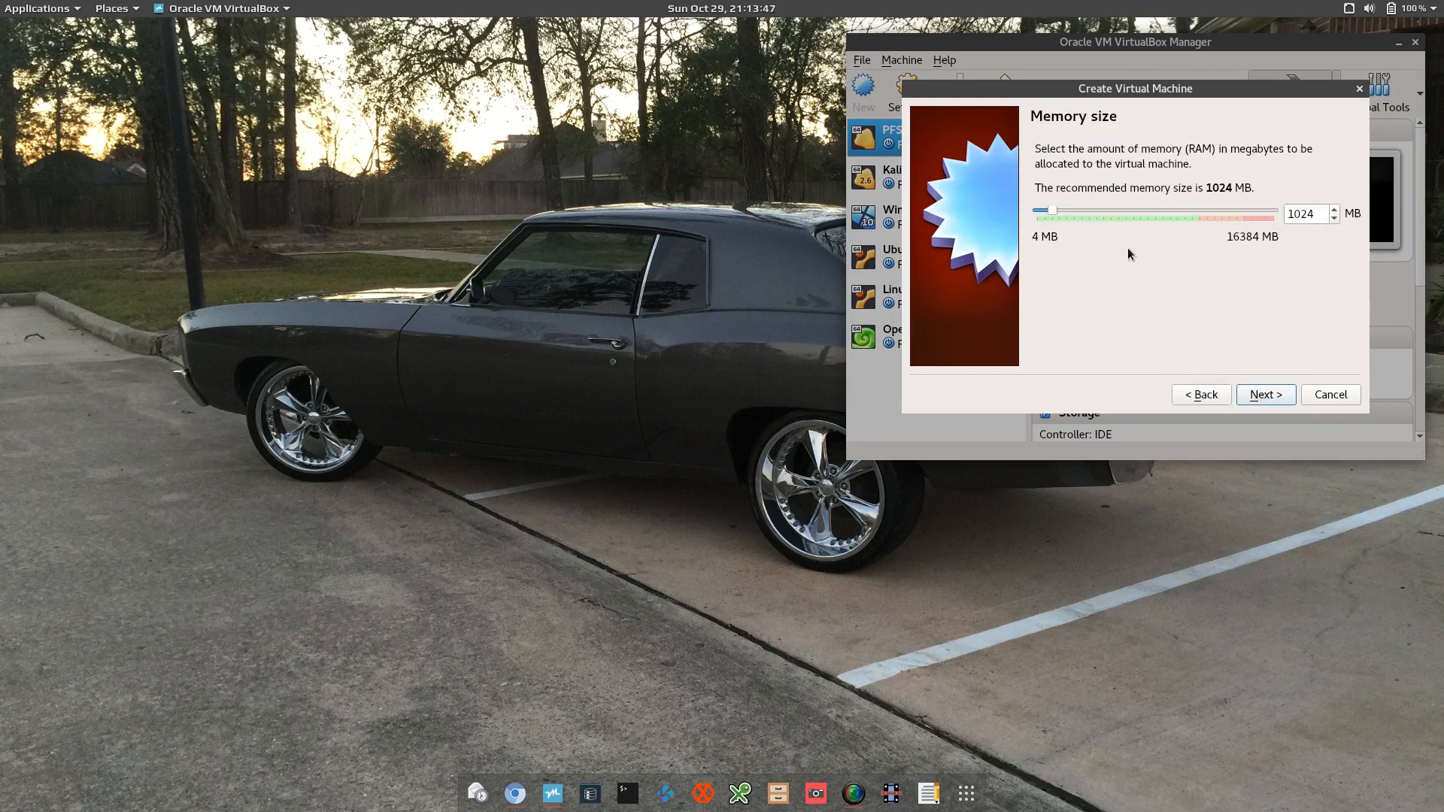
Allocate 2048 MB of memory to the new virtual machine.
left_click(1070, 209)
left_click(1071, 209)
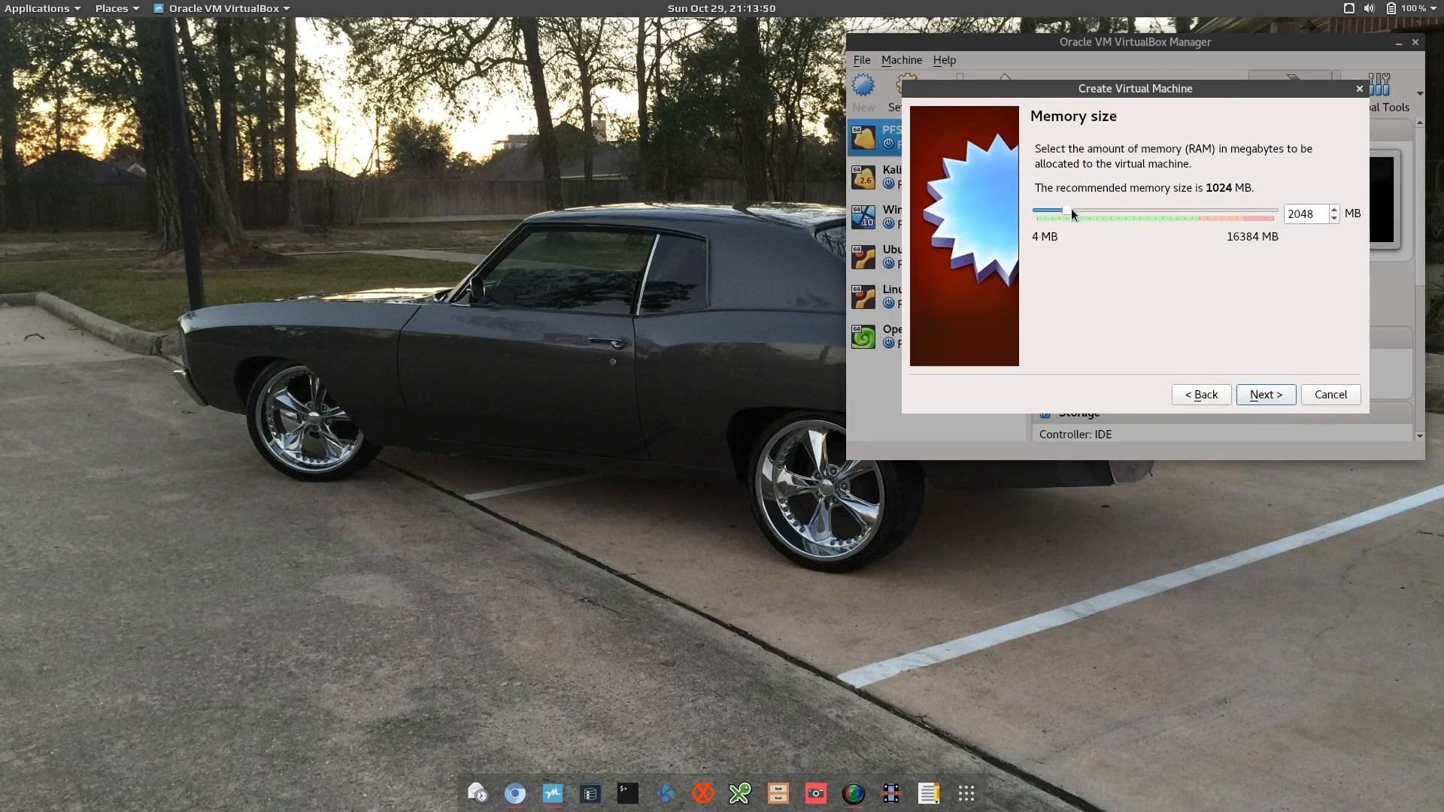
left_click(1266, 394)
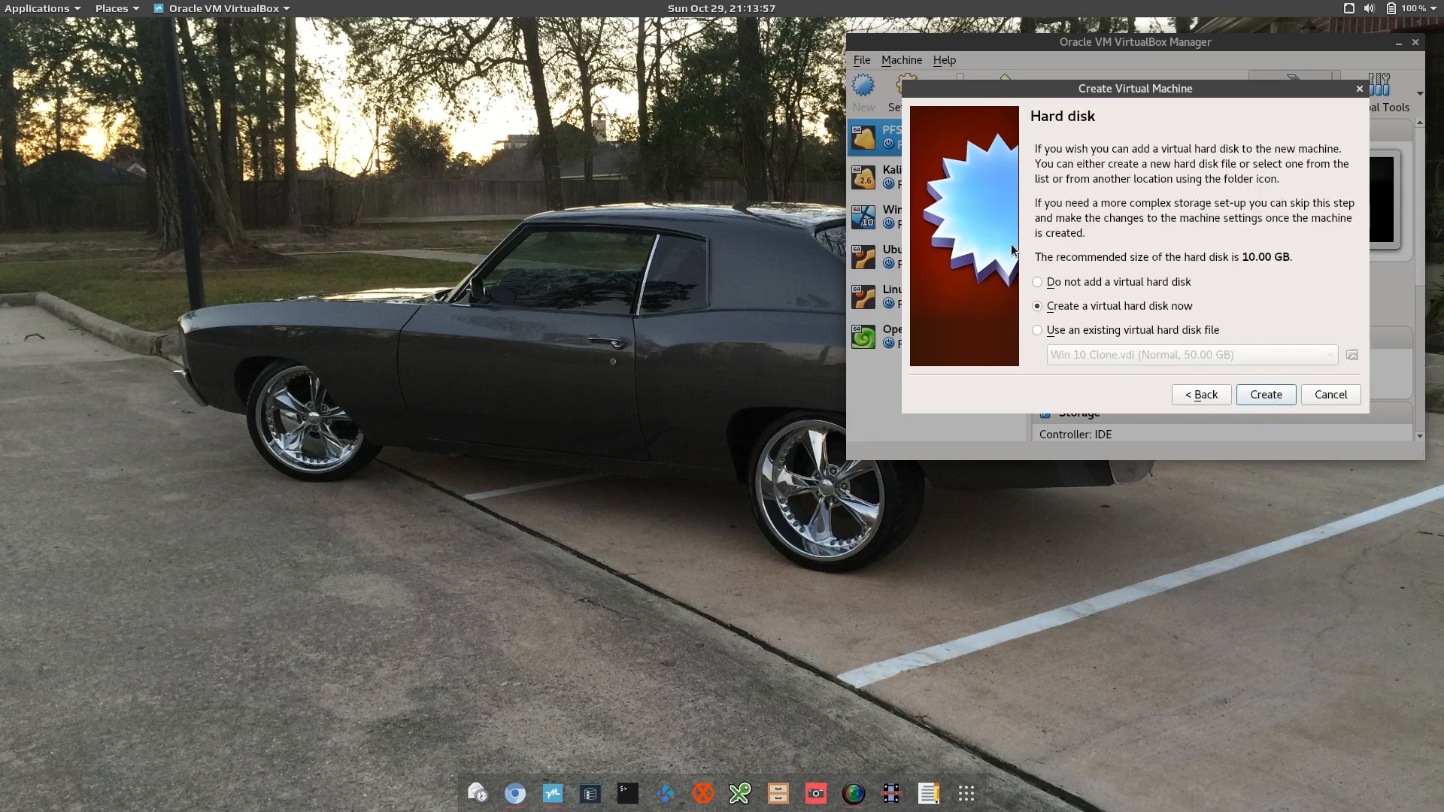
Choose to create a new virtual hard disk as a dynamically allocated VDI file.
left_click(1267, 394)
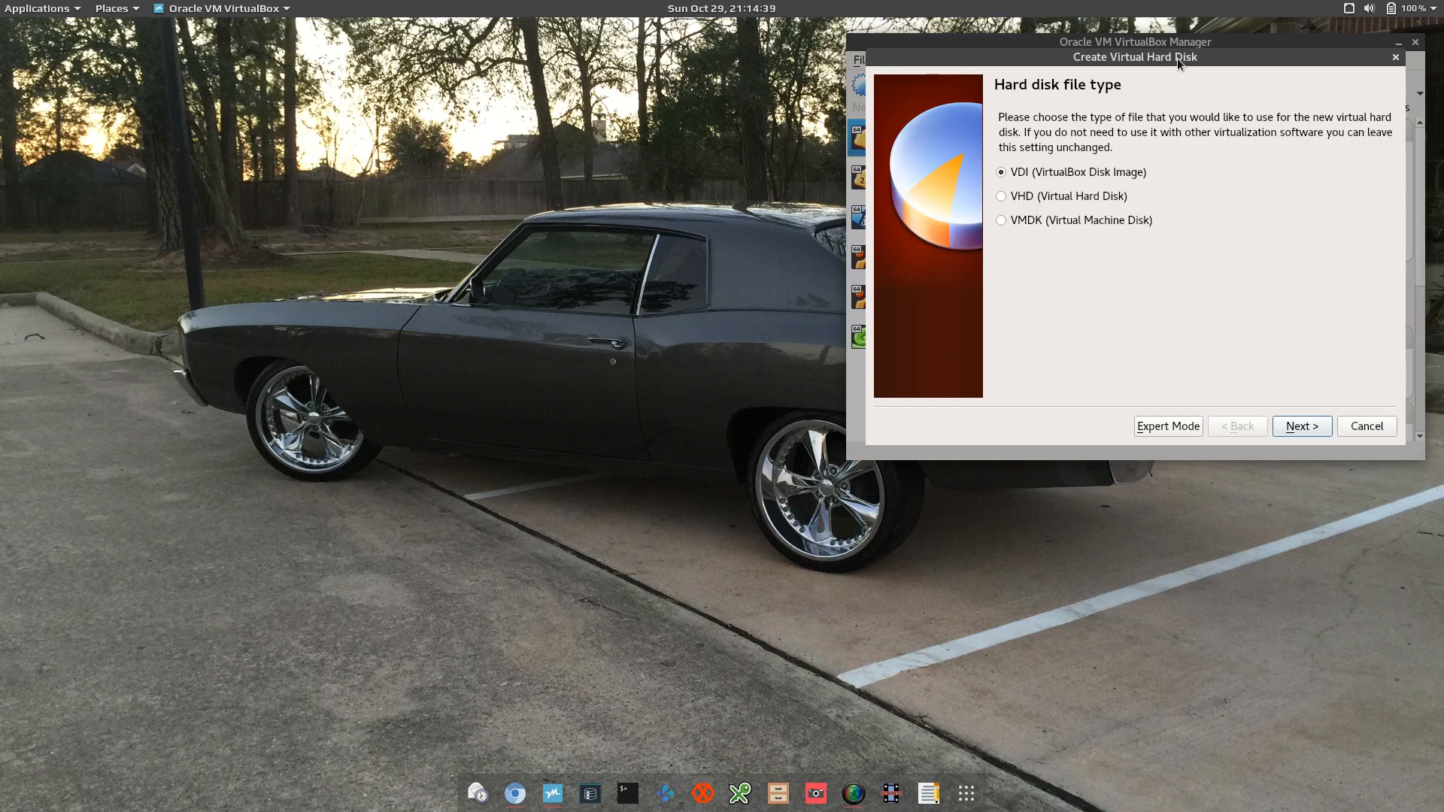
left_click_drag(1176, 57, 1170, 69)
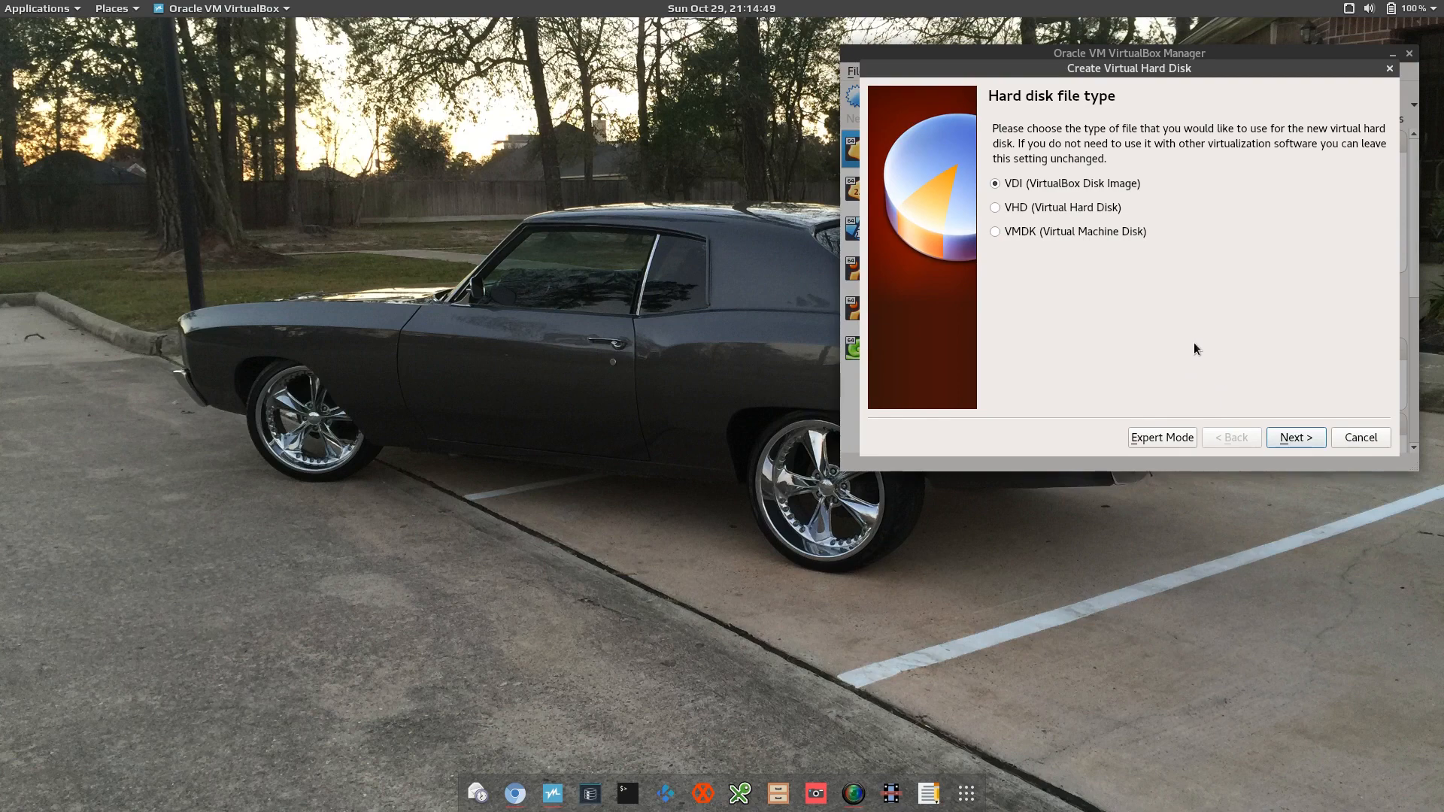
left_click(1293, 438)
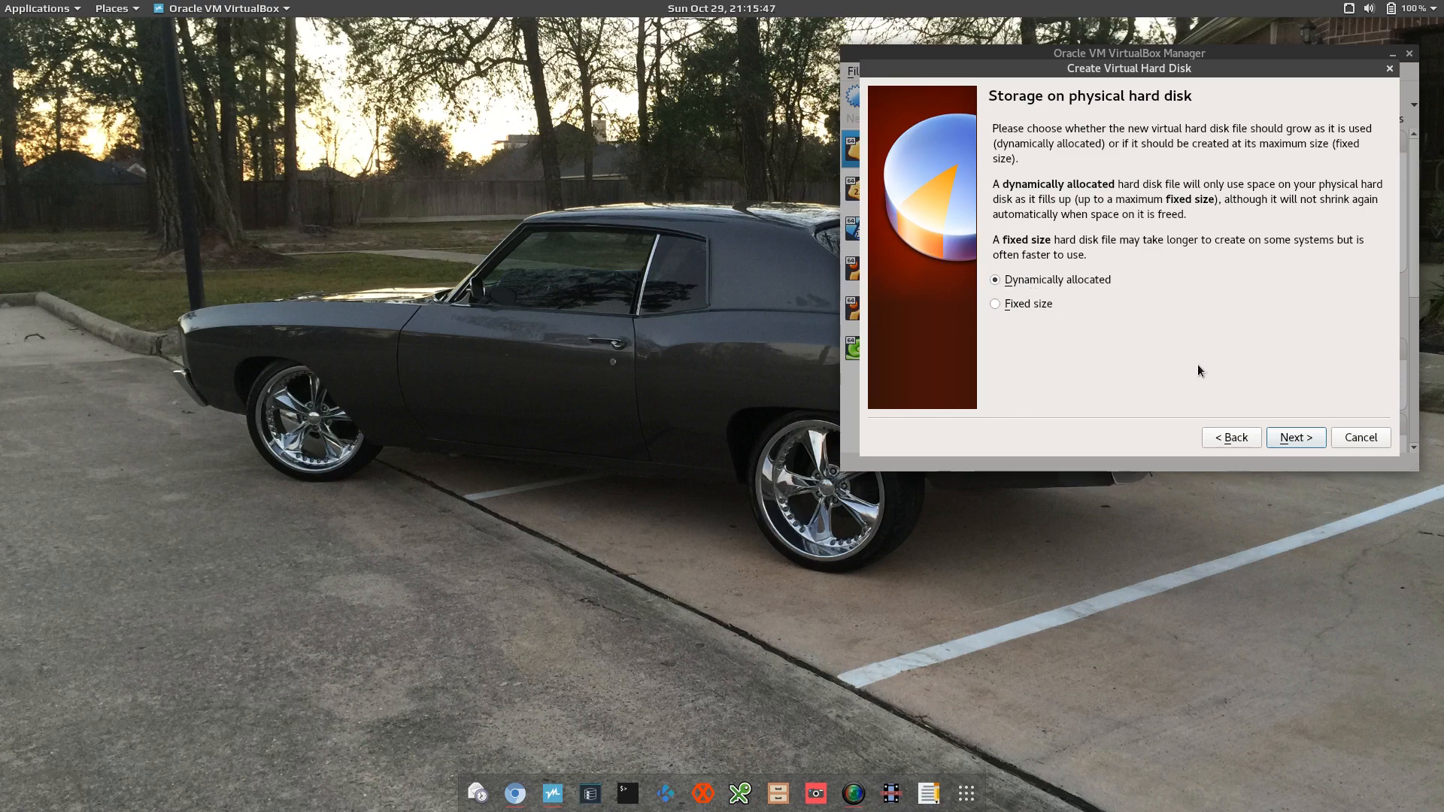
left_click(1297, 438)
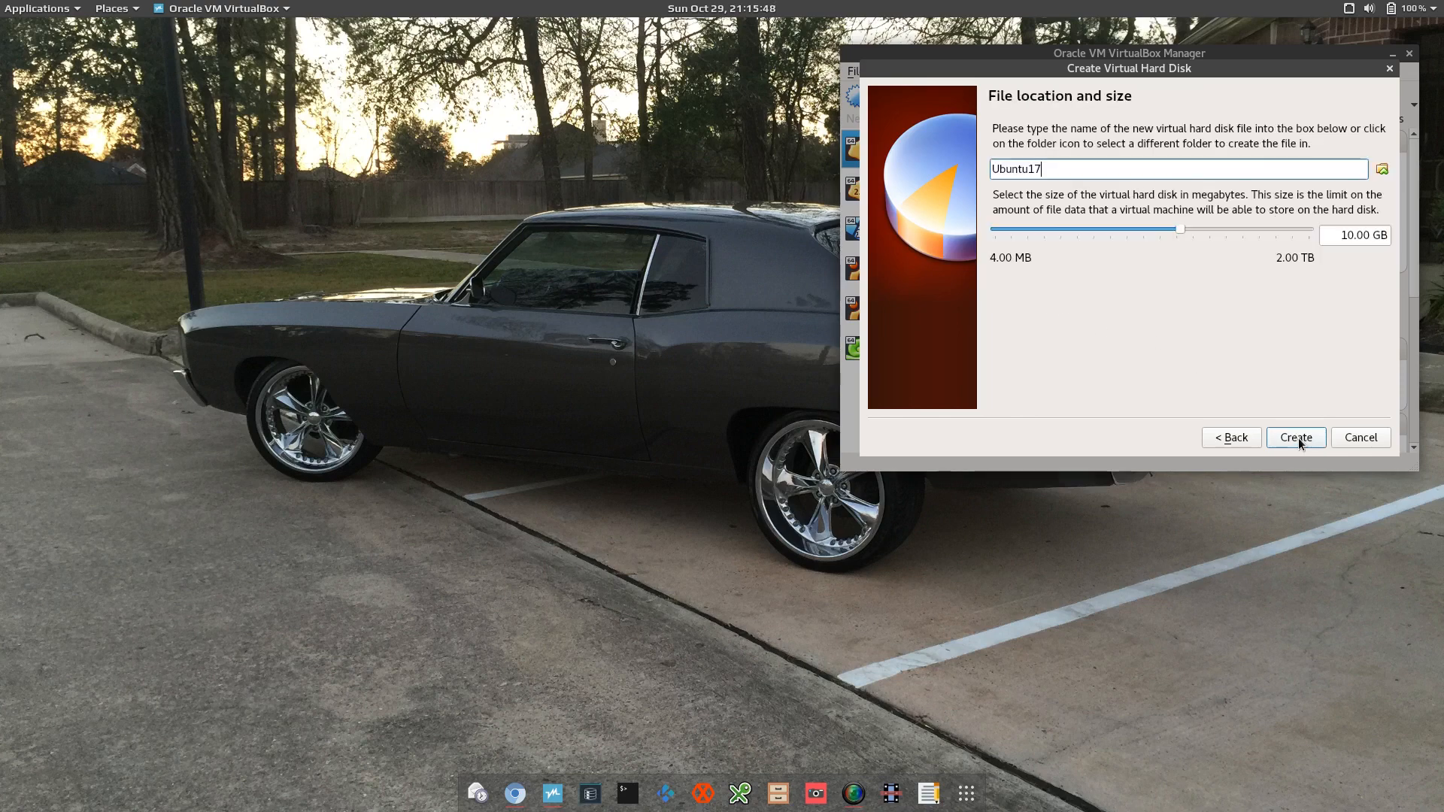
Adjust the size of the Ubuntu17 virtual hard disk and create it, finishing the new virtual machine.
left_click(1219, 226)
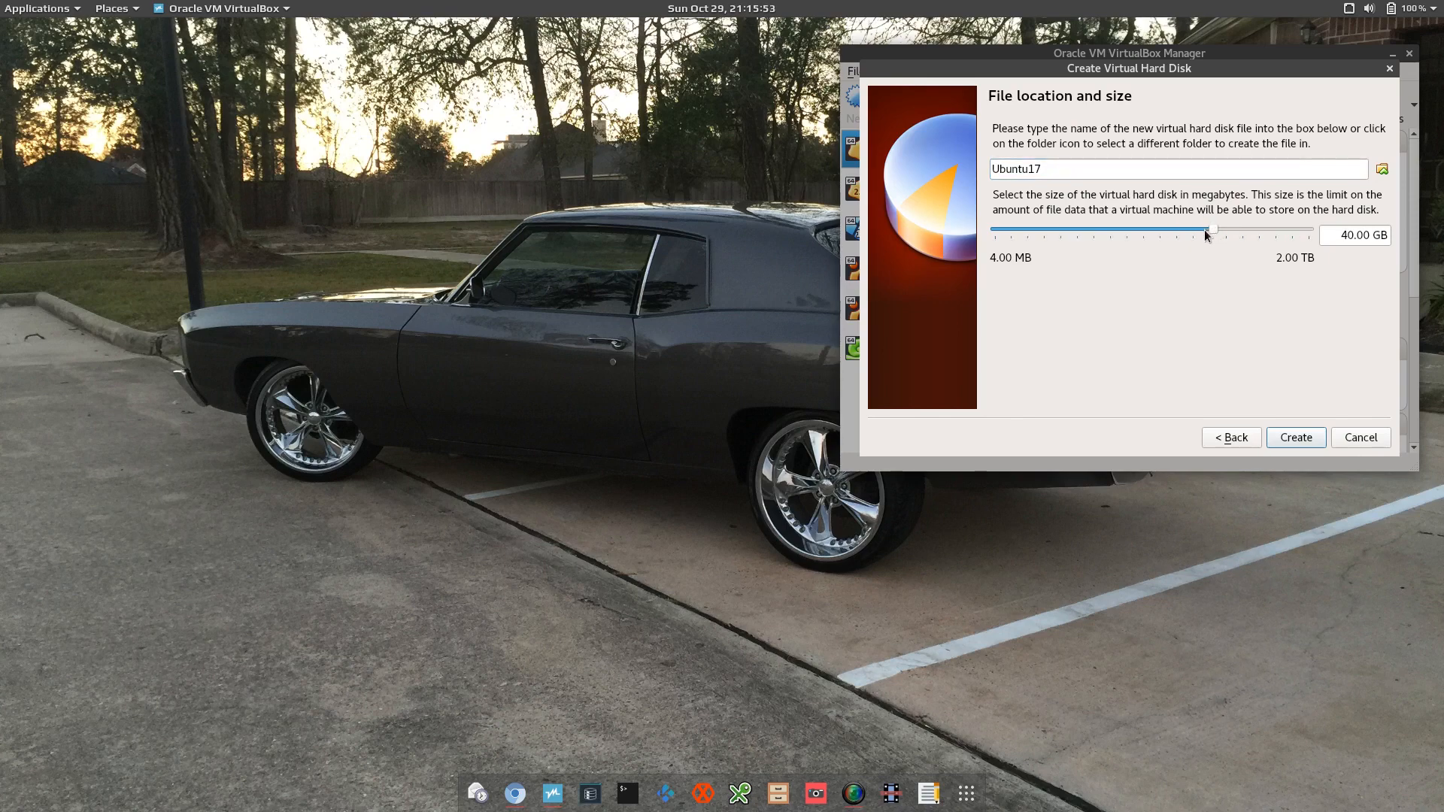
left_click(1203, 231)
left_click(1348, 235)
key("BackSpace")
type("3")
left_click(1295, 437)
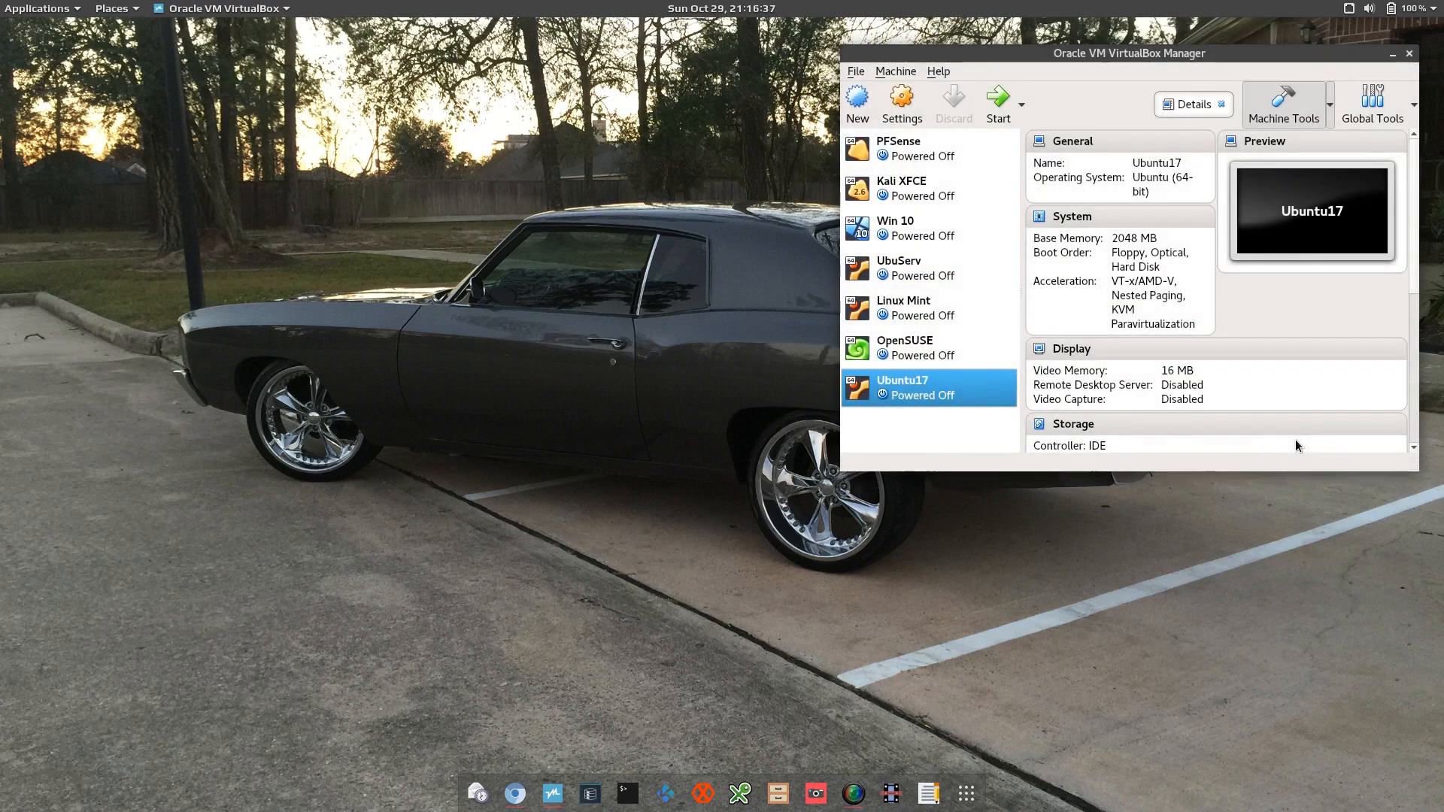
Open the Ubuntu17 machine's settings, set its processor count to 2, and check the acceleration options.
right_click(948, 391)
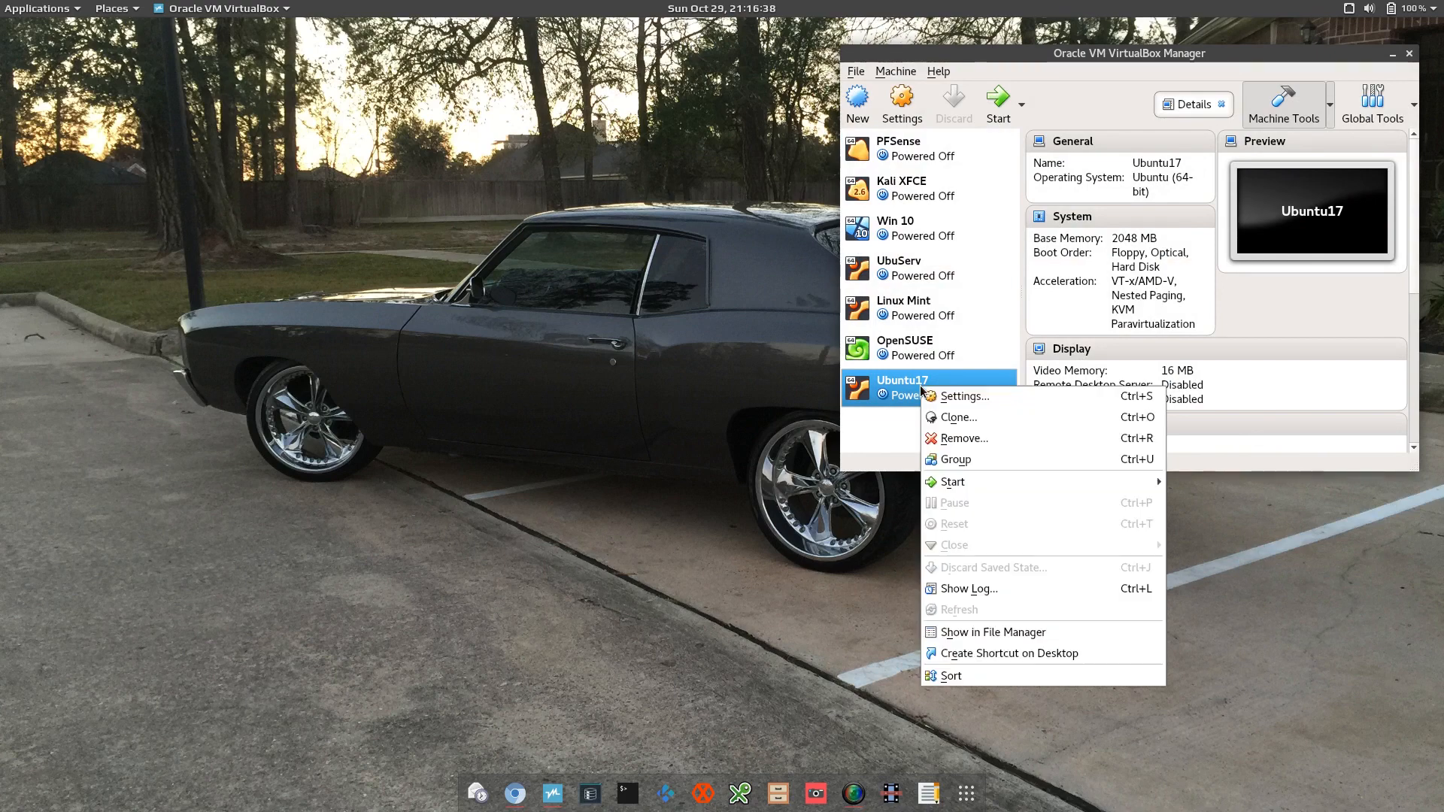
left_click(977, 400)
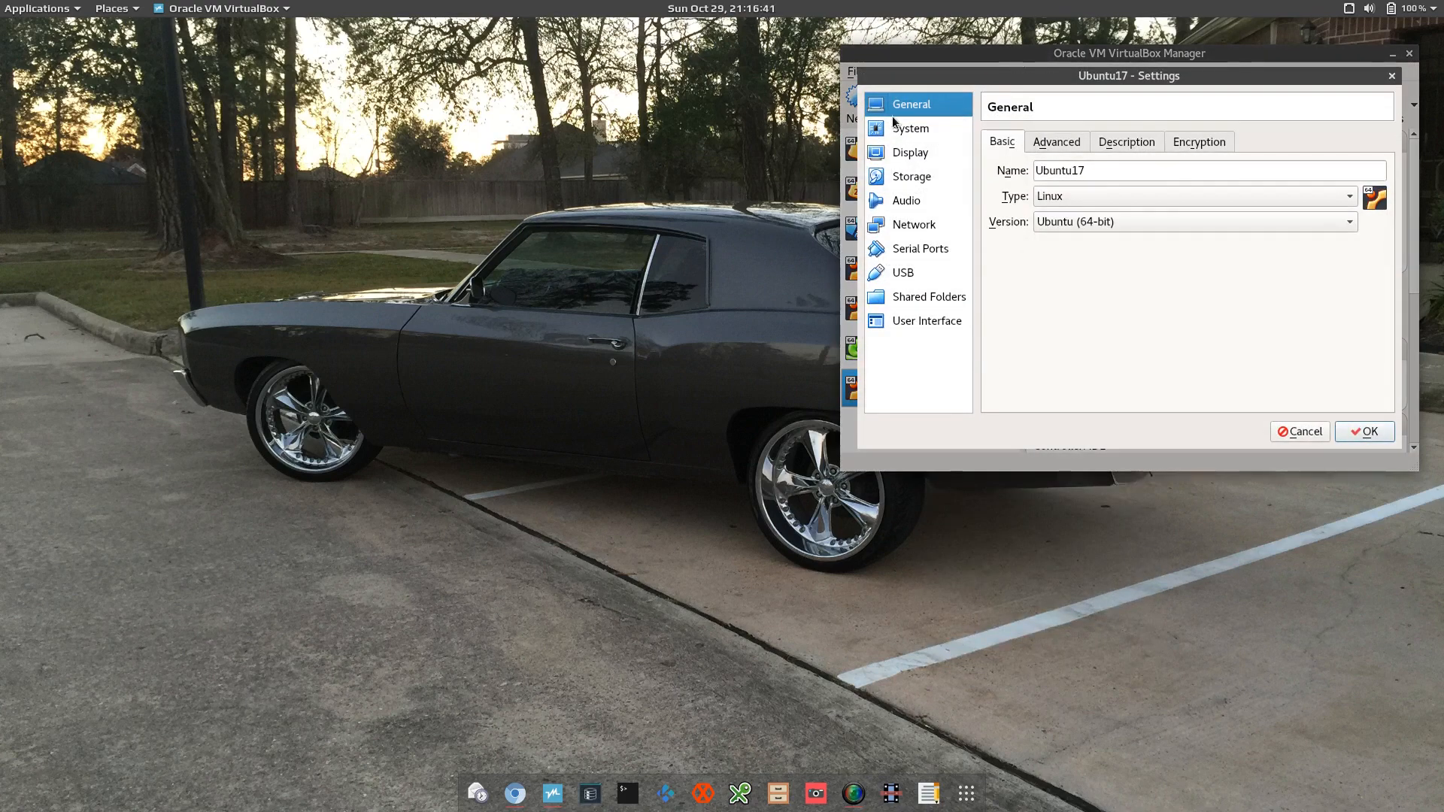
left_click(908, 131)
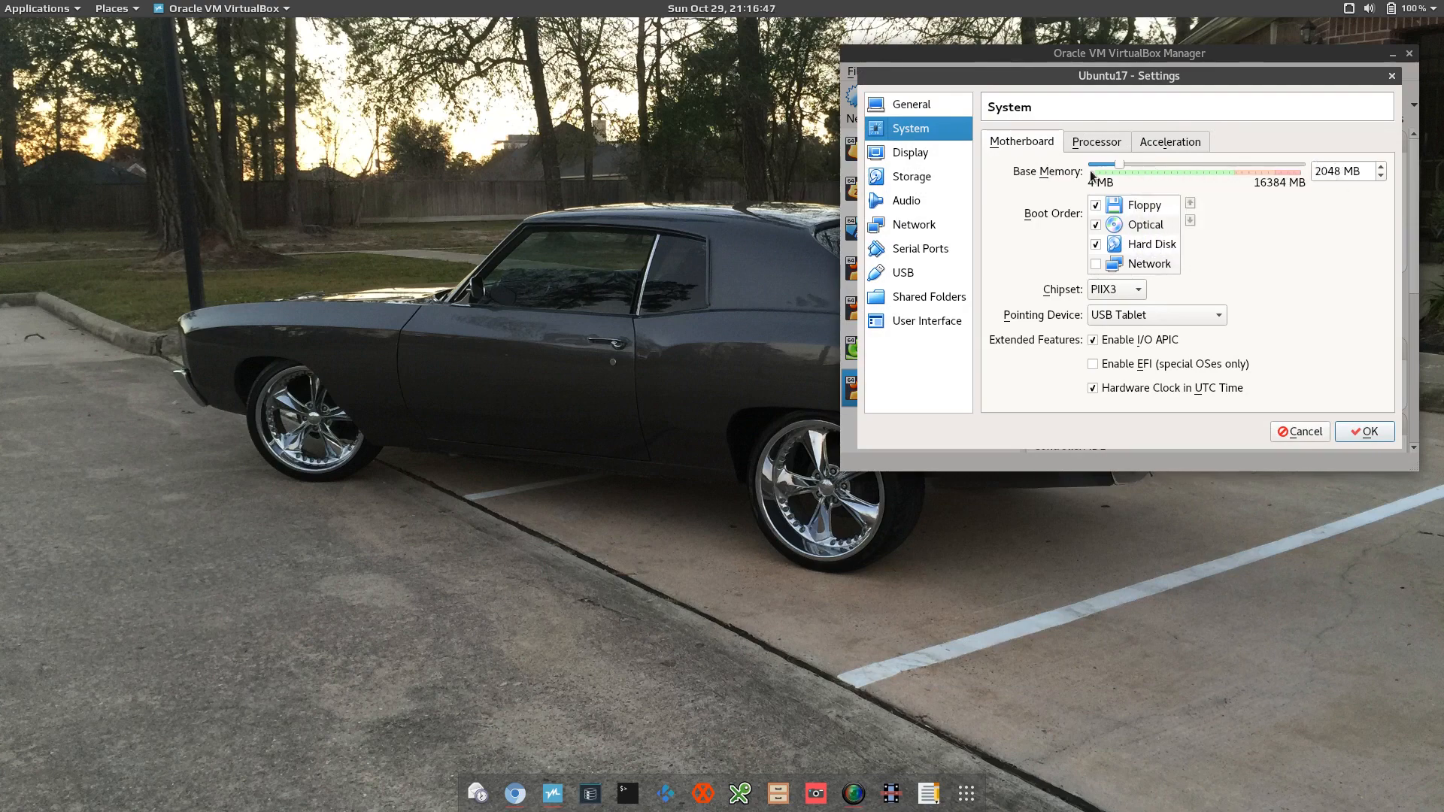
left_click(1083, 145)
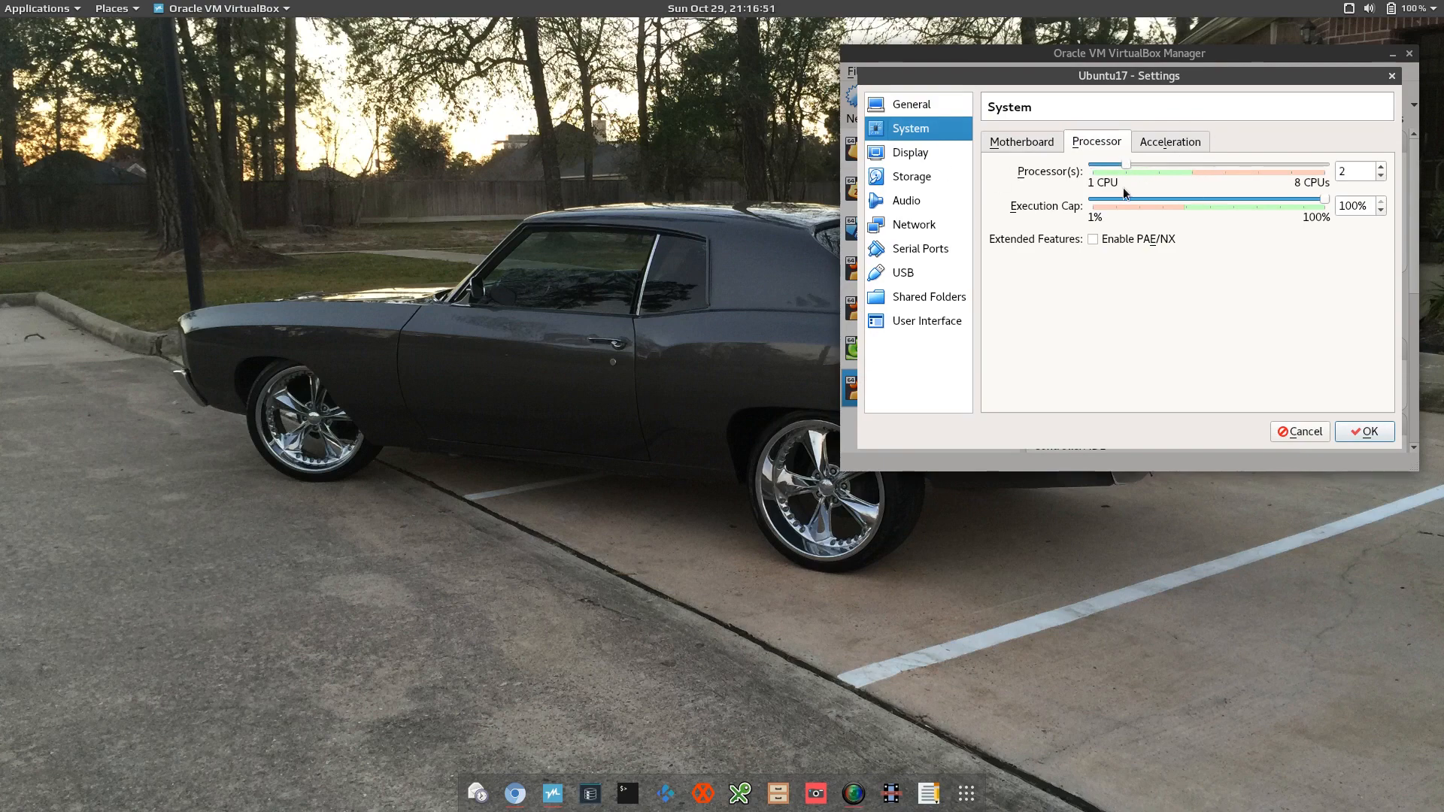
left_click(1168, 145)
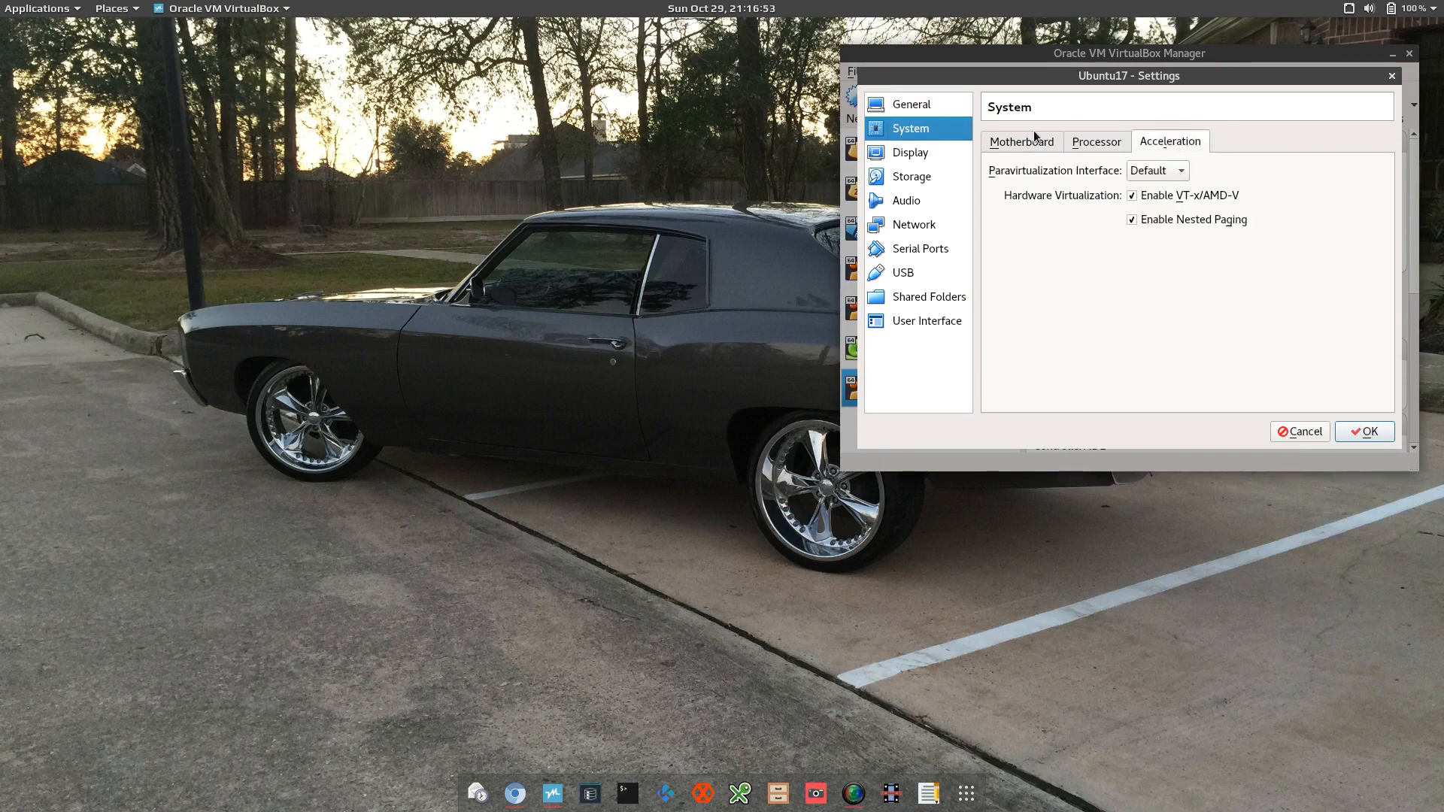
left_click(1097, 143)
Set the Ubuntu17 display's video memory to 128 MB and check the remote display and video capture options.
left_click(915, 159)
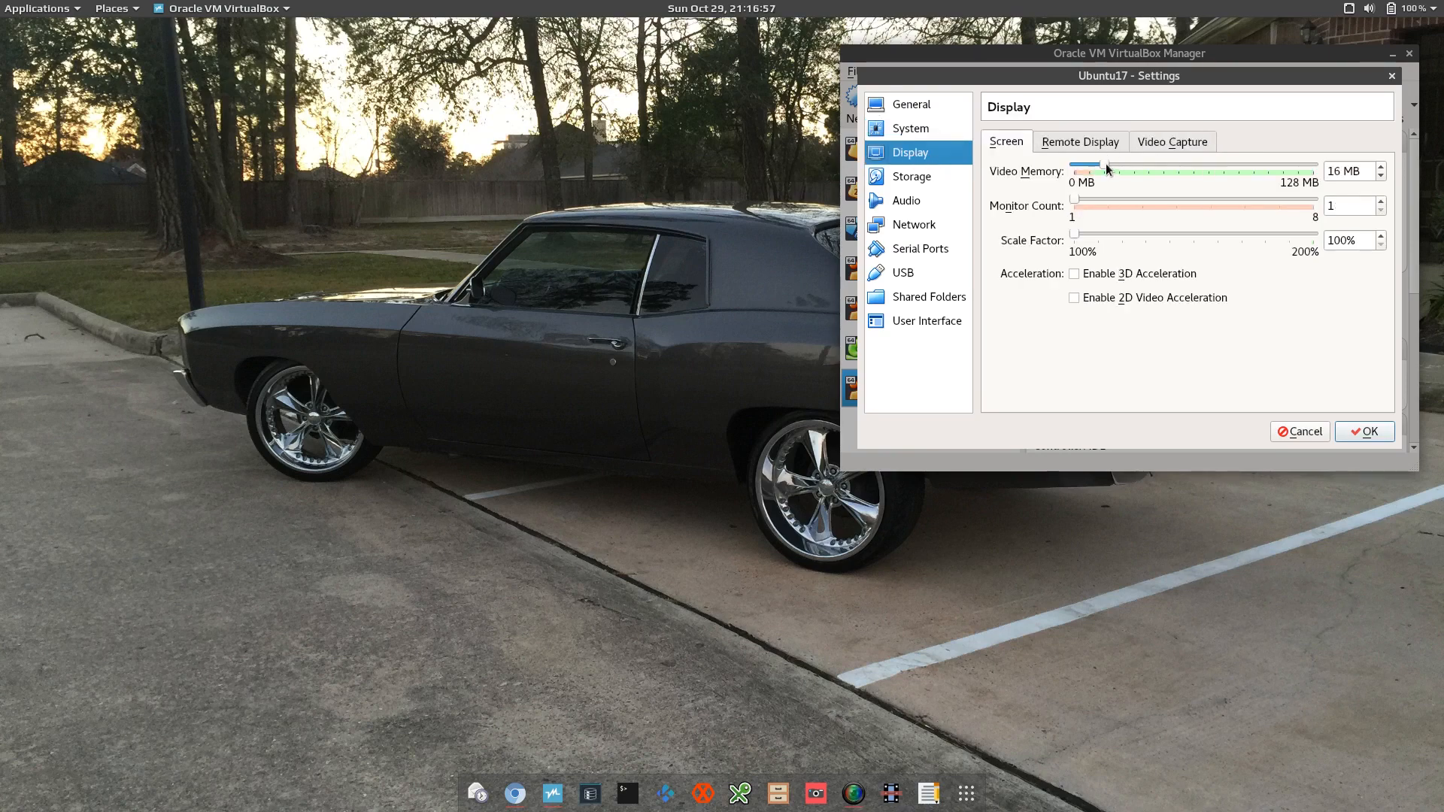
left_click_drag(1106, 169, 1314, 167)
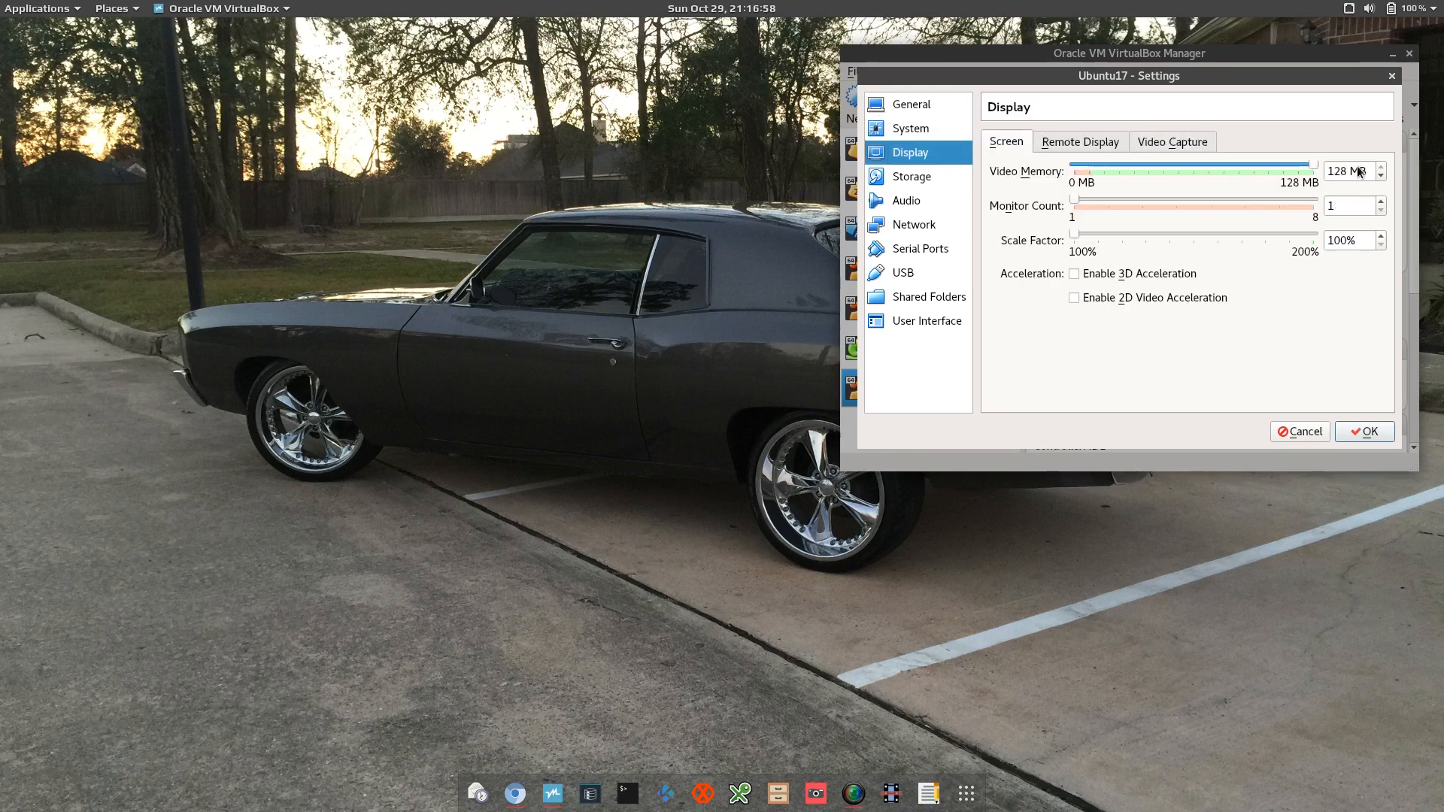
left_click(1082, 143)
left_click(998, 145)
left_click(1084, 143)
left_click(1171, 142)
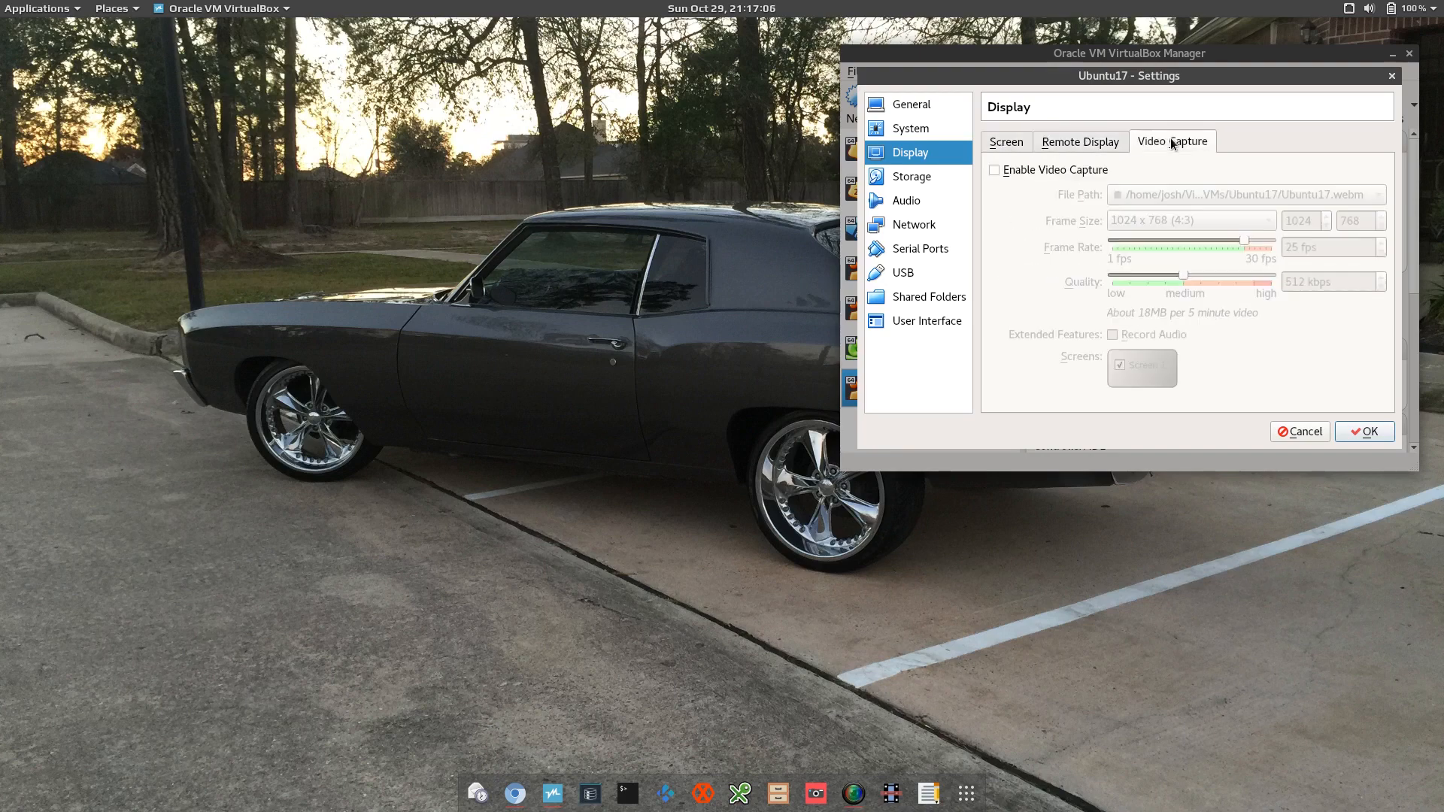
left_click(1005, 143)
Load ubuntu-17.10-desktop-amd64.iso into the empty optical drive on the Ubuntu17 machine's IDE controller.
left_click(922, 180)
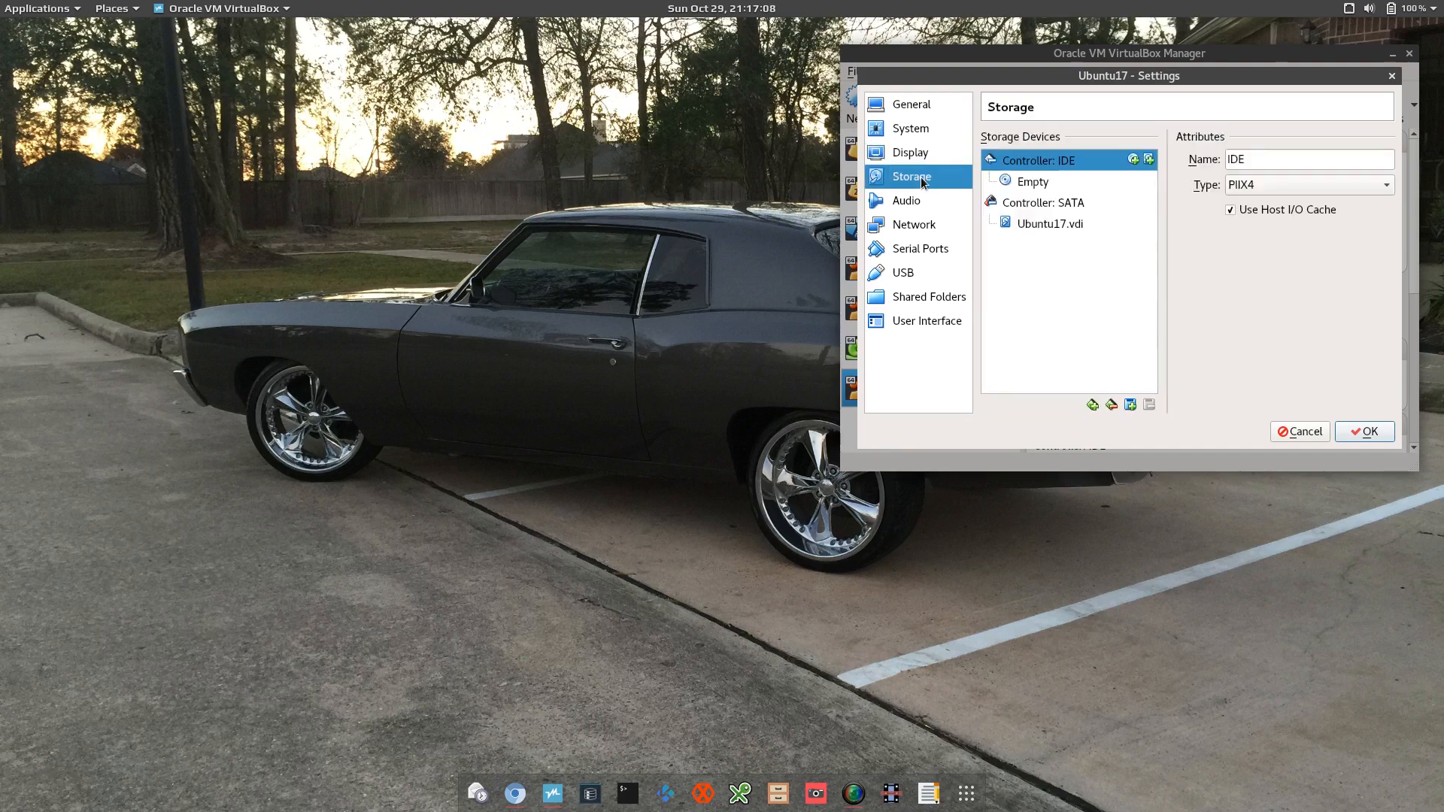
left_click(1043, 188)
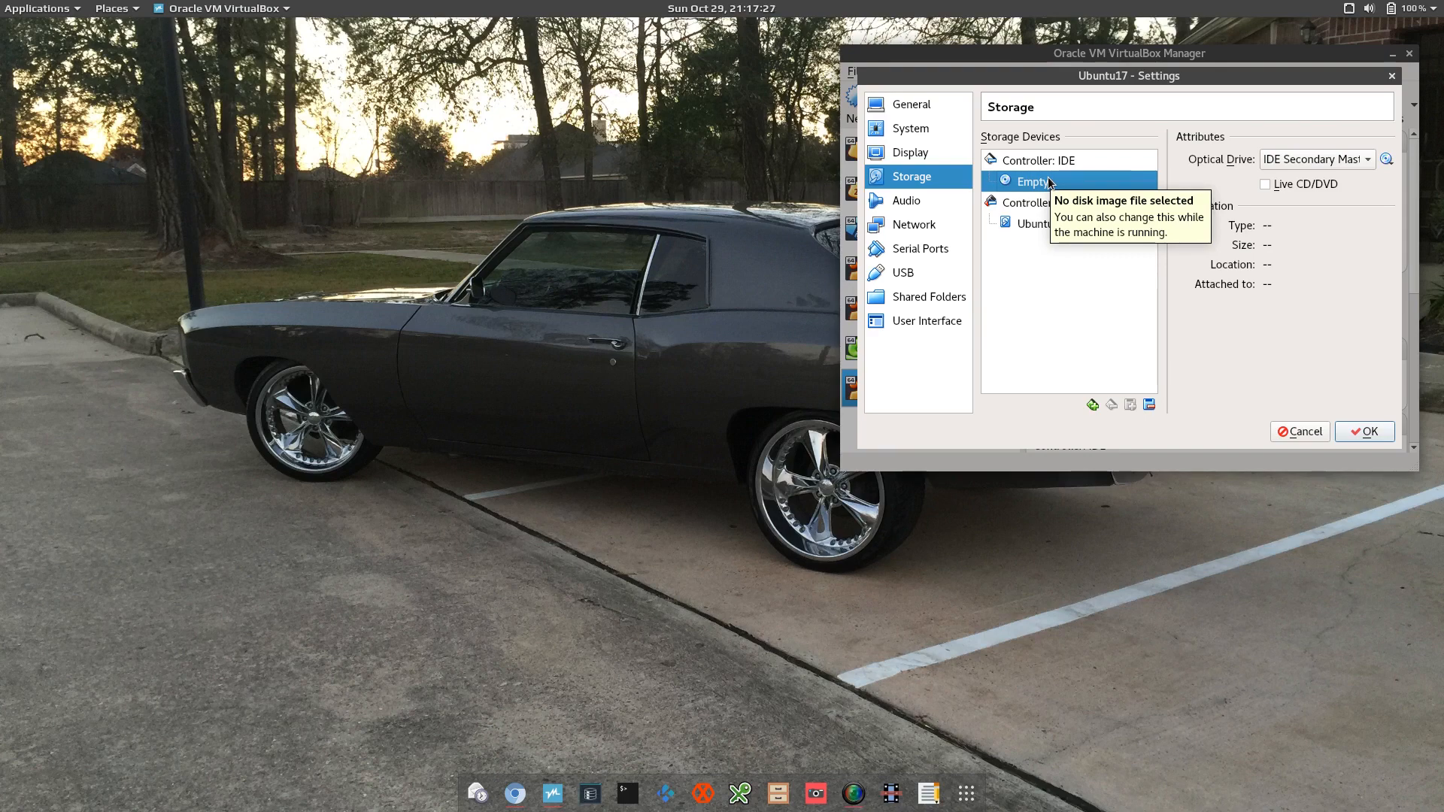
left_click(1392, 163)
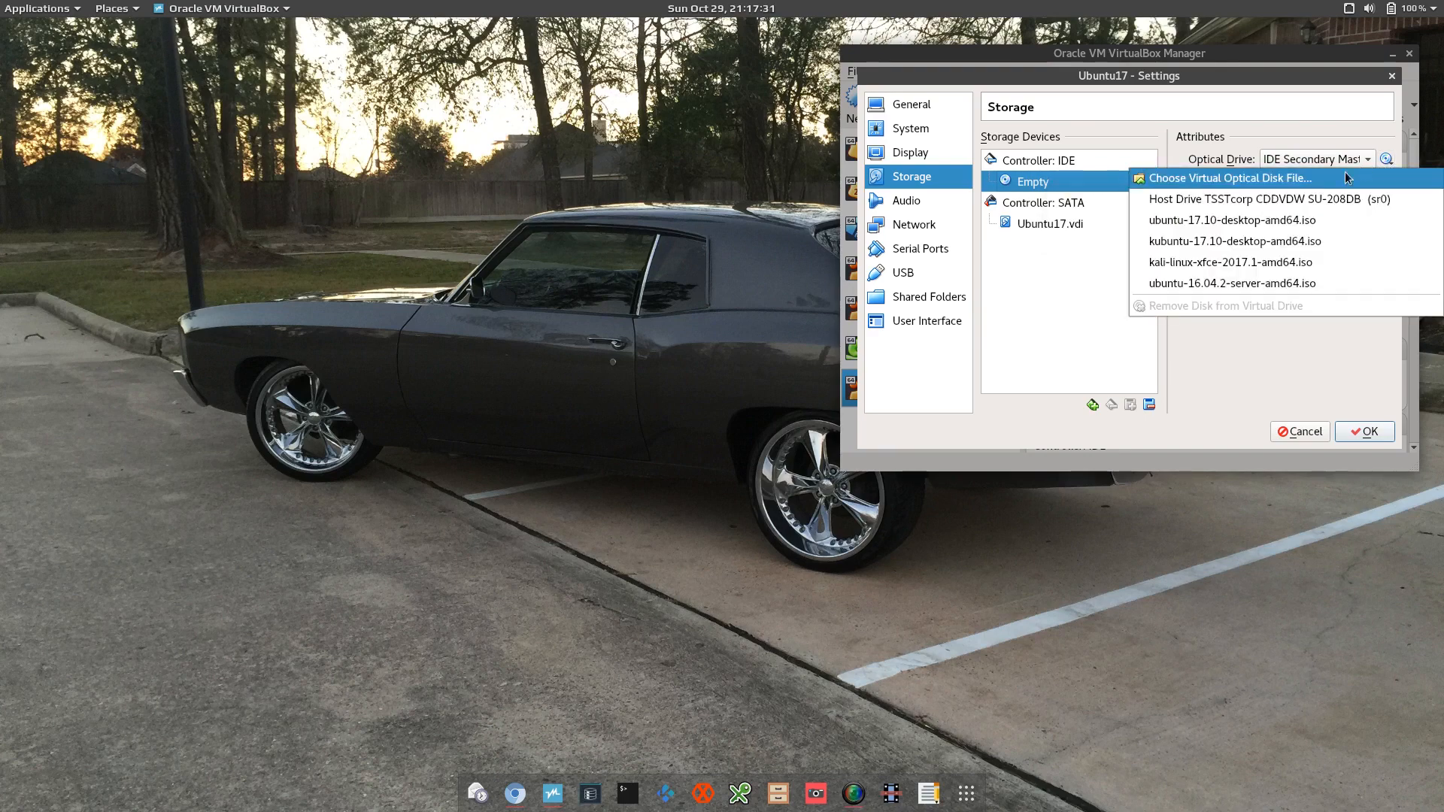
left_click(1276, 221)
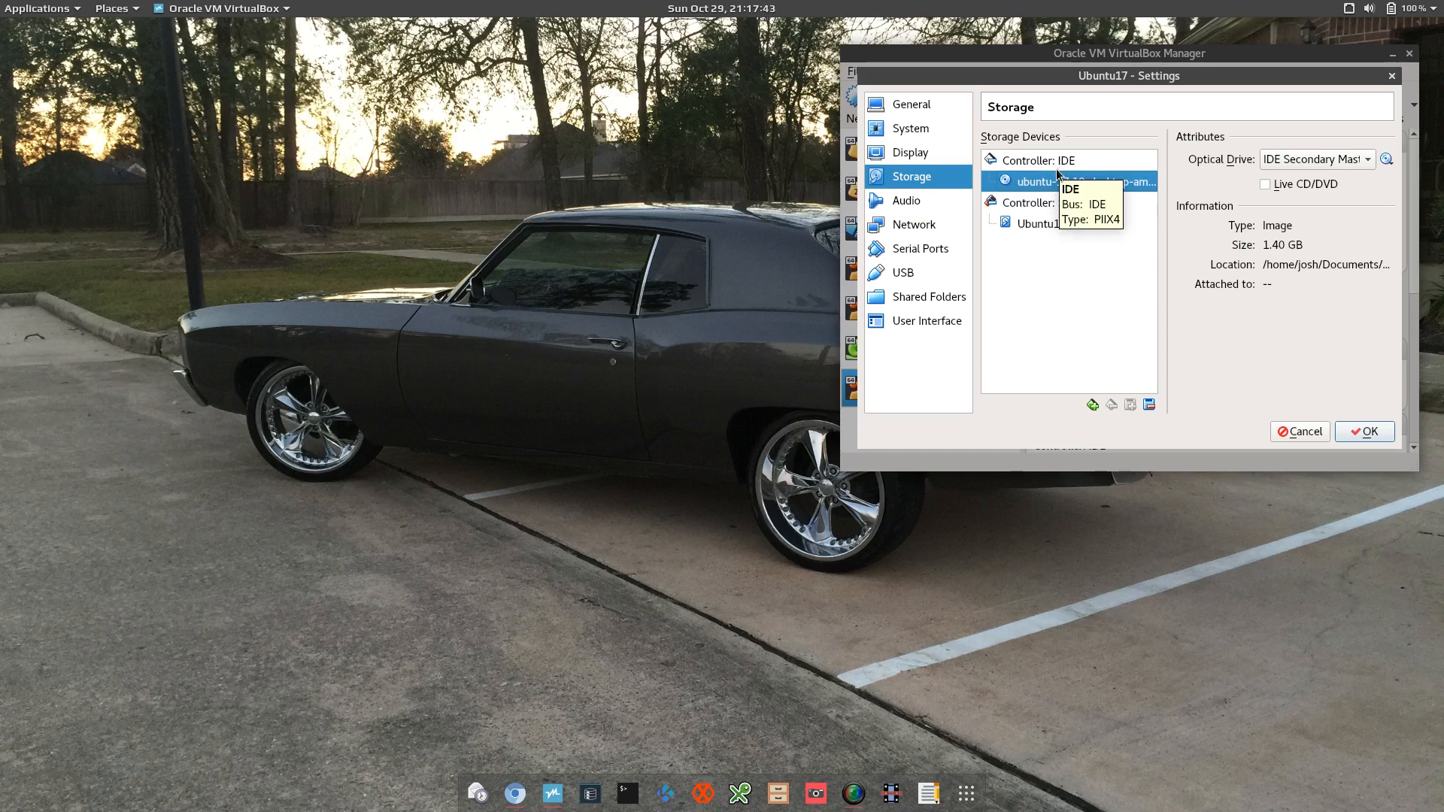
Check the Ubuntu17 machine's audio, network, motherboard boot order and storage settings.
left_click(919, 198)
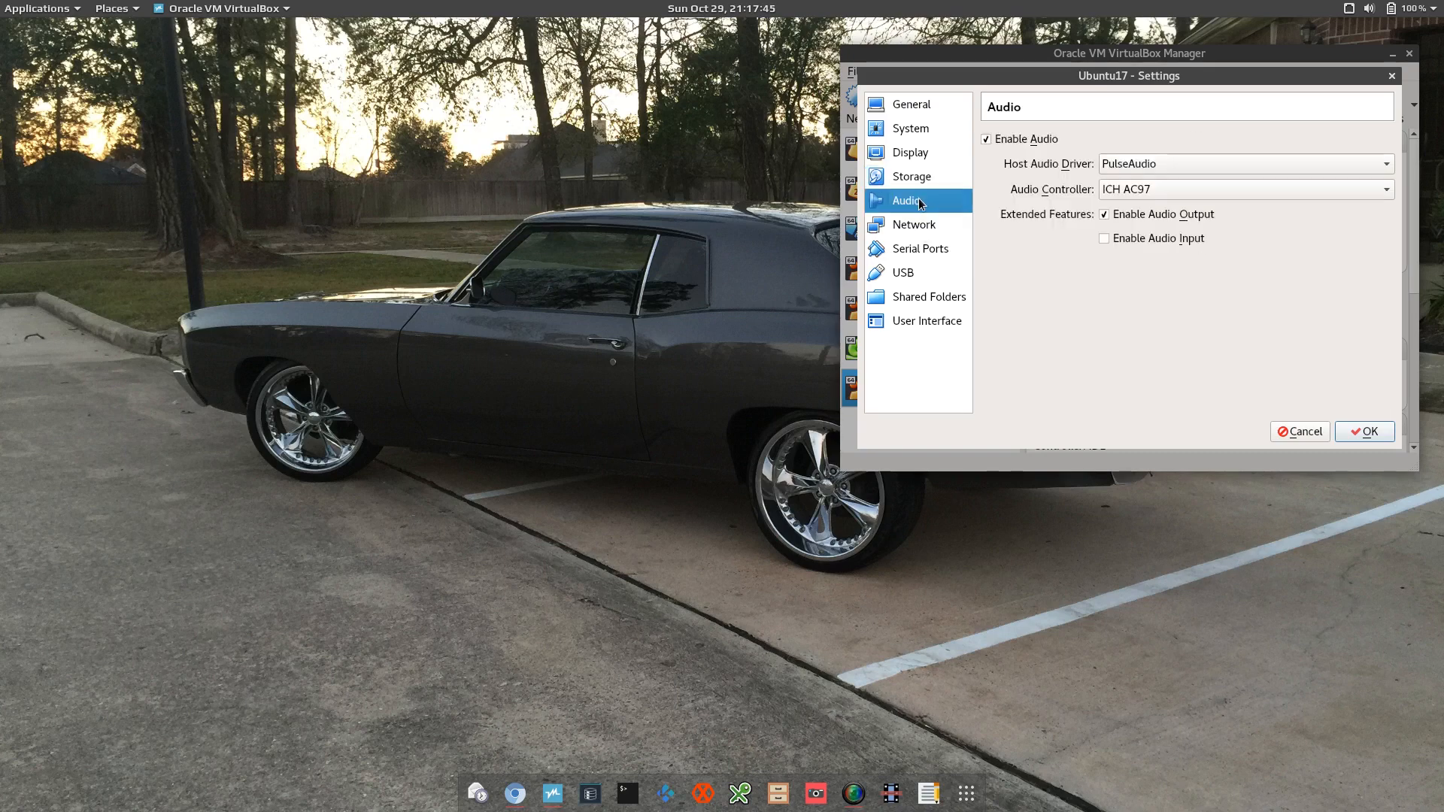
left_click(941, 229)
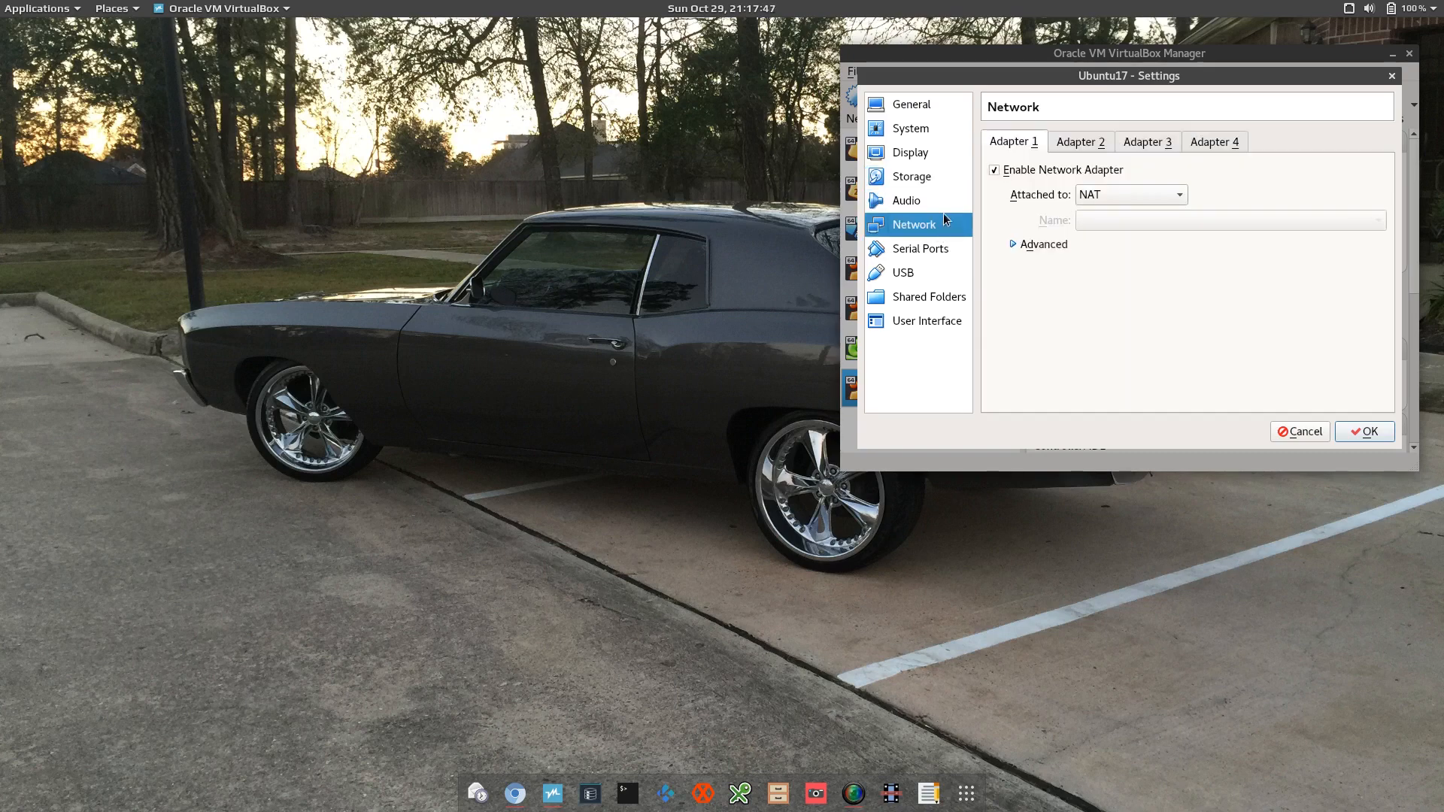
left_click(941, 208)
left_click(928, 129)
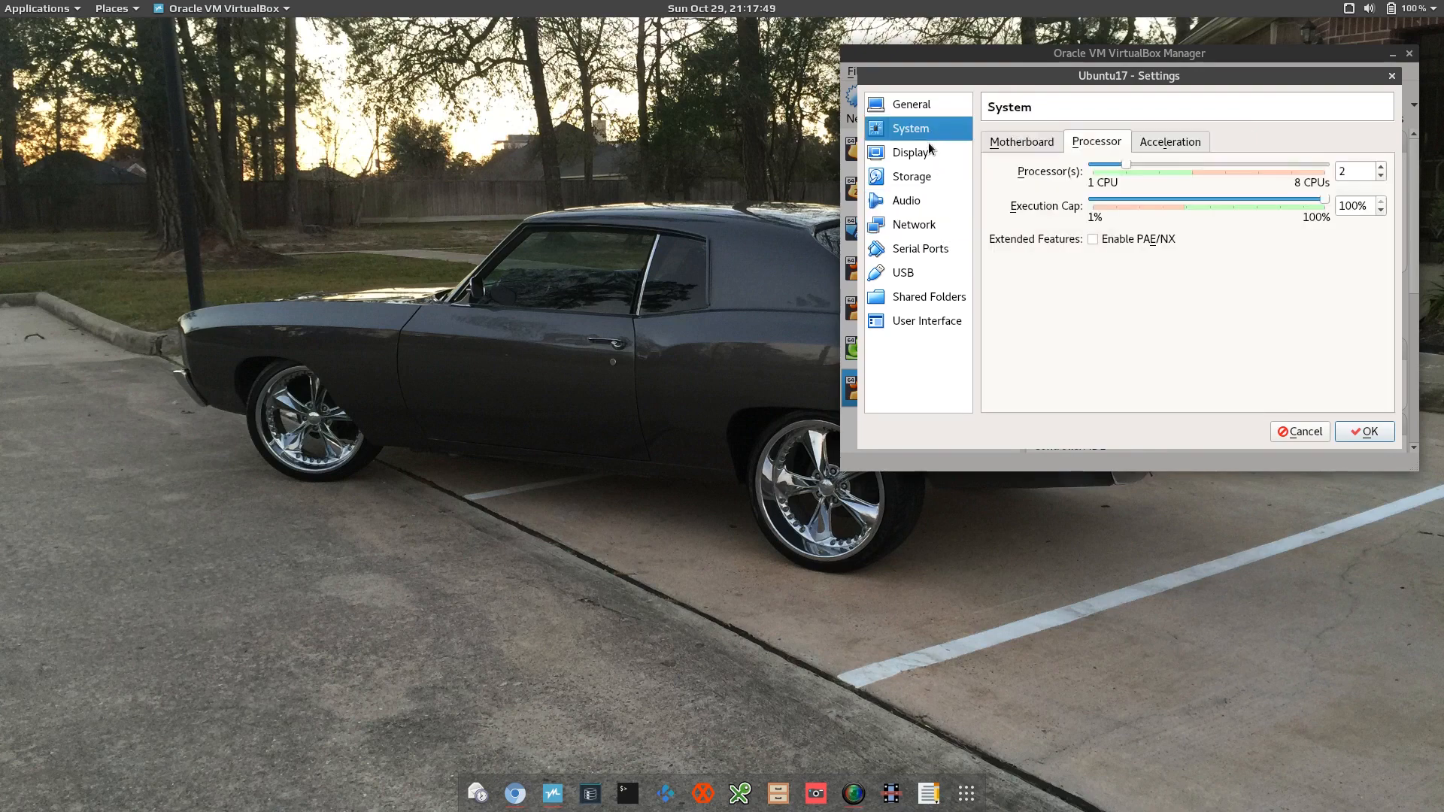
left_click(1029, 141)
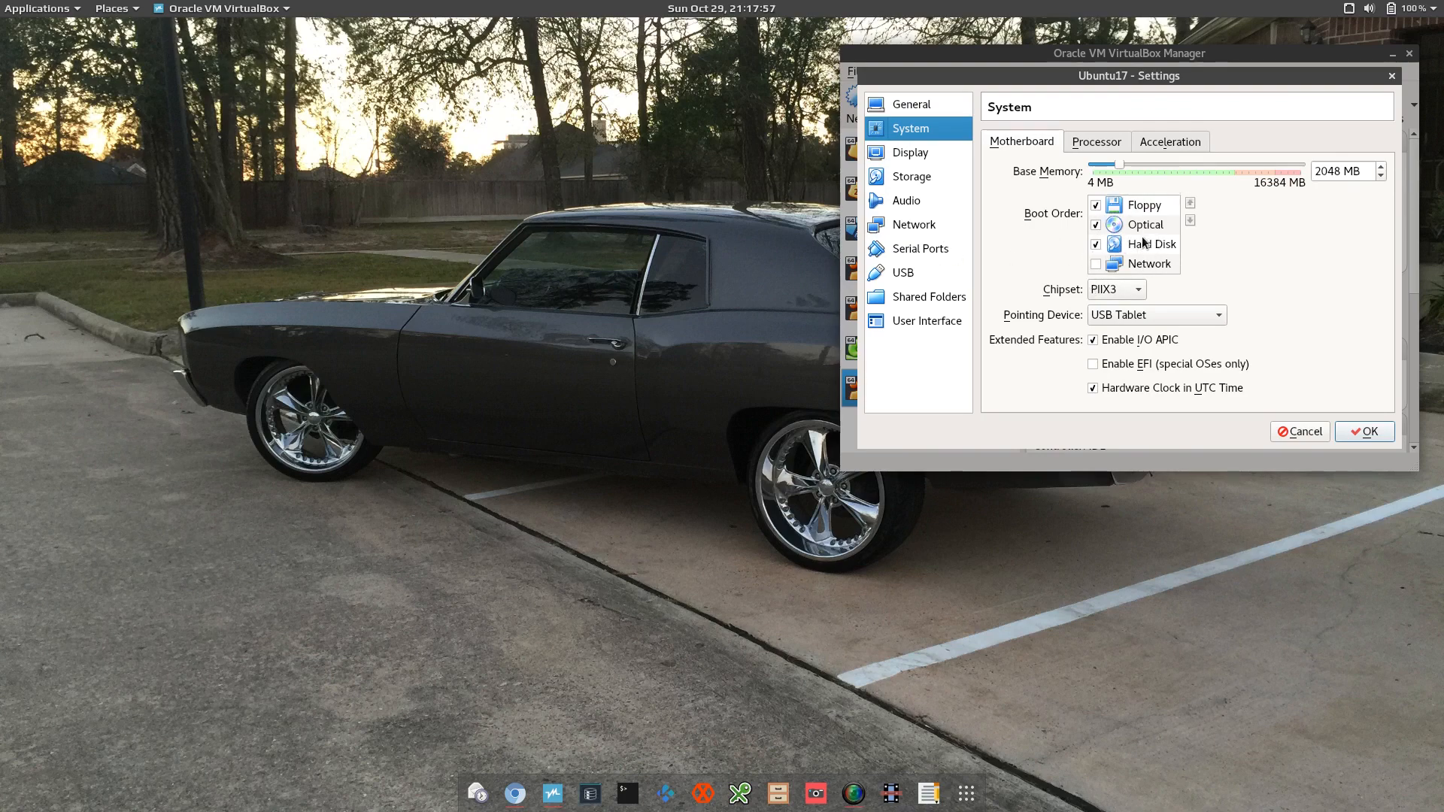
left_click(904, 203)
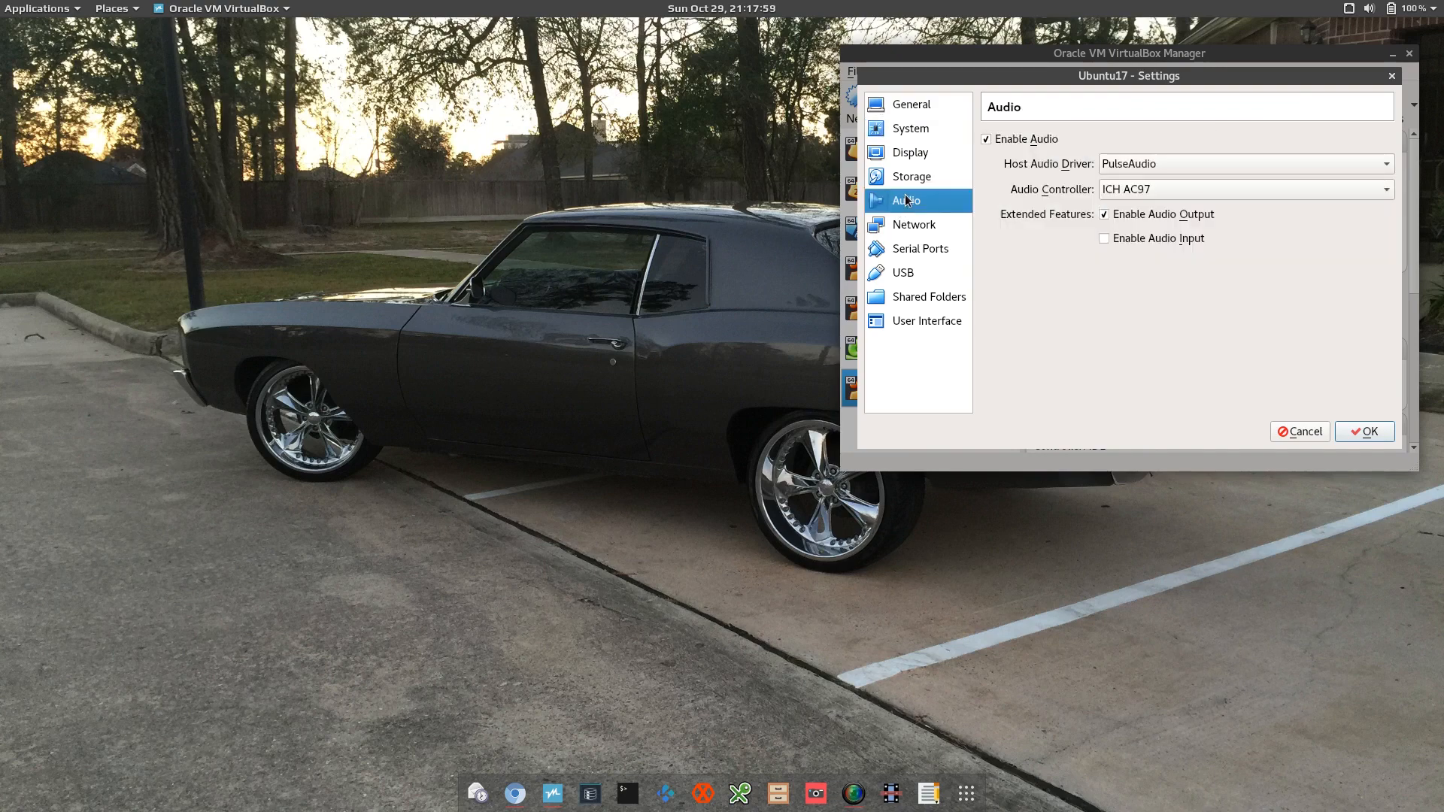
left_click(916, 161)
left_click(920, 179)
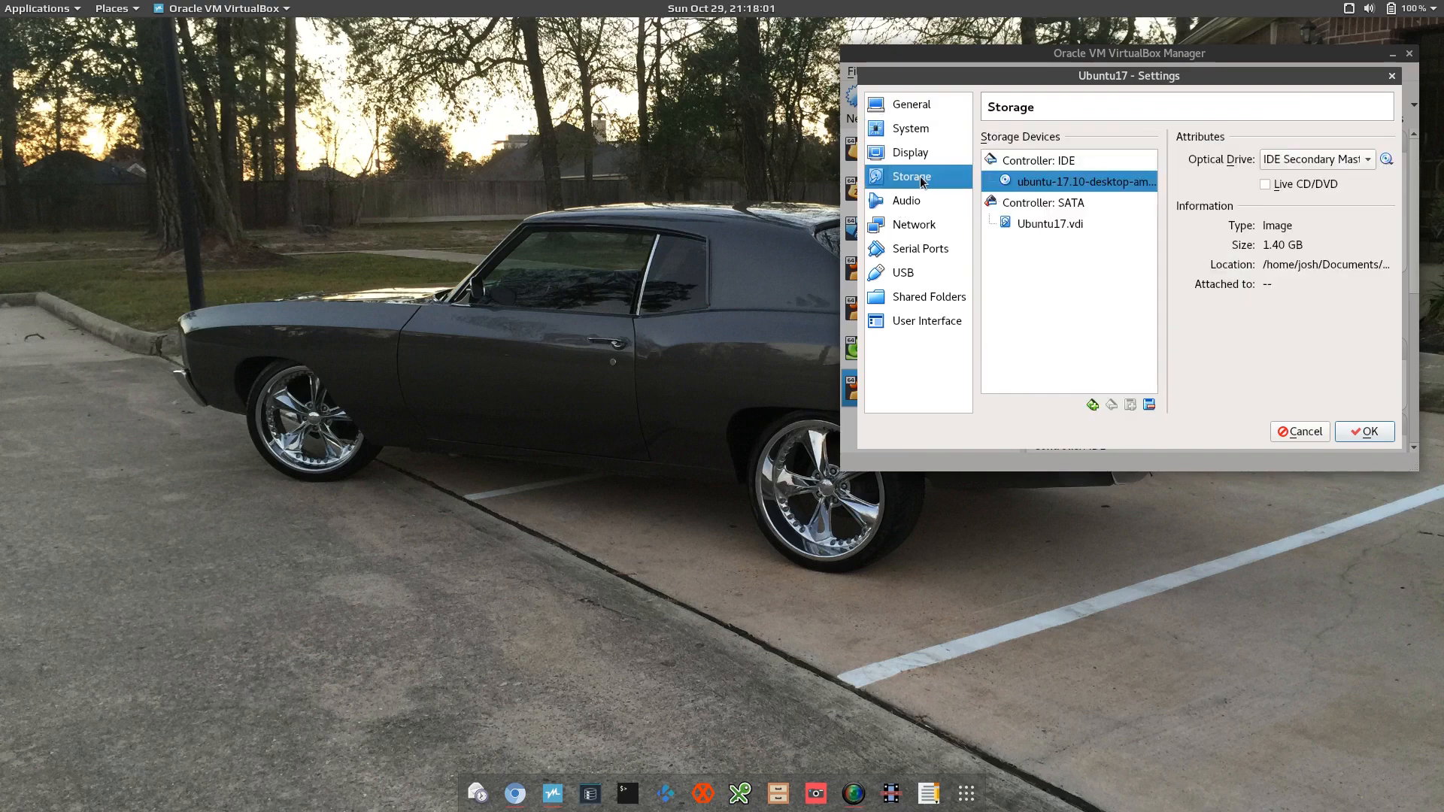
Try attaching network Adapter 1 to Bridged Adapter, check the available host interfaces, and return the adapter to NAT.
left_click(920, 227)
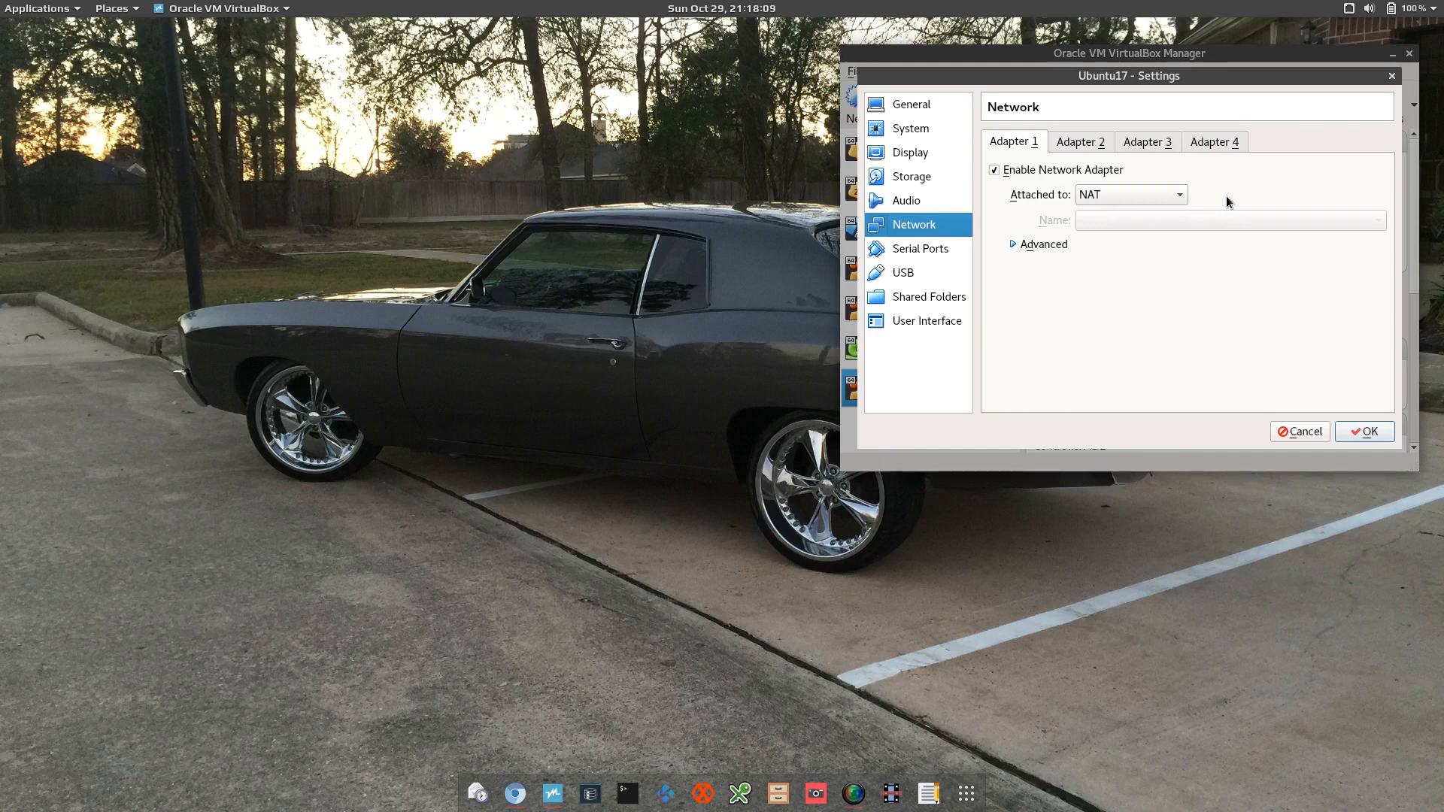
left_click(1180, 197)
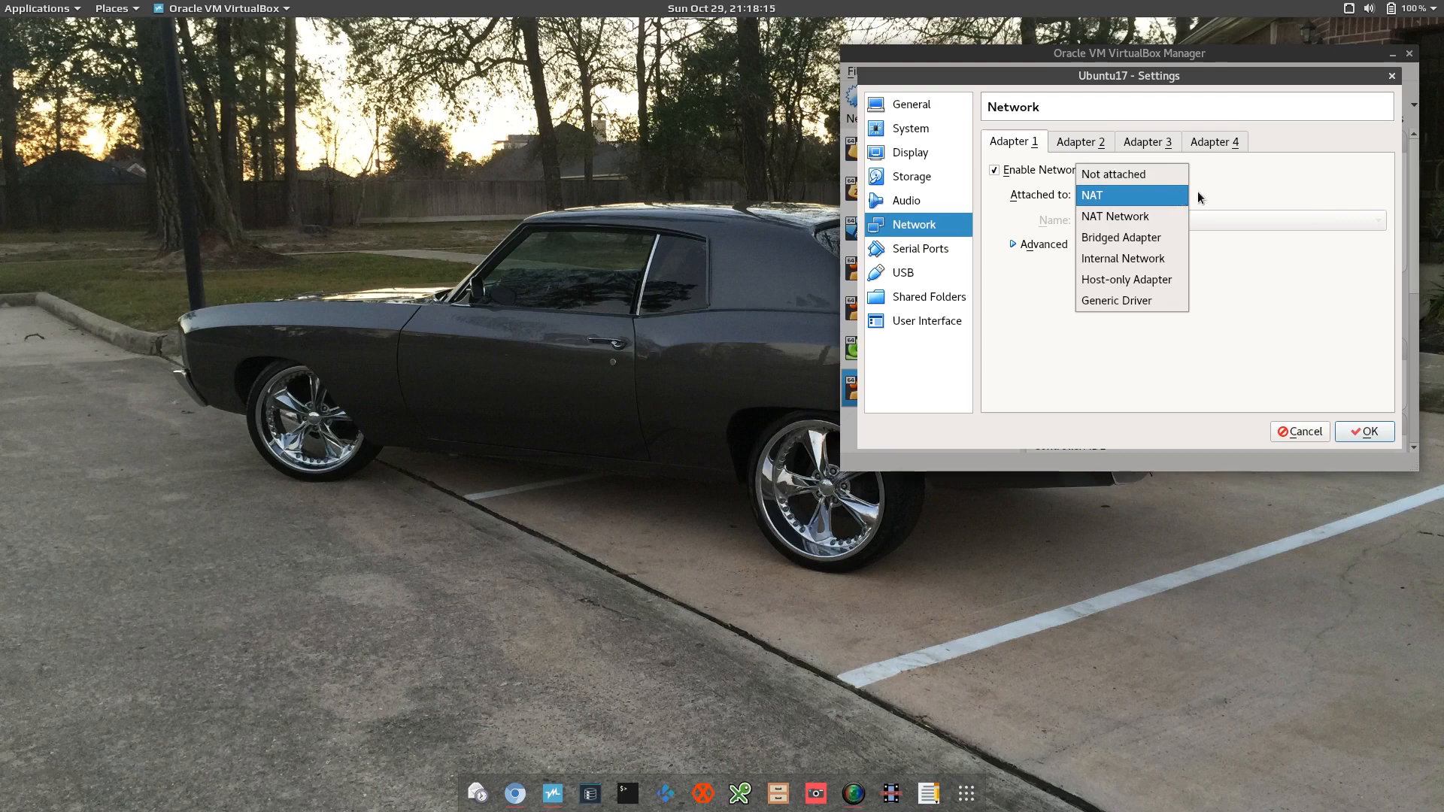
left_click(1230, 186)
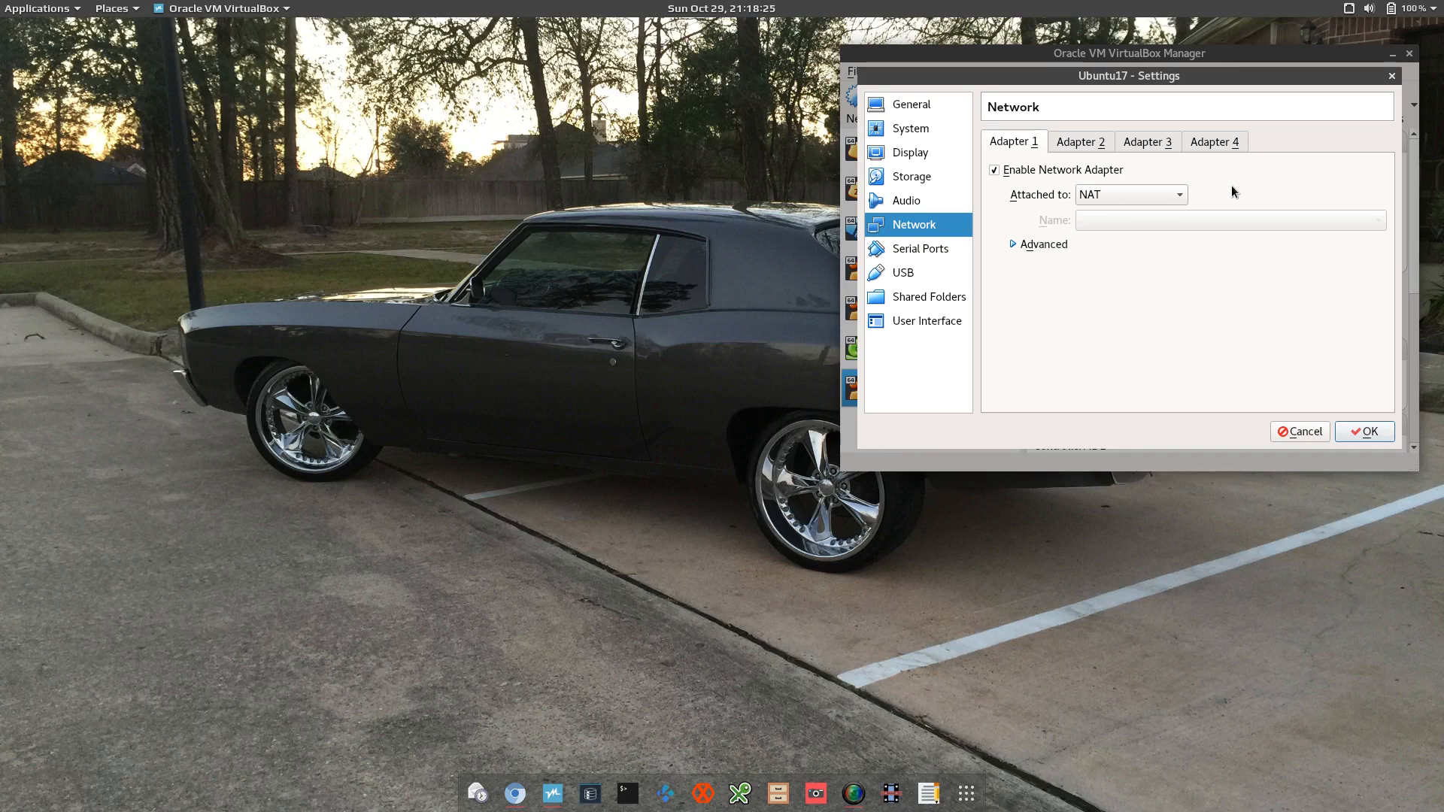
left_click(1180, 197)
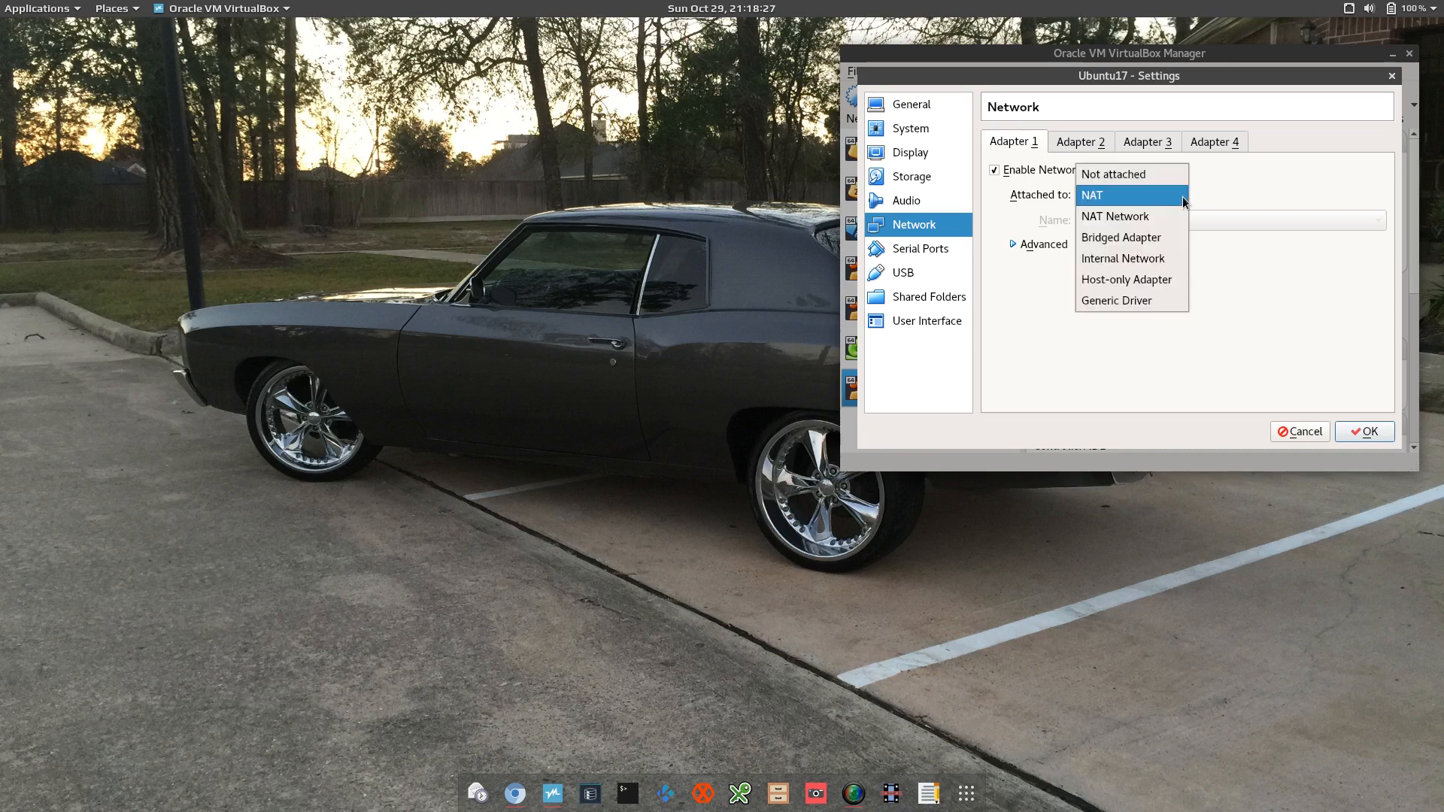
left_click(1124, 238)
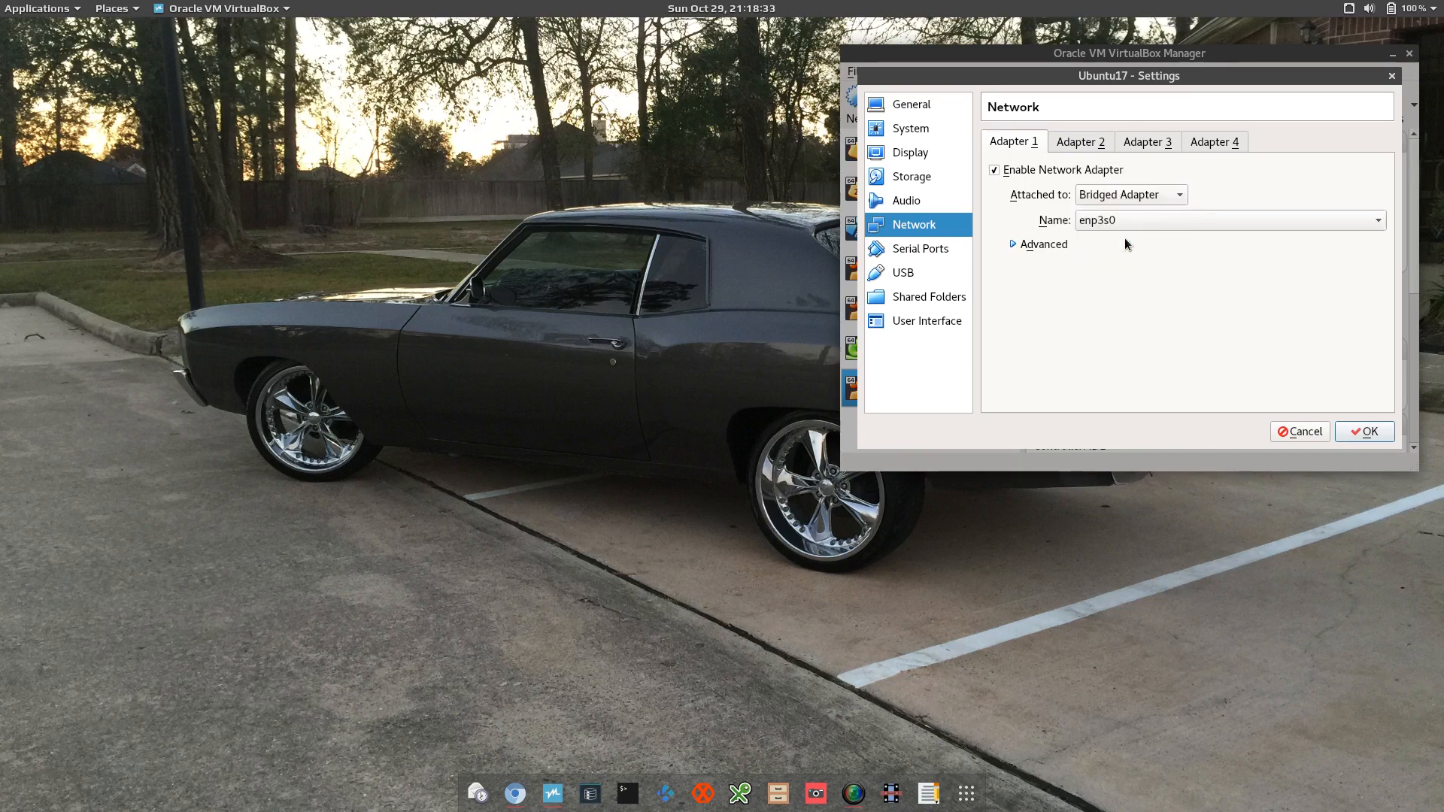
left_click(1381, 221)
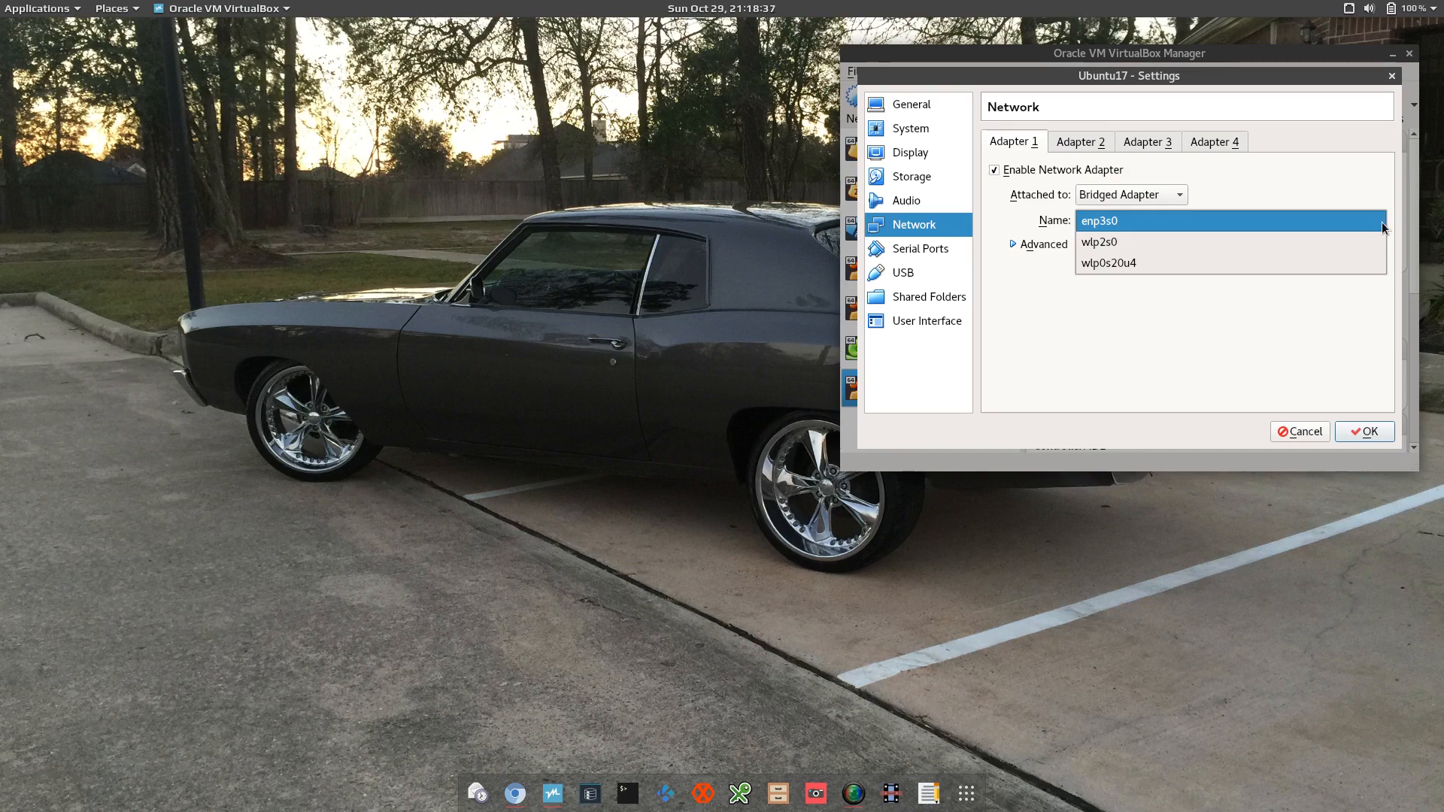
left_click(1340, 189)
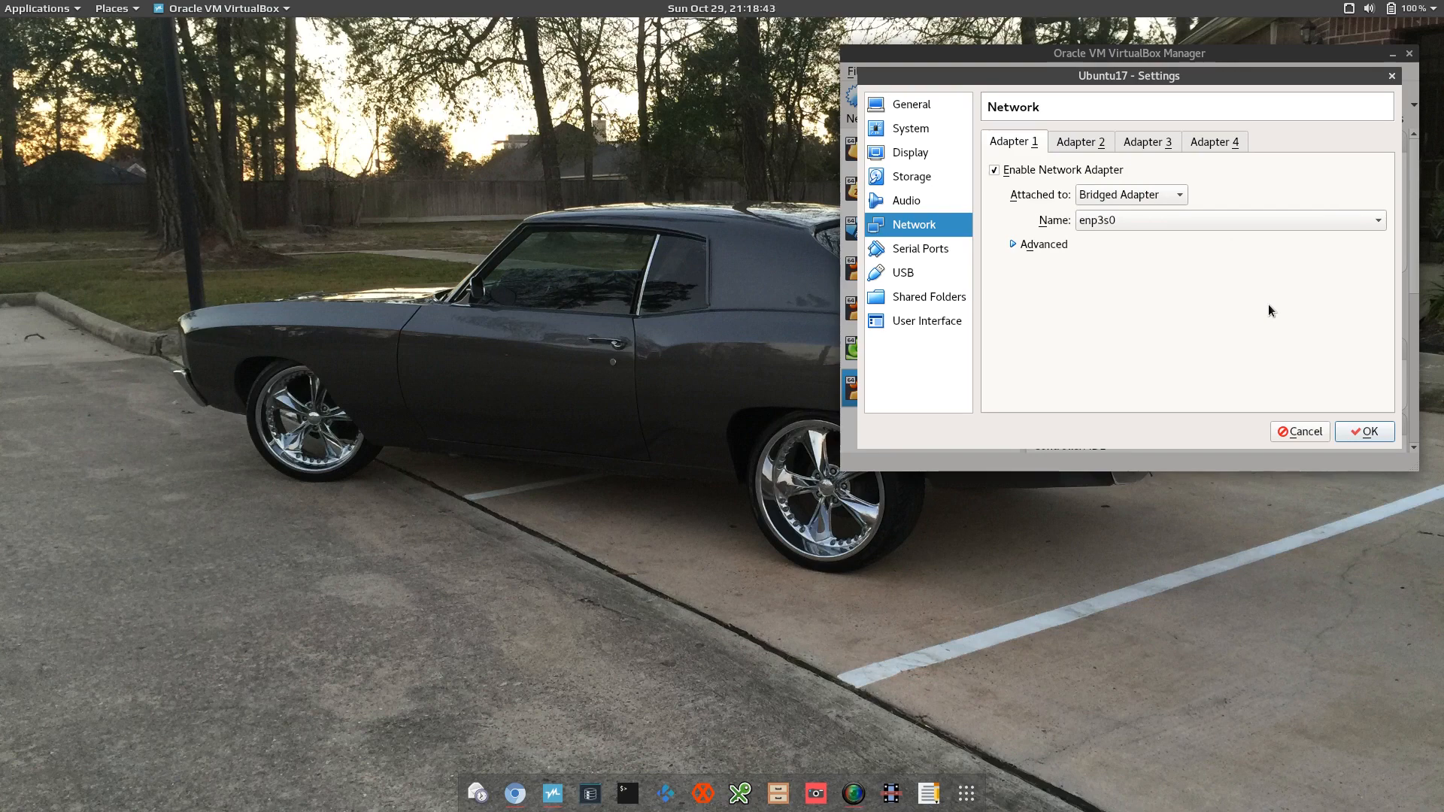
left_click(1162, 199)
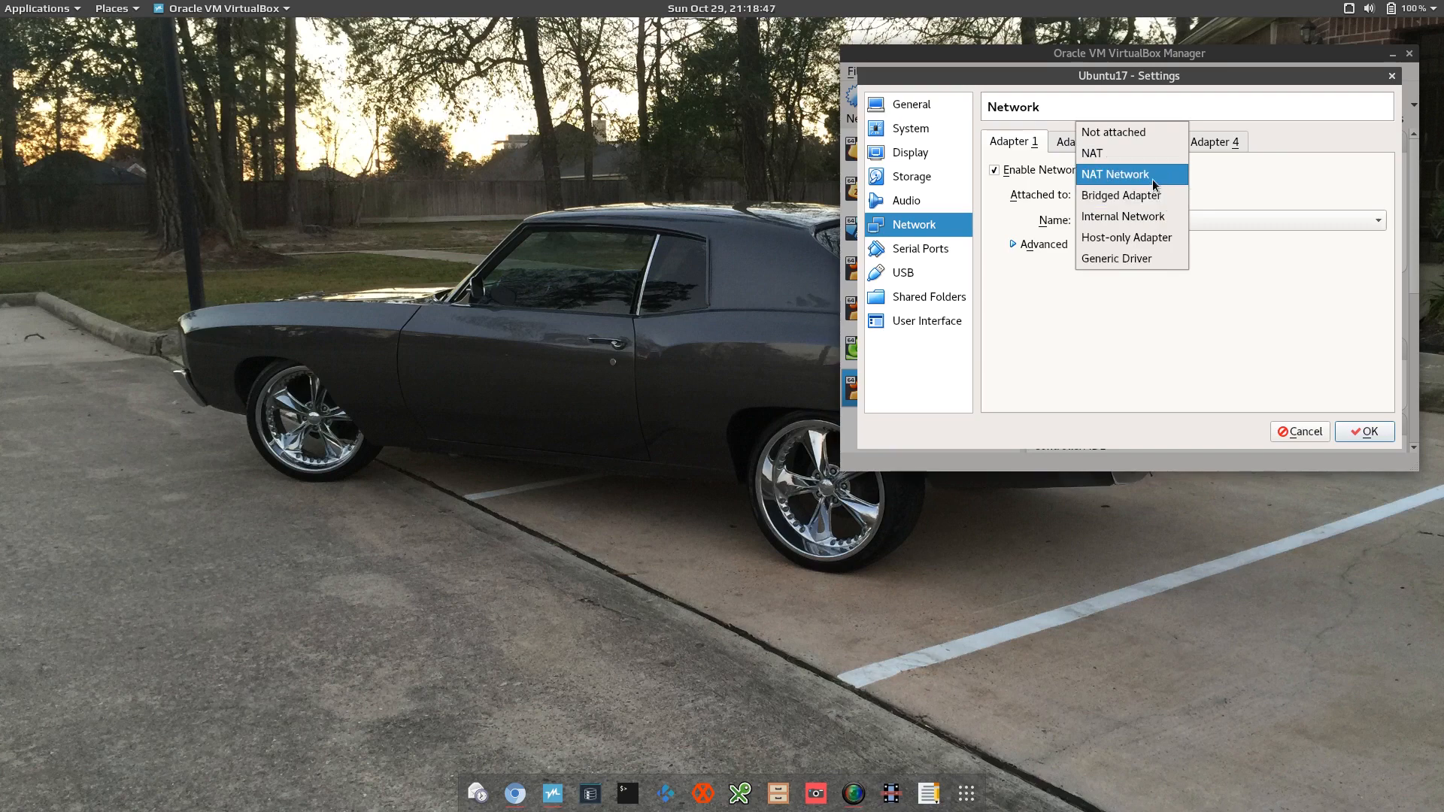
left_click(1149, 153)
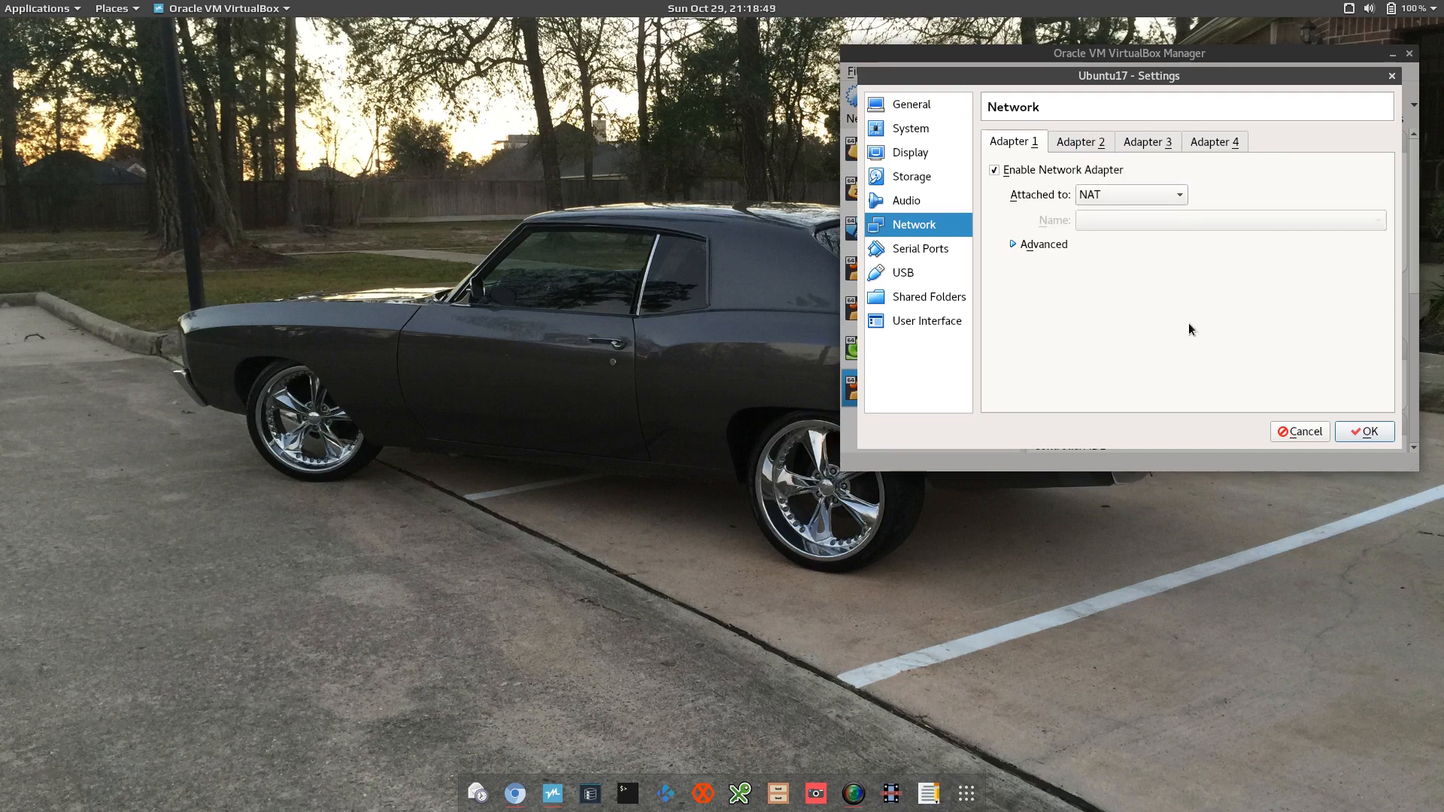
Review the remaining Ubuntu17 settings categories, including serial ports, USB, shared folders and user interface, and recheck the general, storage, audio and network pages.
left_click(918, 250)
left_click(916, 271)
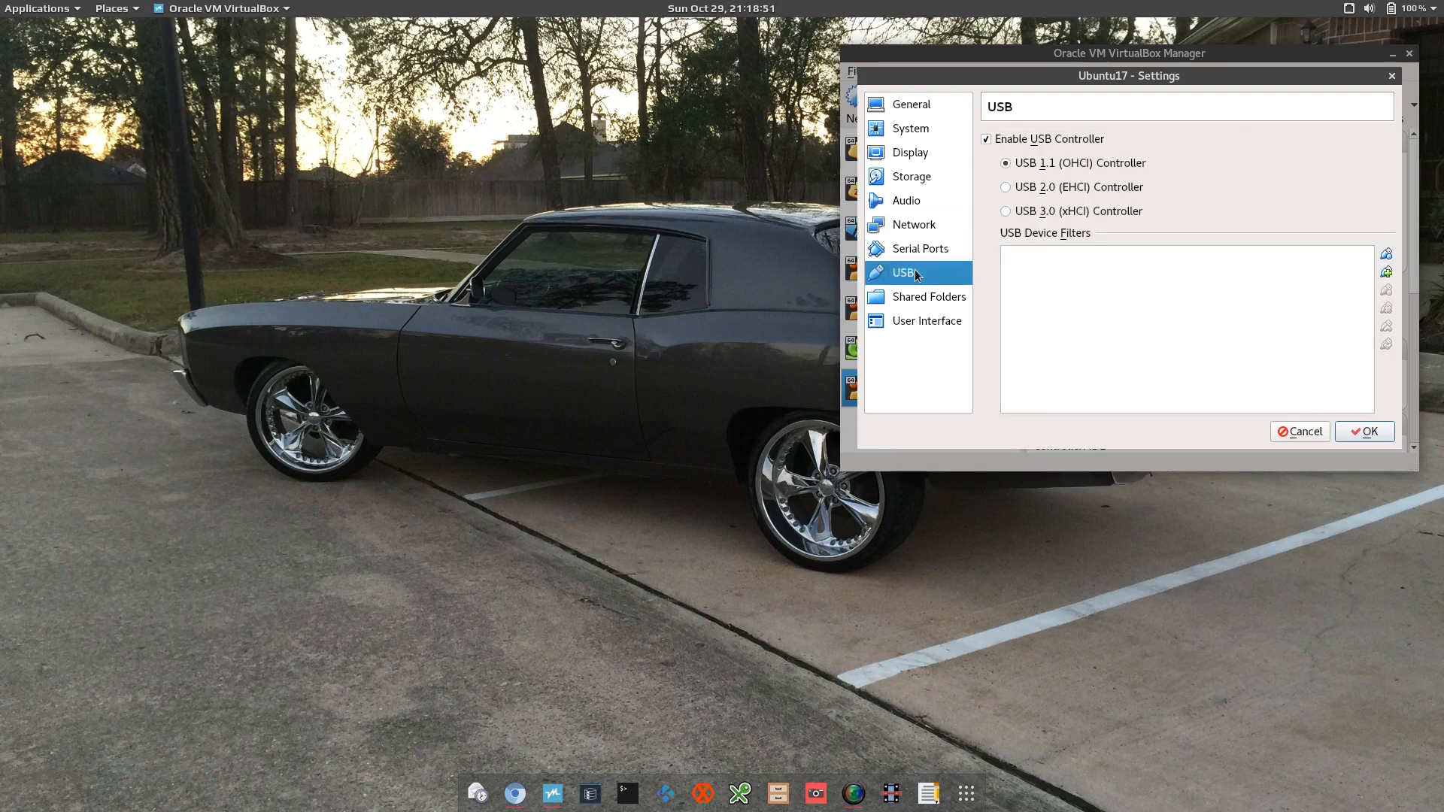
left_click(923, 298)
left_click(924, 322)
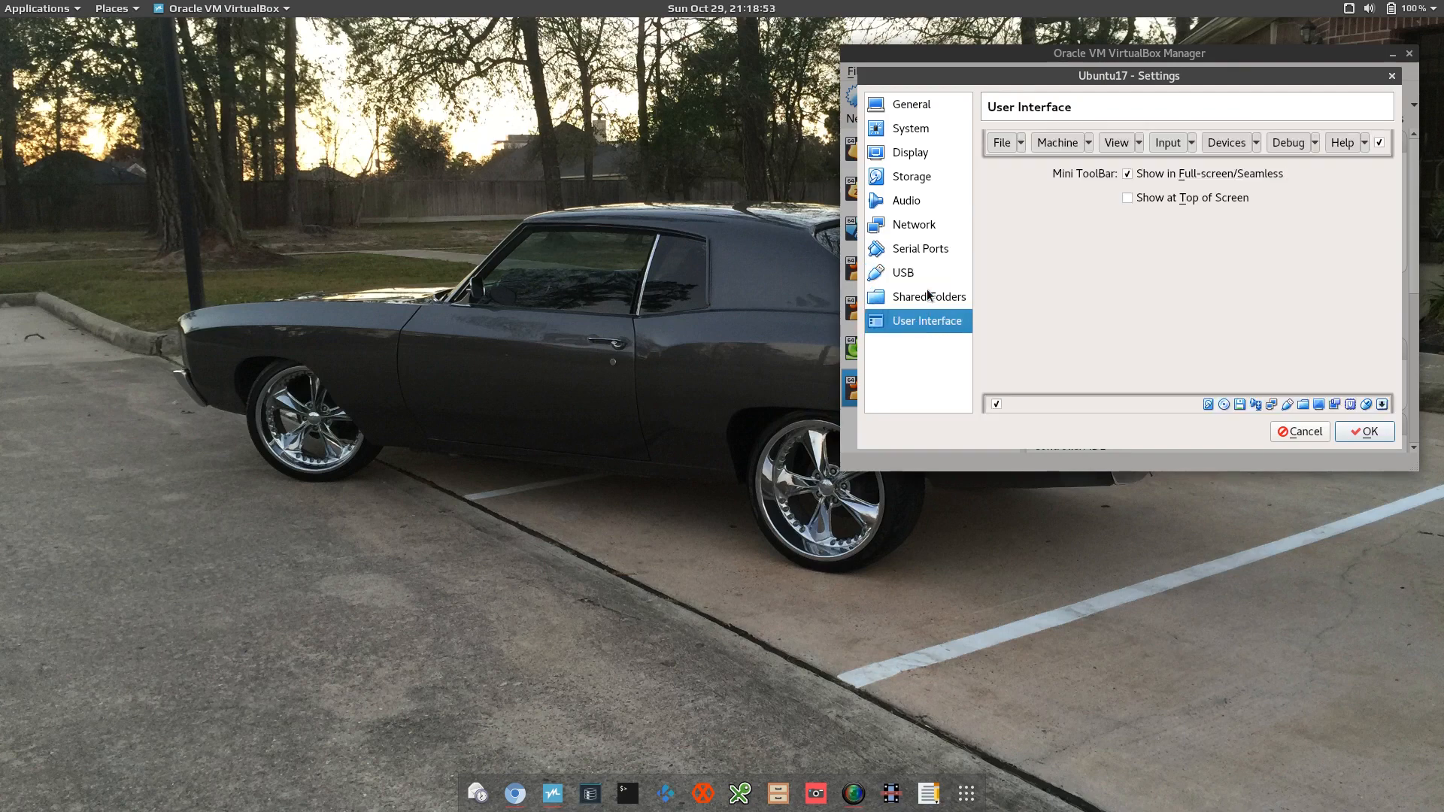
left_click(928, 277)
left_click(931, 297)
left_click(935, 321)
left_click(934, 272)
left_click(931, 250)
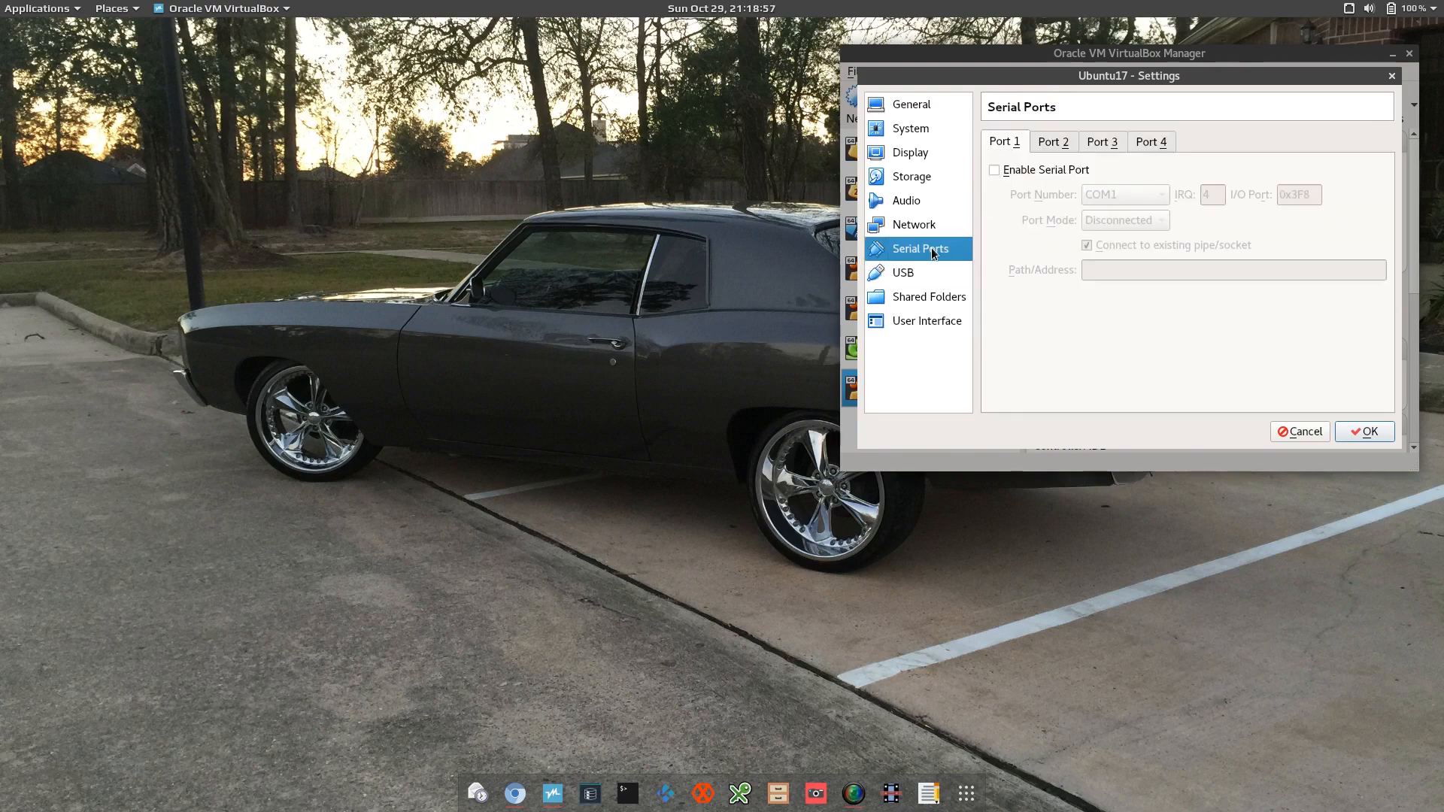
left_click(934, 225)
left_click(933, 203)
left_click(933, 182)
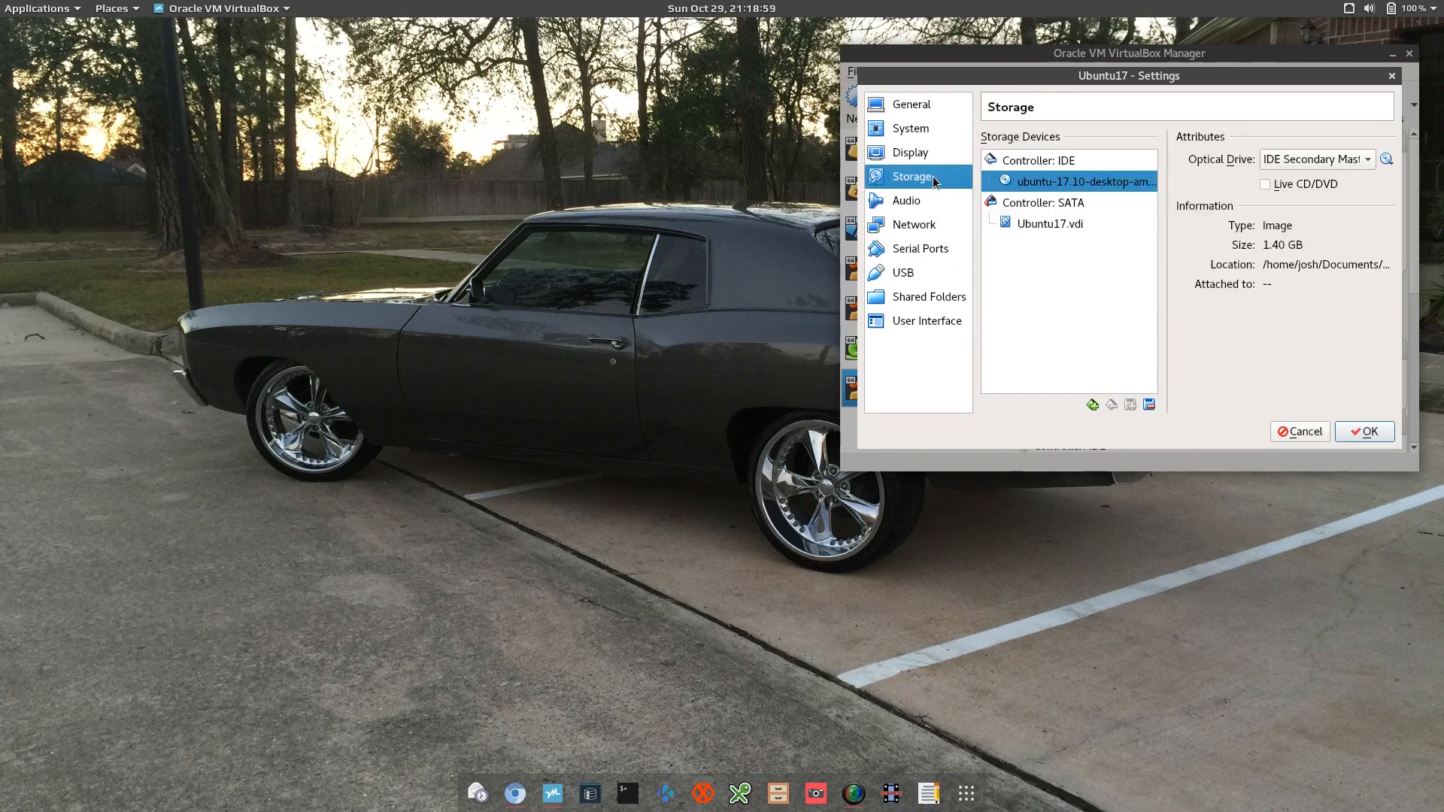
left_click(930, 159)
left_click(936, 130)
left_click(937, 106)
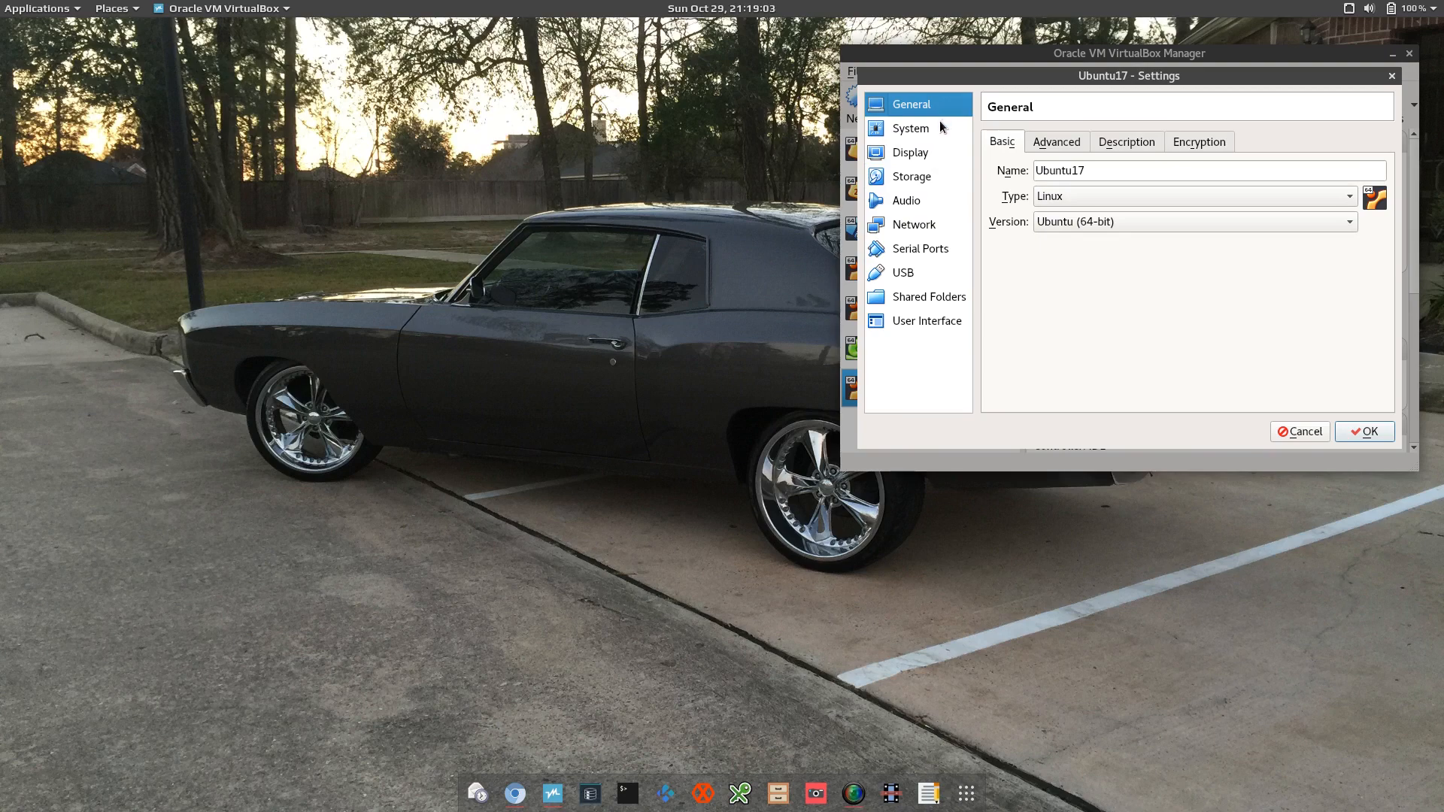
left_click(931, 300)
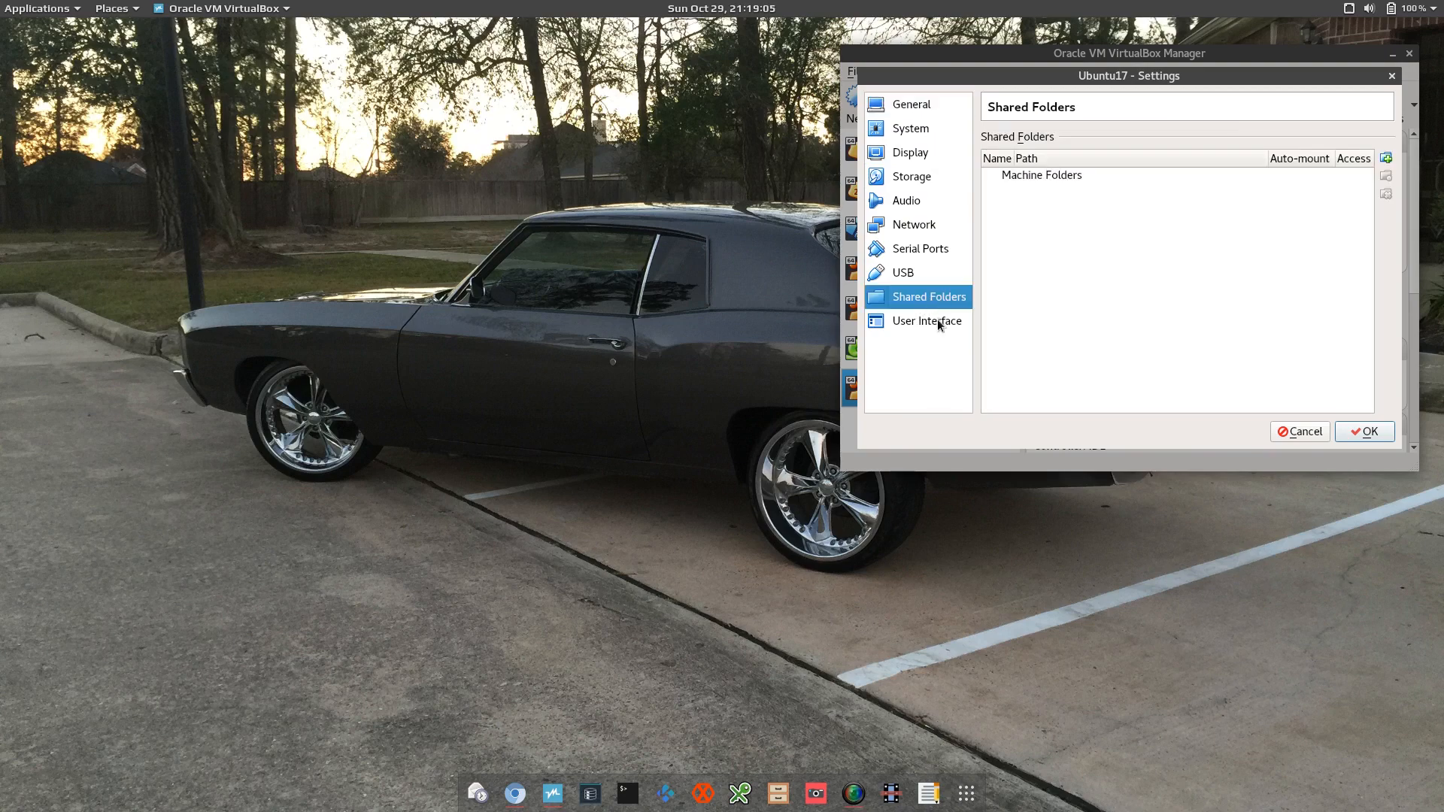
left_click(937, 320)
left_click(926, 276)
left_click(931, 251)
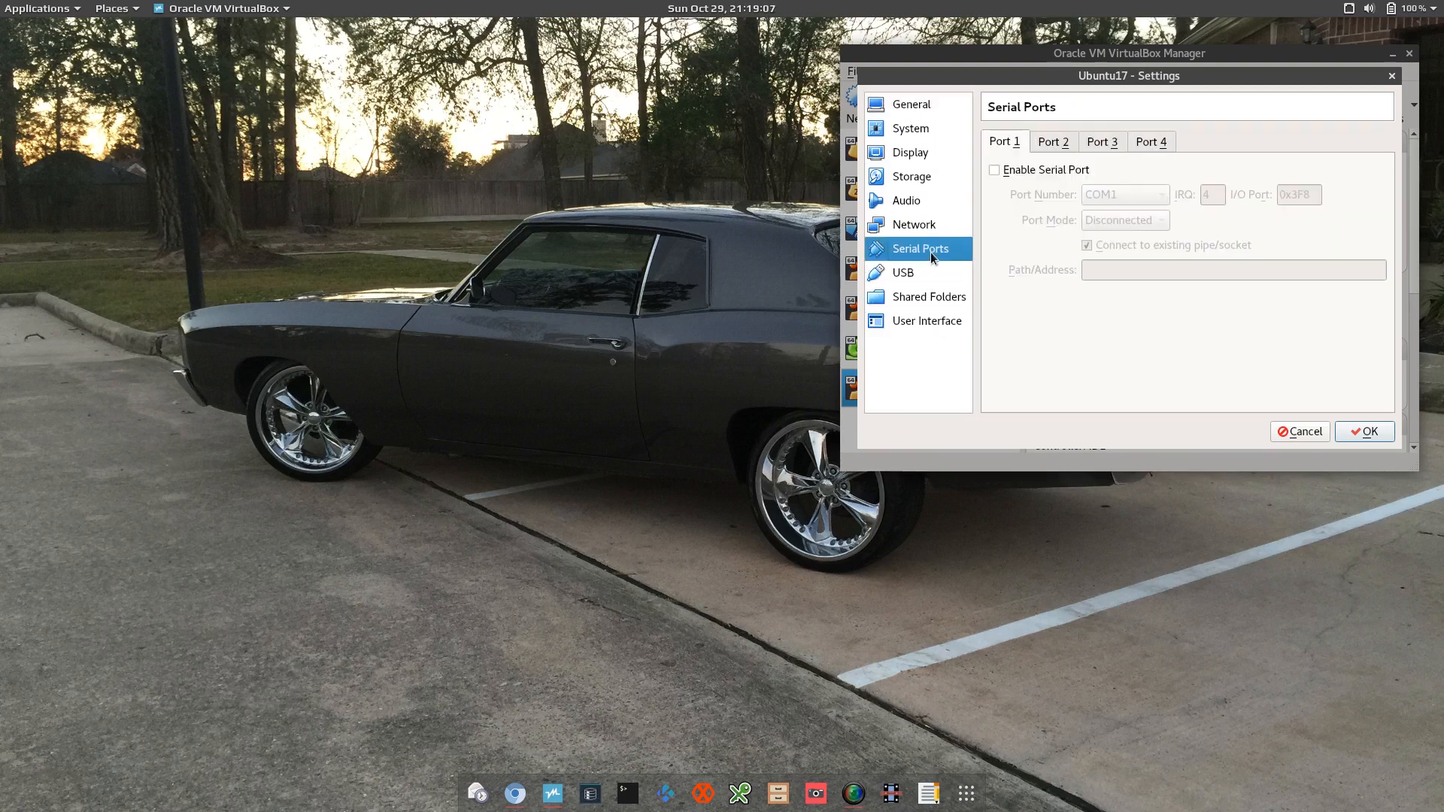
left_click(932, 204)
left_click(931, 229)
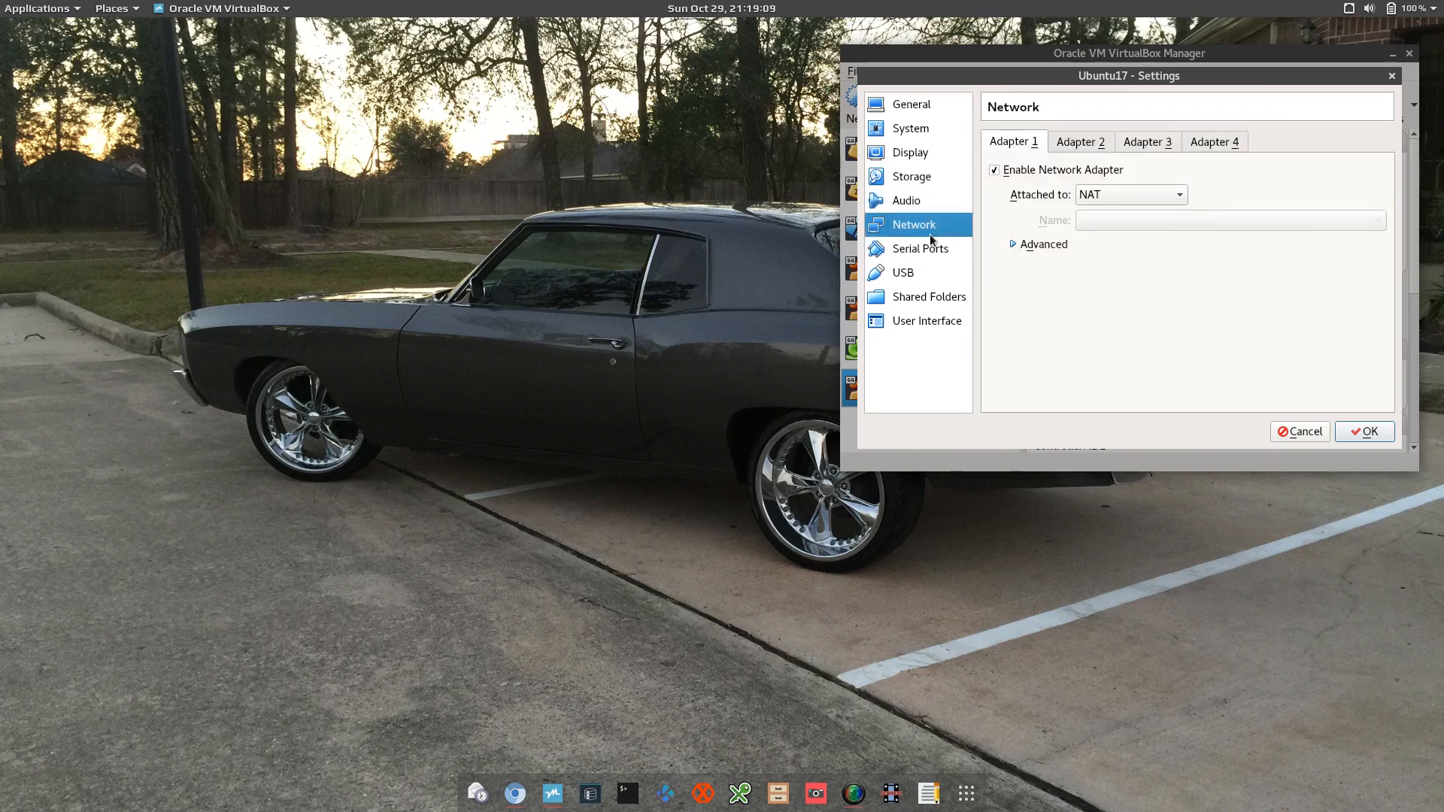
left_click(936, 203)
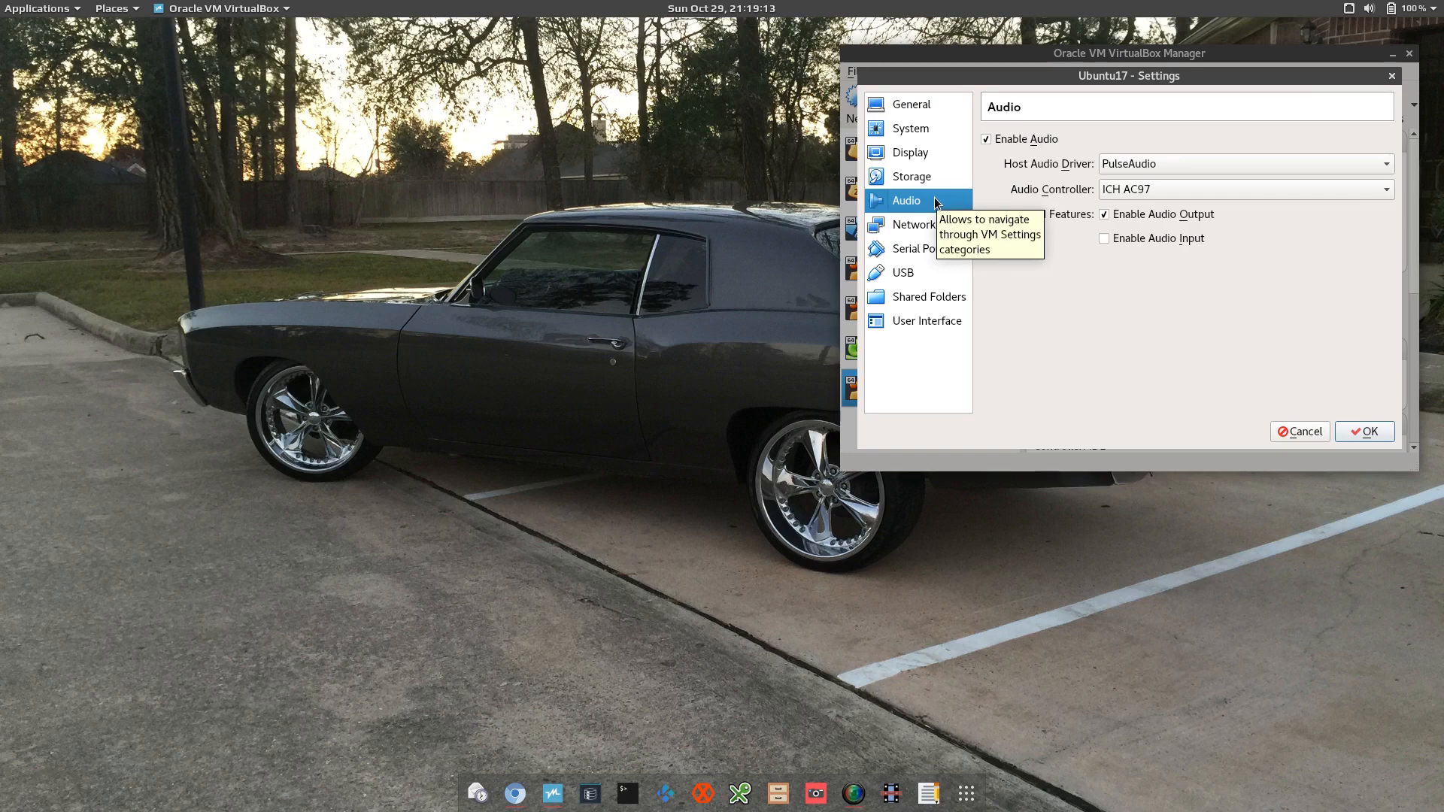
left_click(925, 231)
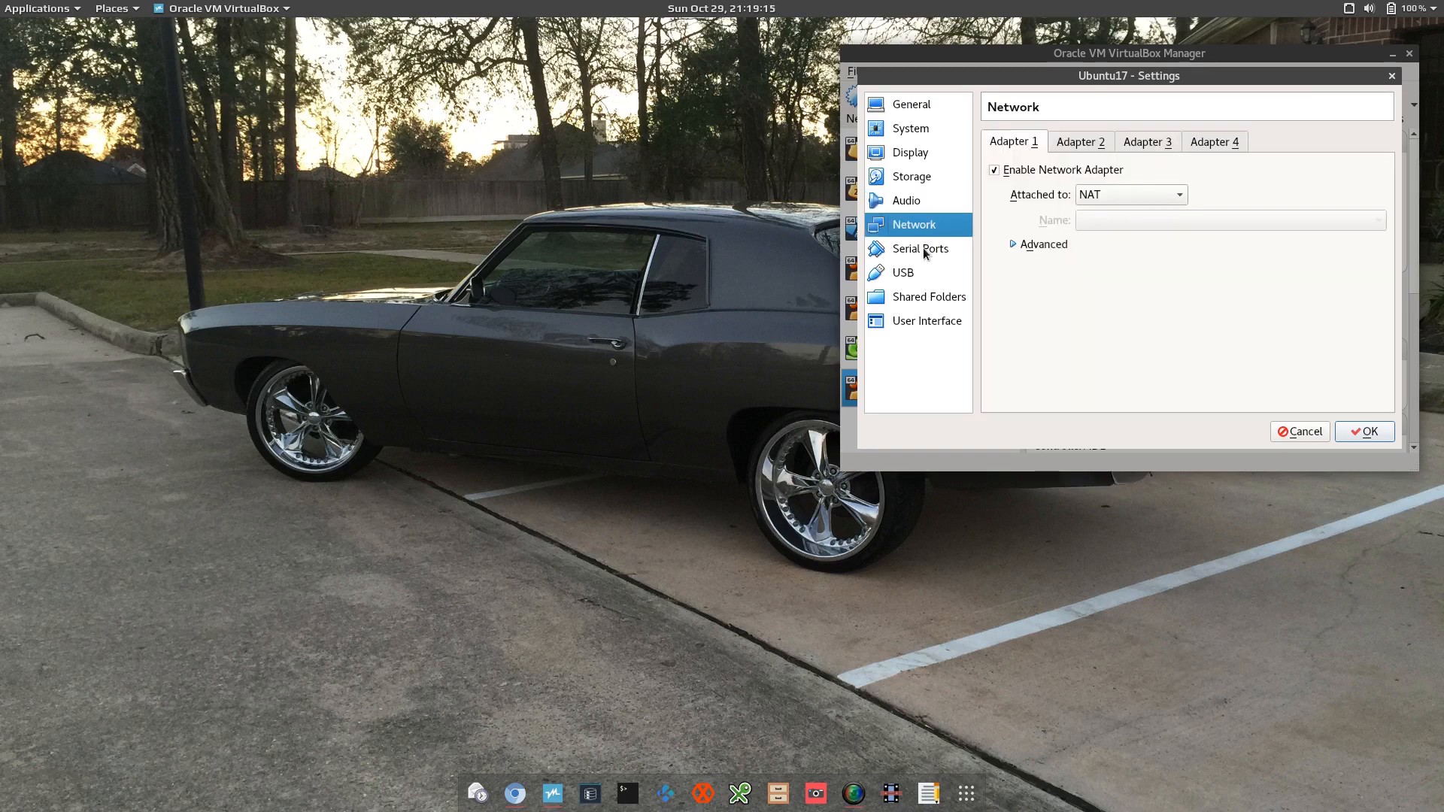
left_click(925, 253)
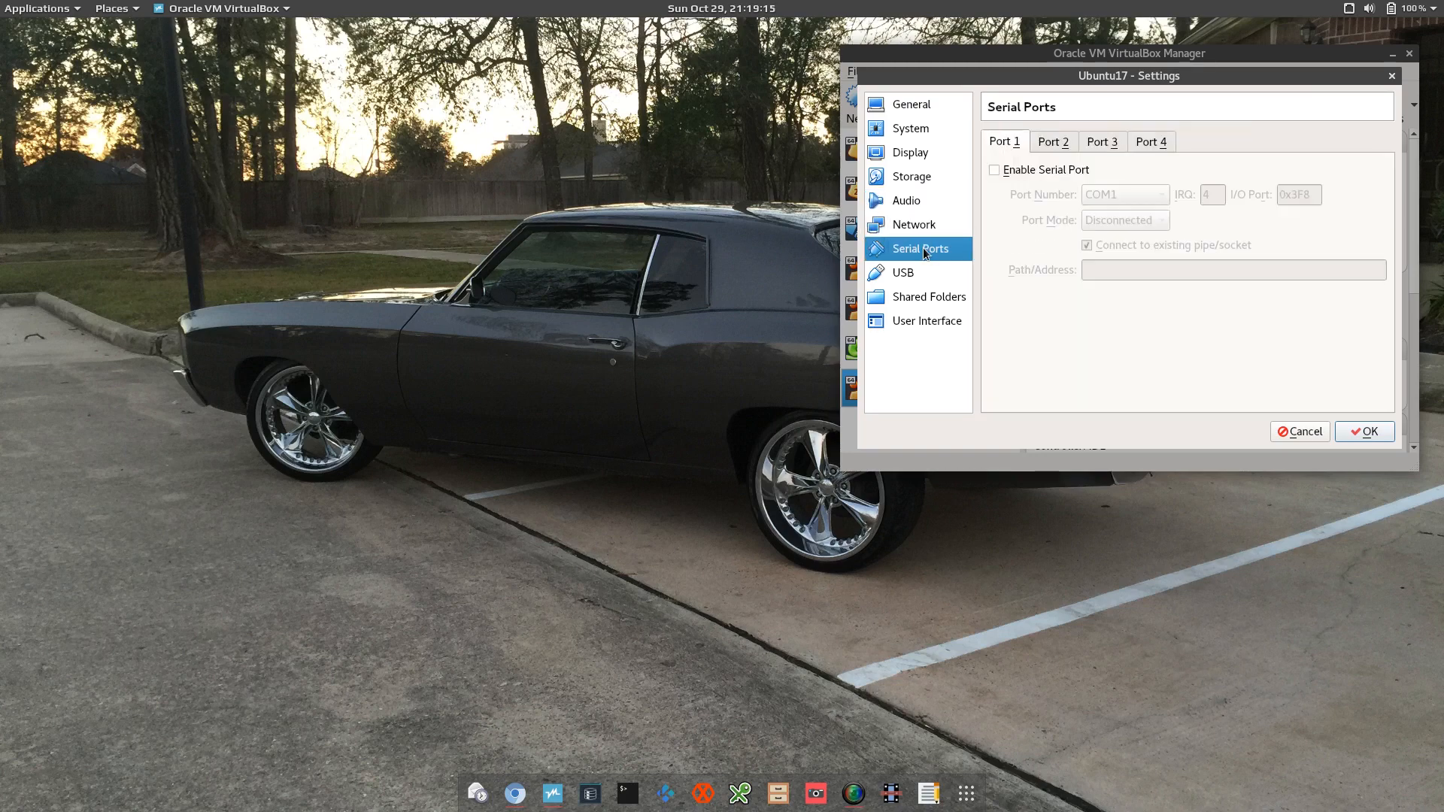
left_click(923, 110)
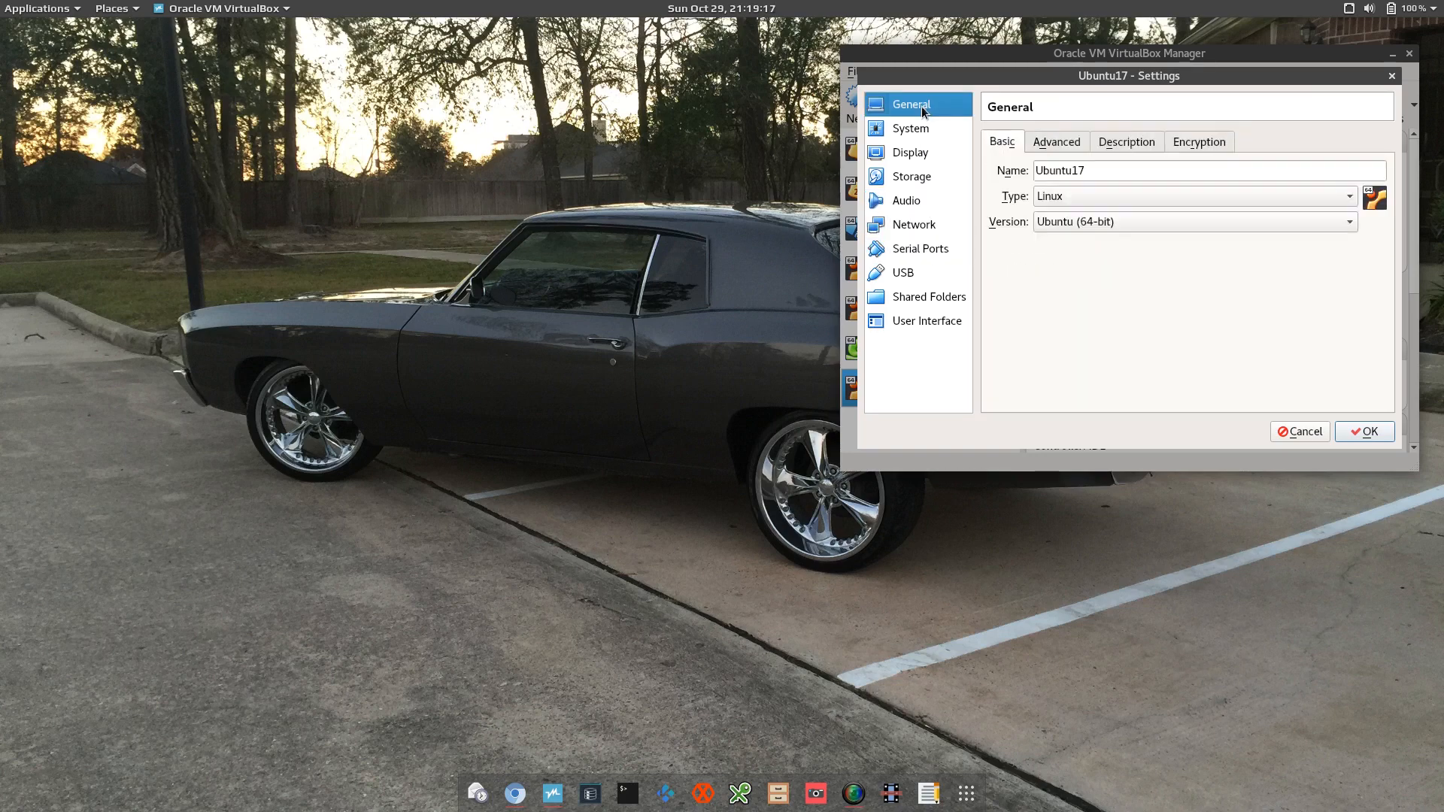
Save the Ubuntu17 settings and start the virtual machine in a maximized window.
left_click(1379, 431)
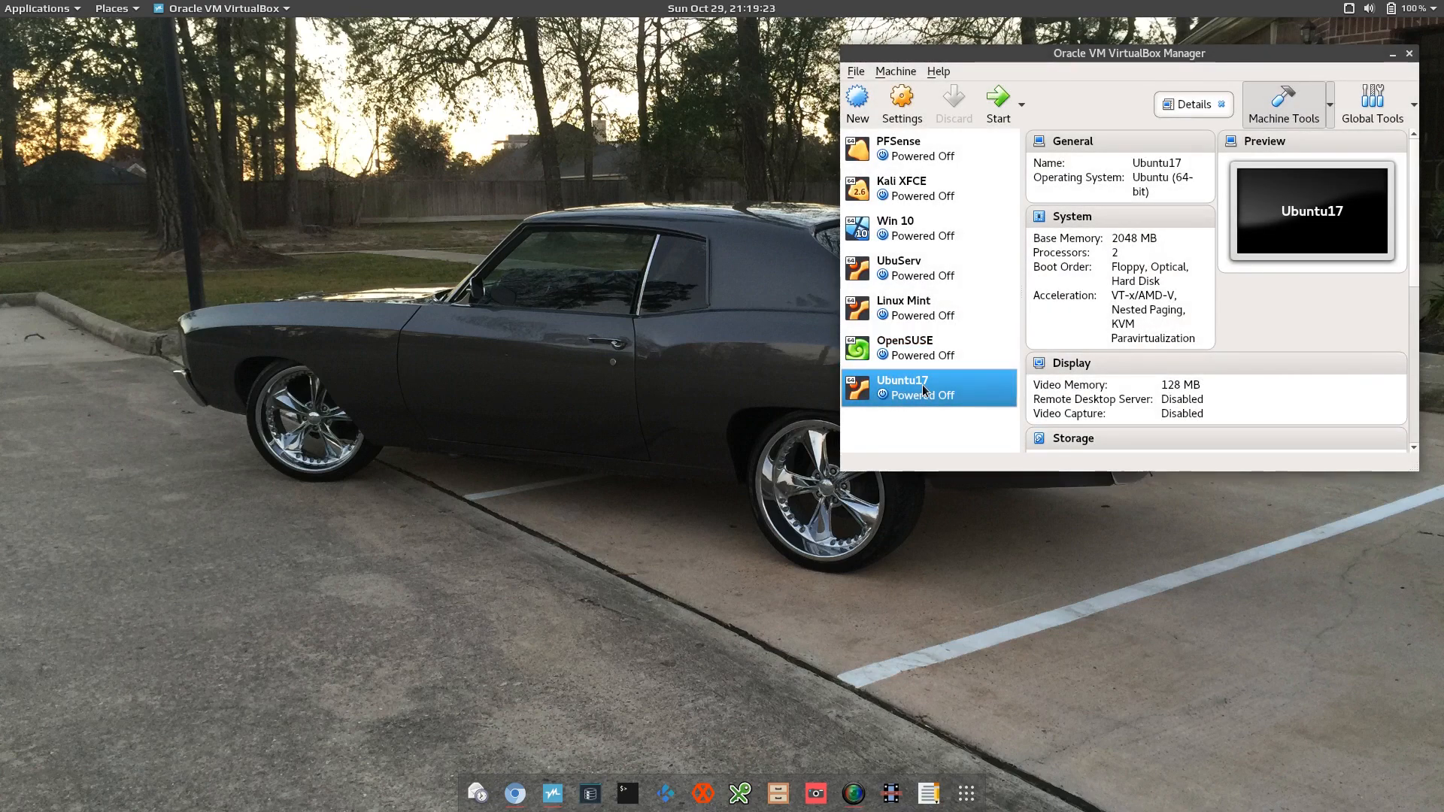
double_click(924, 390)
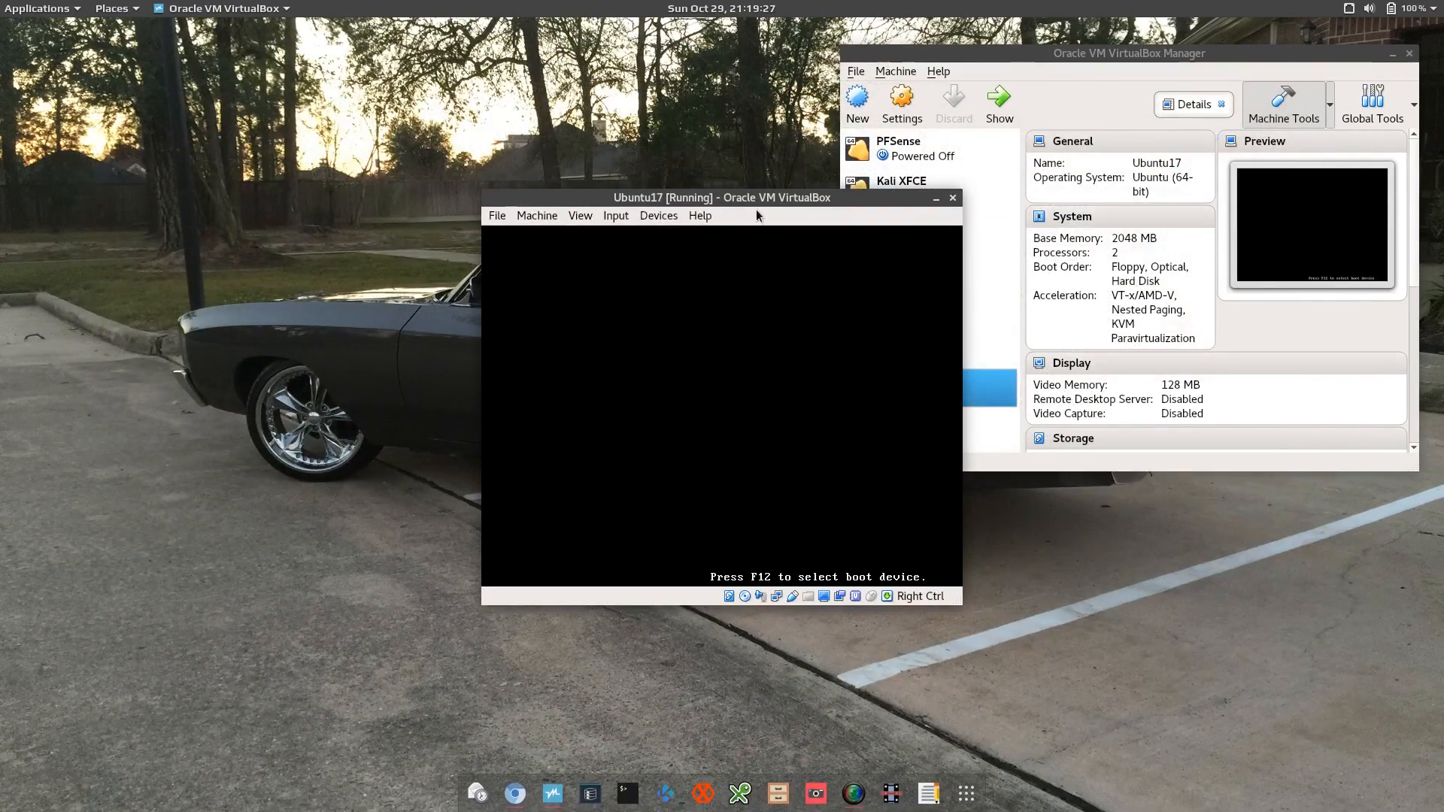
left_click_drag(758, 197, 527, 181)
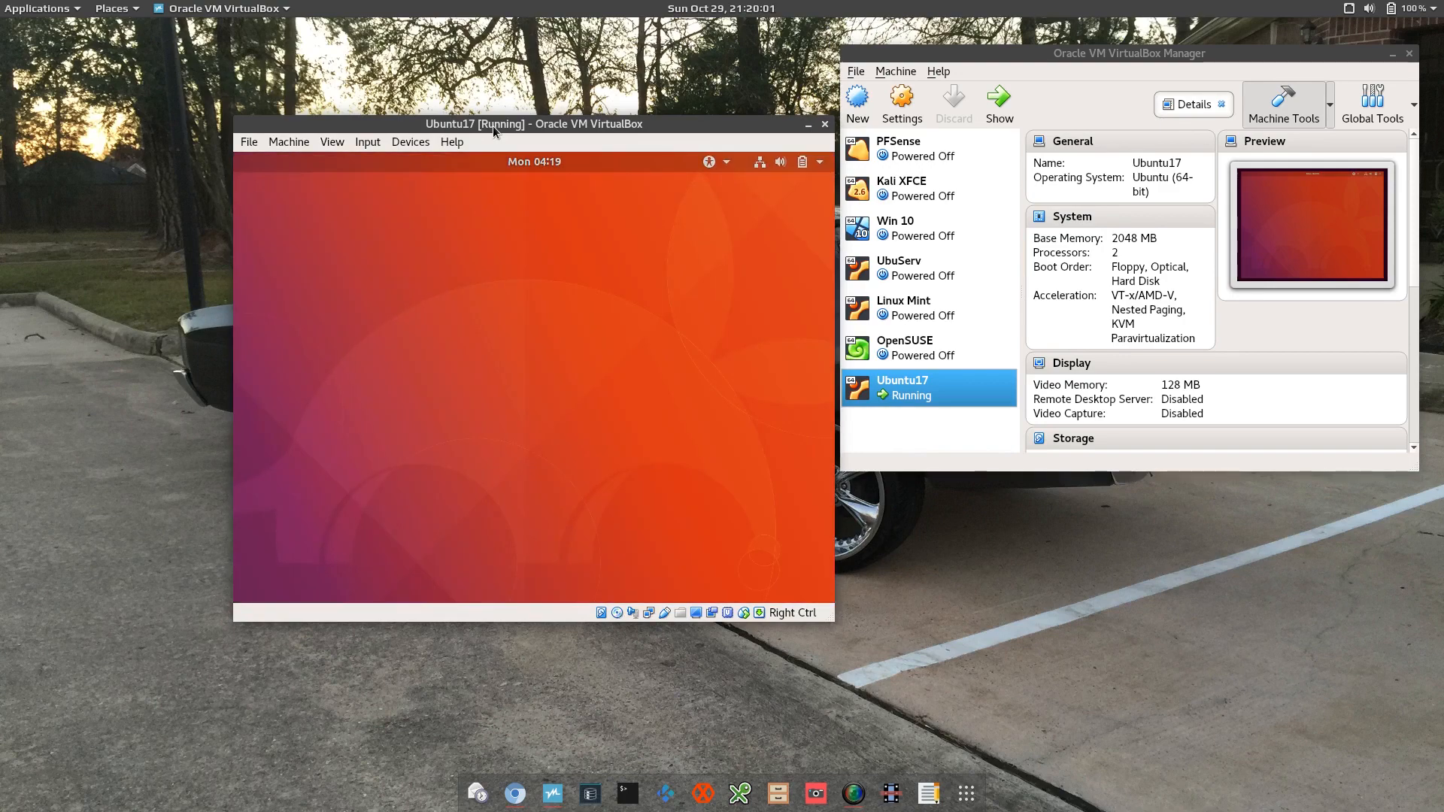
double_click(552, 125)
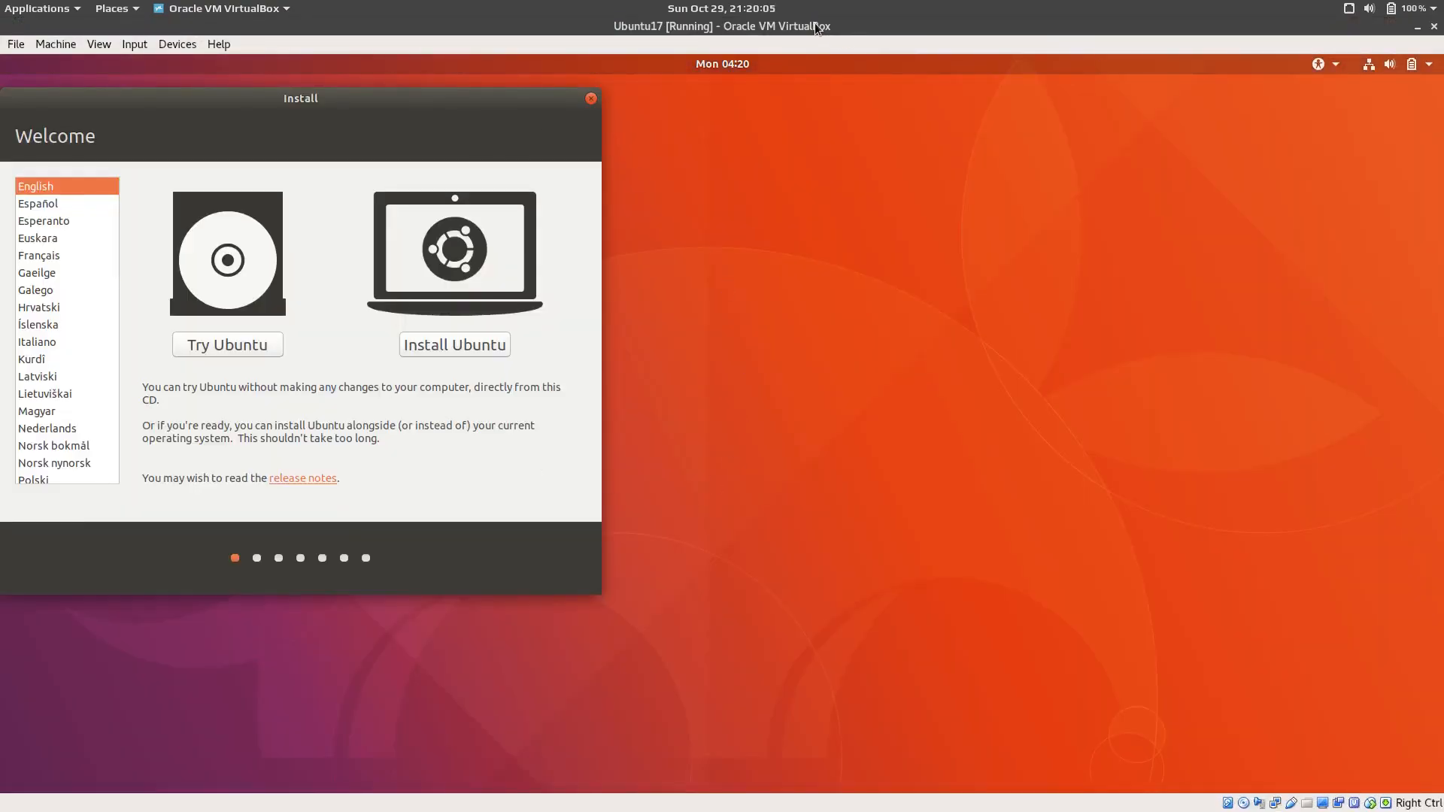
Switch the machine to full-screen mode, enable installing third-party software for graphics, Wi-Fi and media, and continue the Ubuntu installer.
left_click(99, 44)
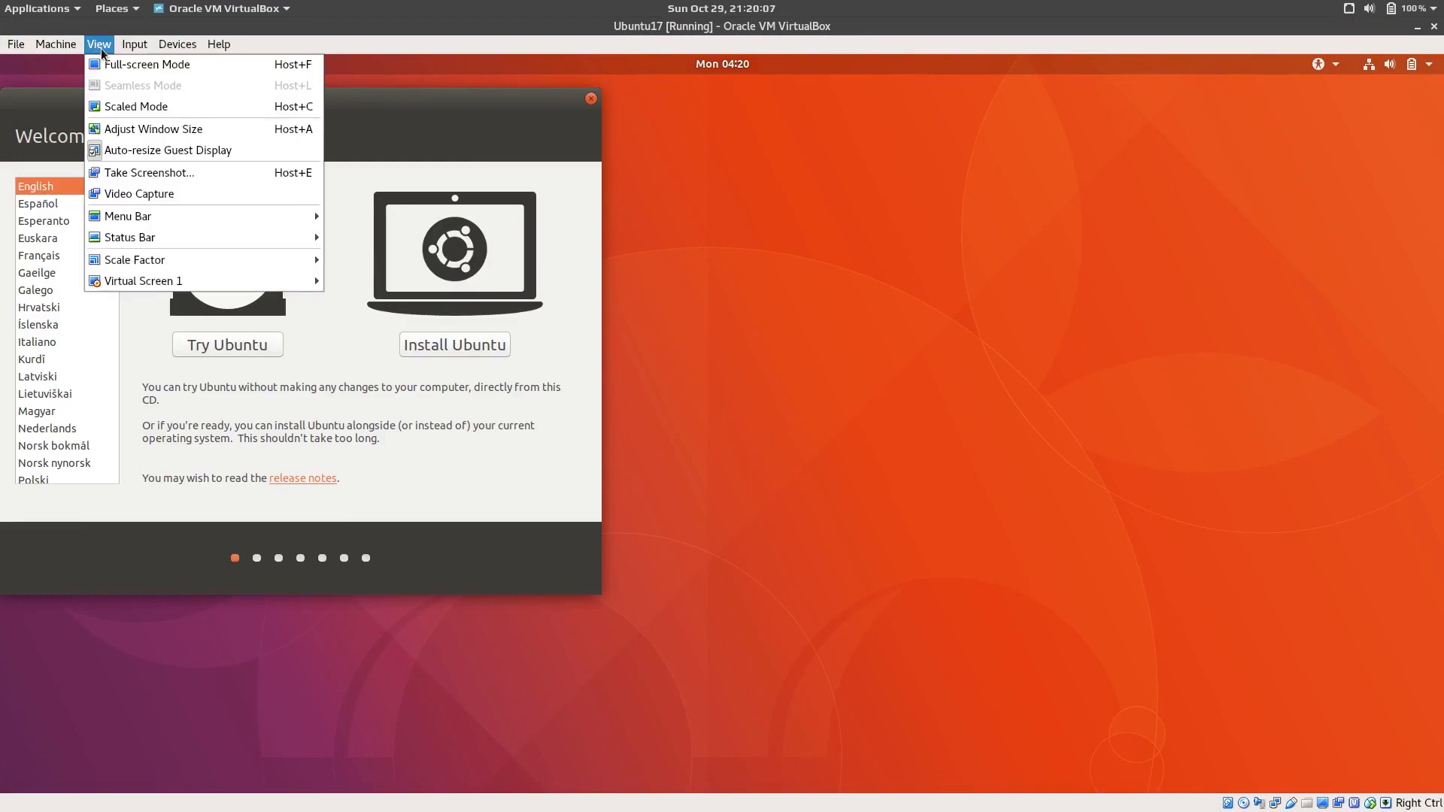
left_click(115, 64)
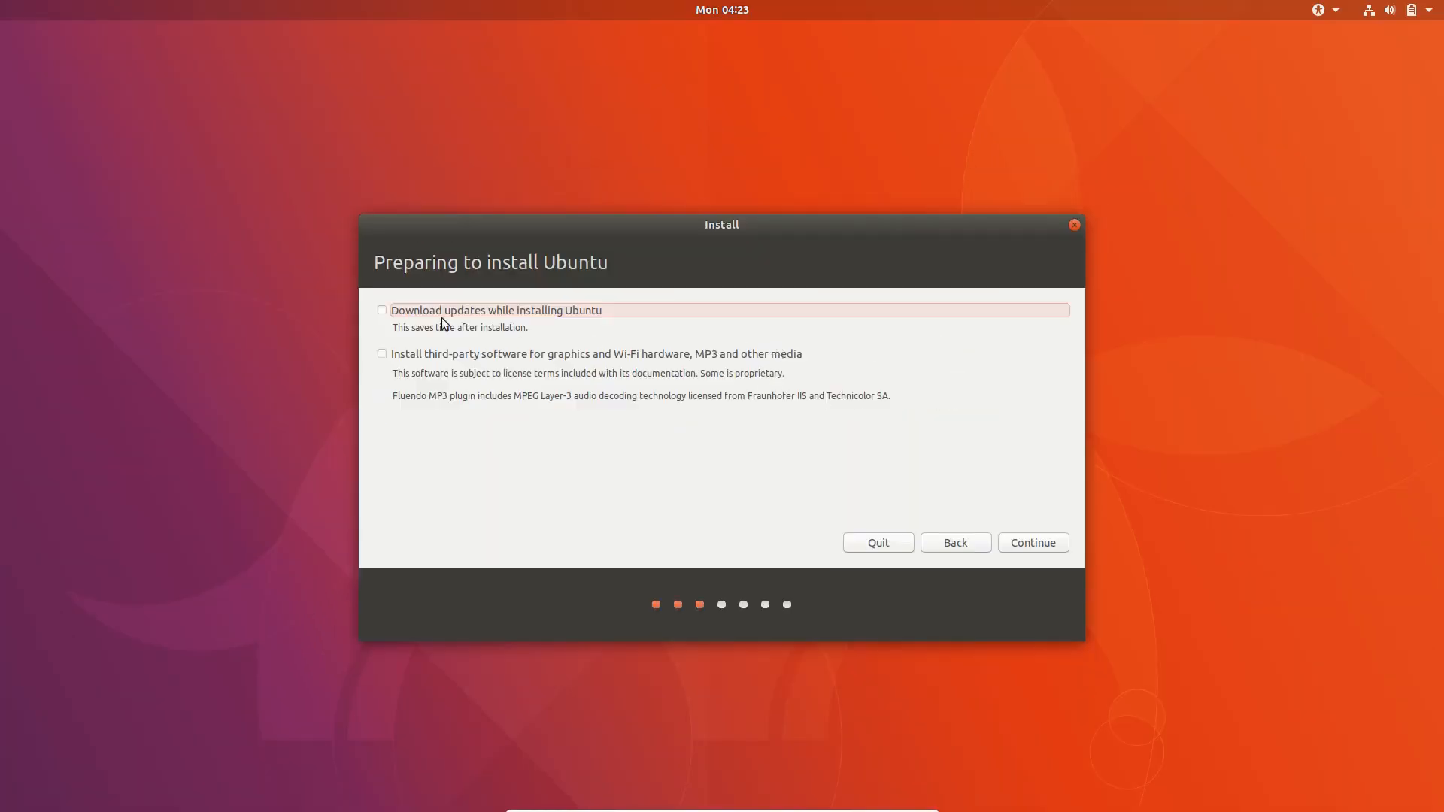
left_click(382, 354)
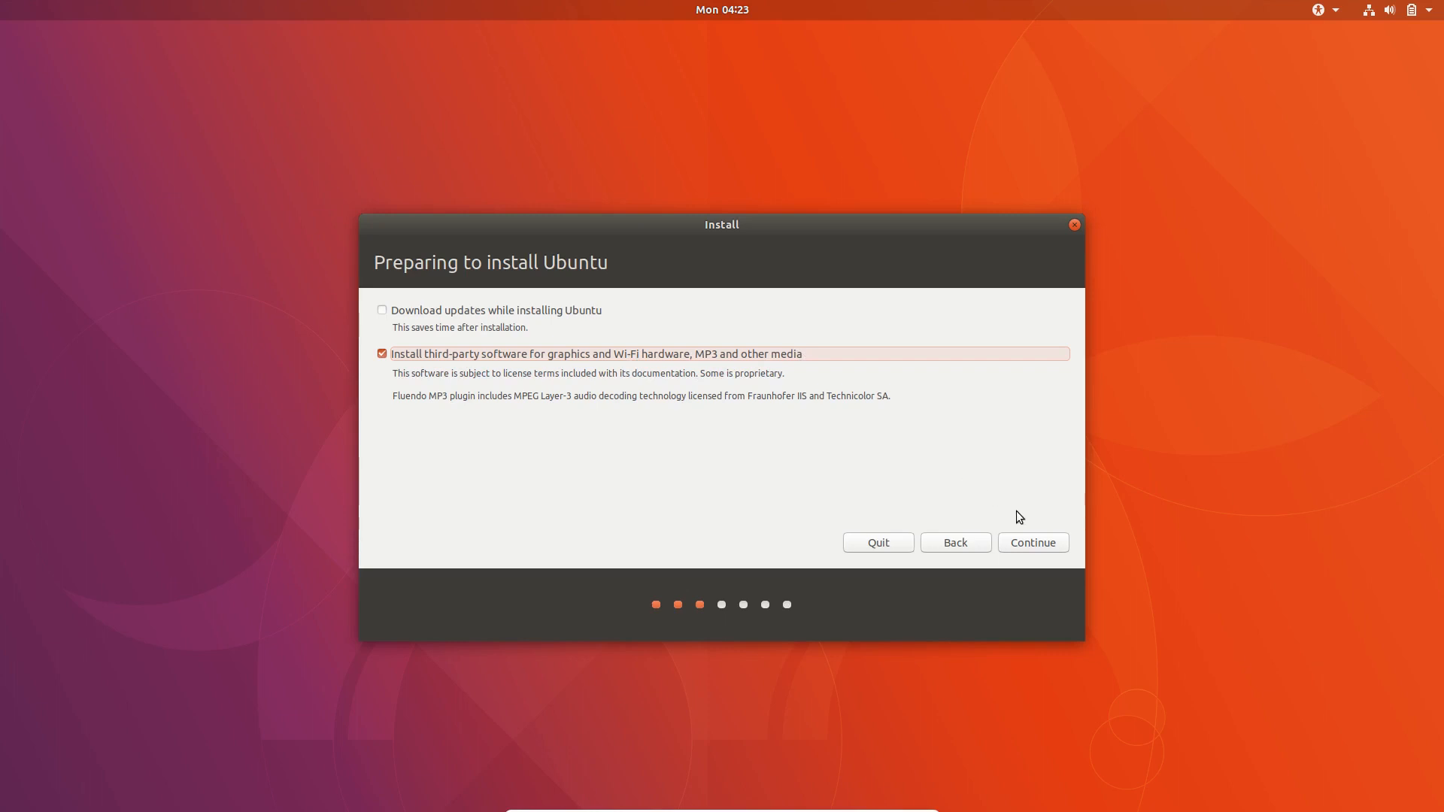
left_click(1037, 550)
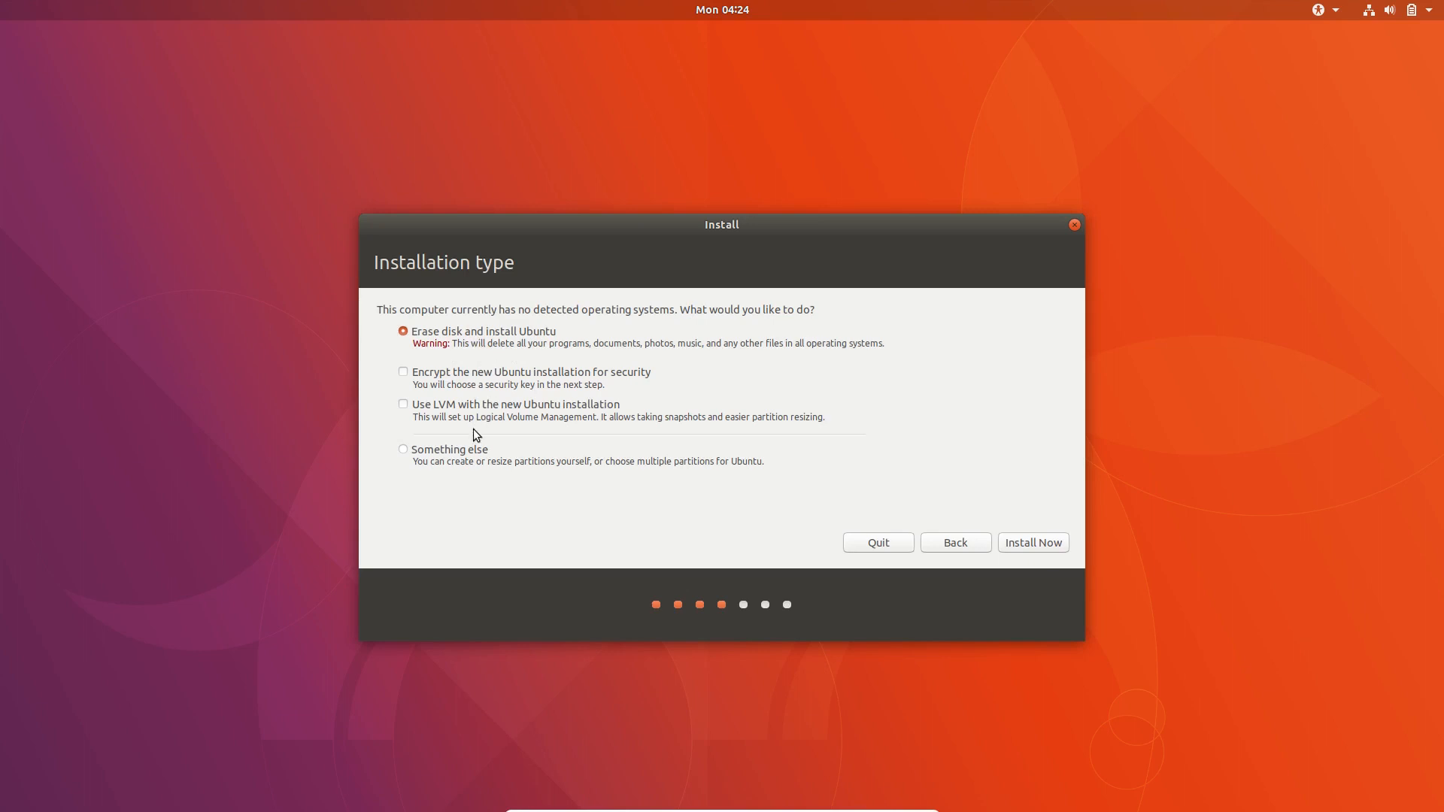
Try the Something else installation type, return to Erase disk and install Ubuntu, and confirm writing the changes to disk.
left_click(405, 450)
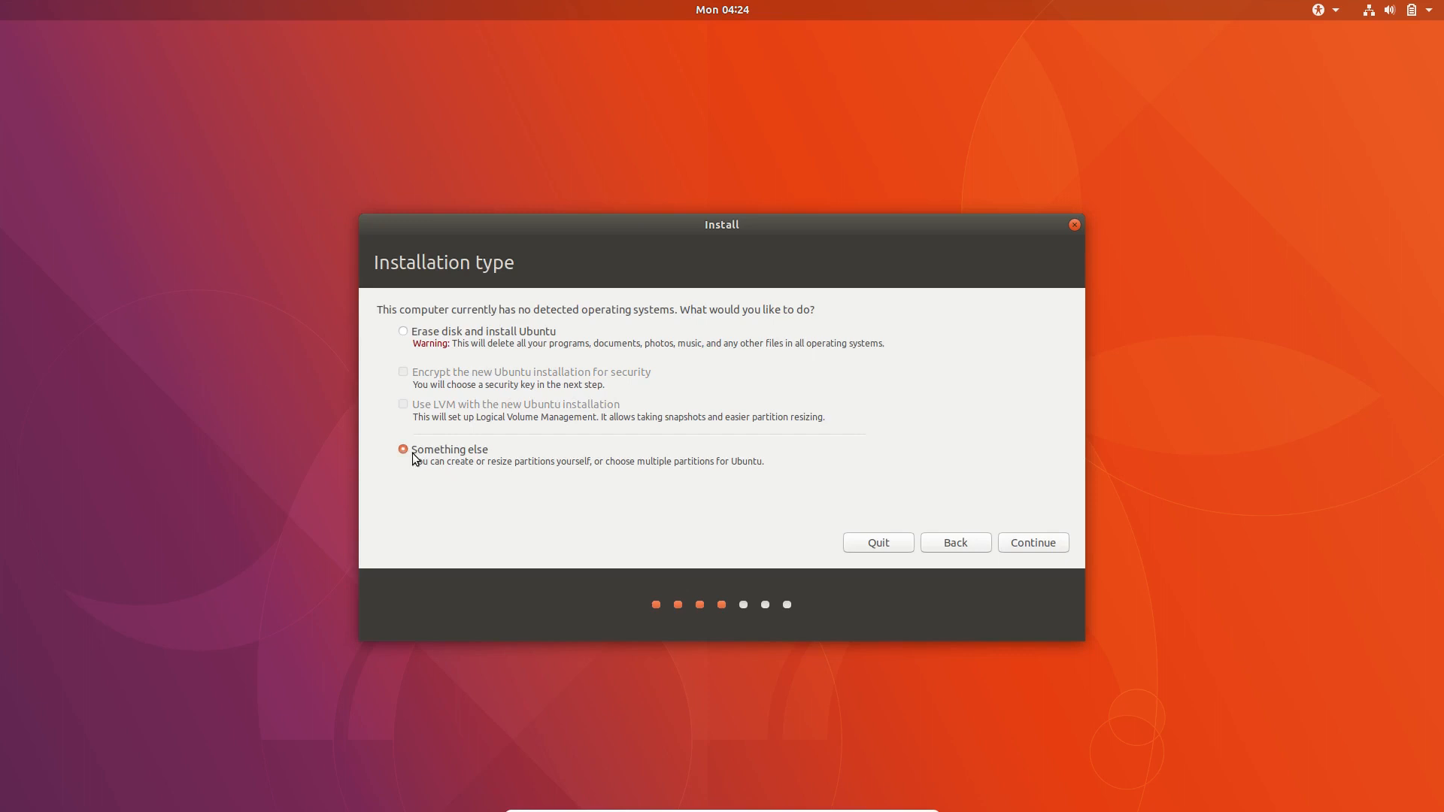
left_click(403, 332)
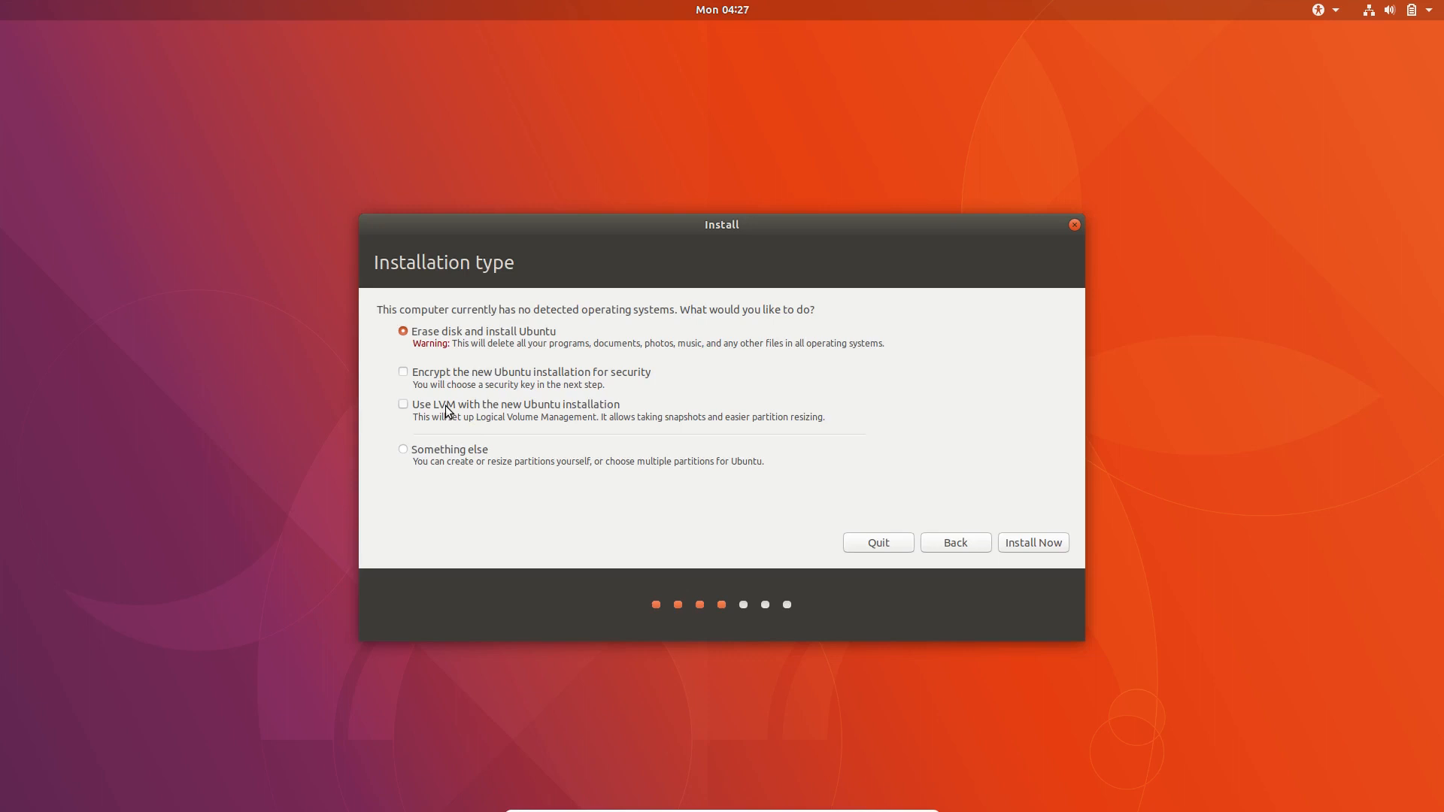
left_click(1028, 543)
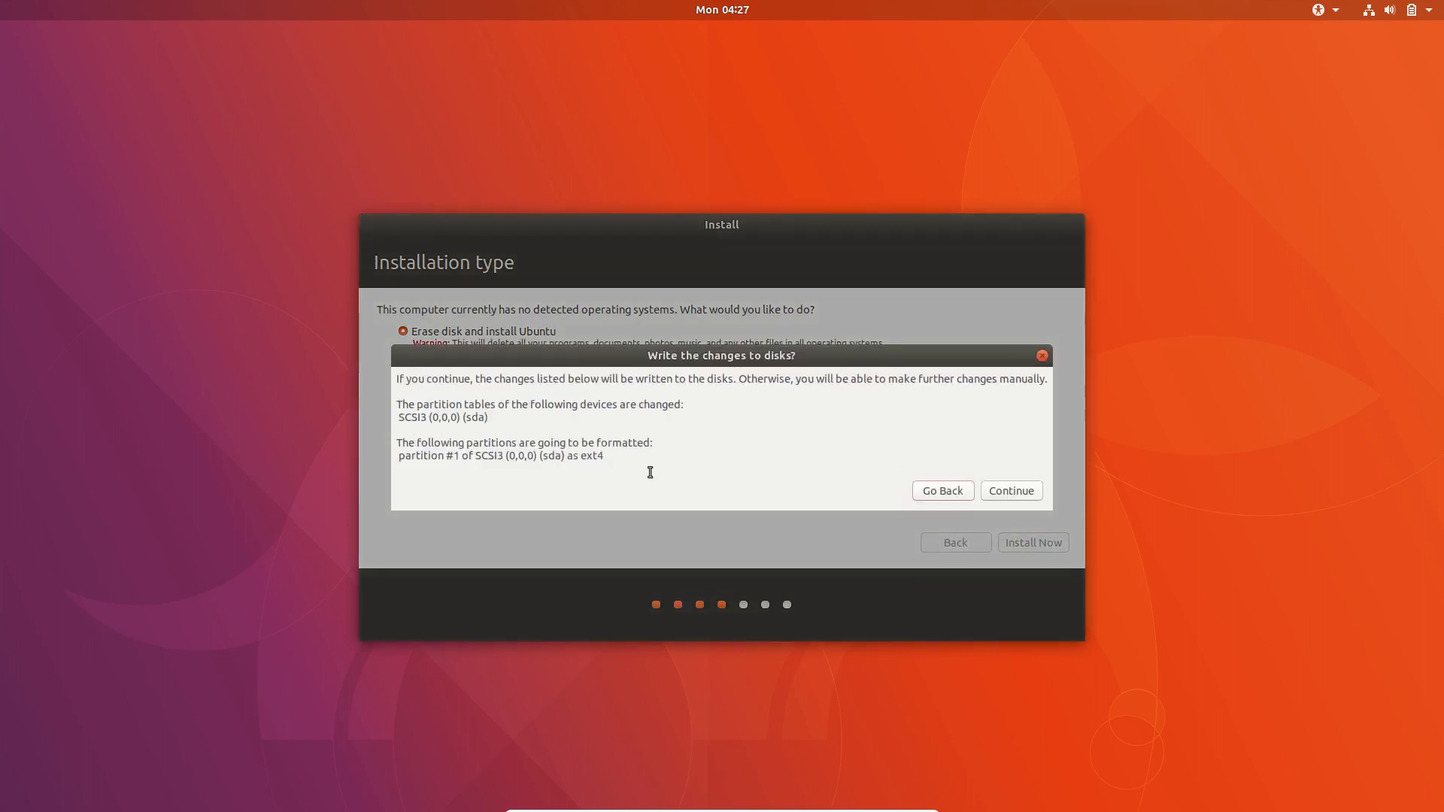
left_click(1012, 493)
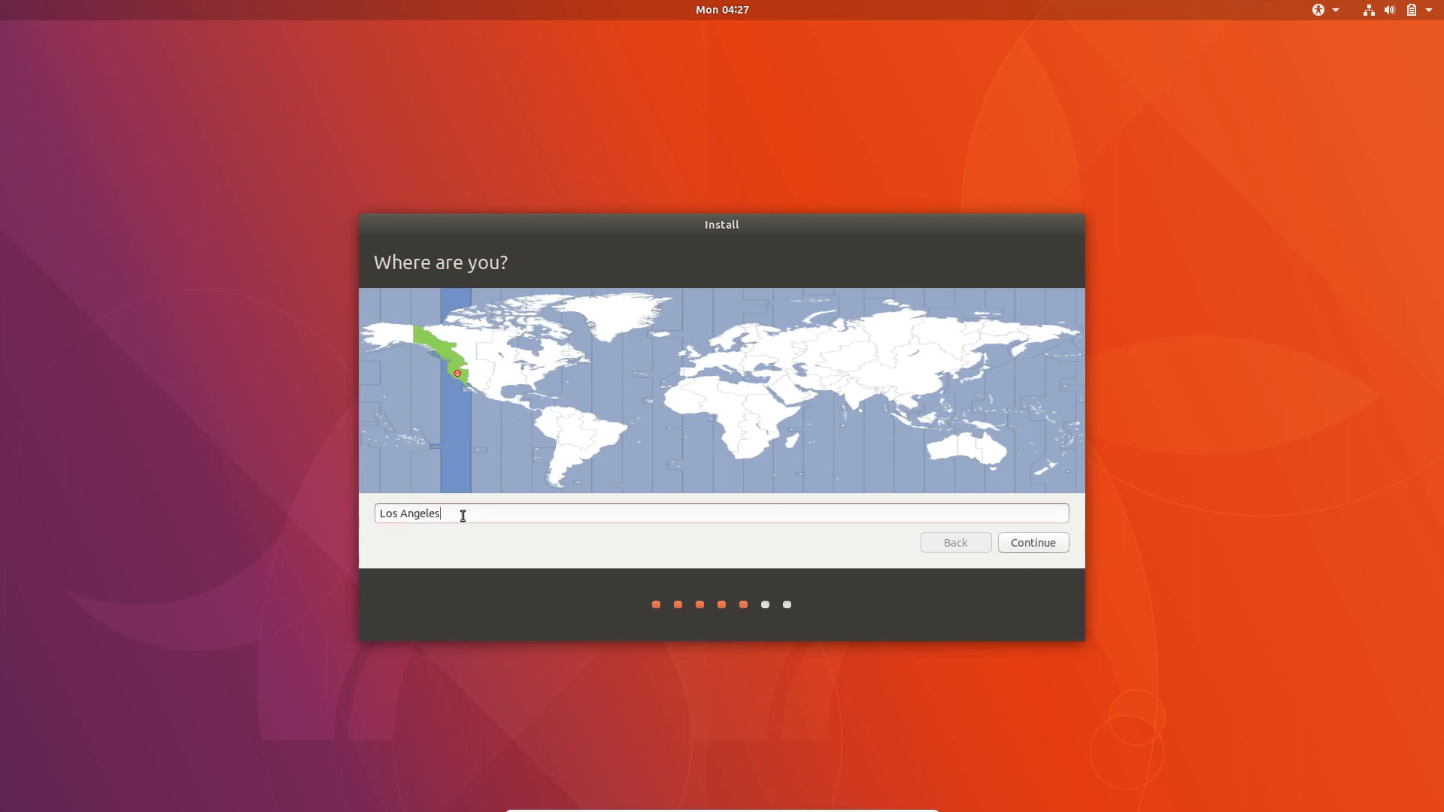
Accept Los Angeles as the location and English (US) as the keyboard layout.
left_click(1043, 546)
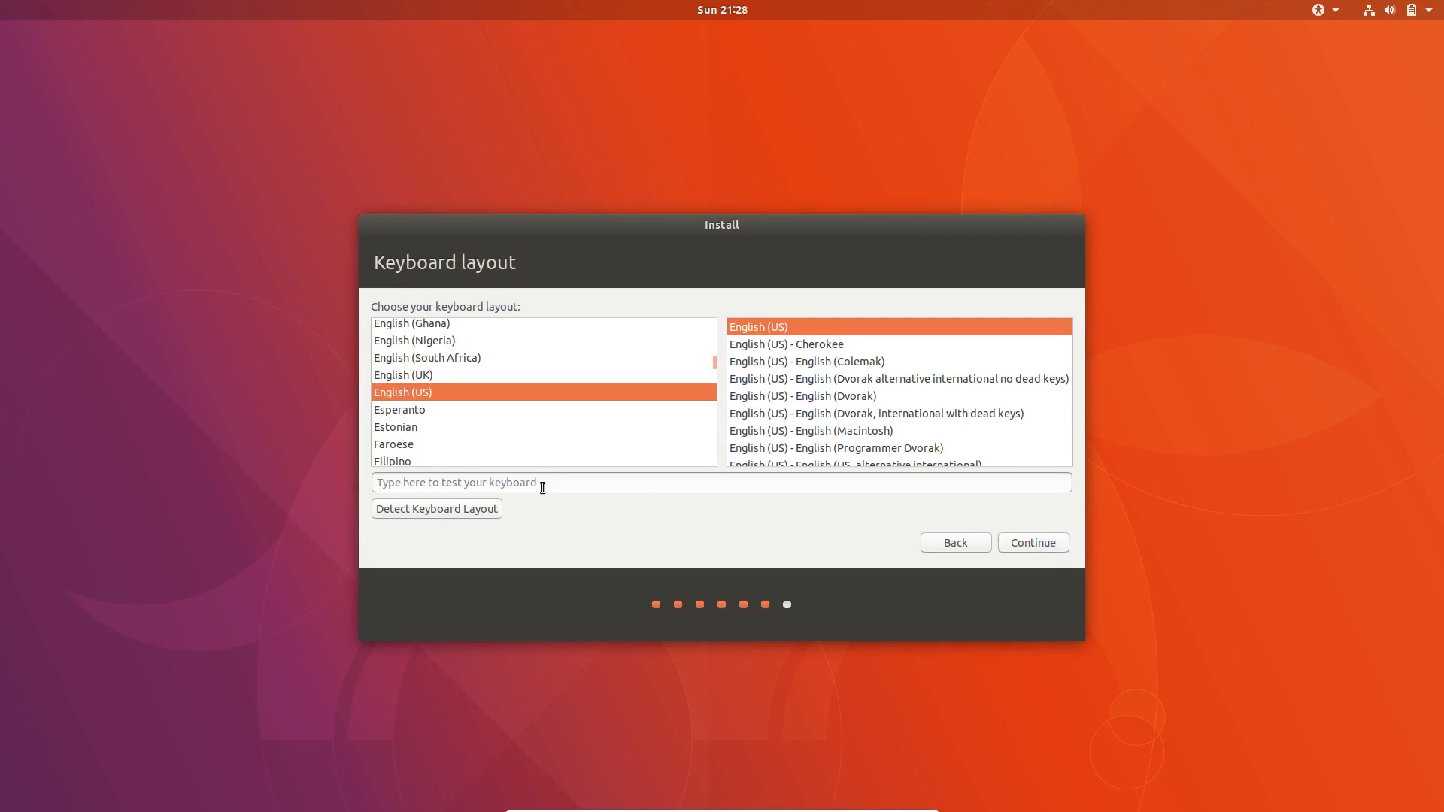
left_click(1048, 544)
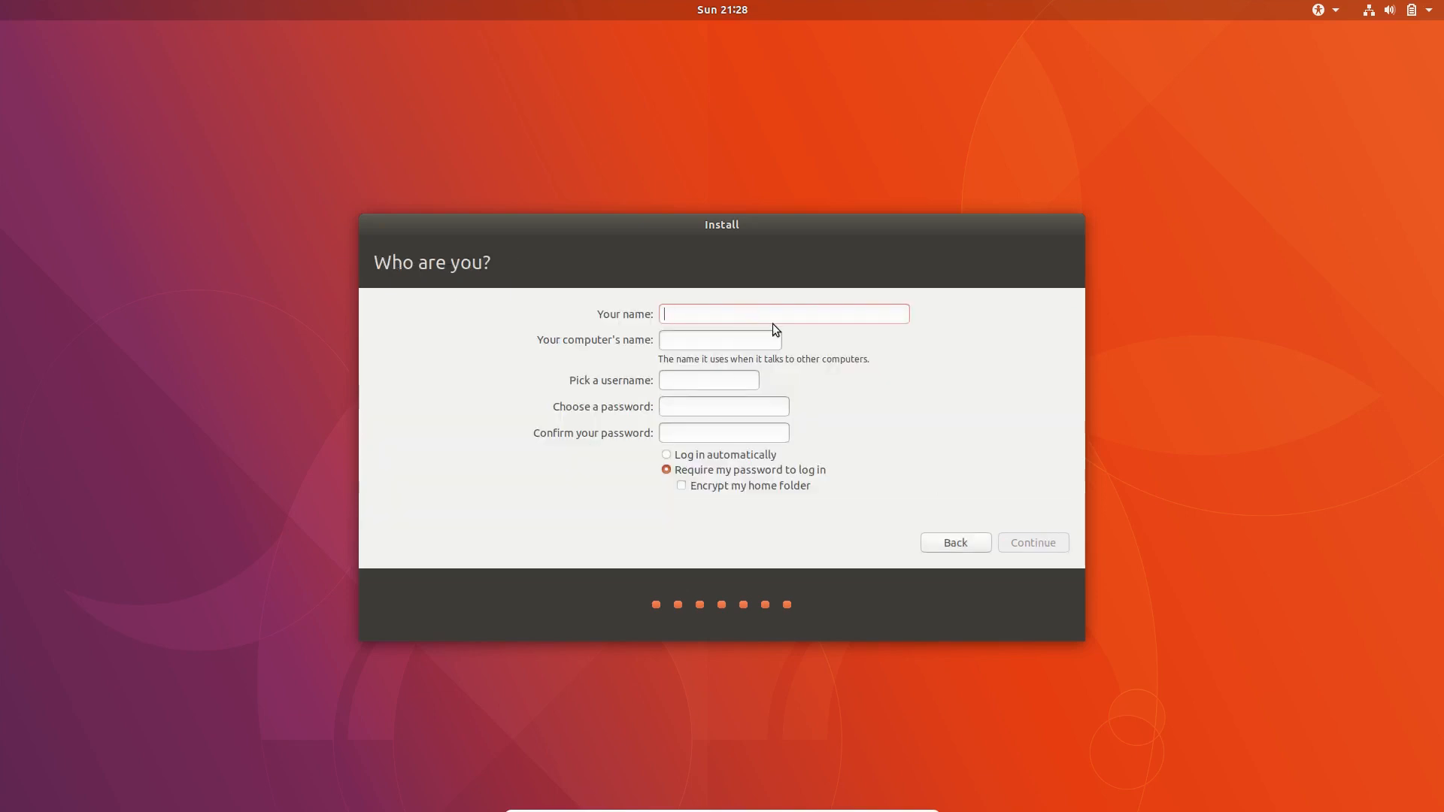
Enter the user's name, computer name ub17vm and a confirmed account password, leave home folder encryption off, and continue the installation.
type("josh")
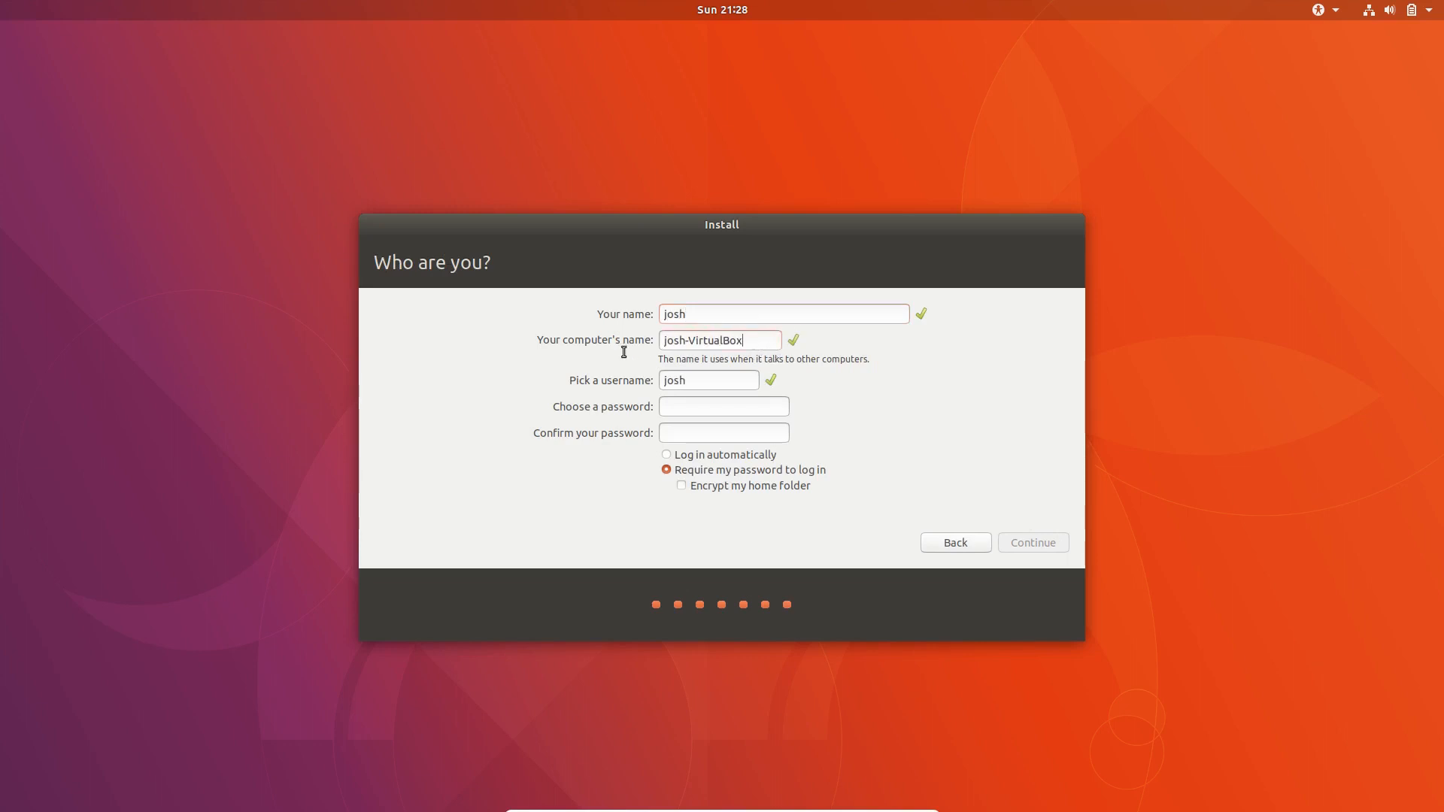
key("Tab")
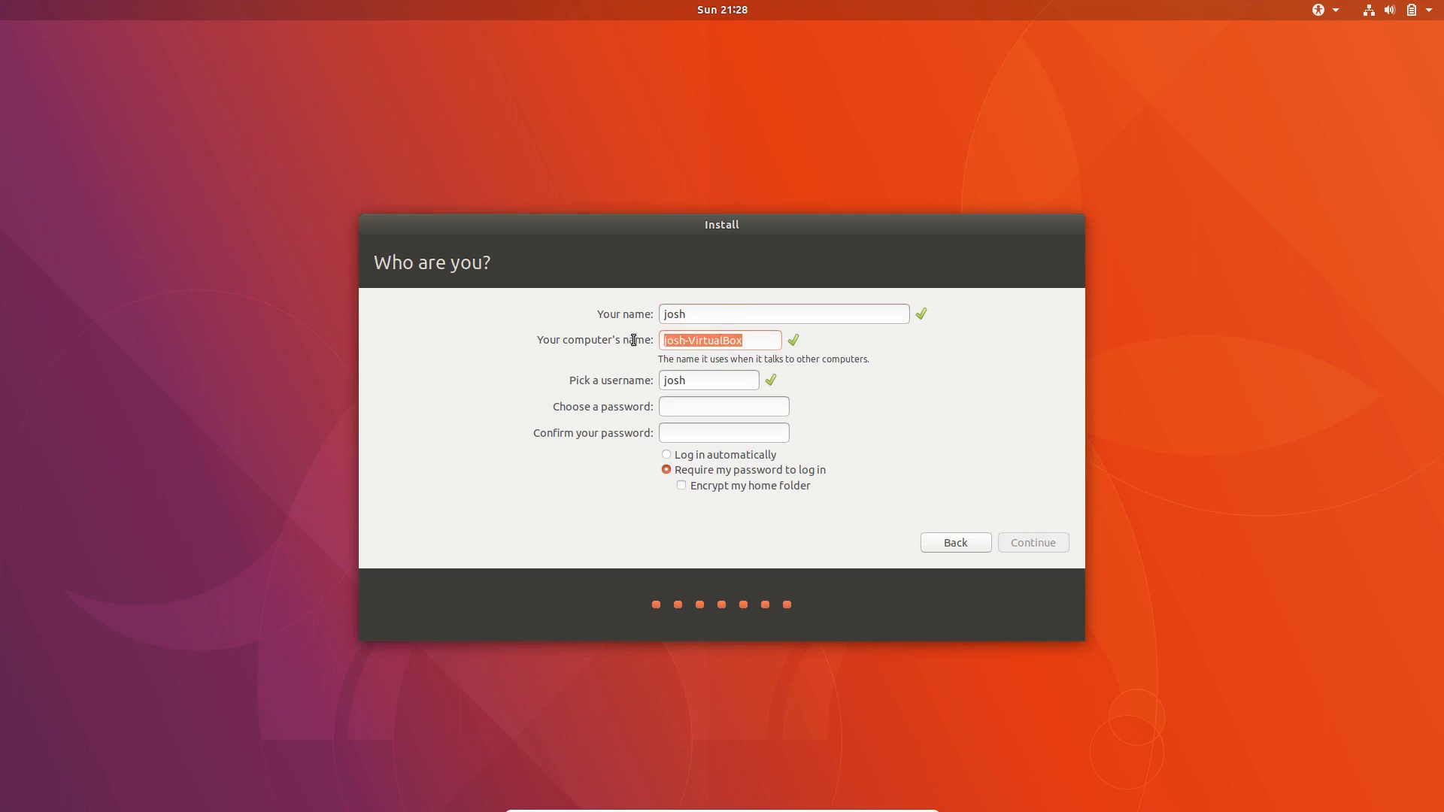
type("ub17vm")
left_click(693, 411)
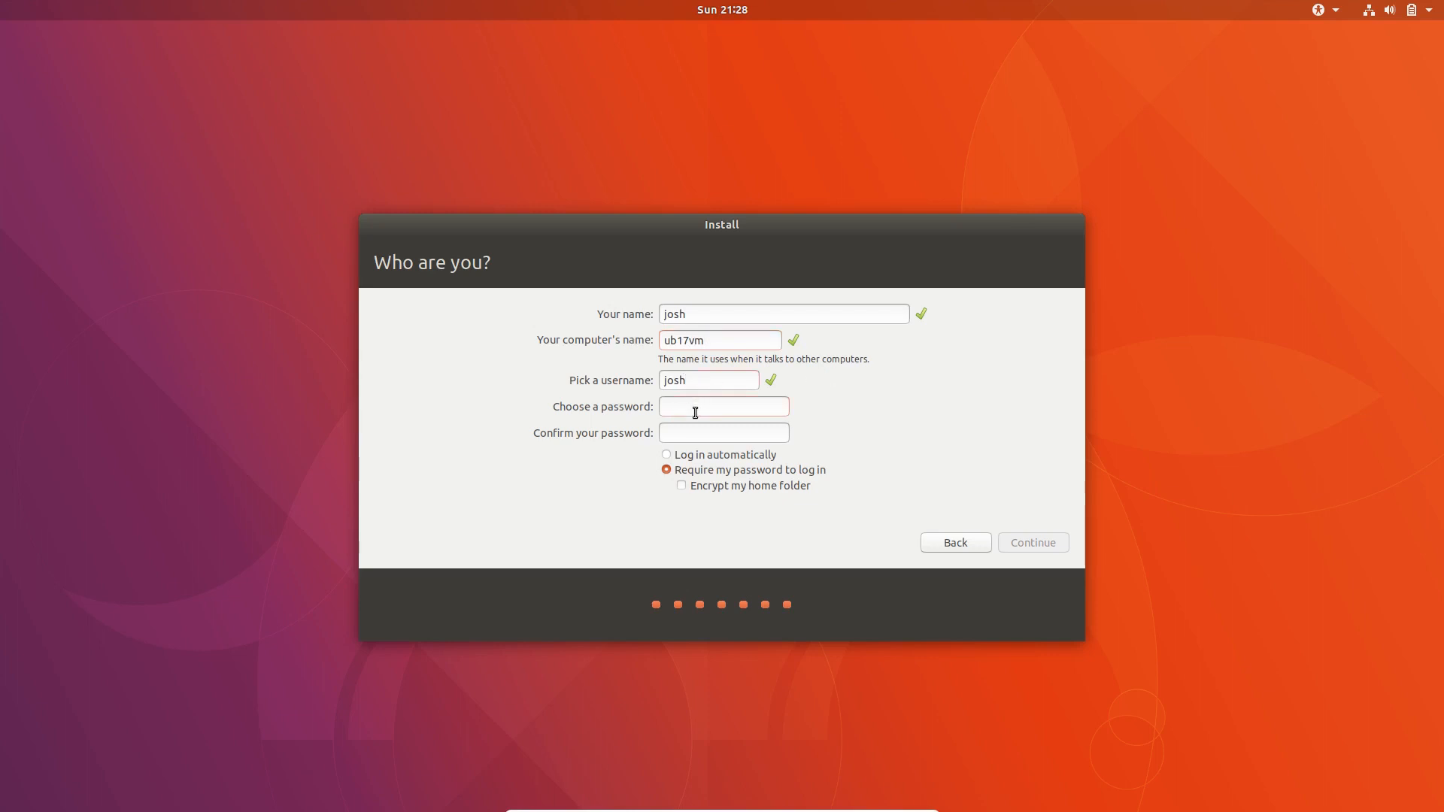
type("*********")
key("Tab")
type("*********")
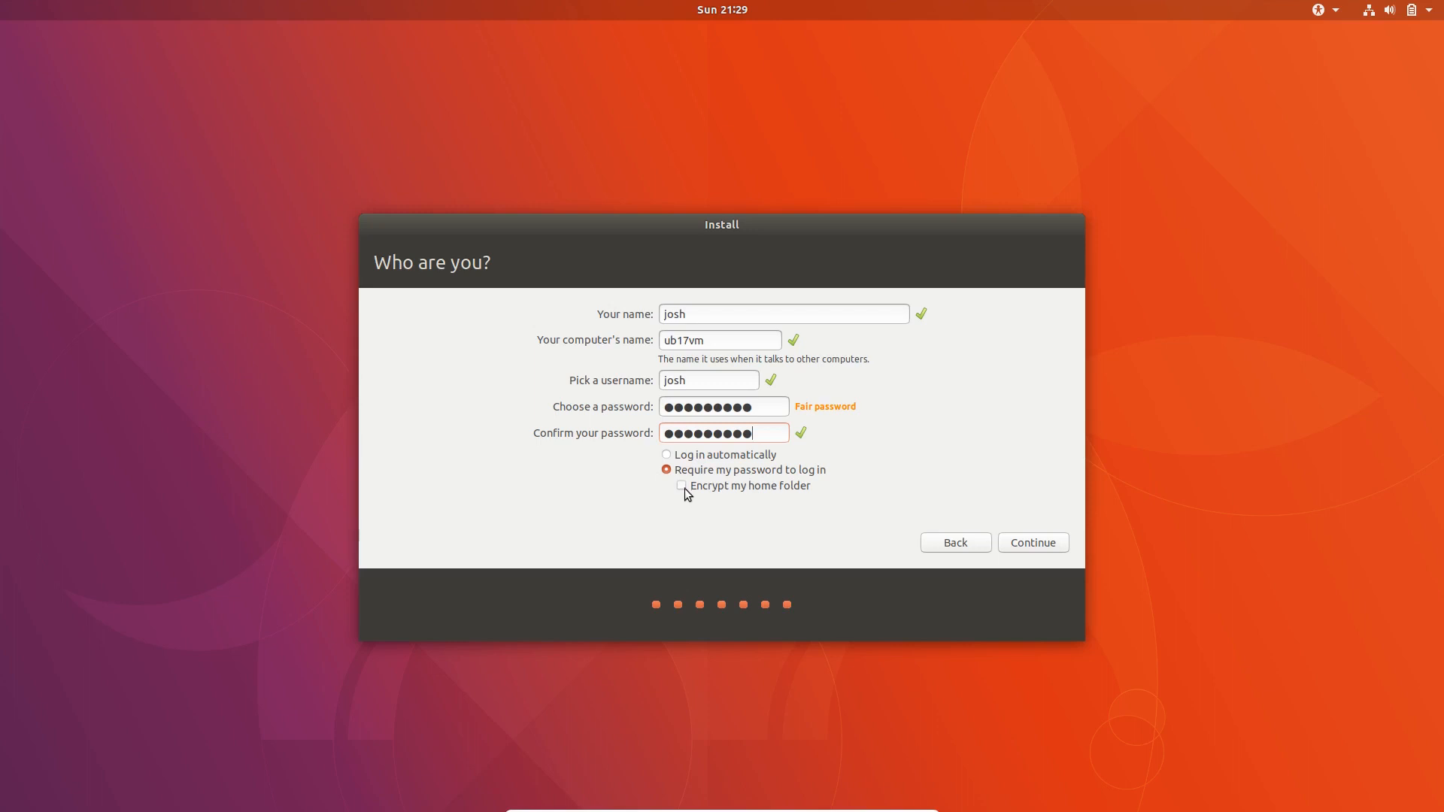
left_click(733, 492)
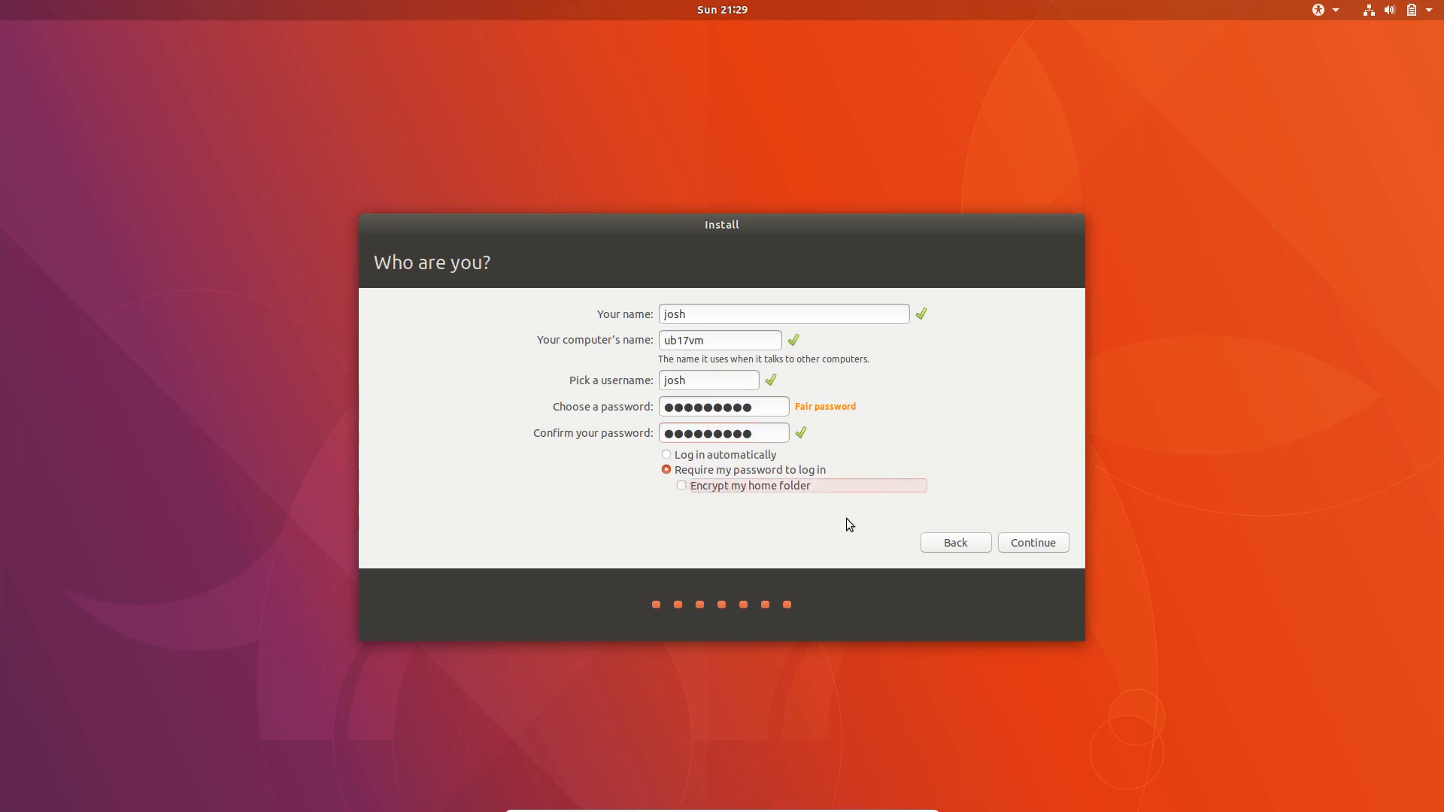
left_click(1021, 545)
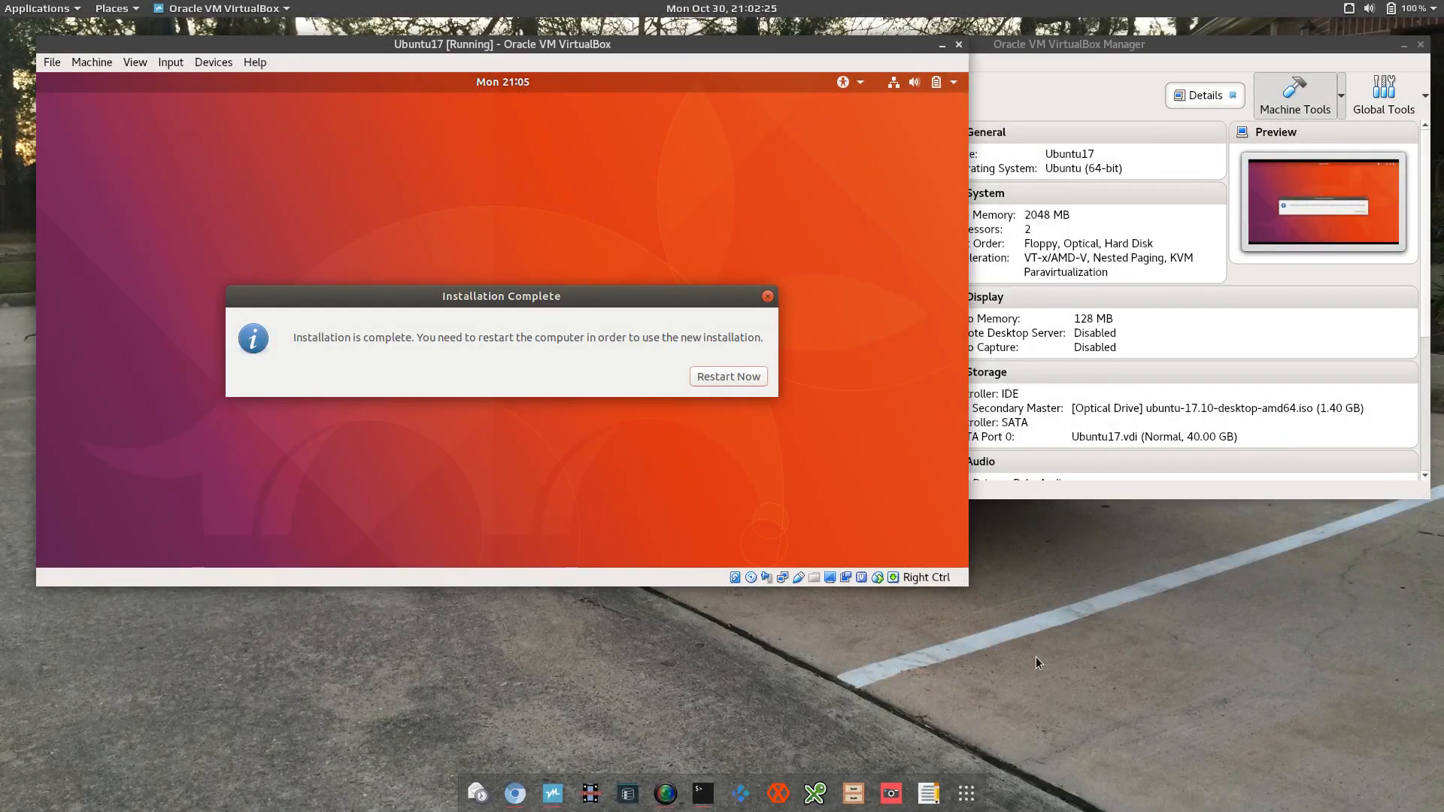
Restart the virtual machine into the new installation and sign in to the desktop with the account password.
left_click(729, 376)
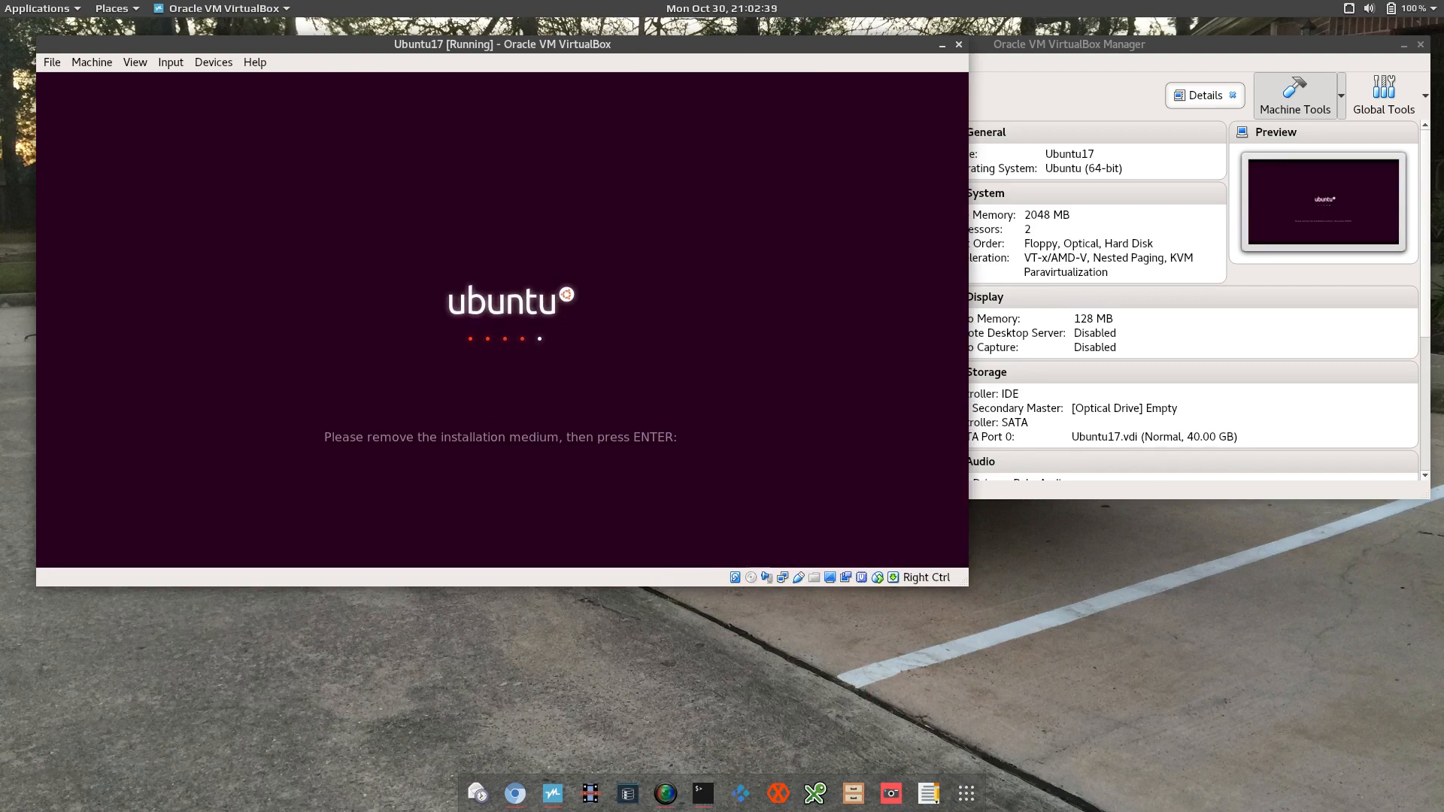
key("Return")
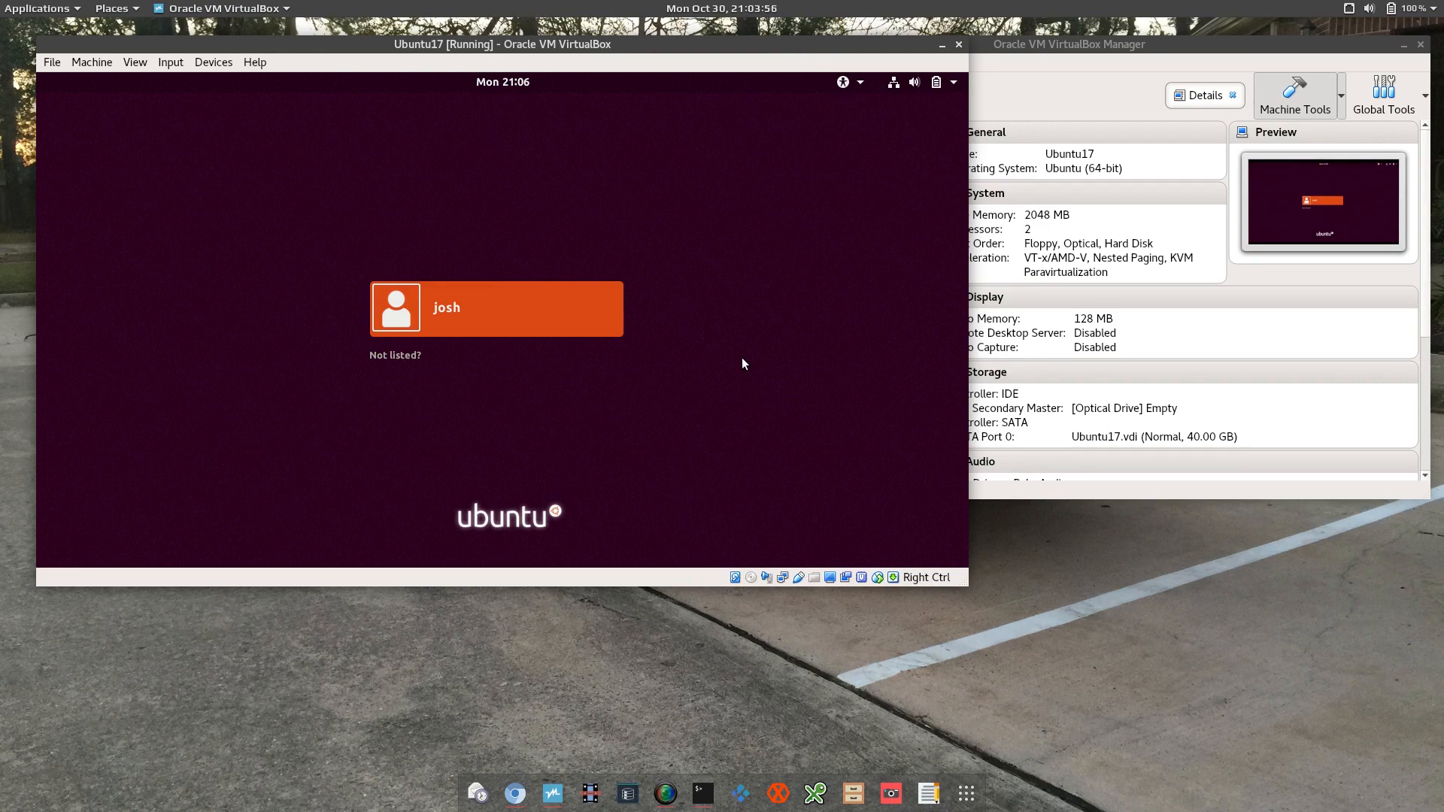
left_click(488, 313)
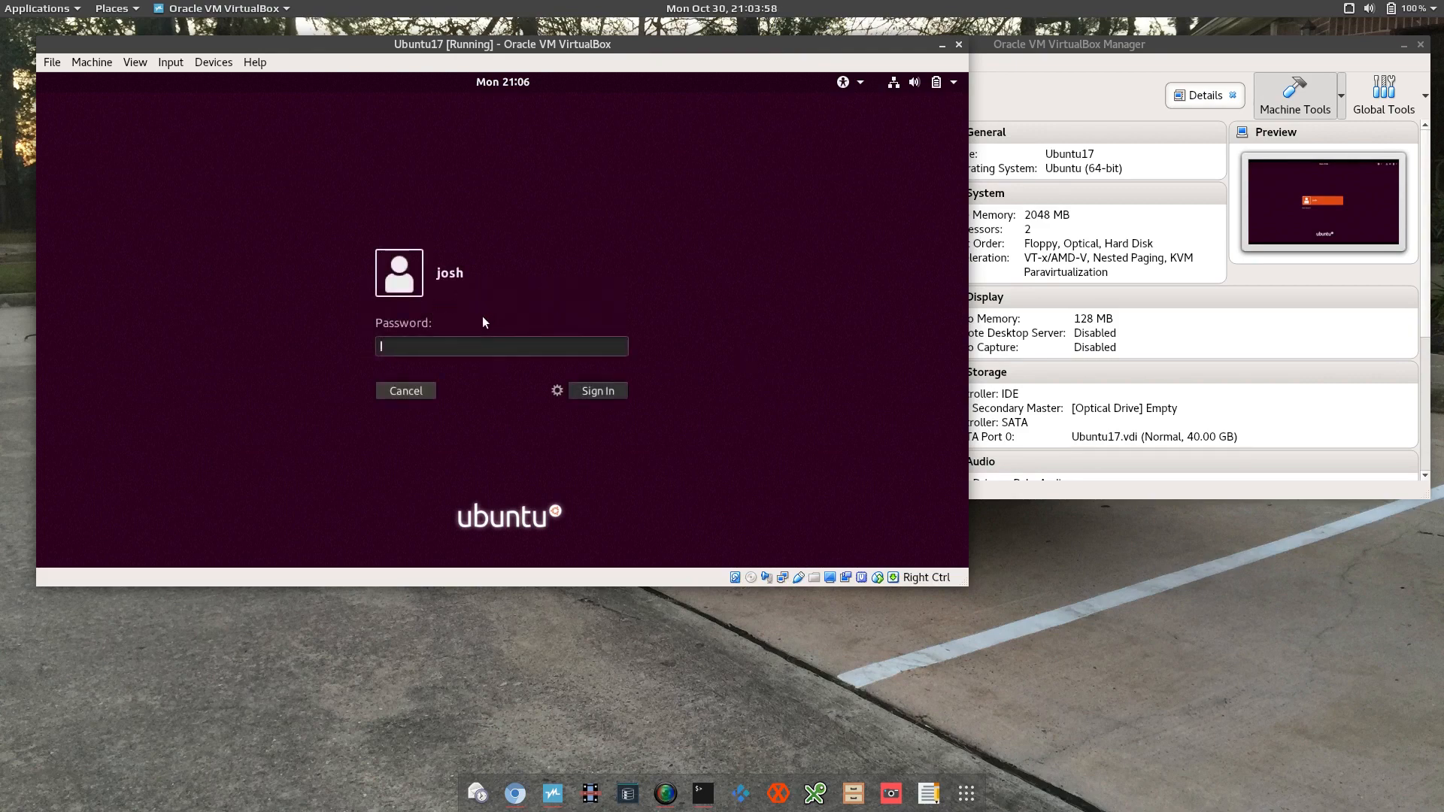
type("*****")
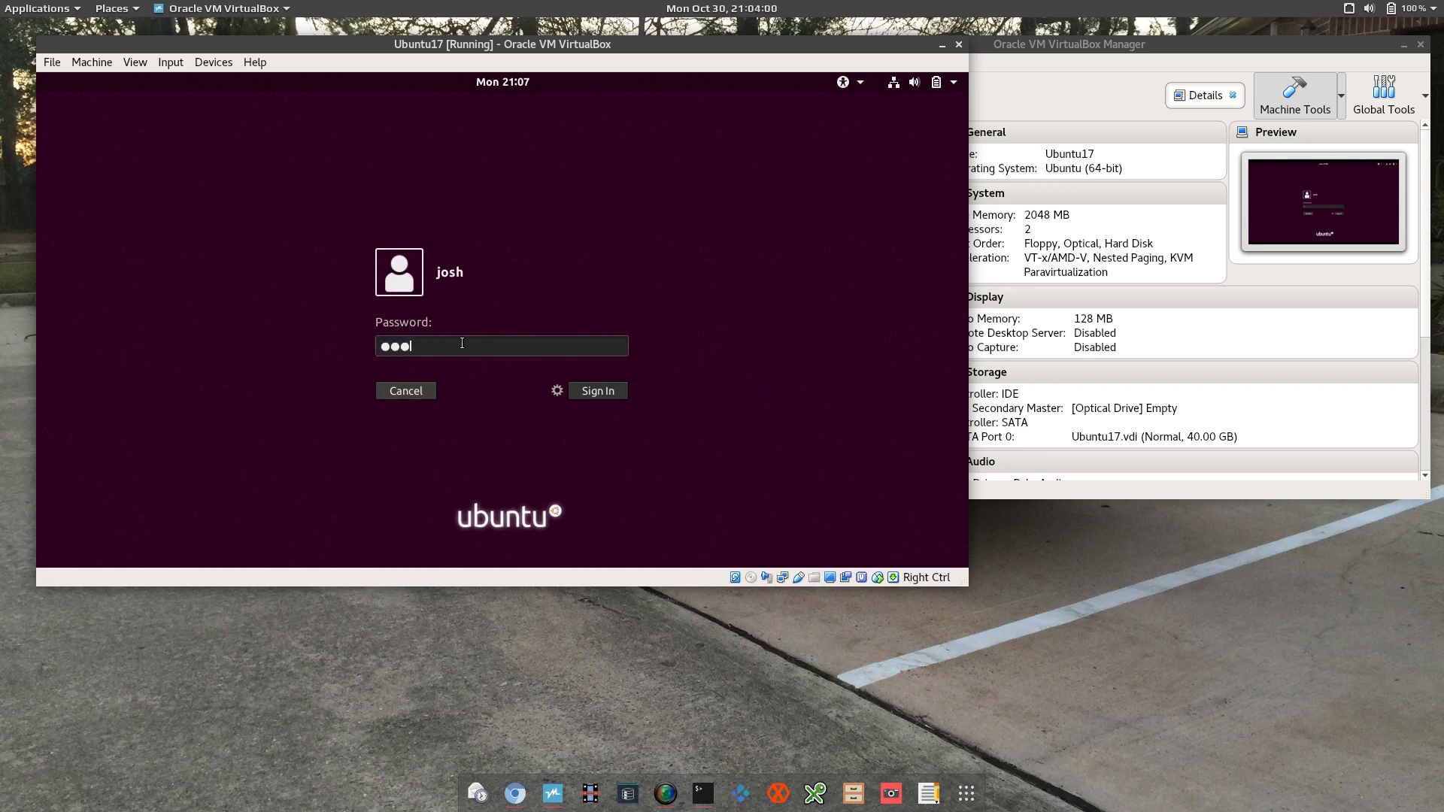
type("****")
key("Return")
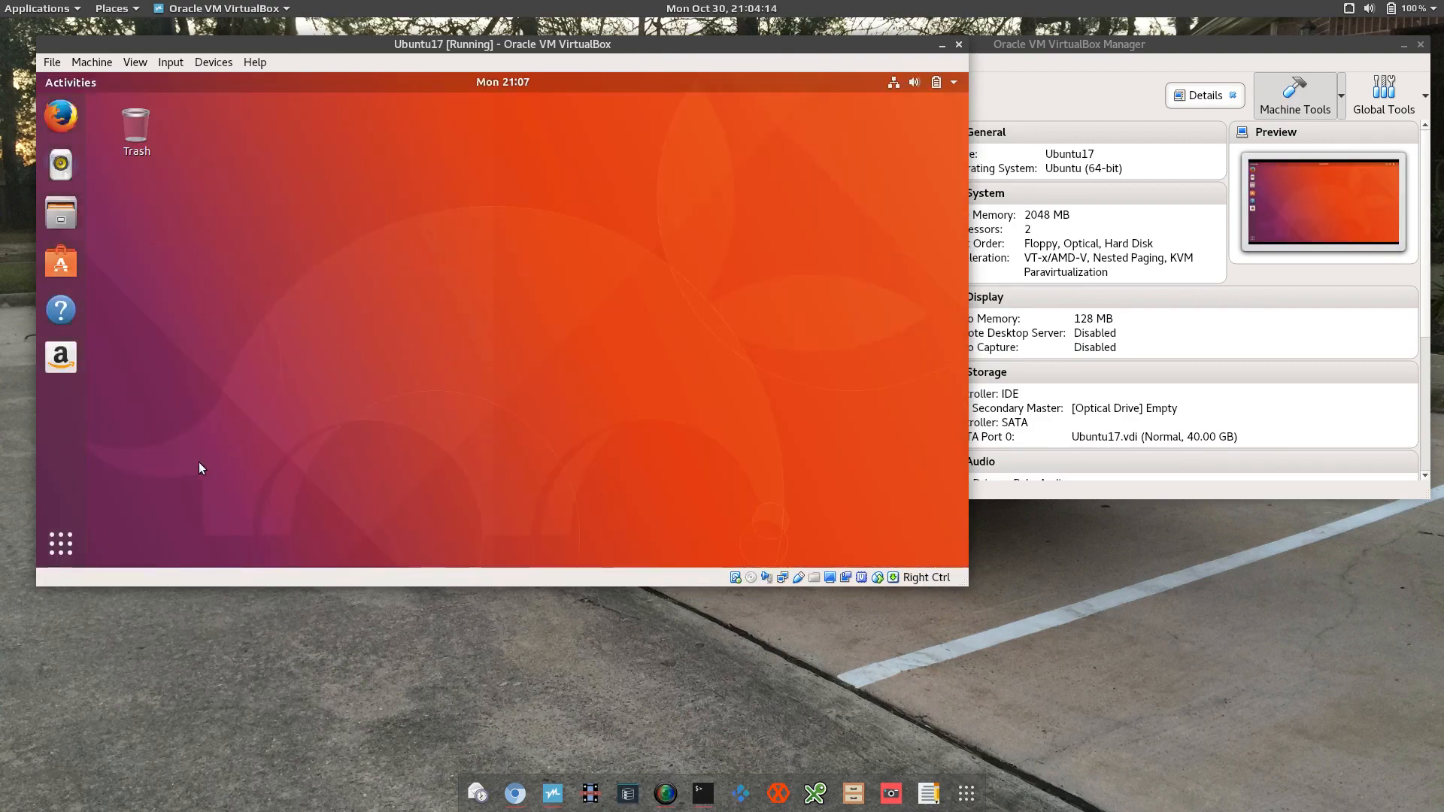
Open a terminal, run sudo apt update and authorise it with the account password.
left_click(66, 551)
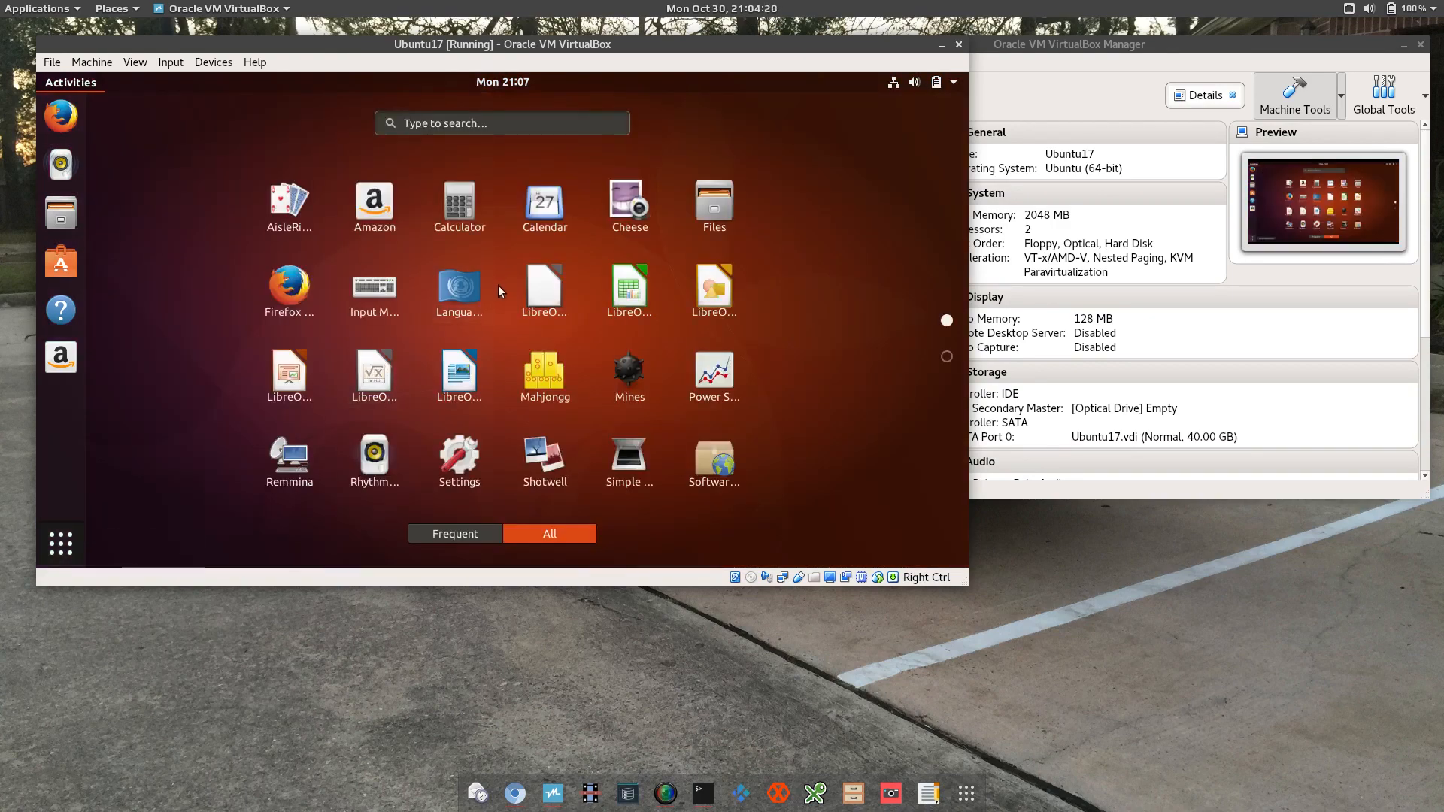
scroll(497, 285, "down", 1)
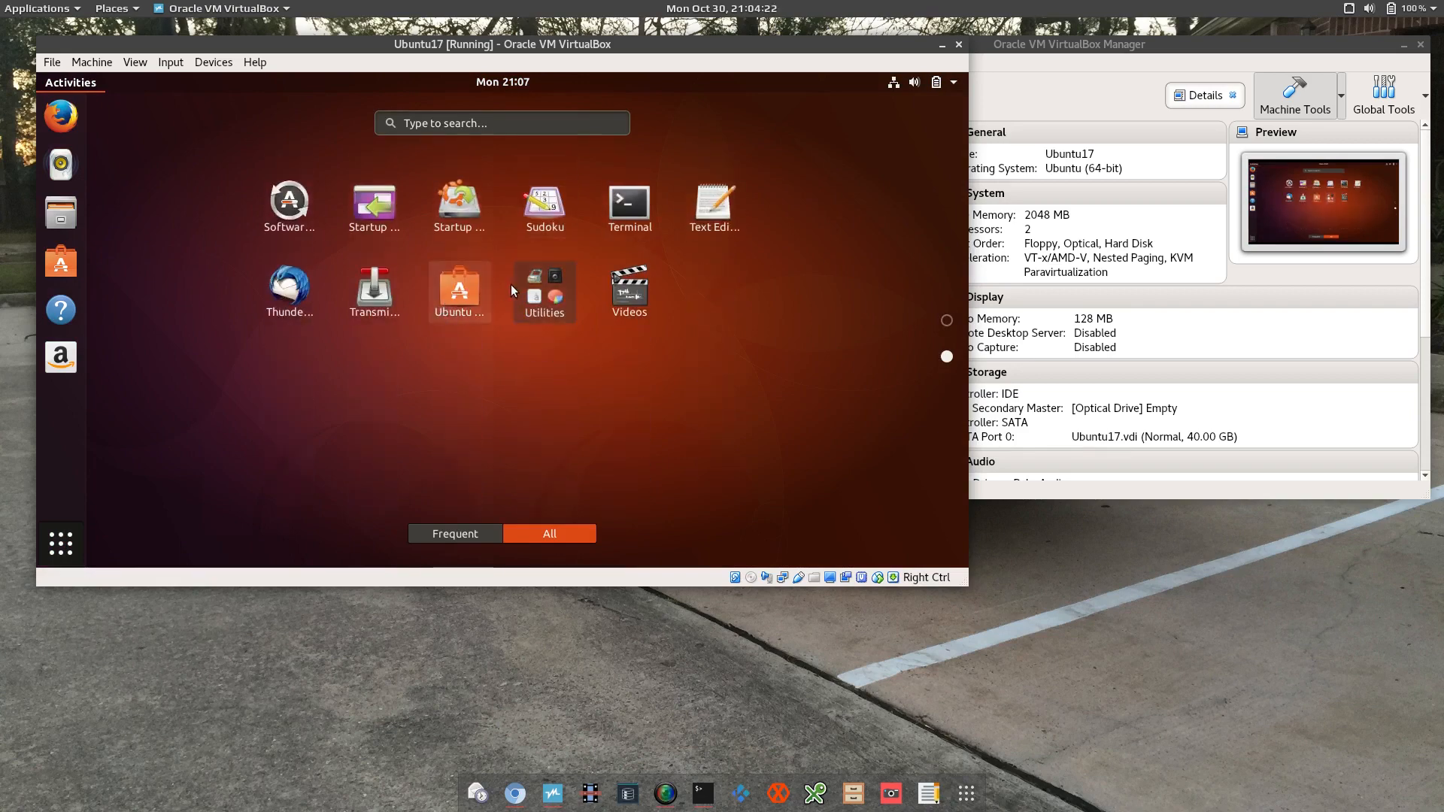
left_click(630, 214)
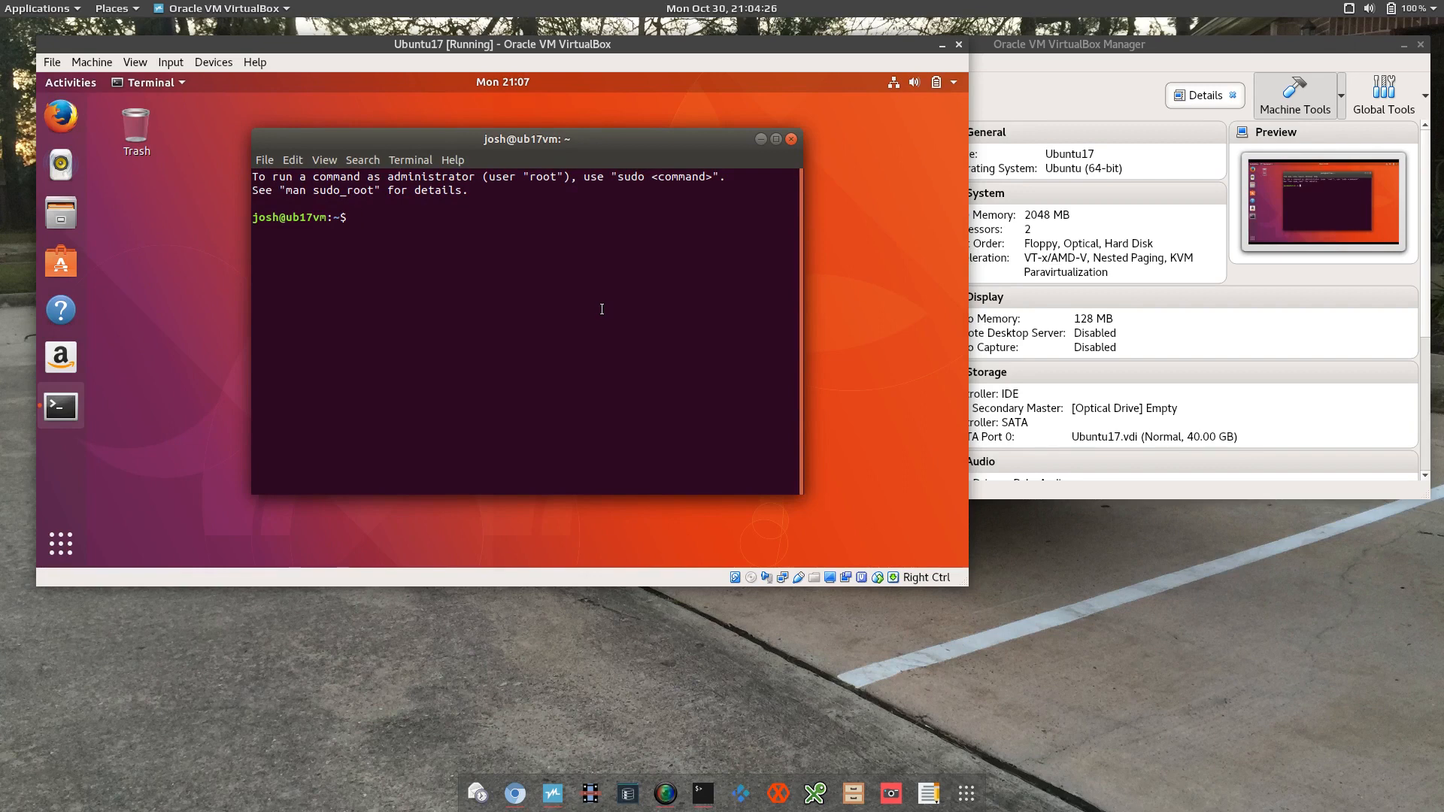
type("sudo apt update")
key("Return")
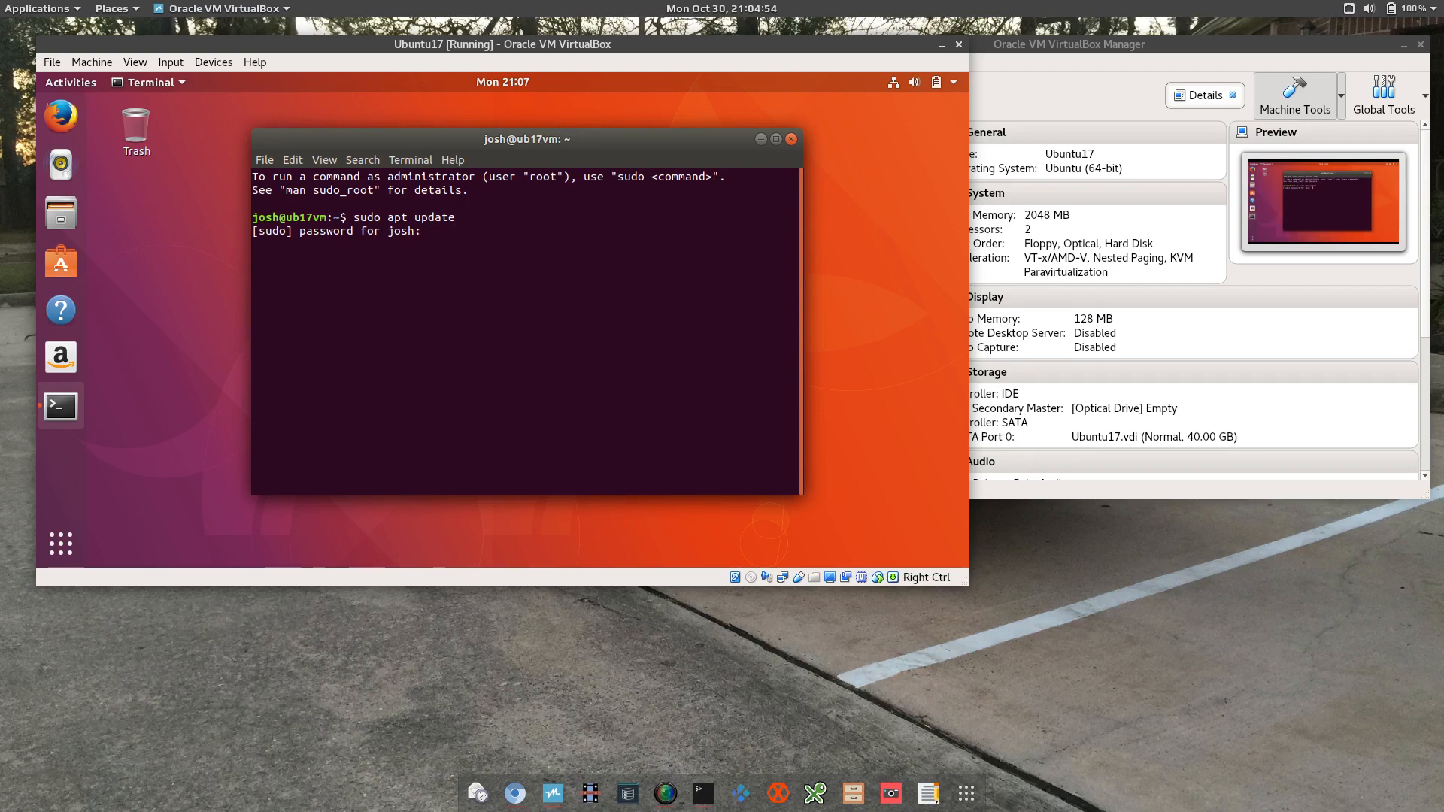
key("Return")
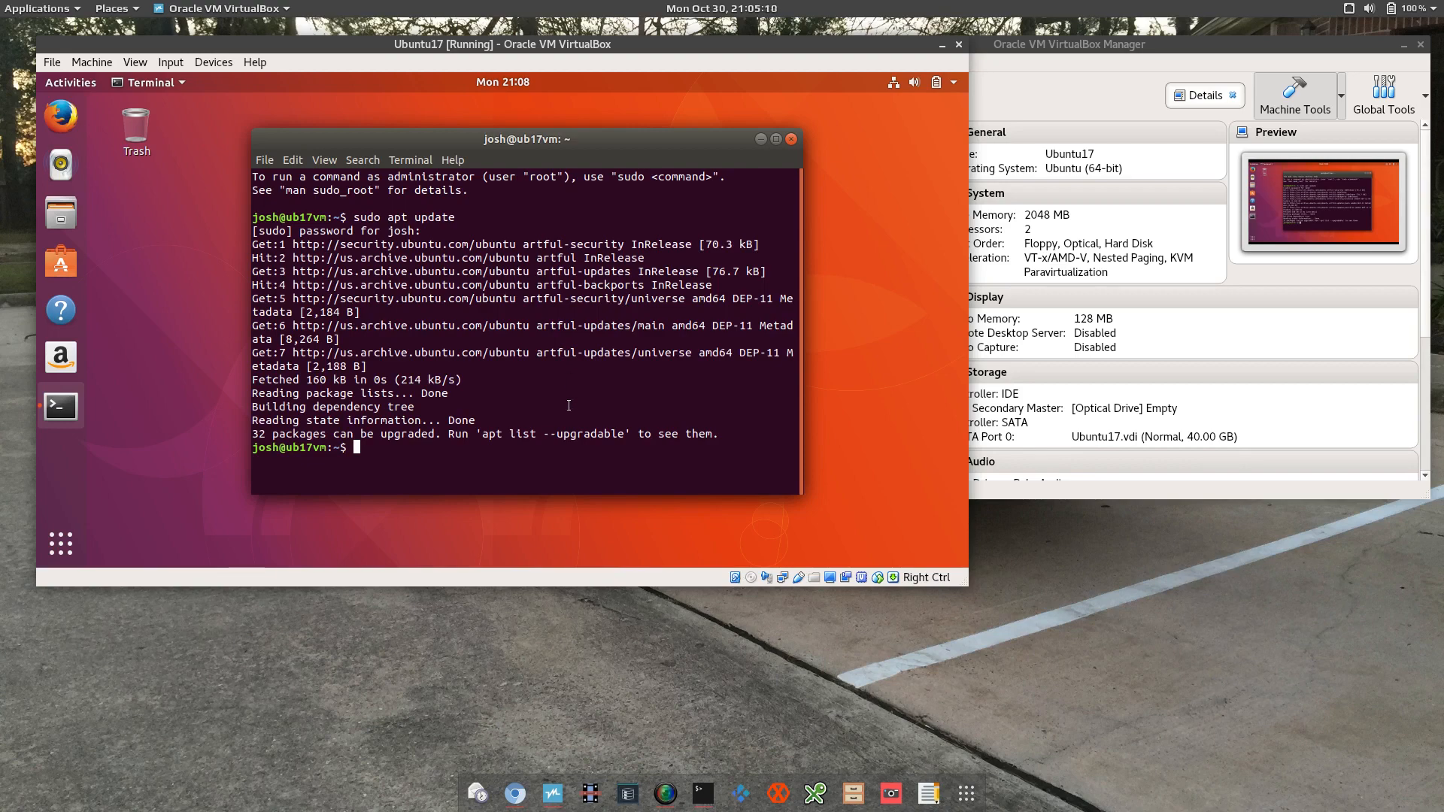
Copy the suggested command apt list --upgradable from the terminal output and close the Software Updater without installing updates.
left_click_drag(624, 435, 482, 434)
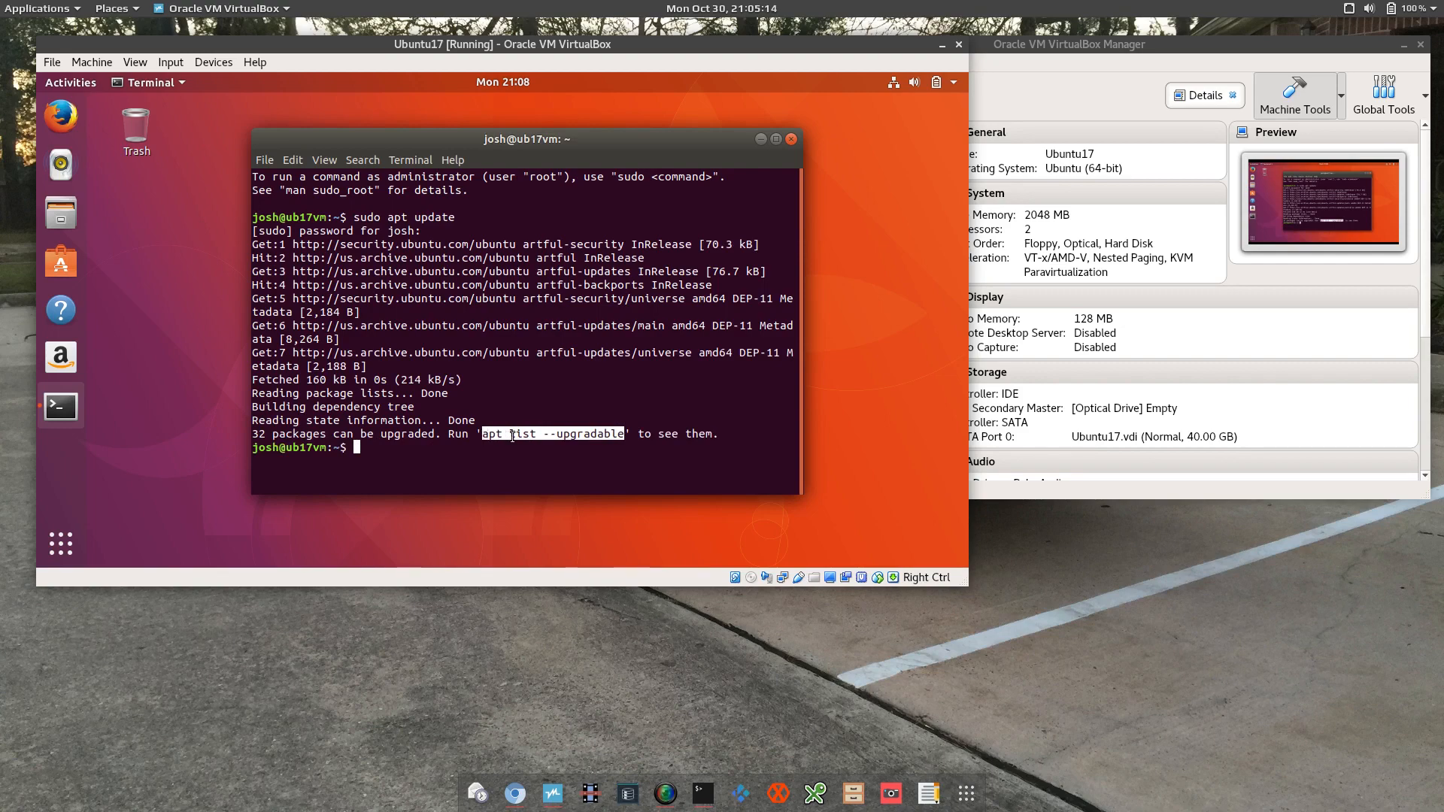
right_click(513, 435)
left_click(550, 467)
left_click(491, 450)
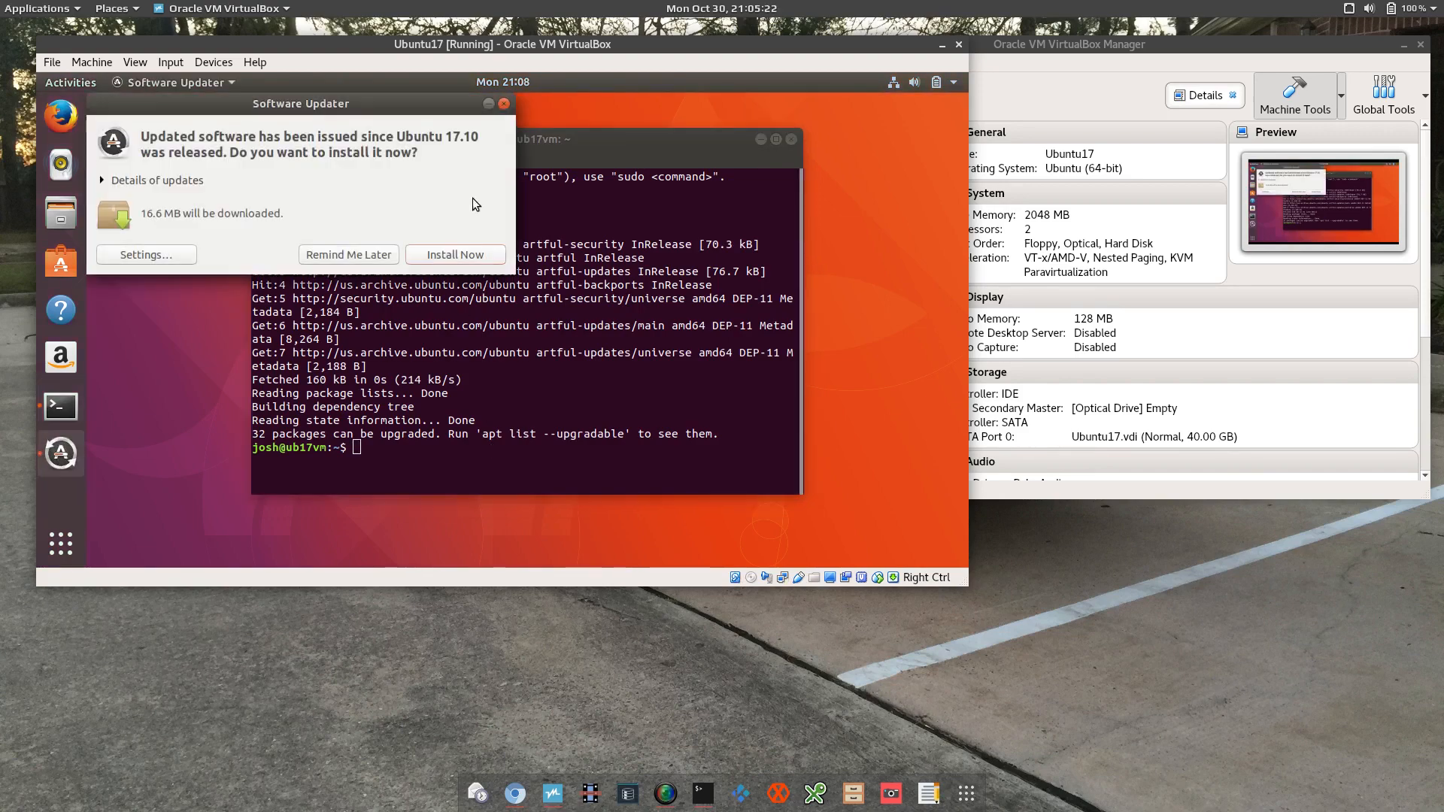
left_click(504, 103)
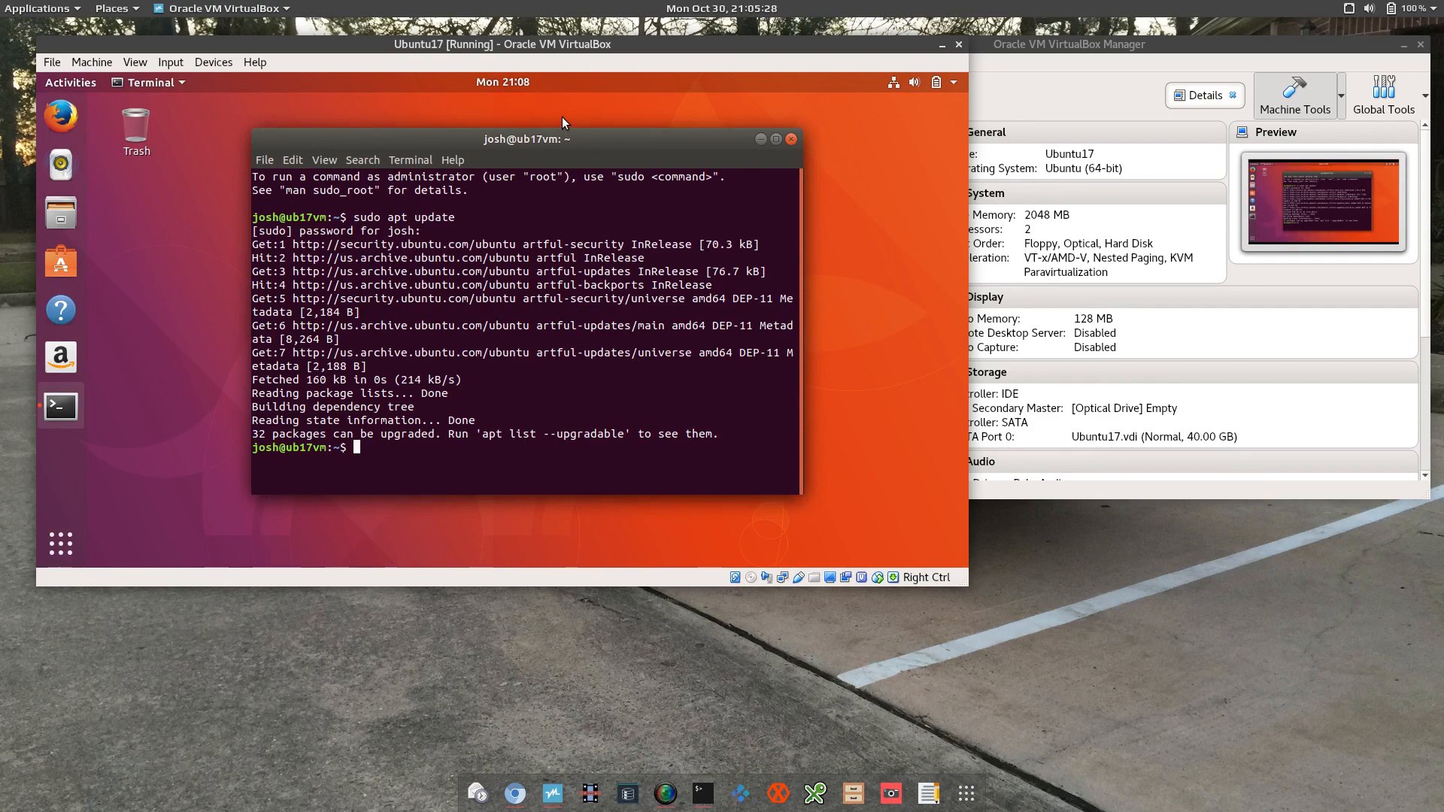
Paste and run apt list --upgradable, and review the upgradable packages back to the start of the list.
right_click(365, 448)
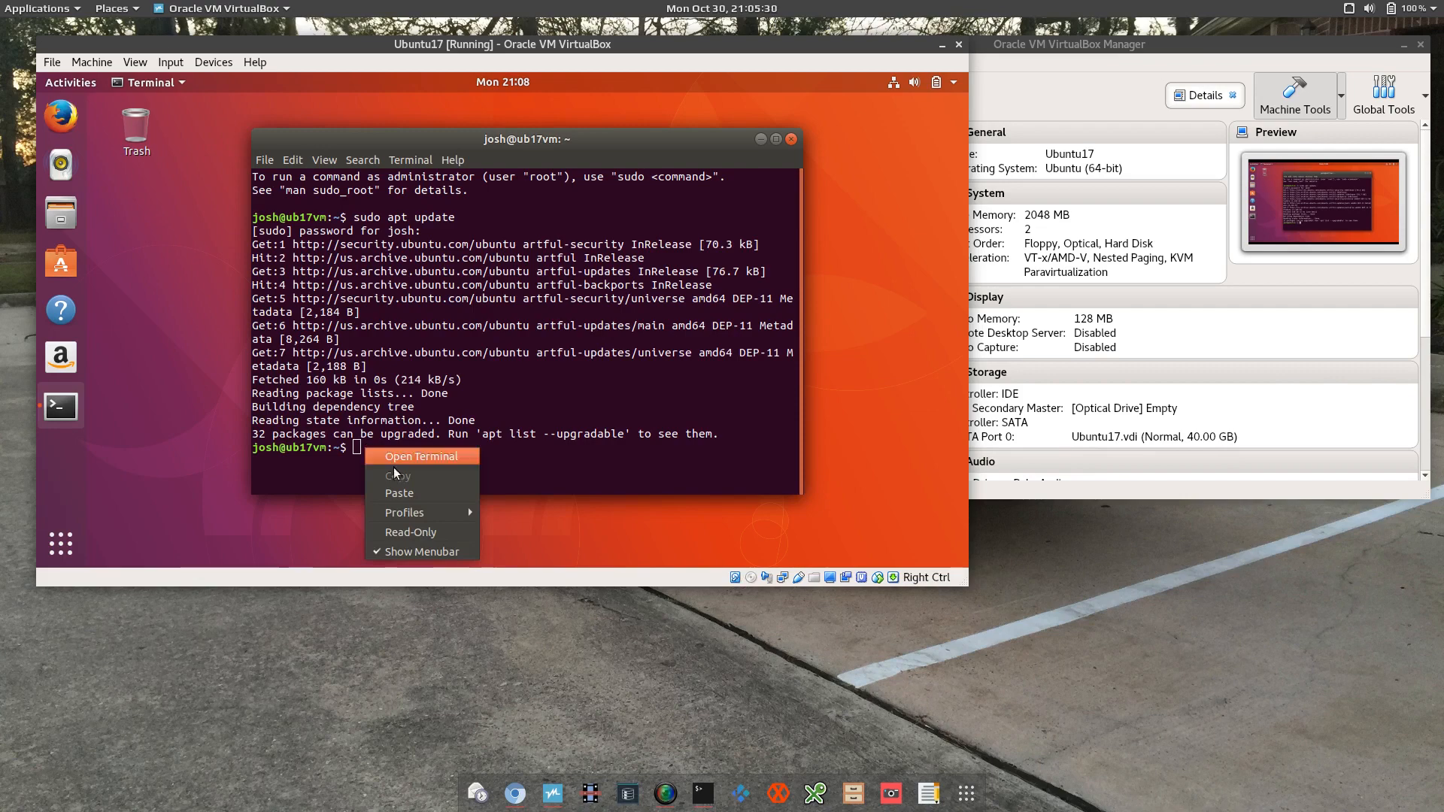
left_click(404, 493)
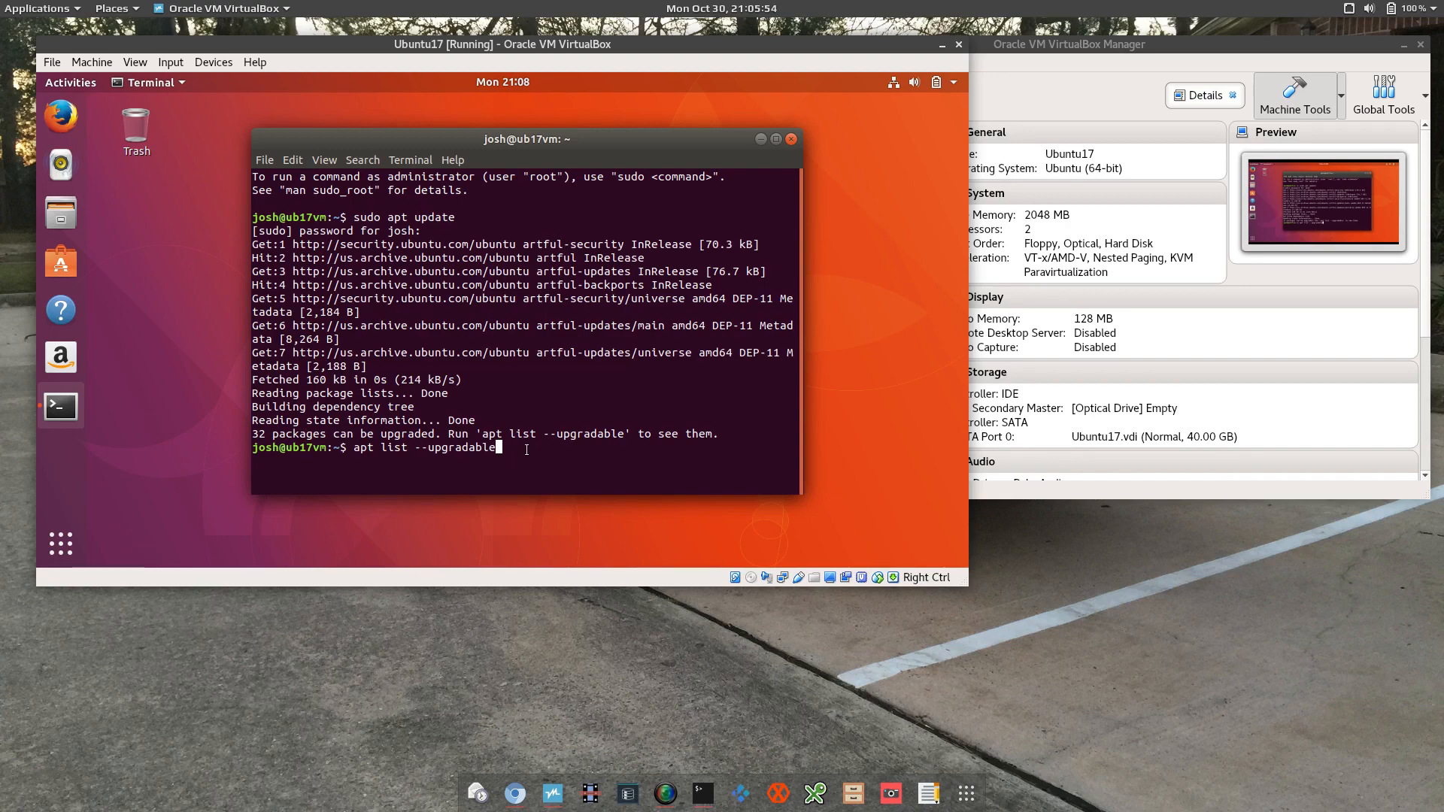
key("Return")
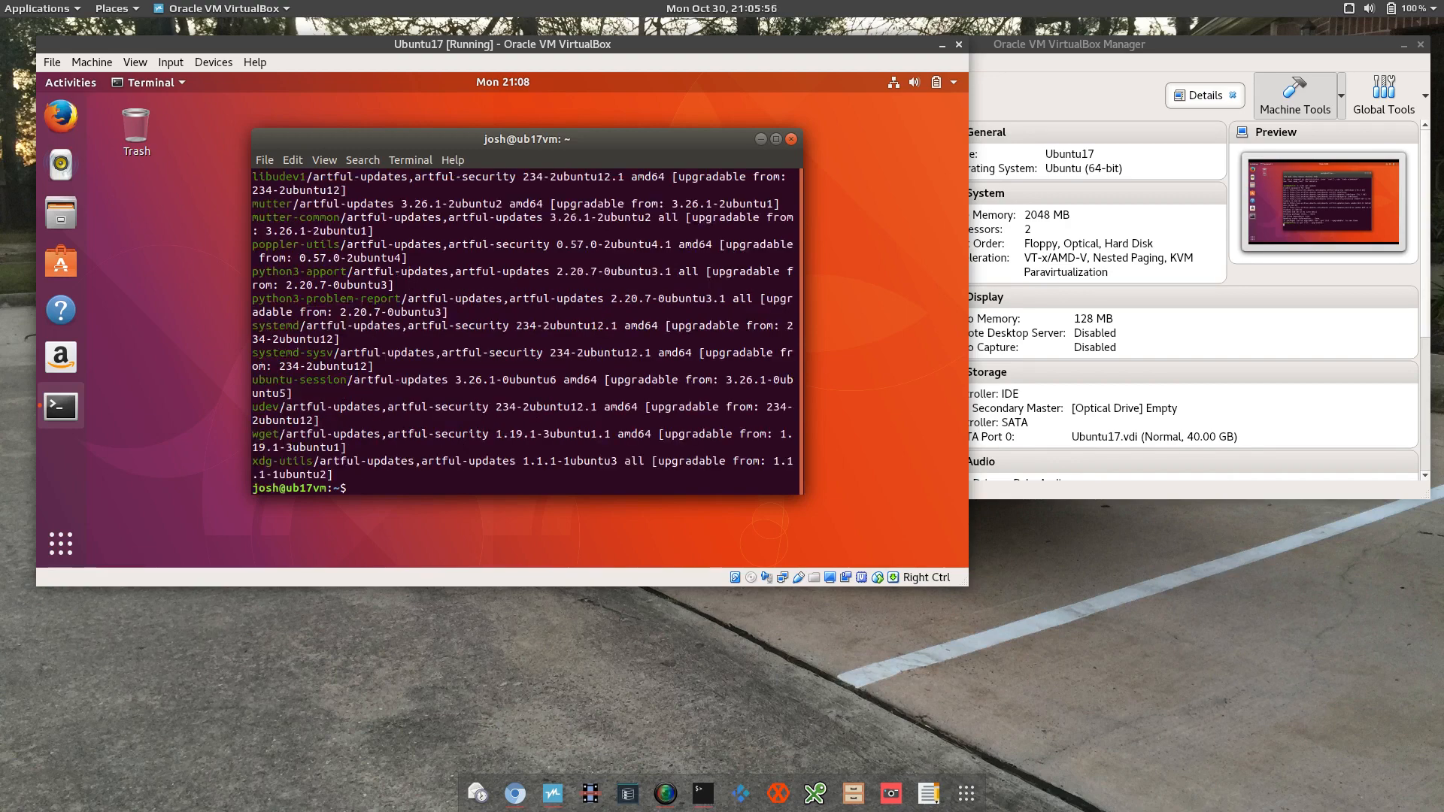
scroll(308, 301, "up", 3)
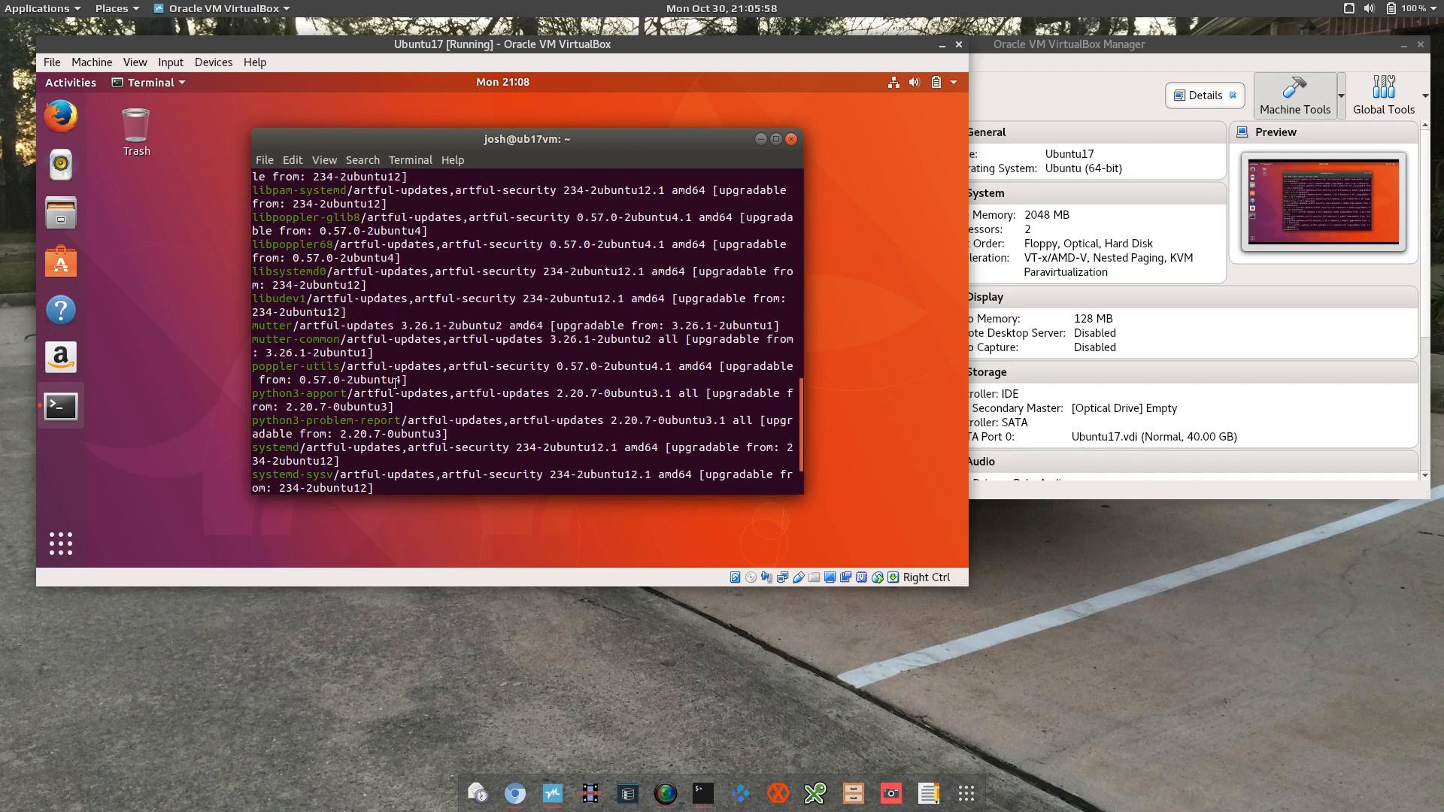
scroll(308, 301, "up", 3)
scroll(334, 233, "up", 2)
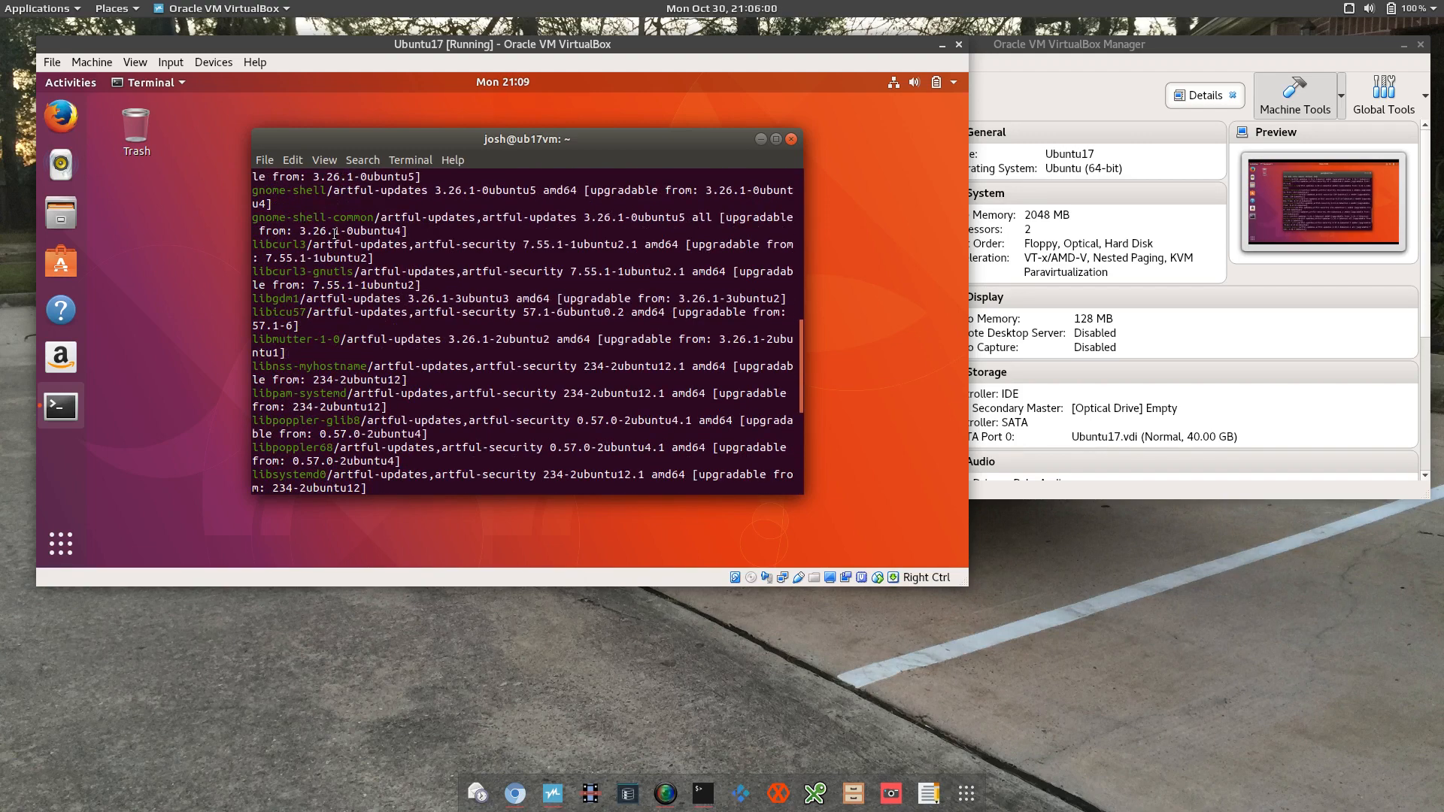
scroll(333, 233, "up", 7)
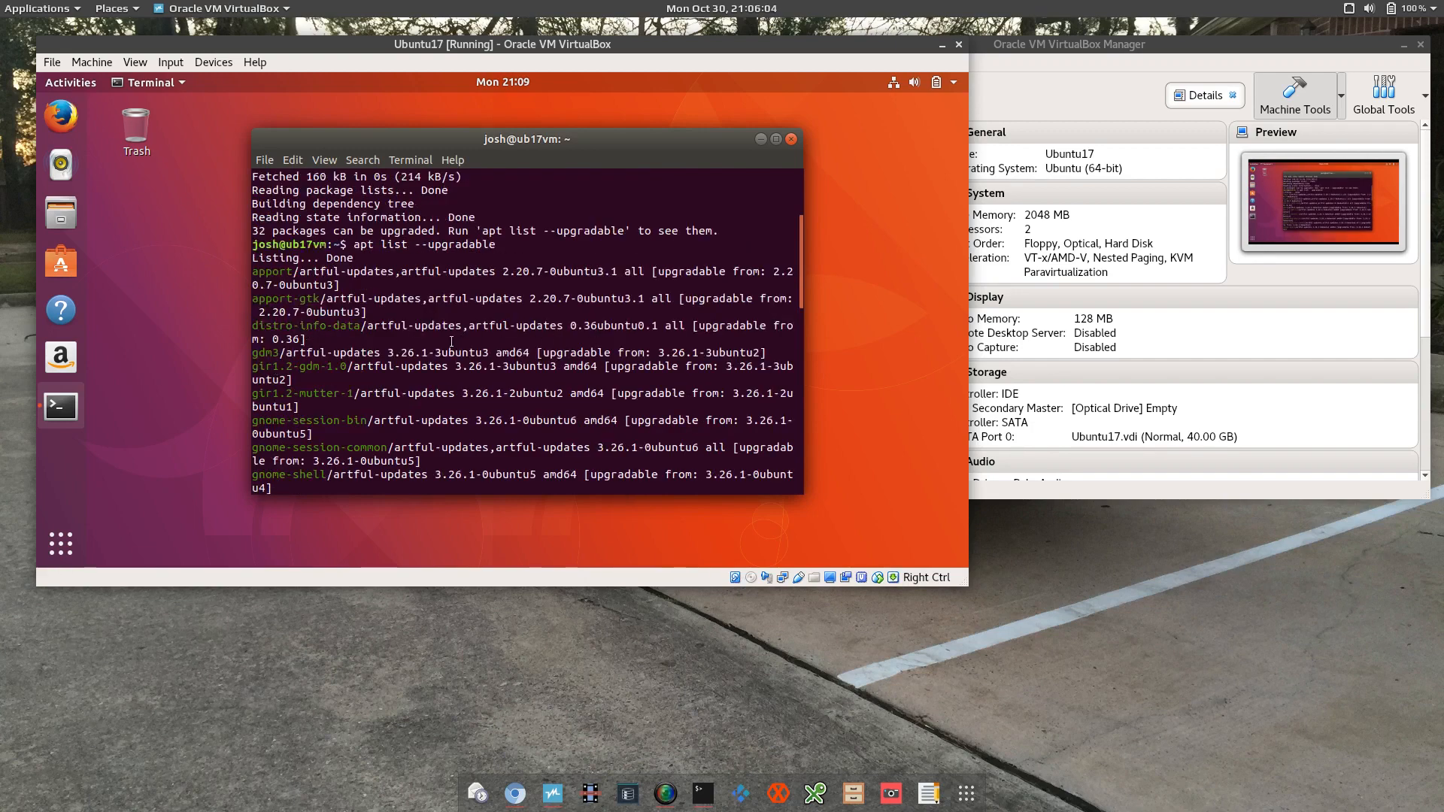
Recall the earlier sudo apt update command, change it to sudo apt upgrade, and run it.
scroll(452, 341, "down", 15)
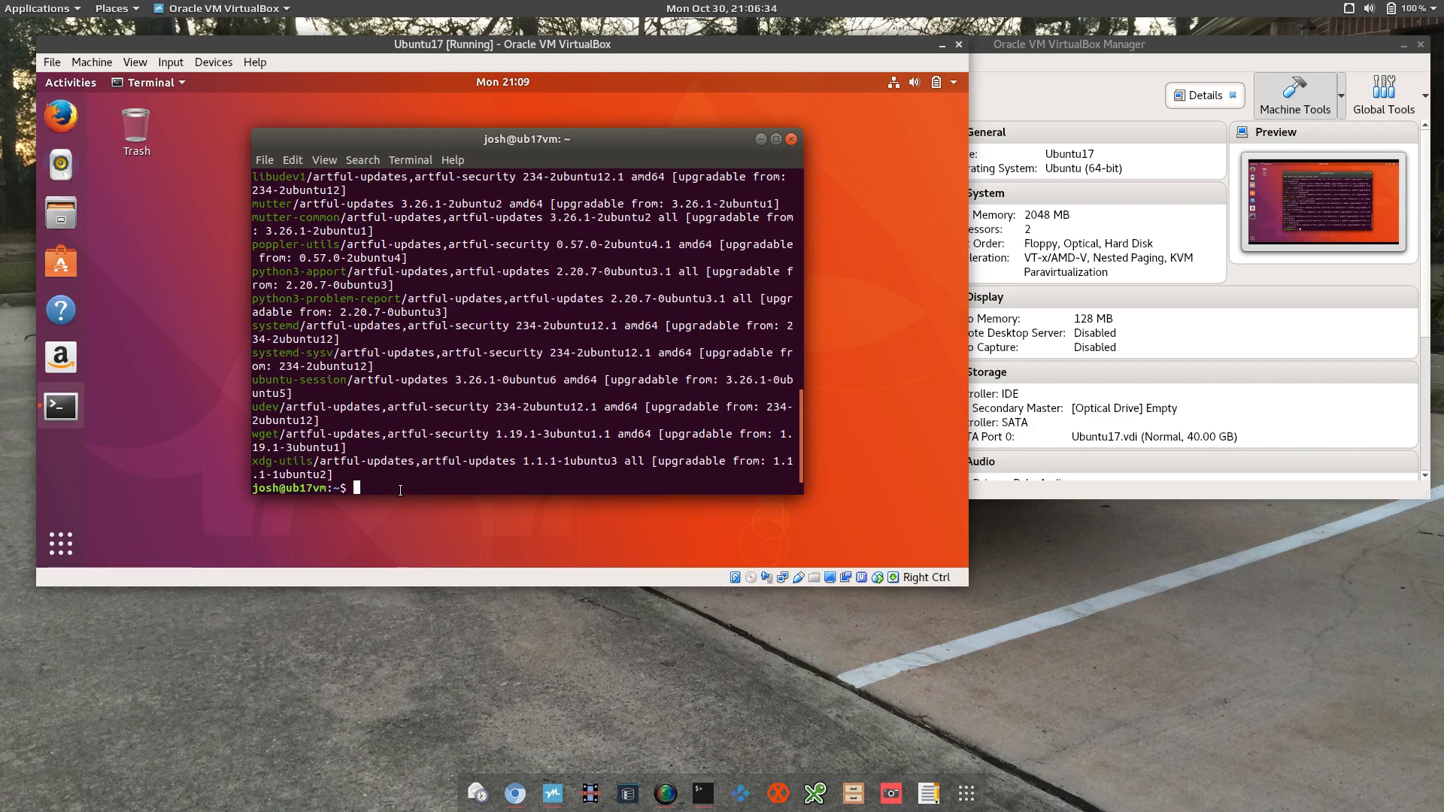
key("Up")
key("Up")
key("BackSpace")
key("BackSpace")
key("BackSpace")
key("BackSpace")
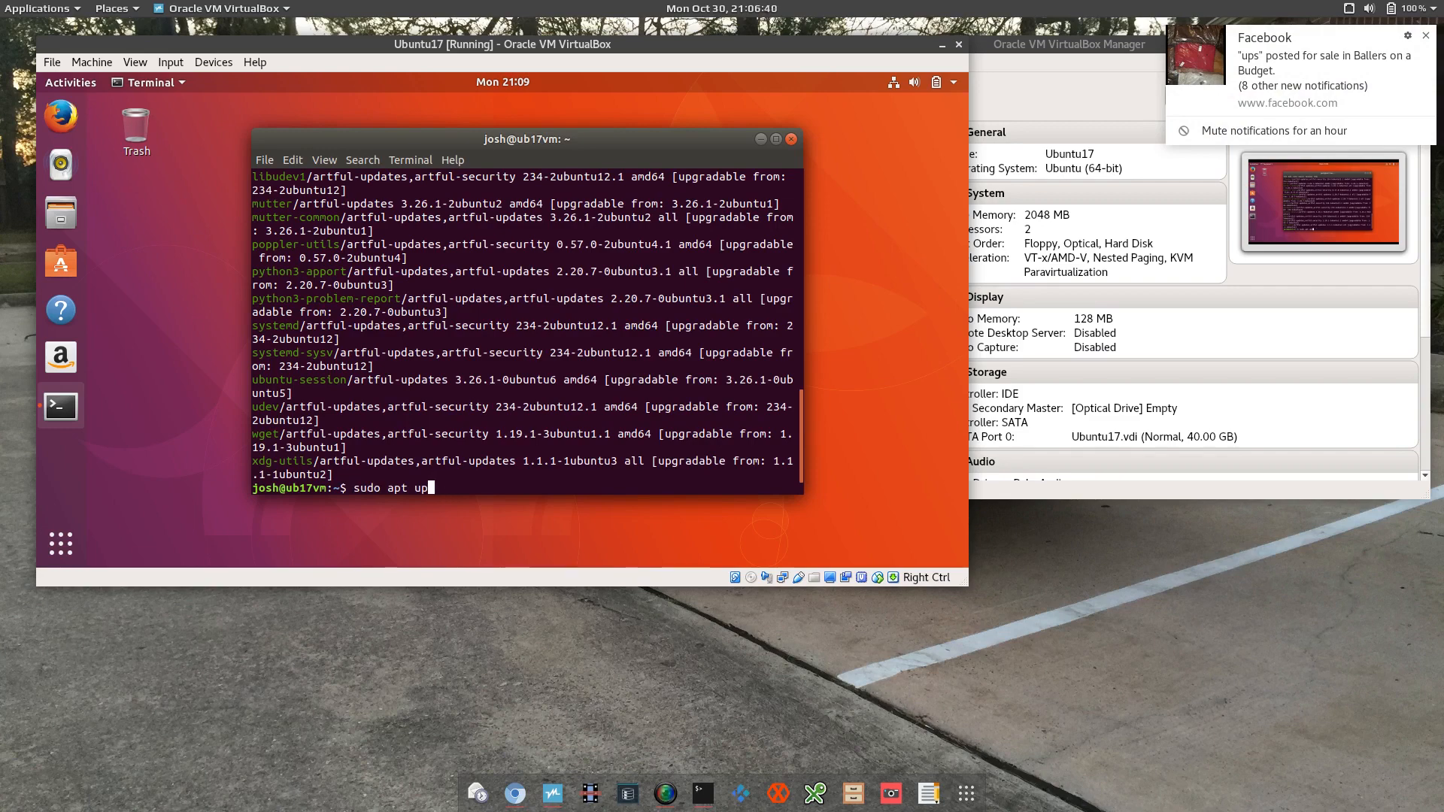
type("grade")
key("Return")
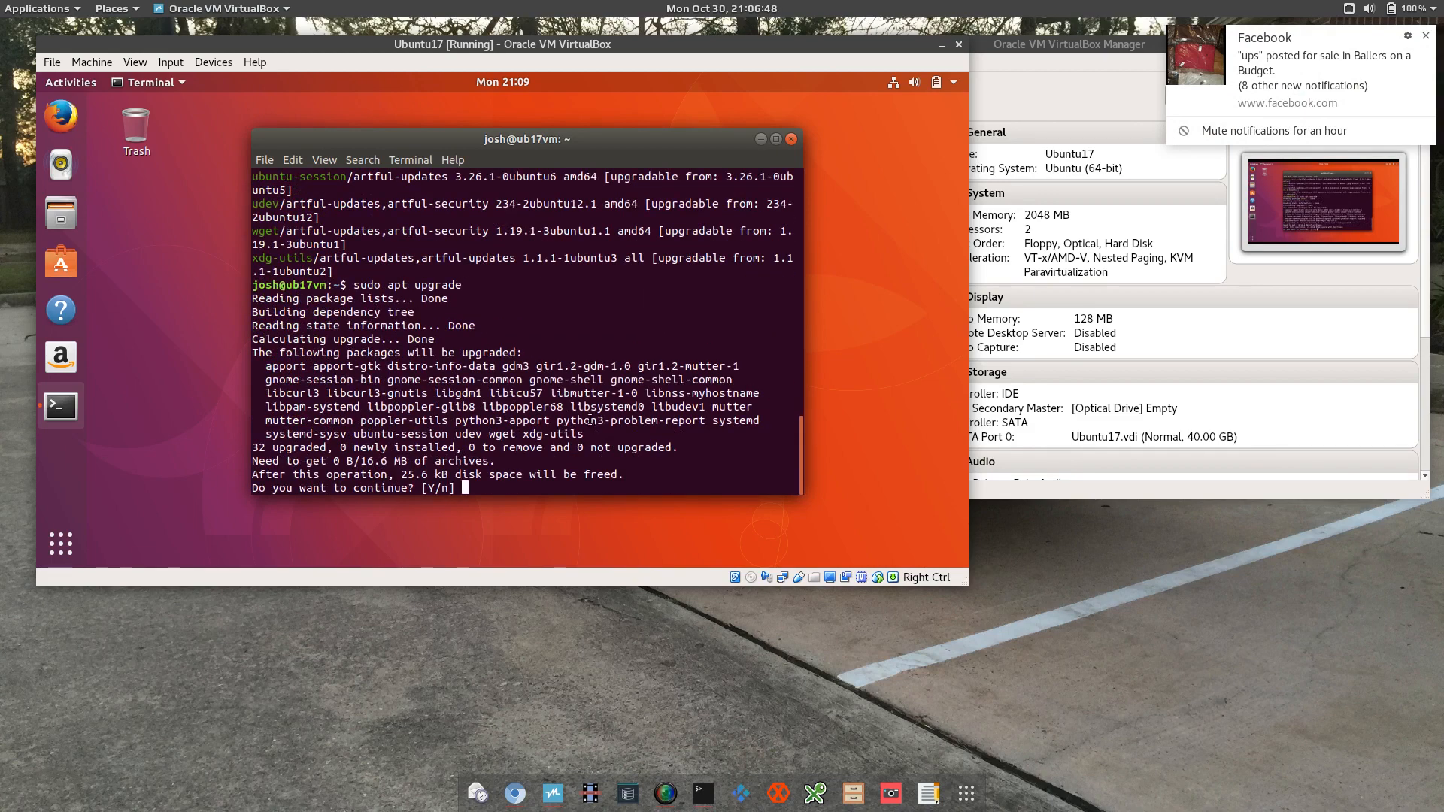
Review the list of packages to upgrade and confirm the upgrade with y.
left_click_drag(584, 434, 258, 367)
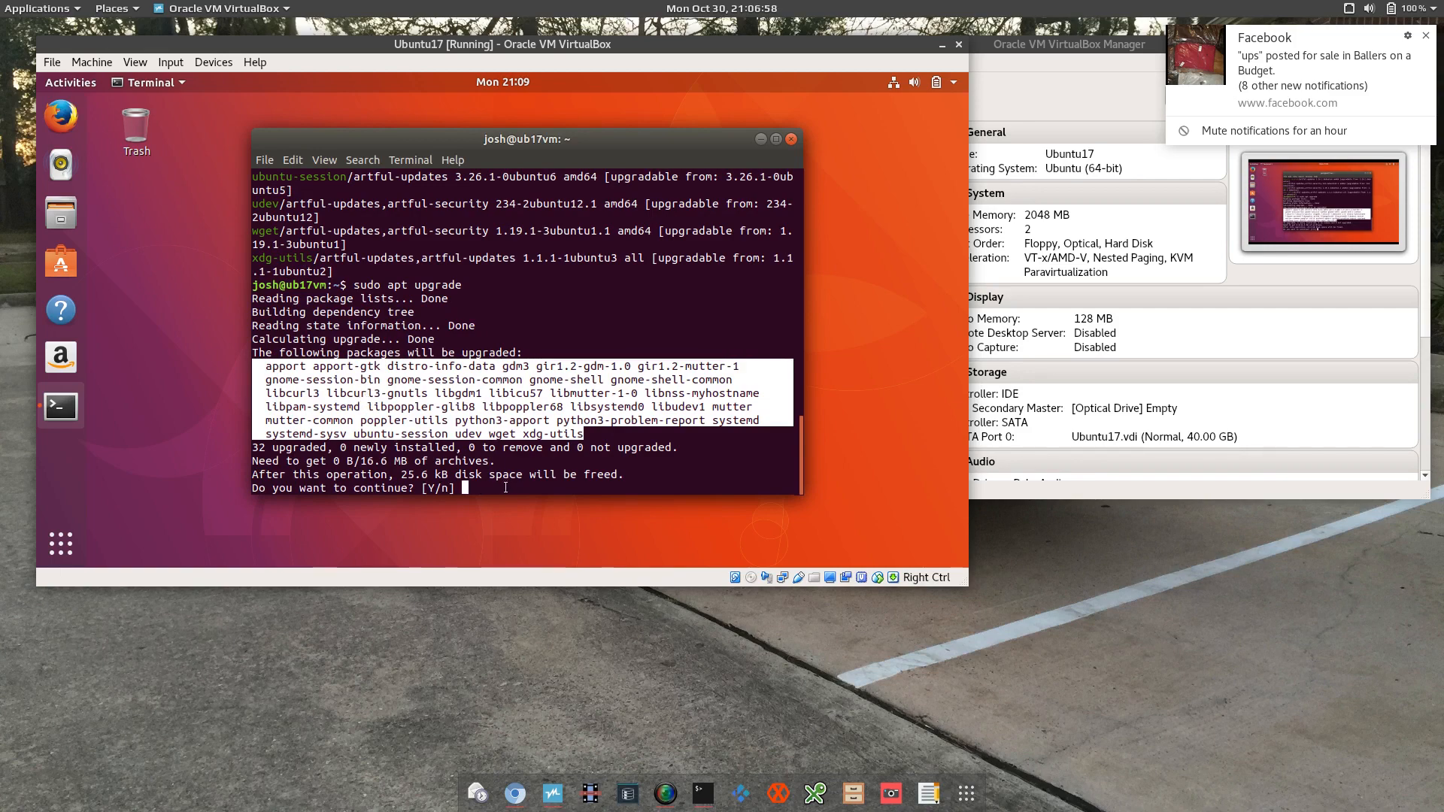
left_click(430, 339)
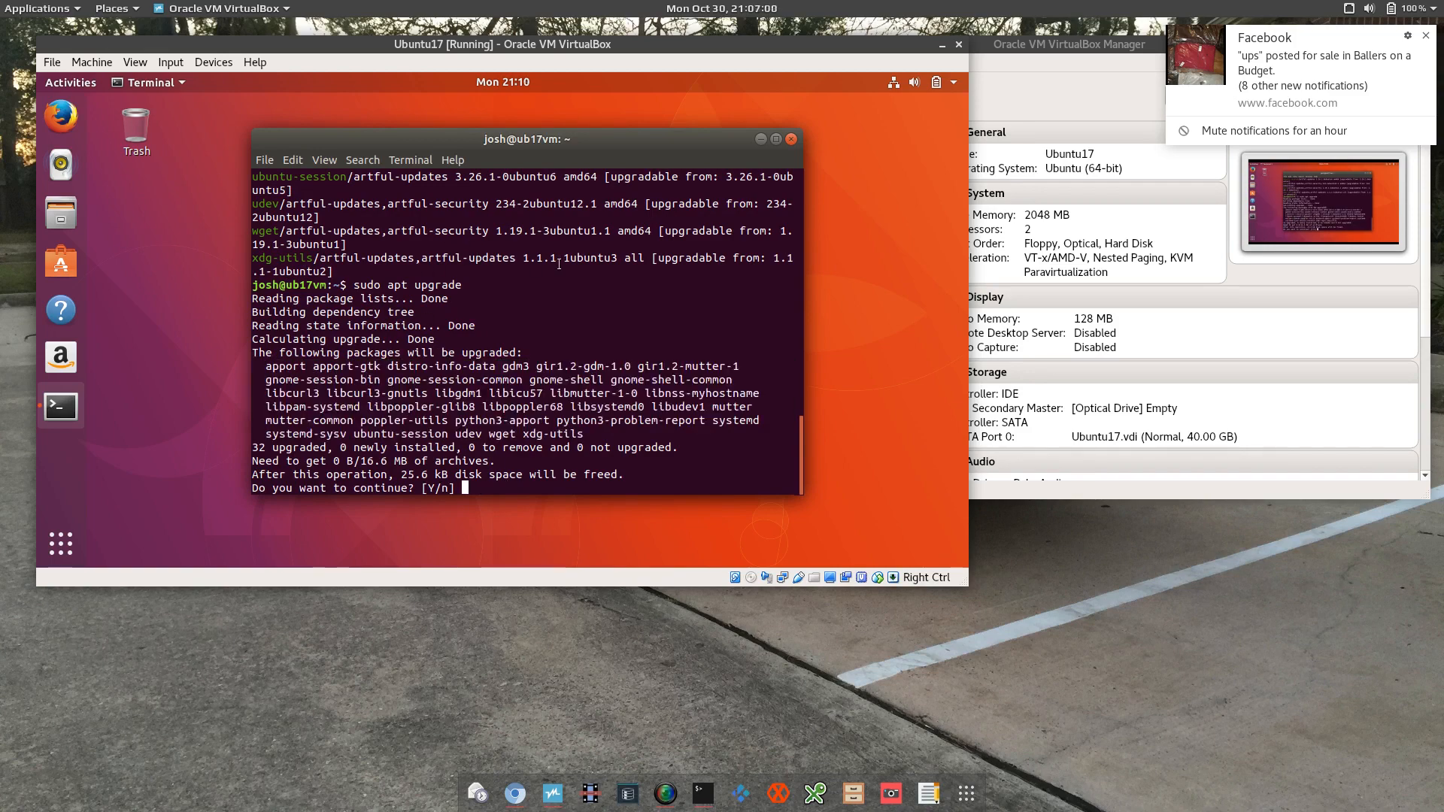
scroll(559, 263, "up", 5)
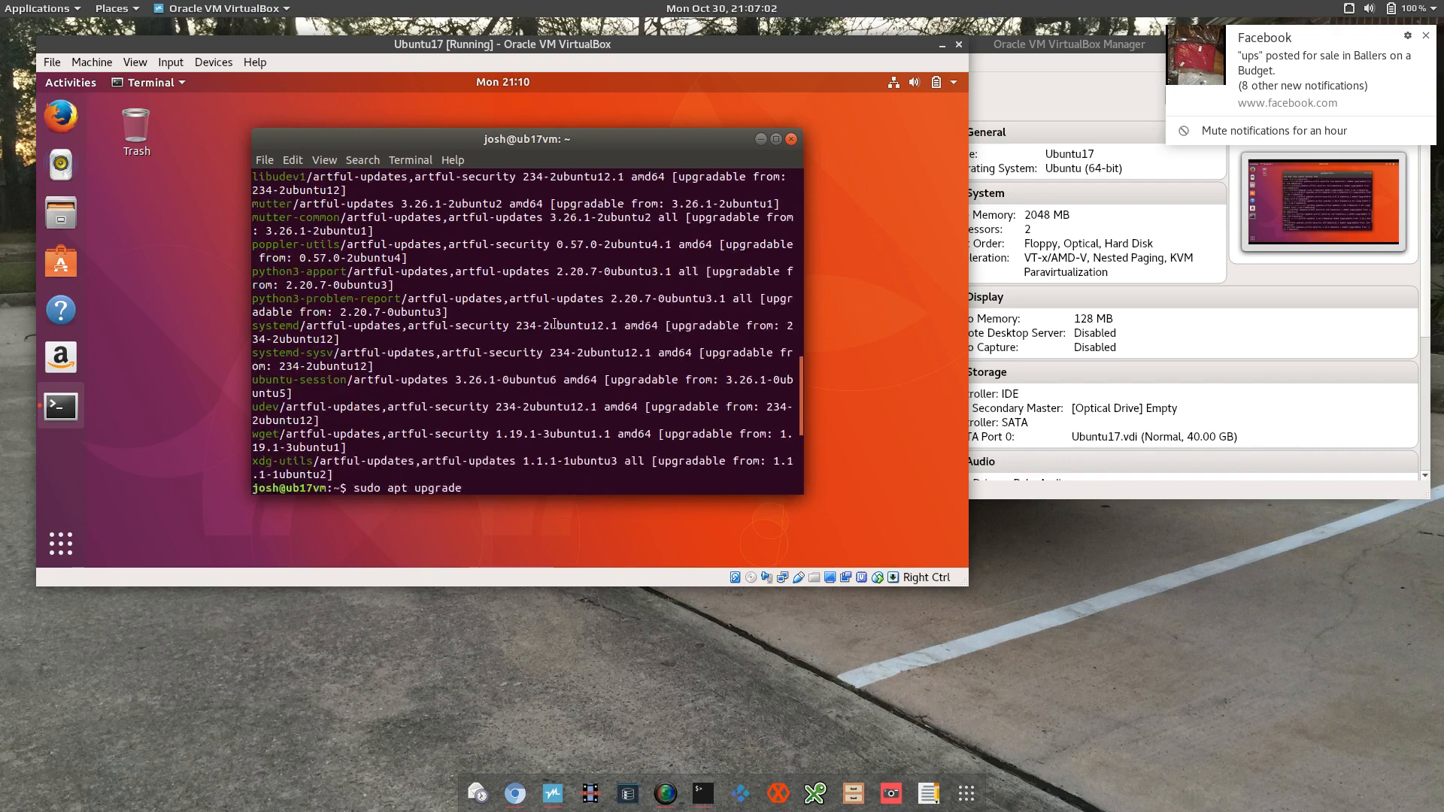
scroll(554, 325, "down", 5)
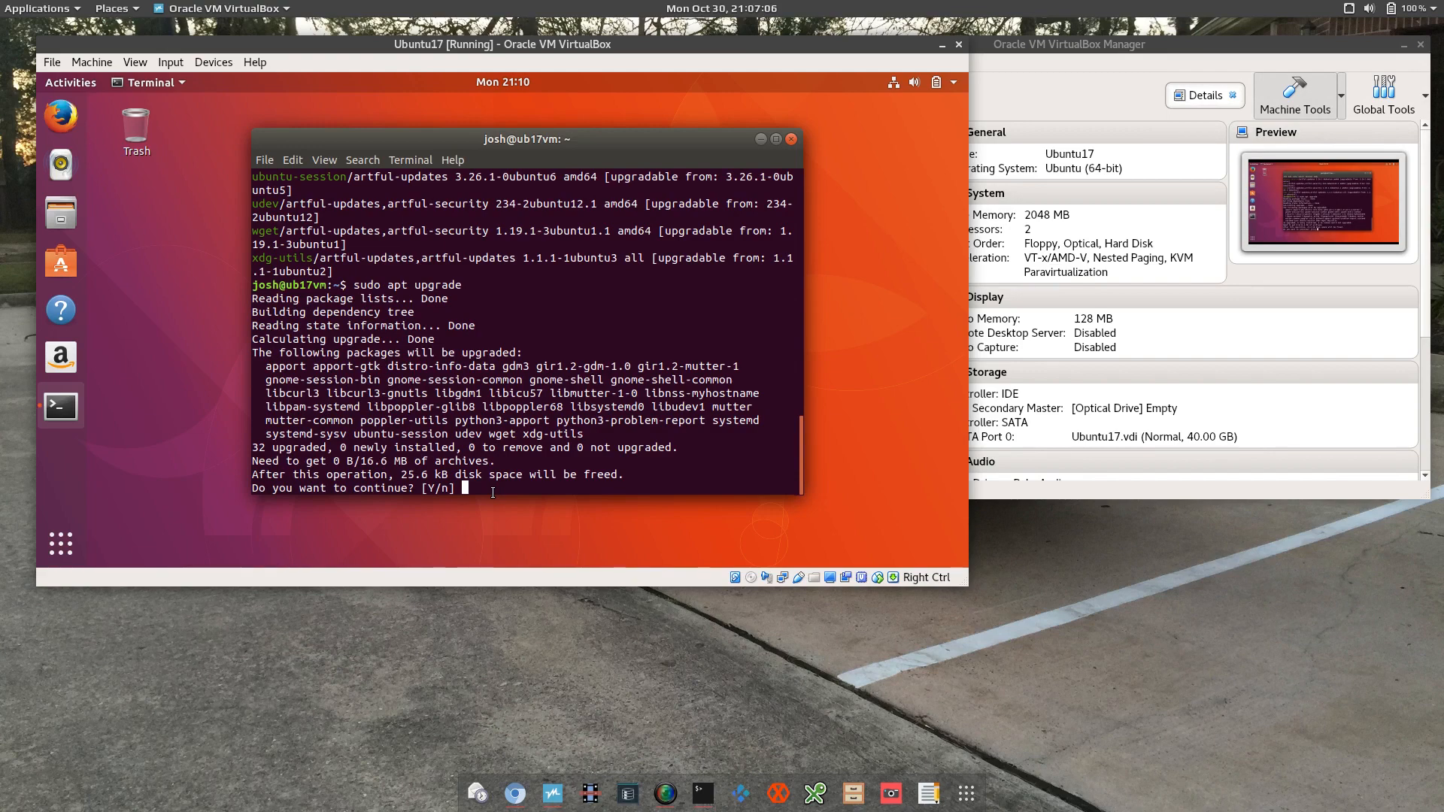
type("y")
key("Return")
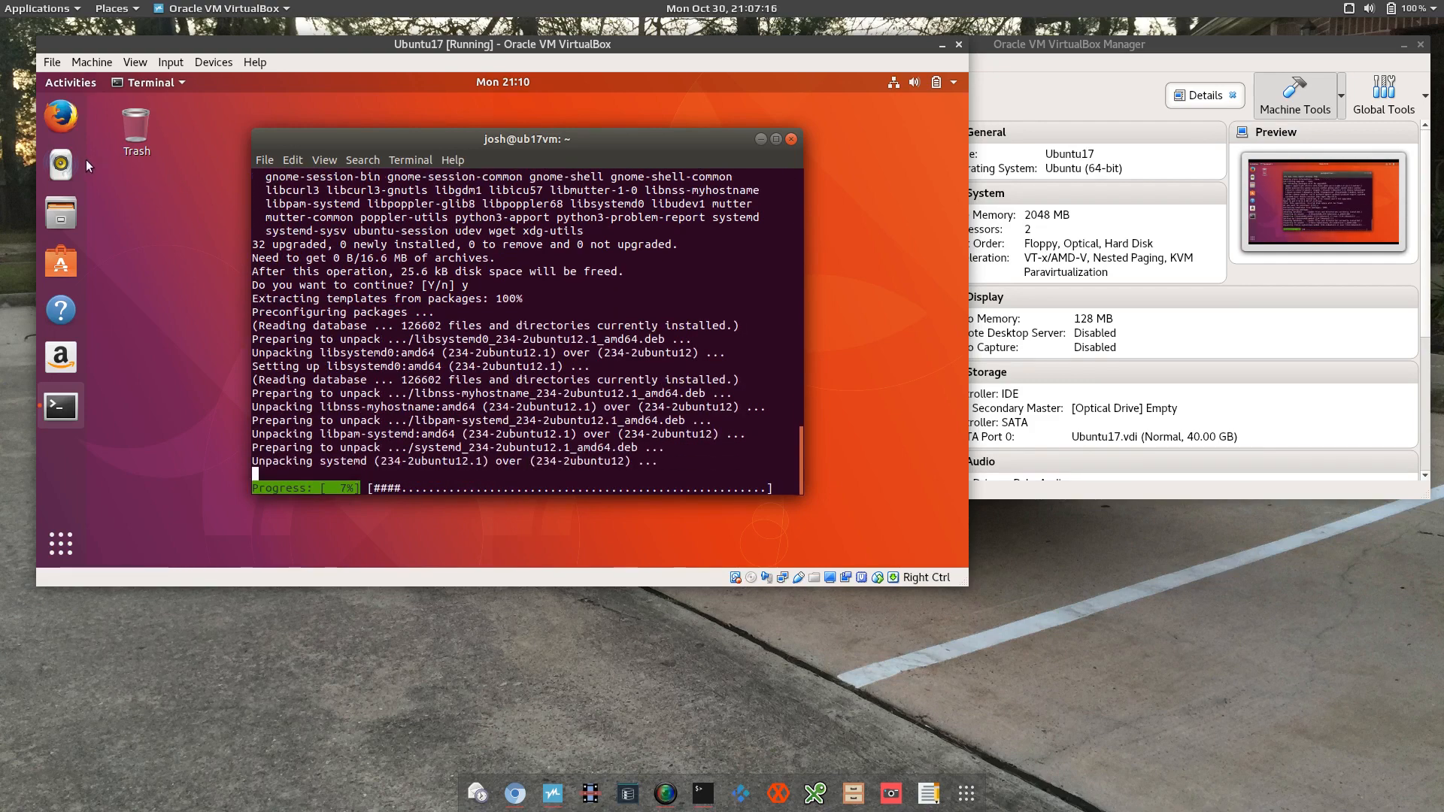
right_click(81, 409)
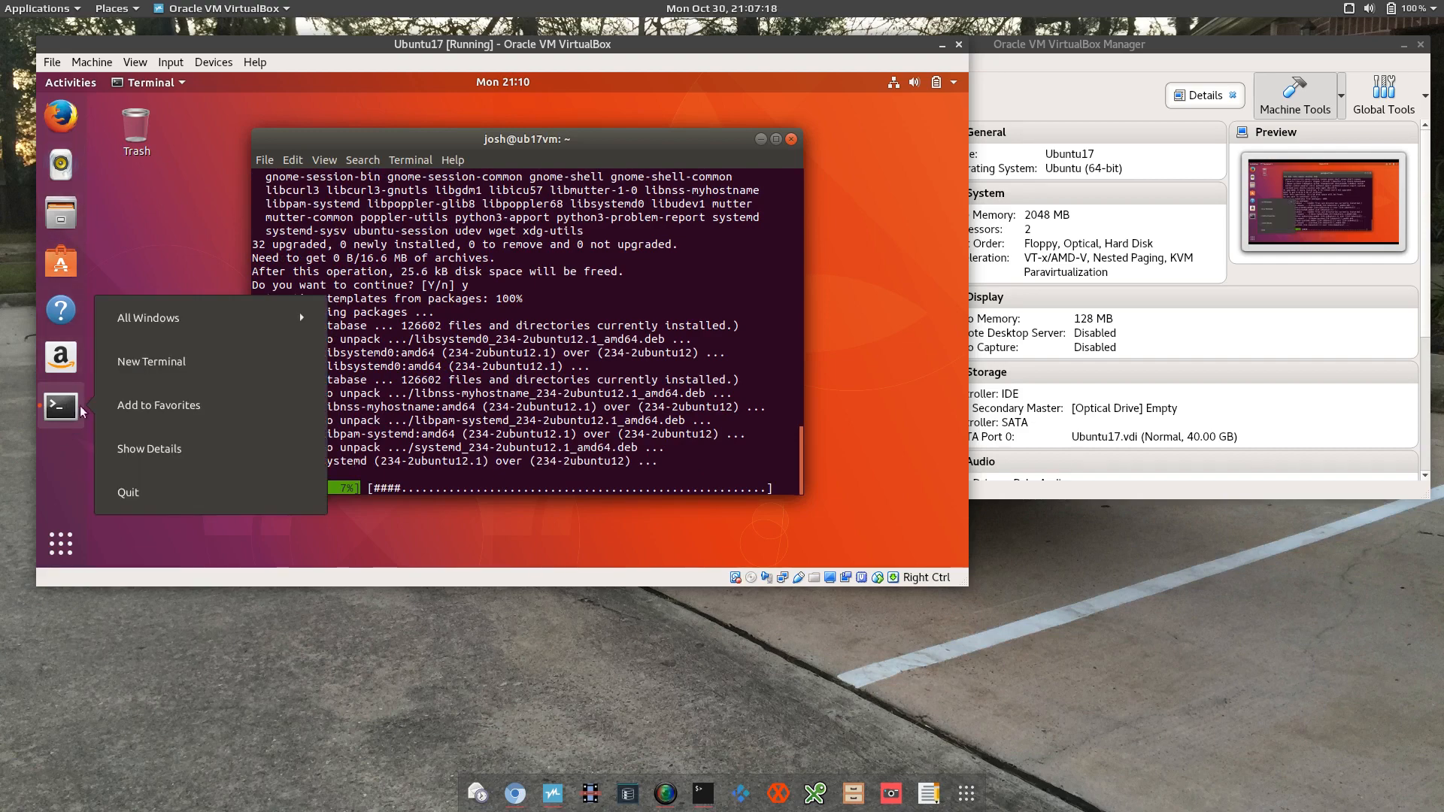
left_click(143, 362)
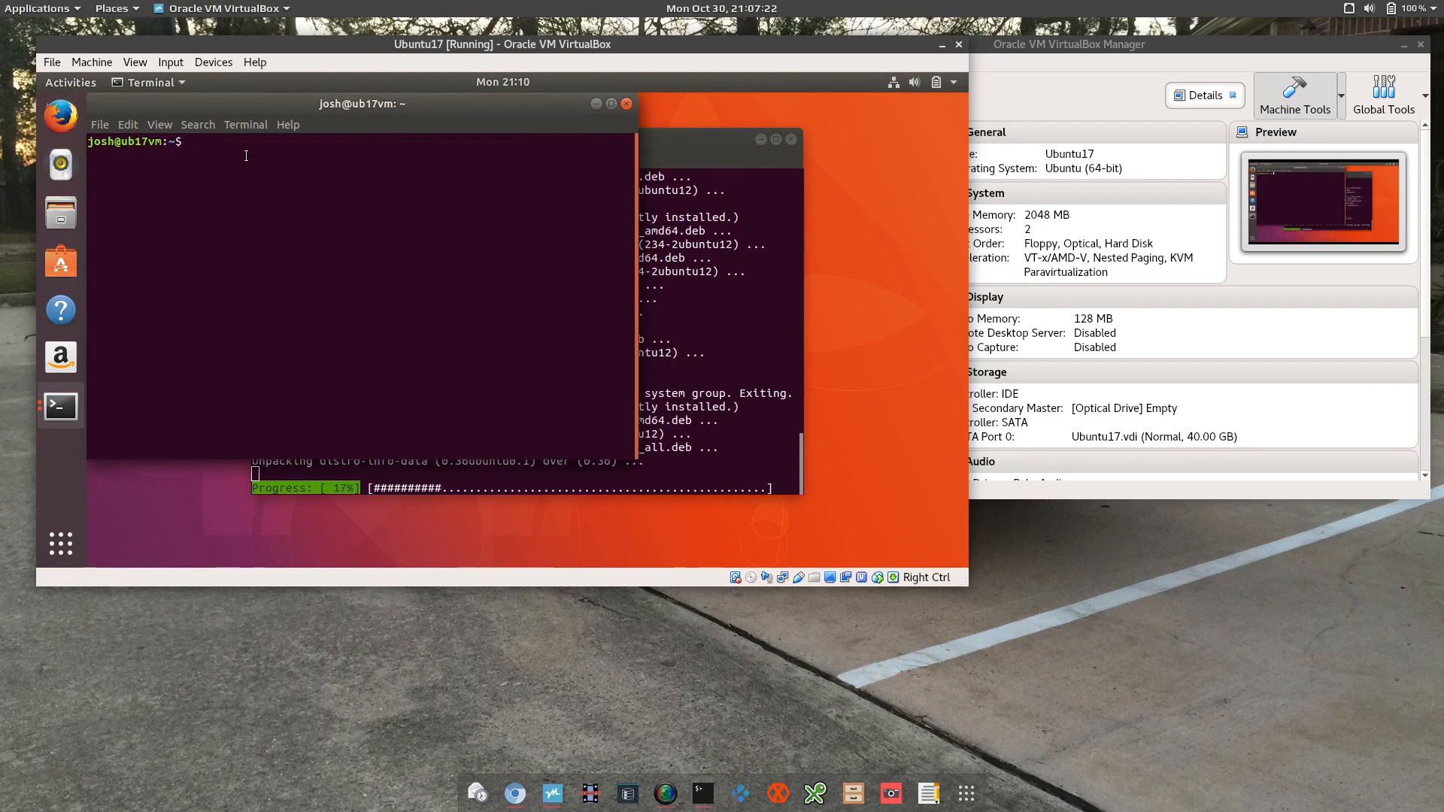
type("sudo ap")
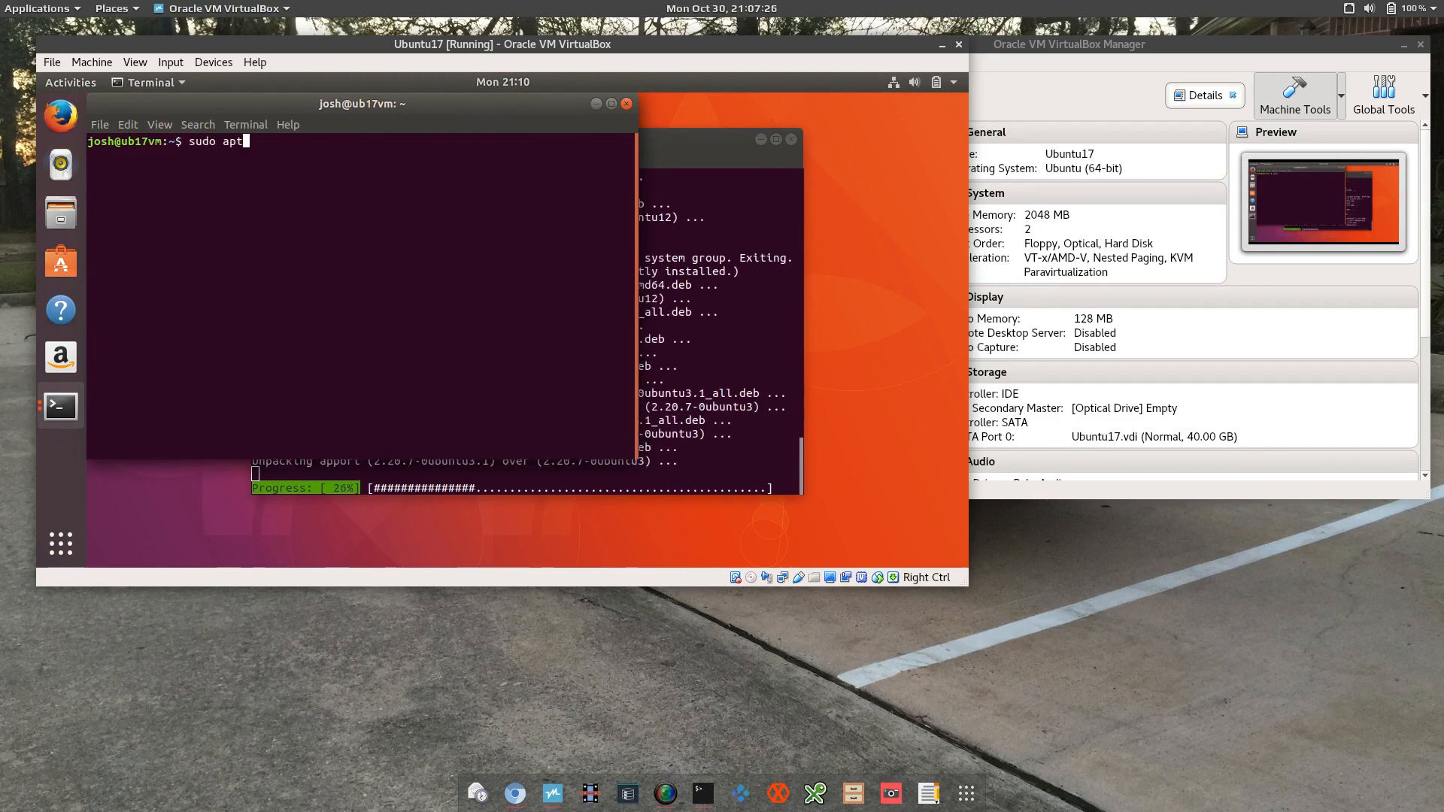
type("t u")
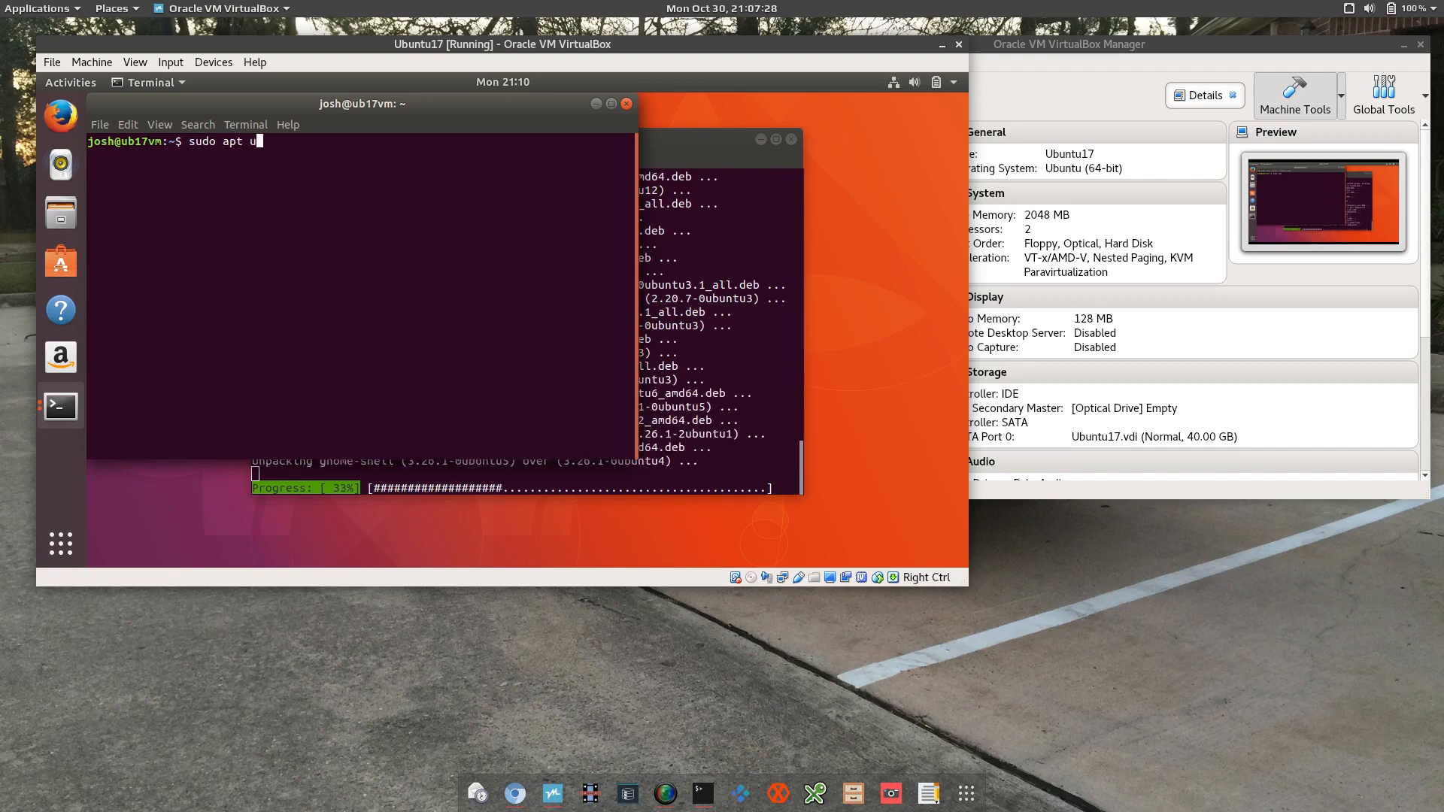
type("pdate")
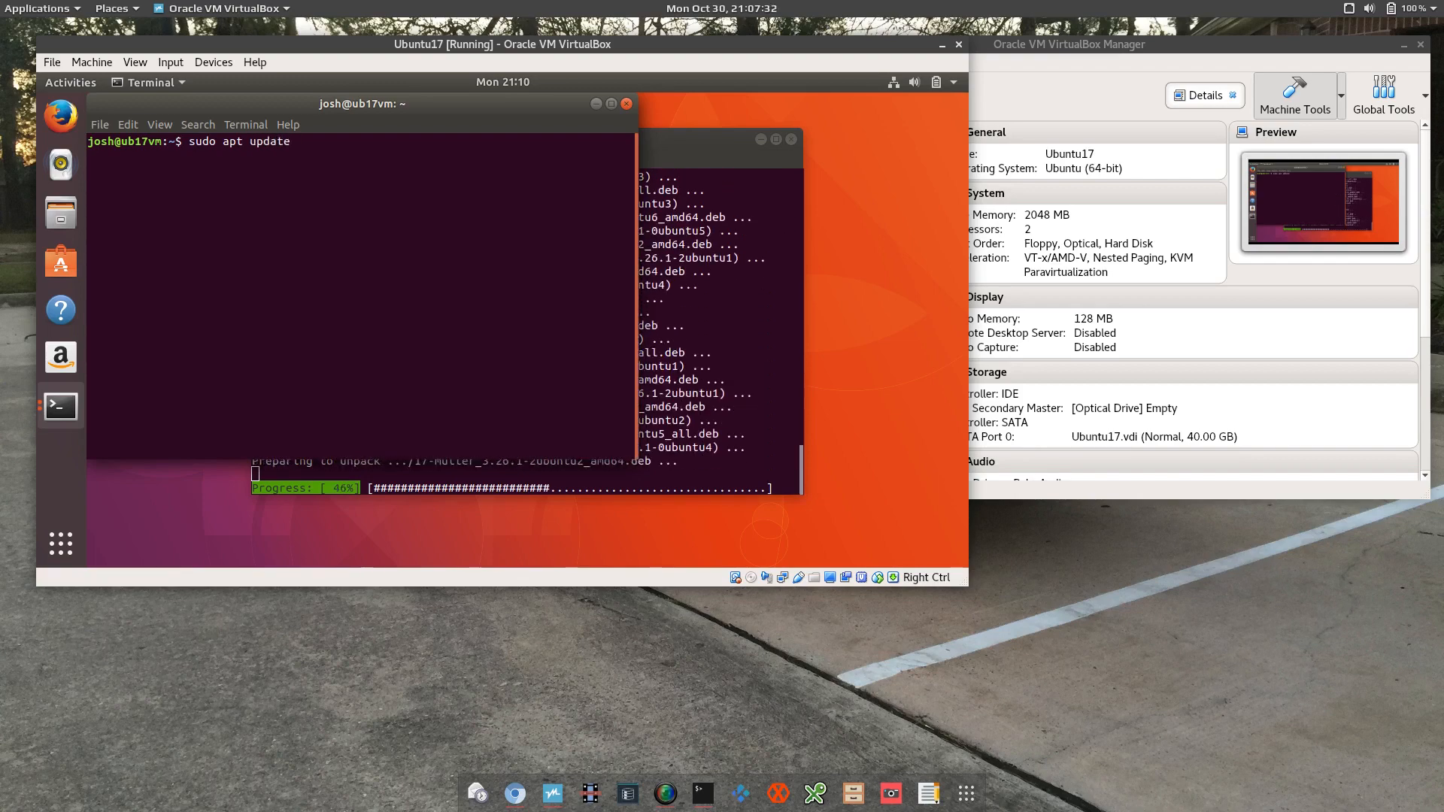
key("BackSpace")
key("BackSpace")
key("BackSpace")
key("BackSpace")
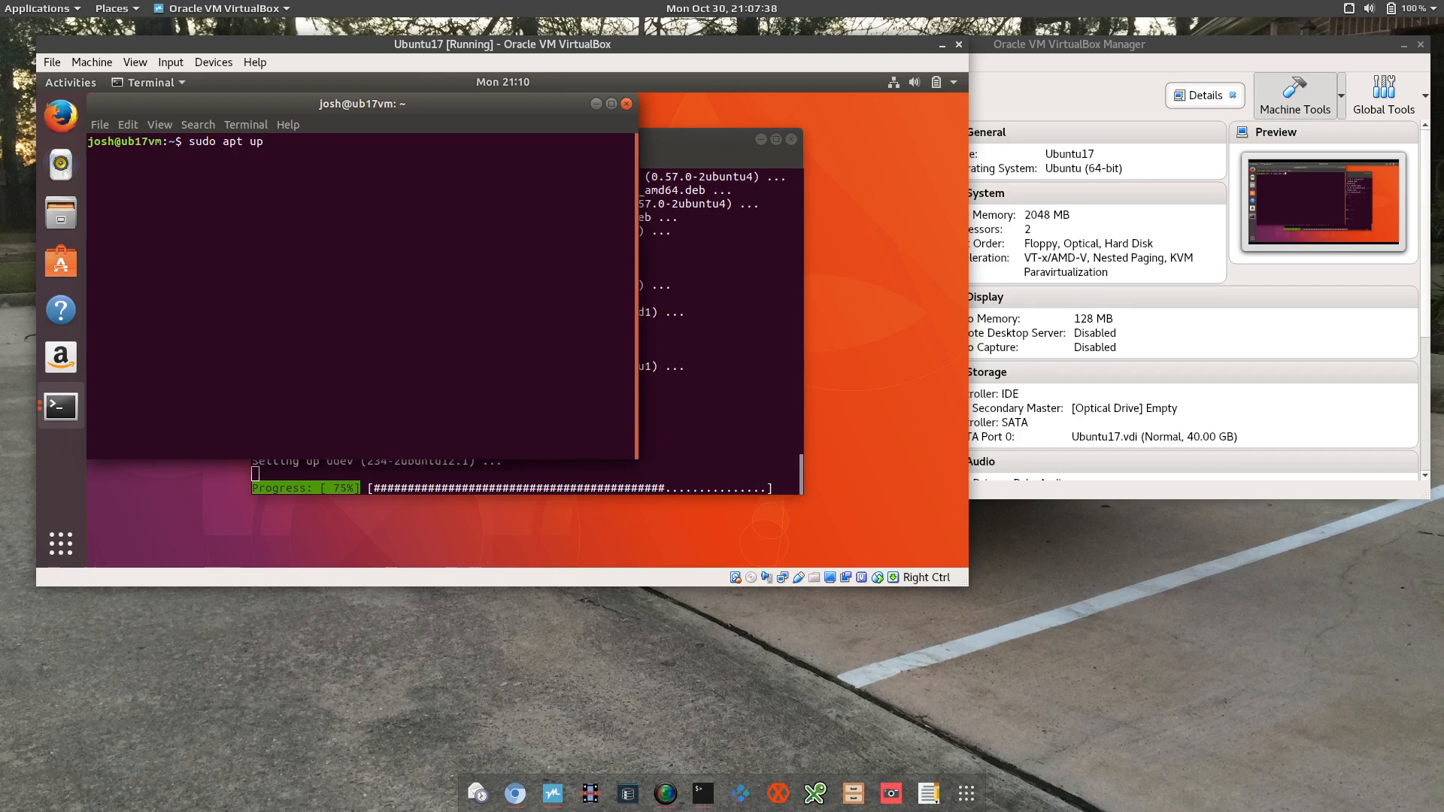
type("gr")
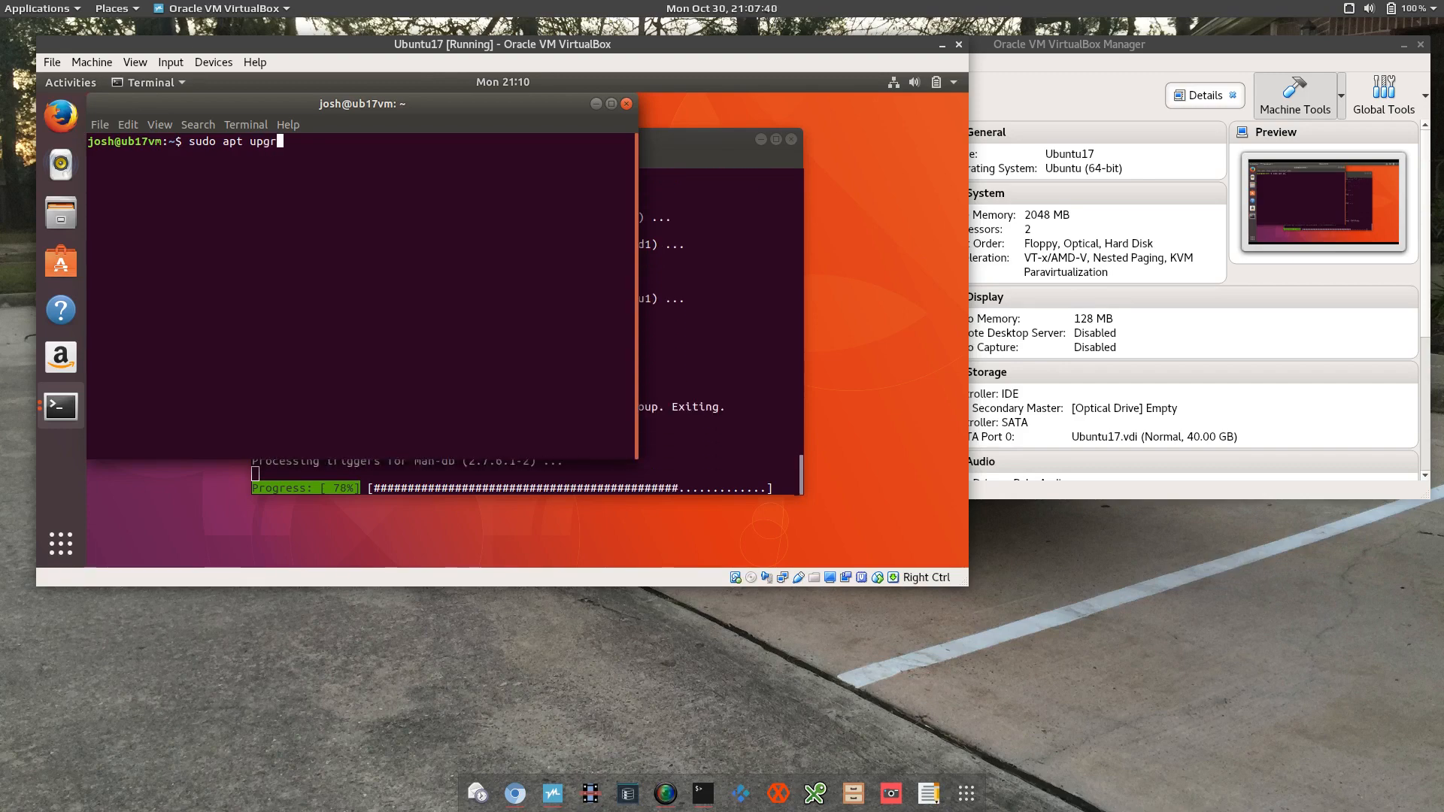
type("ade -y")
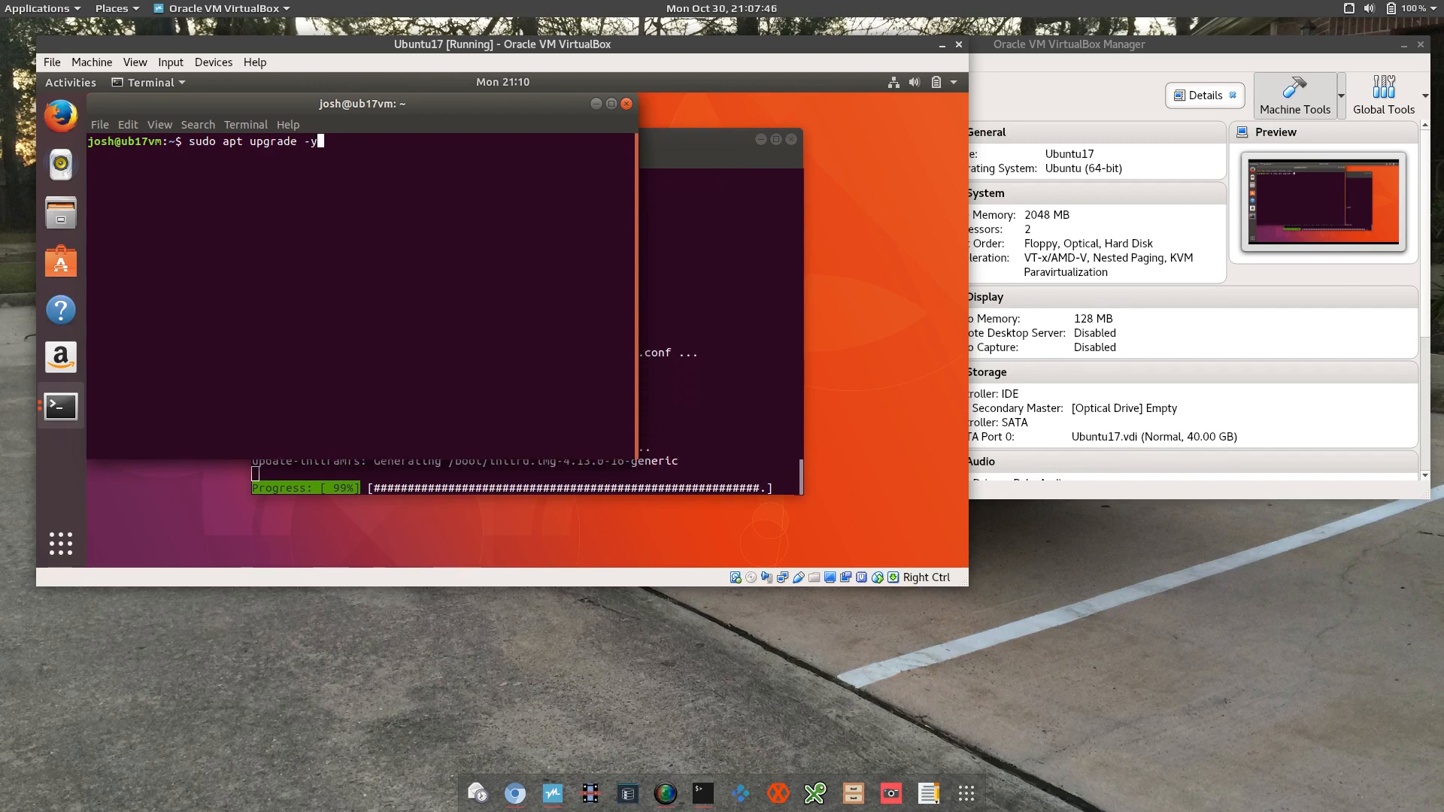
key("BackSpace")
key("BackSpace")
key("BackSpace")
key("BackSpace")
key("BackSpace")
key("BackSpace")
key("BackSpace")
key("BackSpace")
key("BackSpace")
key("BackSpace")
key("BackSpace")
key("BackSpace")
key("BackSpace")
key("BackSpace")
key("BackSpace")
key("BackSpace")
key("BackSpace")
key("BackSpace")
key("BackSpace")
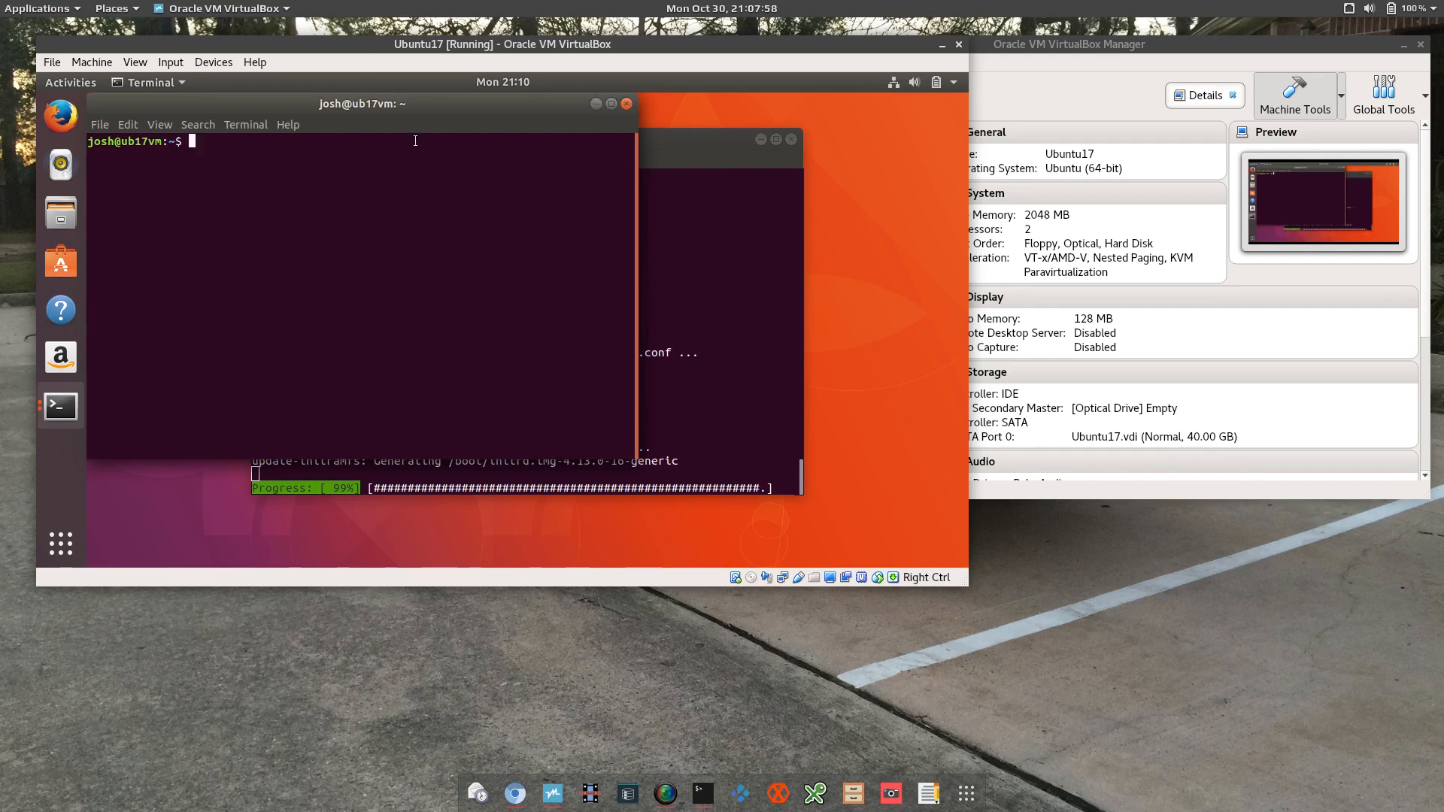
type("exit")
key("Return")
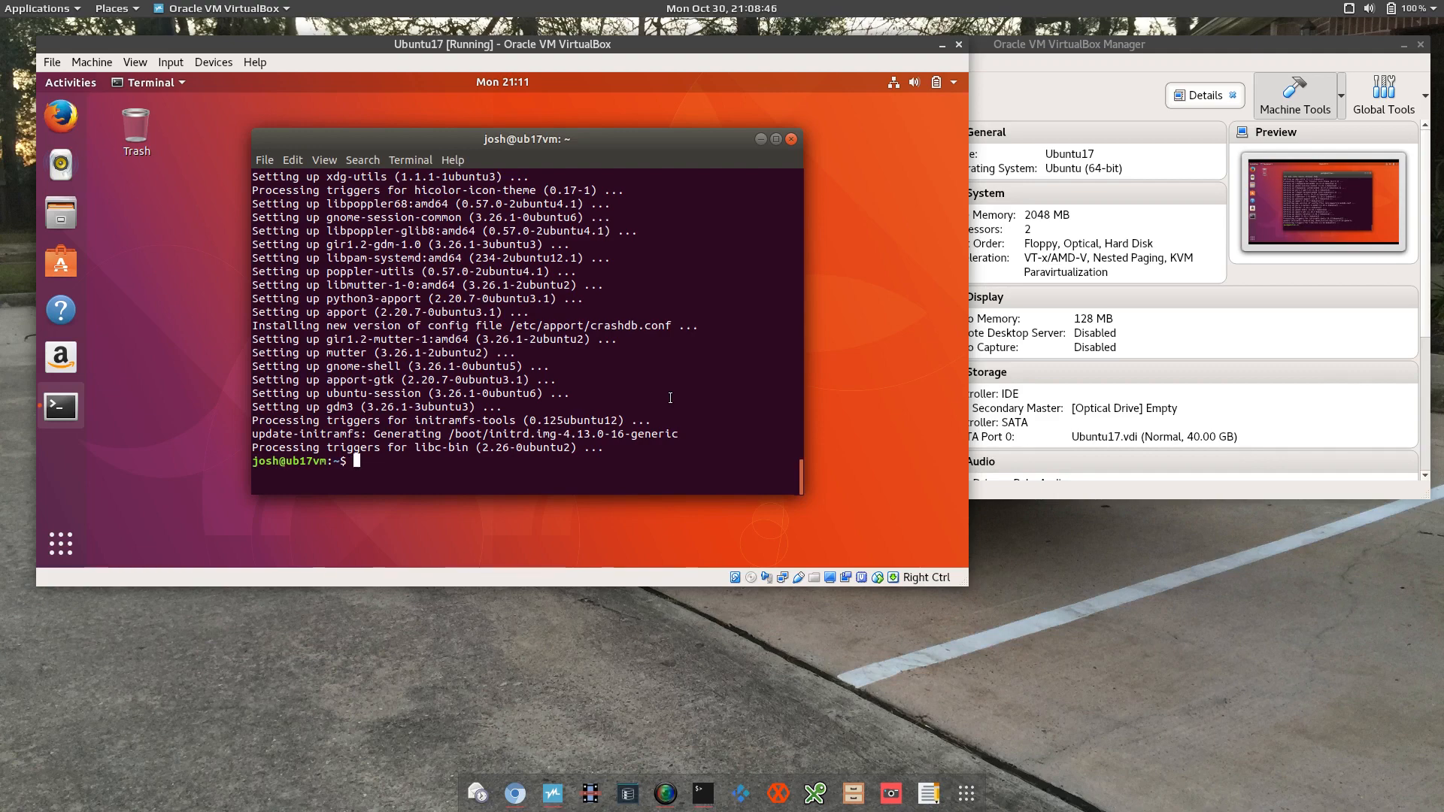
Reboot the guest system with sudo reboot now and sign back in with the account password.
type("sudo reboot now")
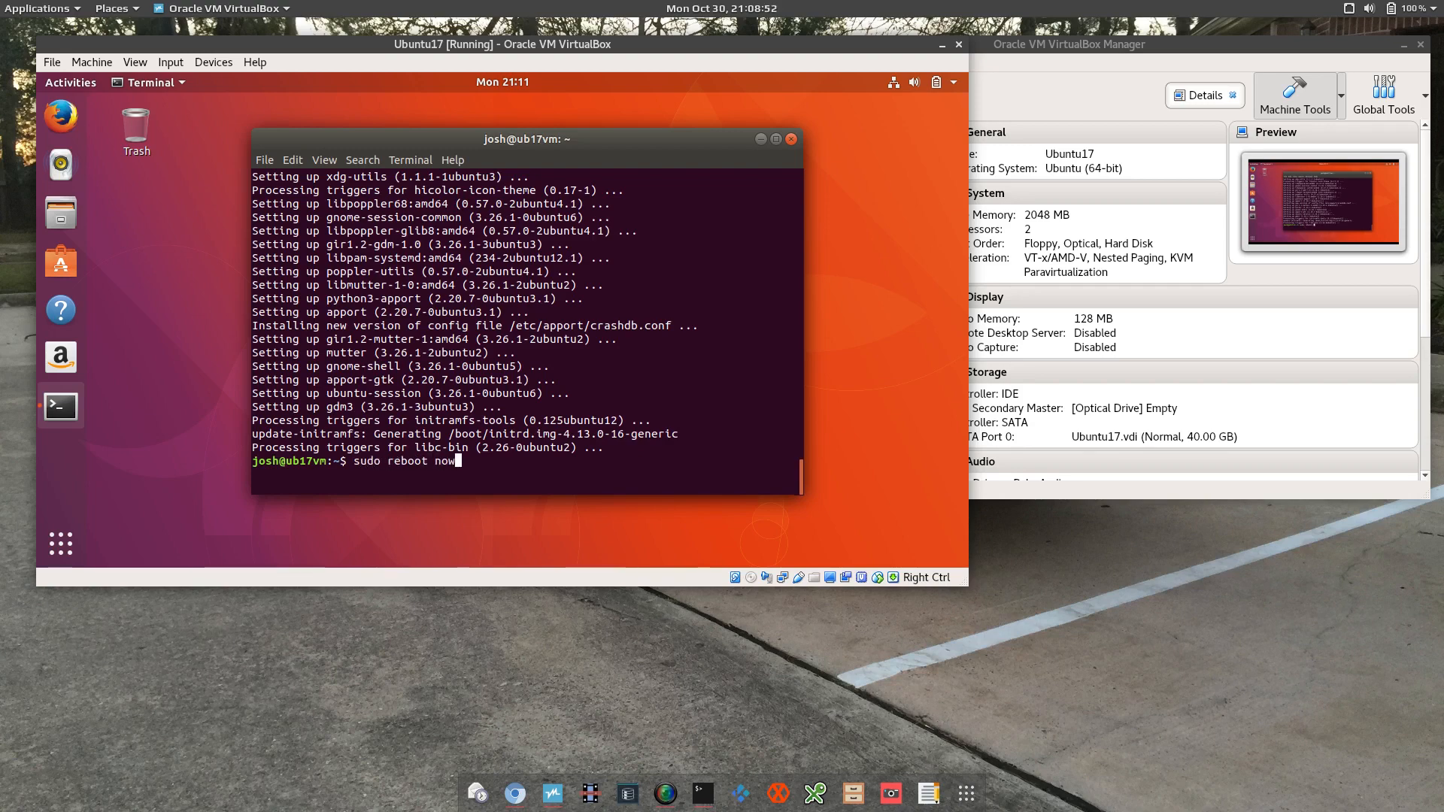
key("Return")
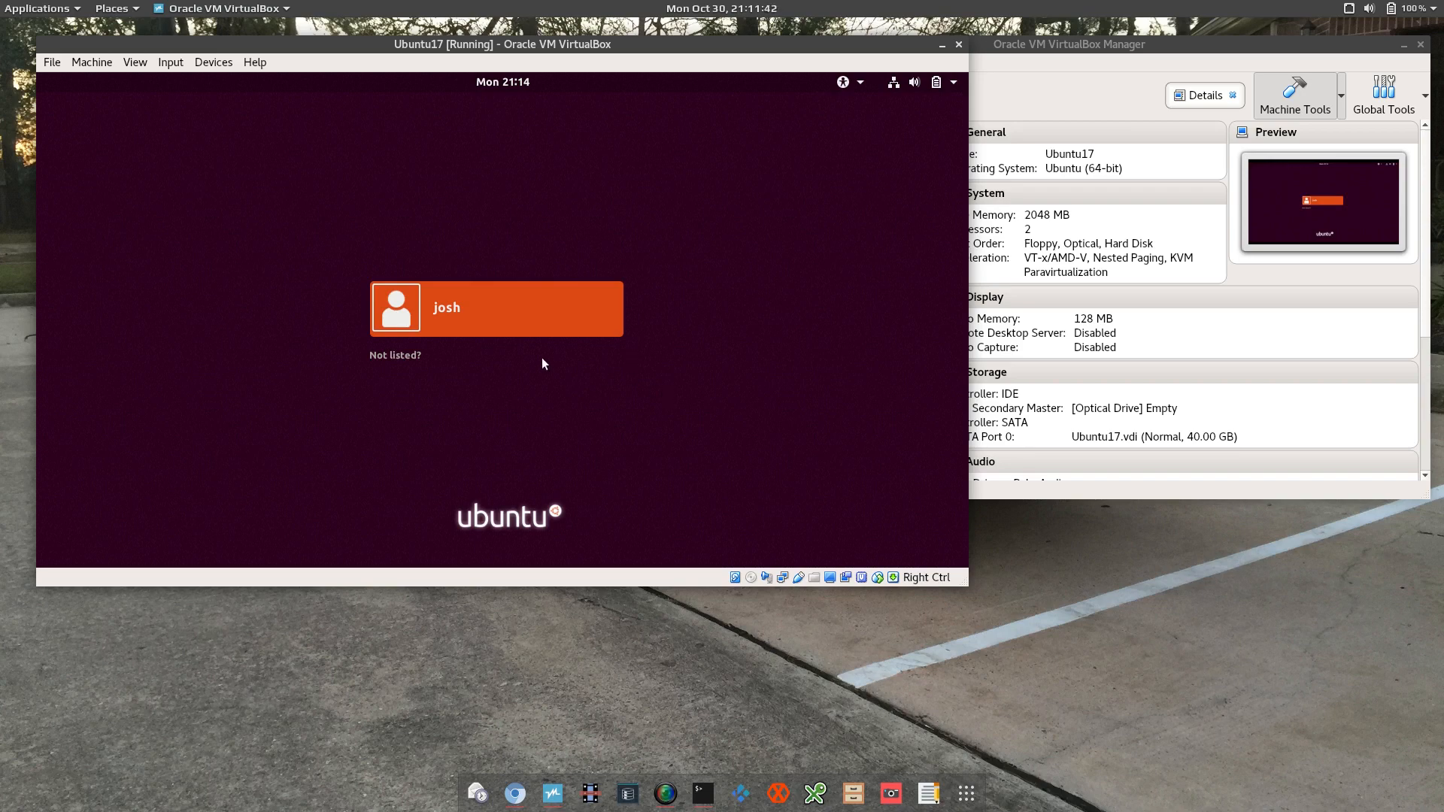
left_click(487, 322)
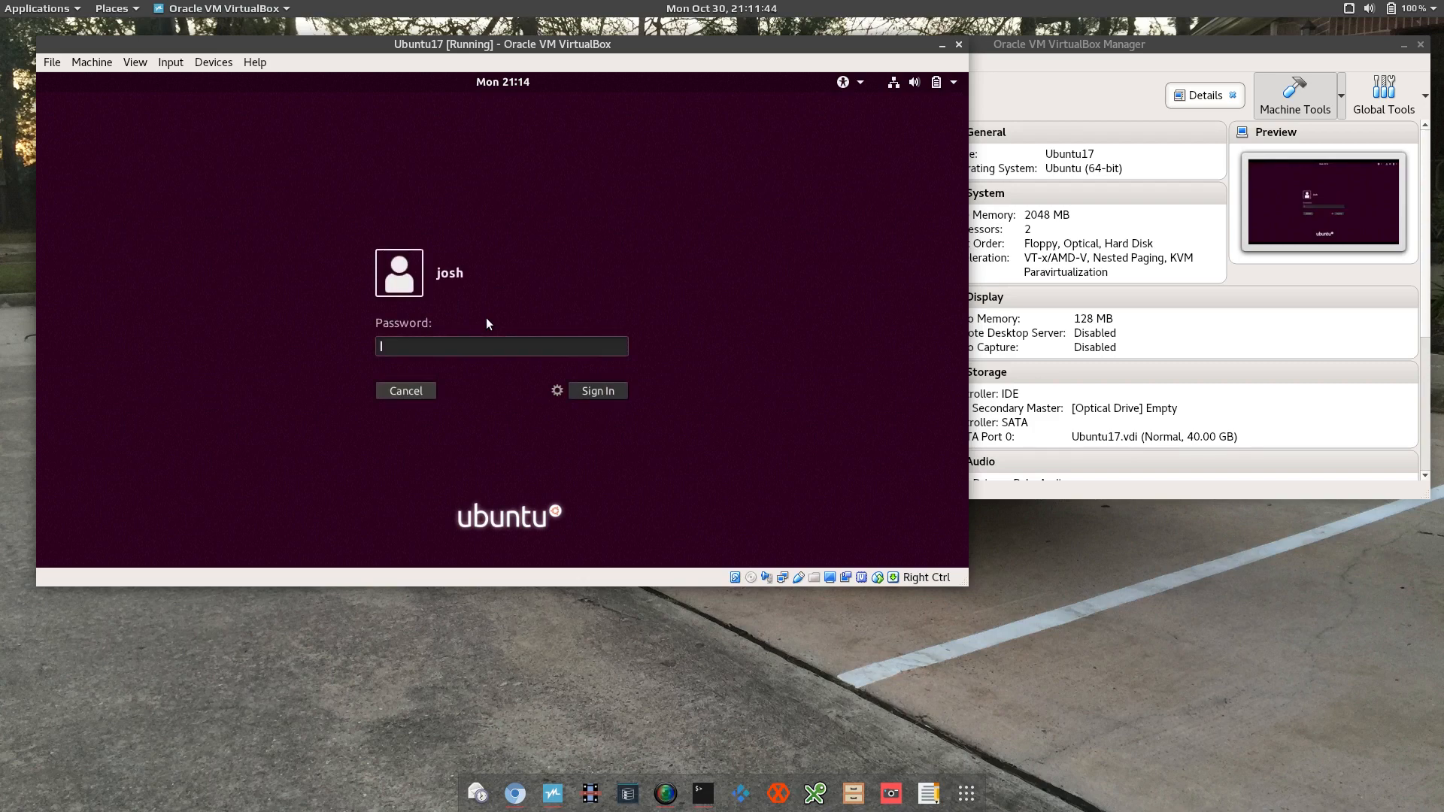
type("p")
type("•••")
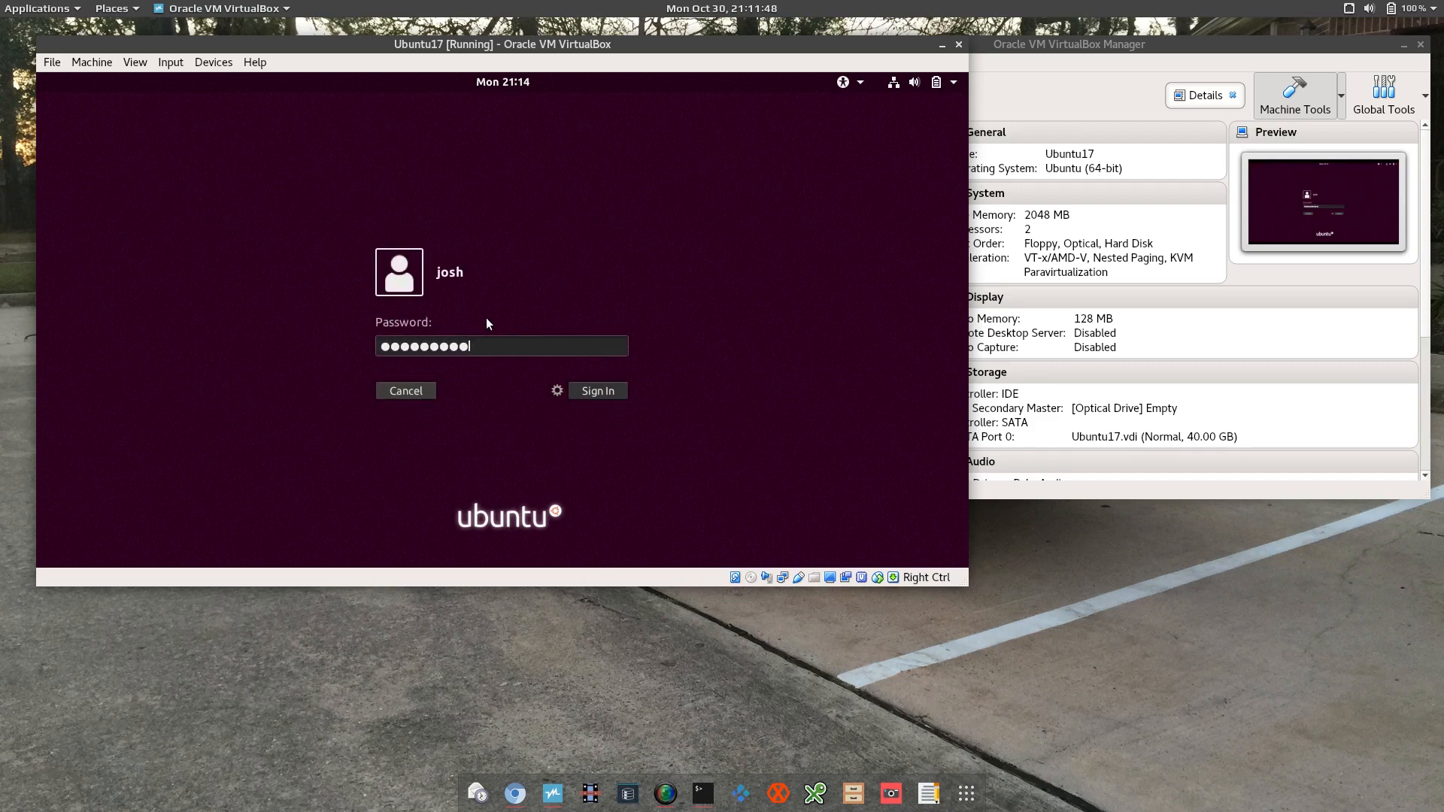
key("Return")
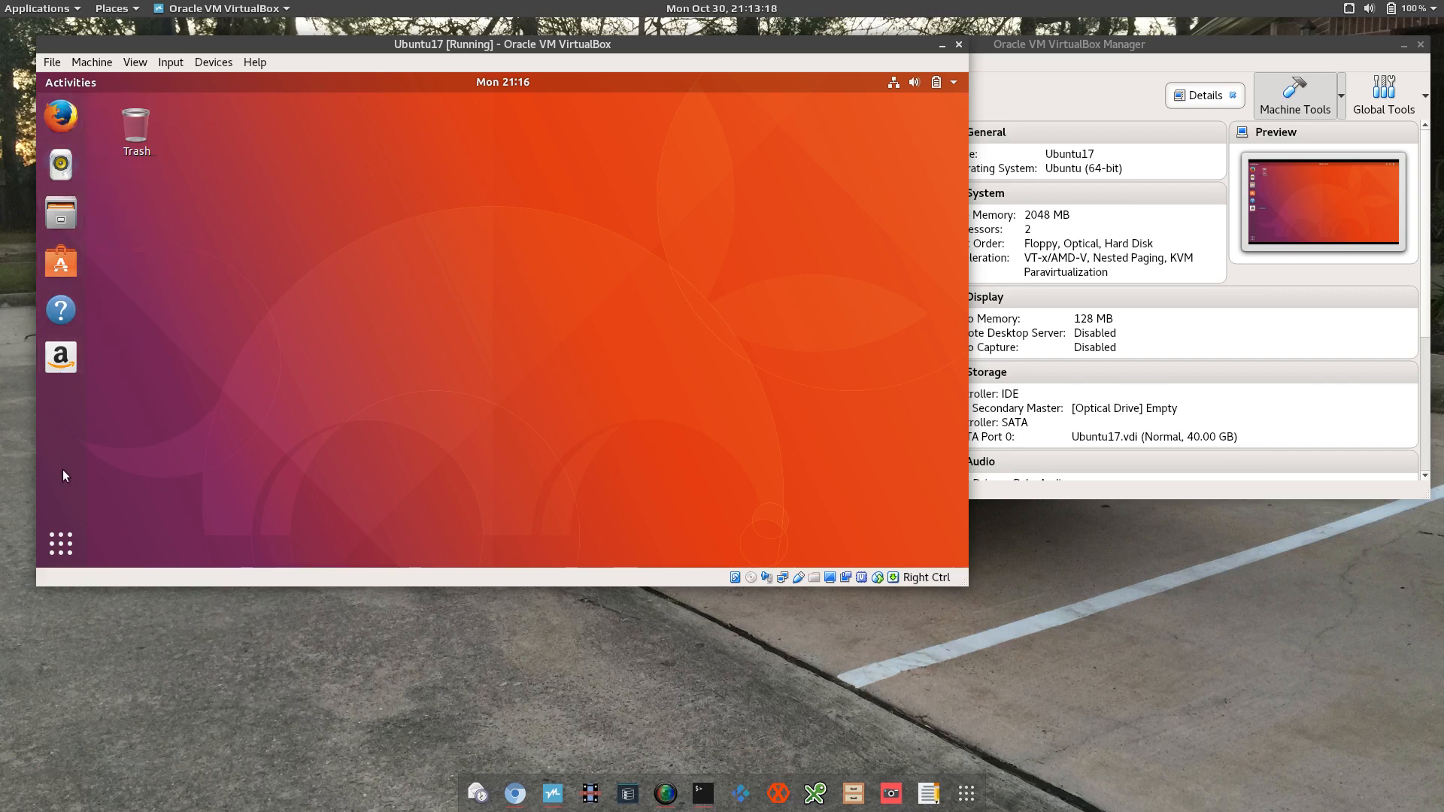
Look over the guest's installed applications and open the system Settings.
left_click(70, 538)
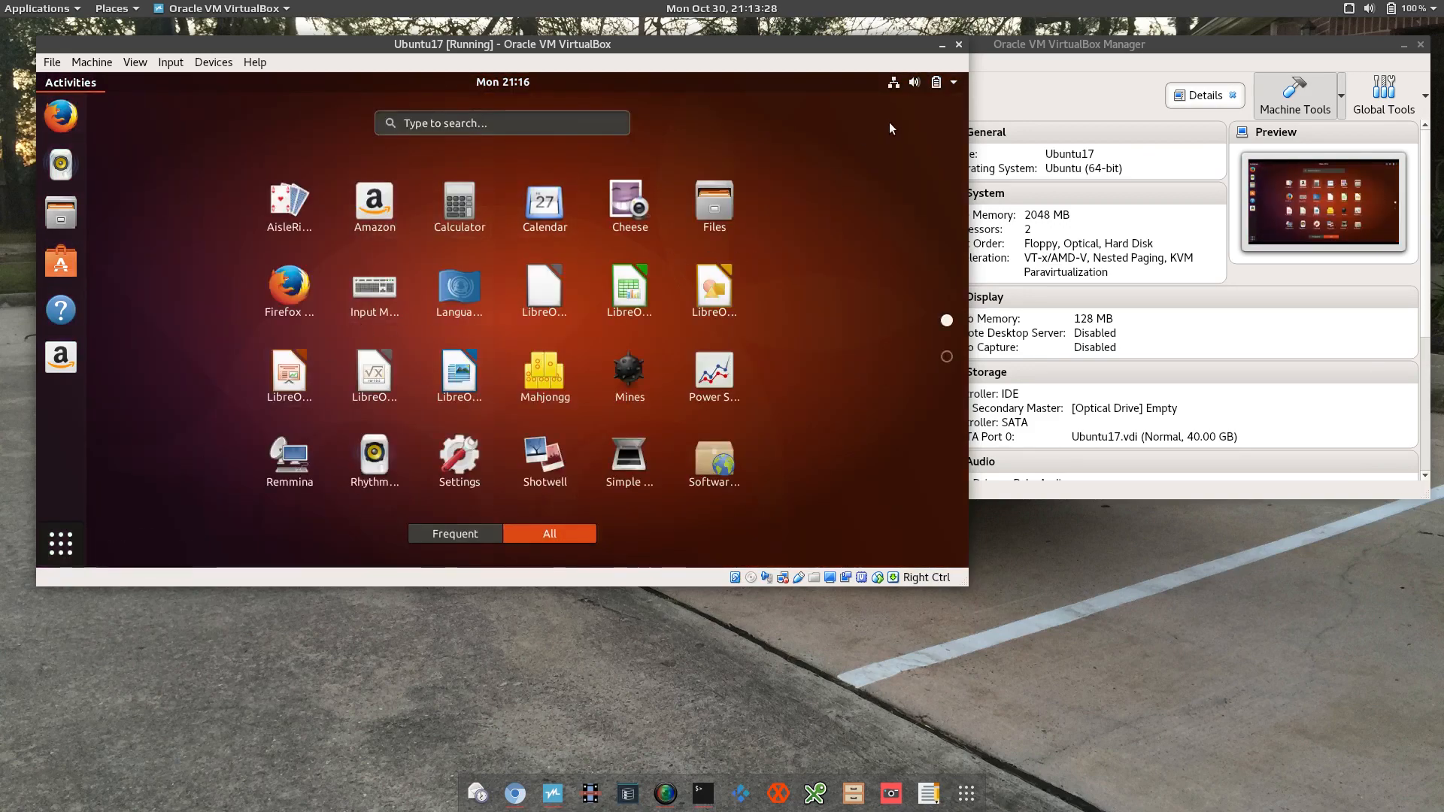
left_click(66, 543)
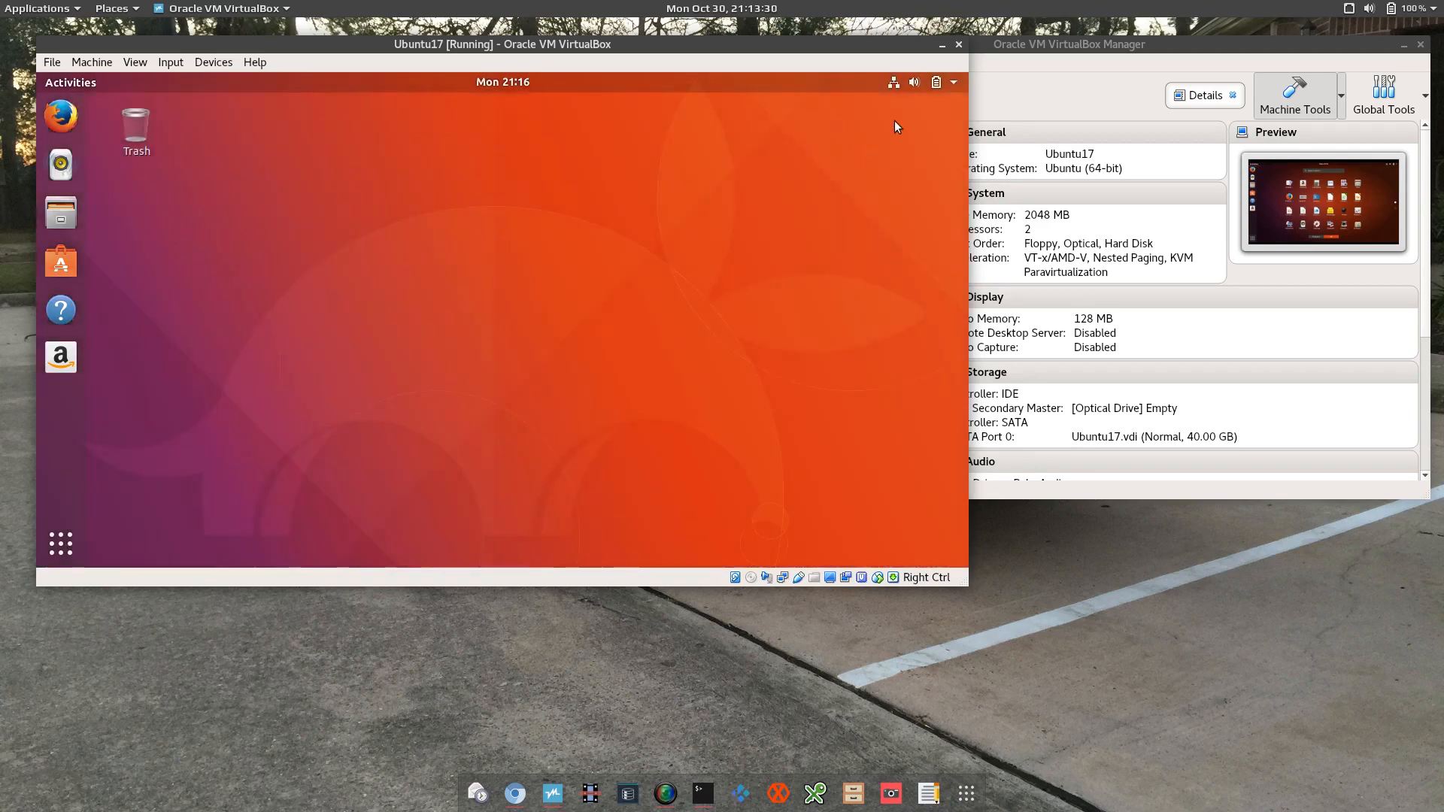
left_click(952, 86)
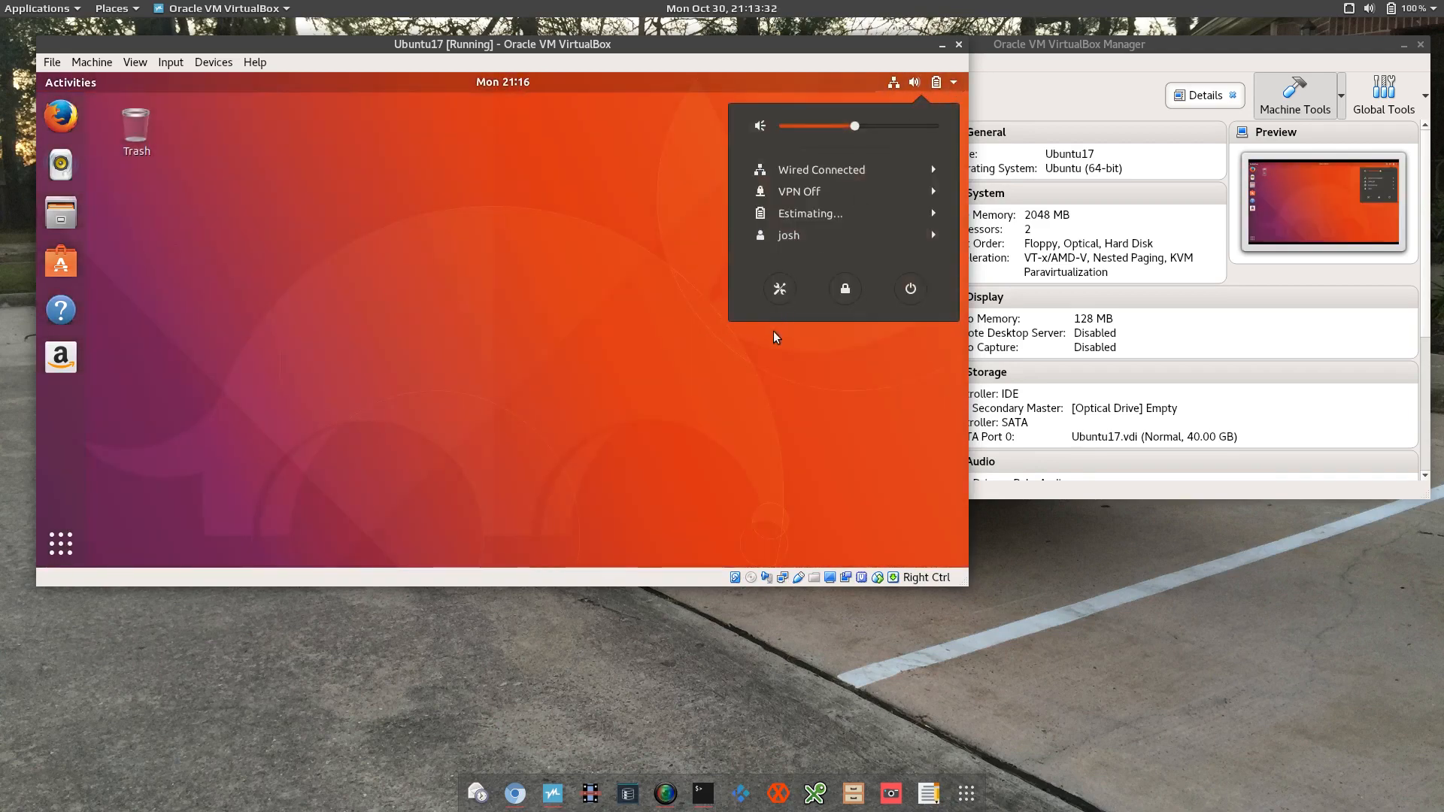
left_click(782, 291)
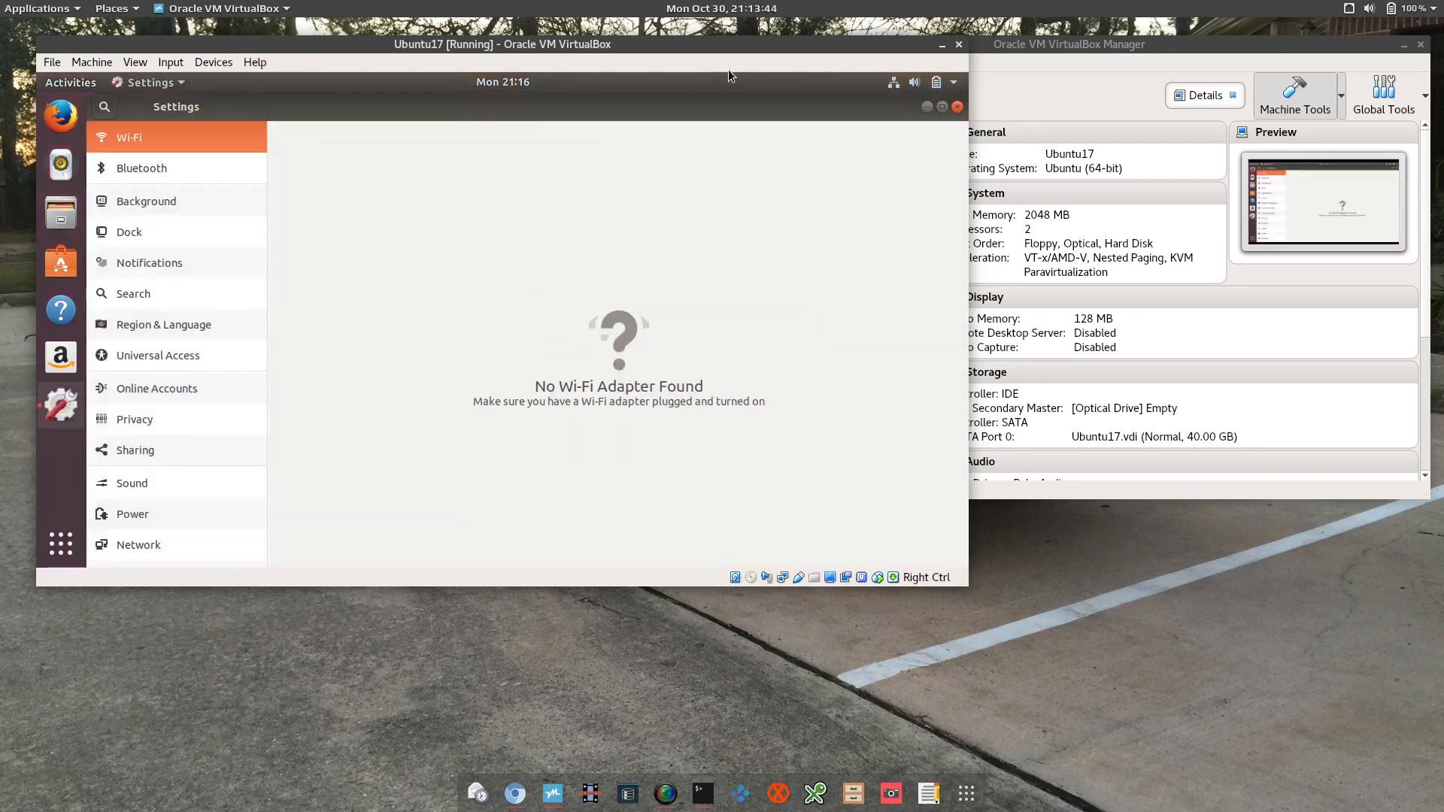
Switch the virtual machine to full-screen mode and restore the maximized Settings window as a smaller window on the desktop.
left_click(136, 63)
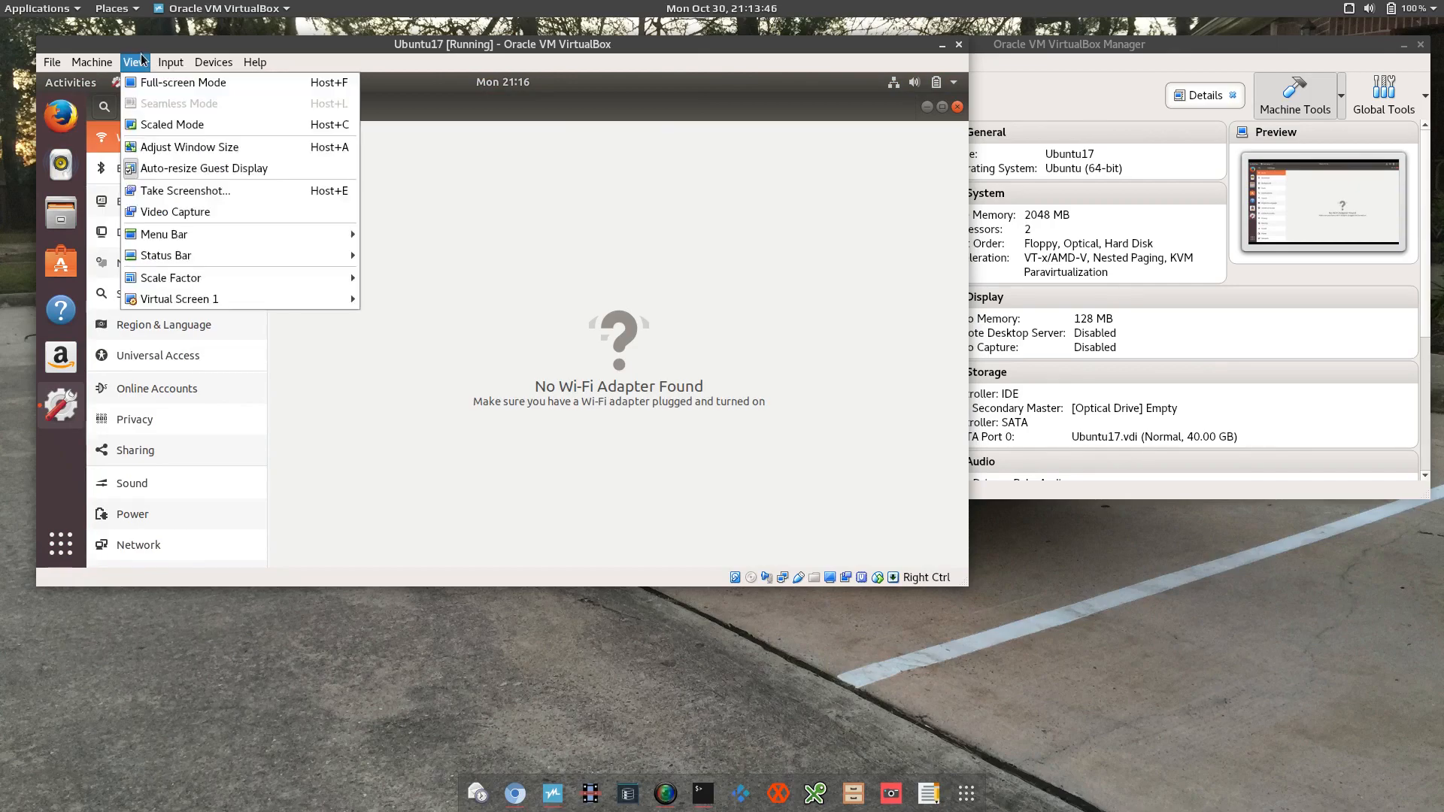
left_click(173, 82)
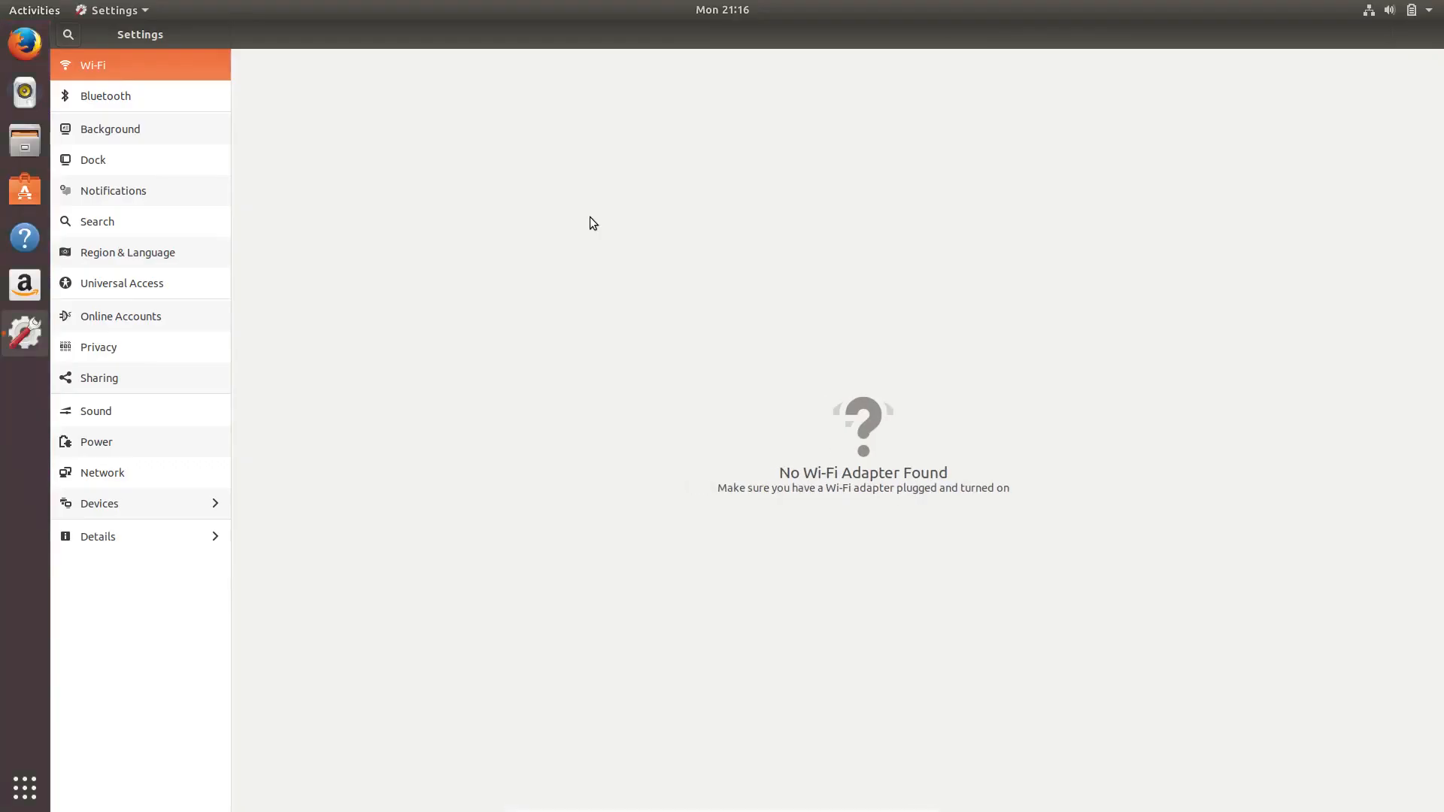
double_click(649, 23)
left_click_drag(400, 49, 604, 169)
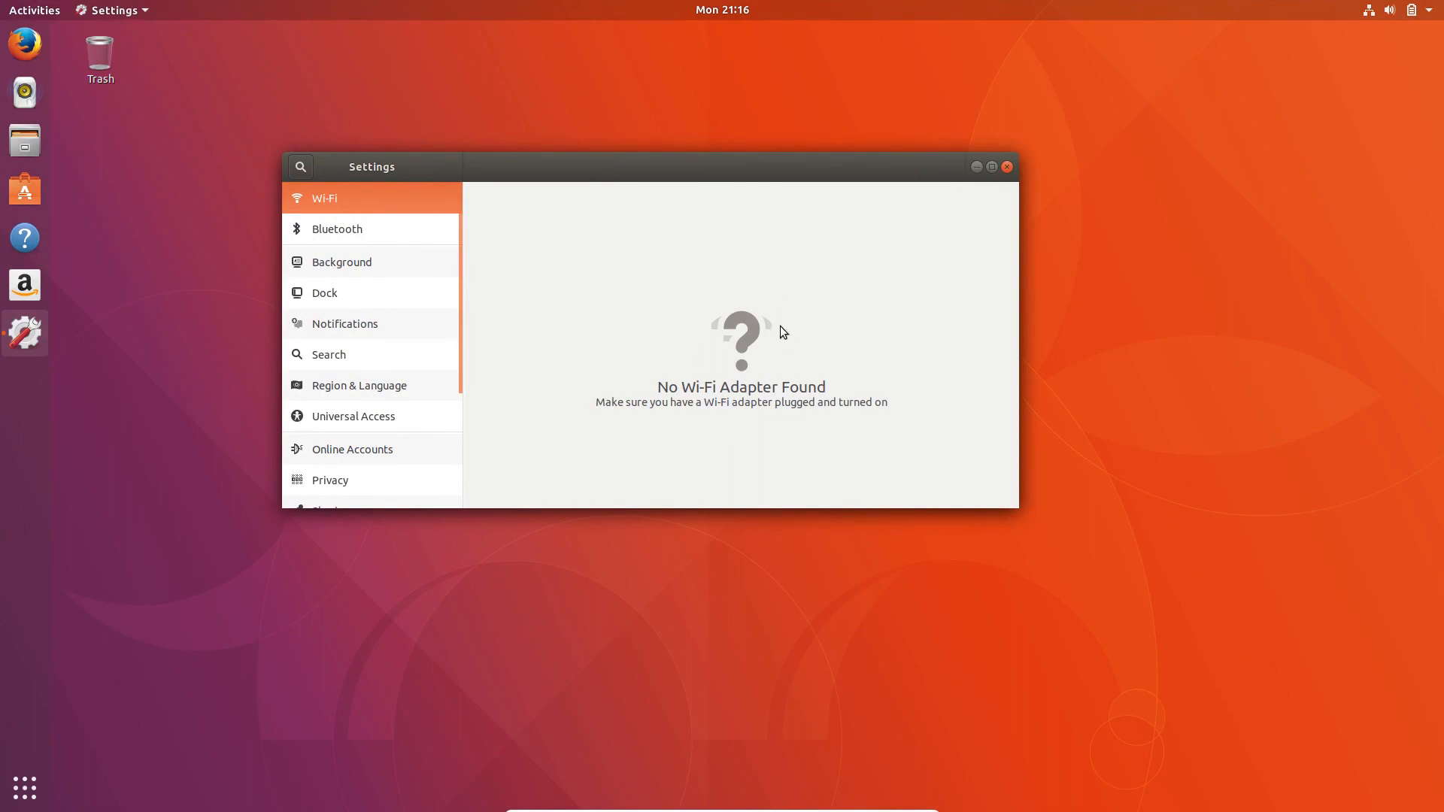
Set the desktop background to the wallpaper of a green island above clear turquoise water.
left_click(359, 232)
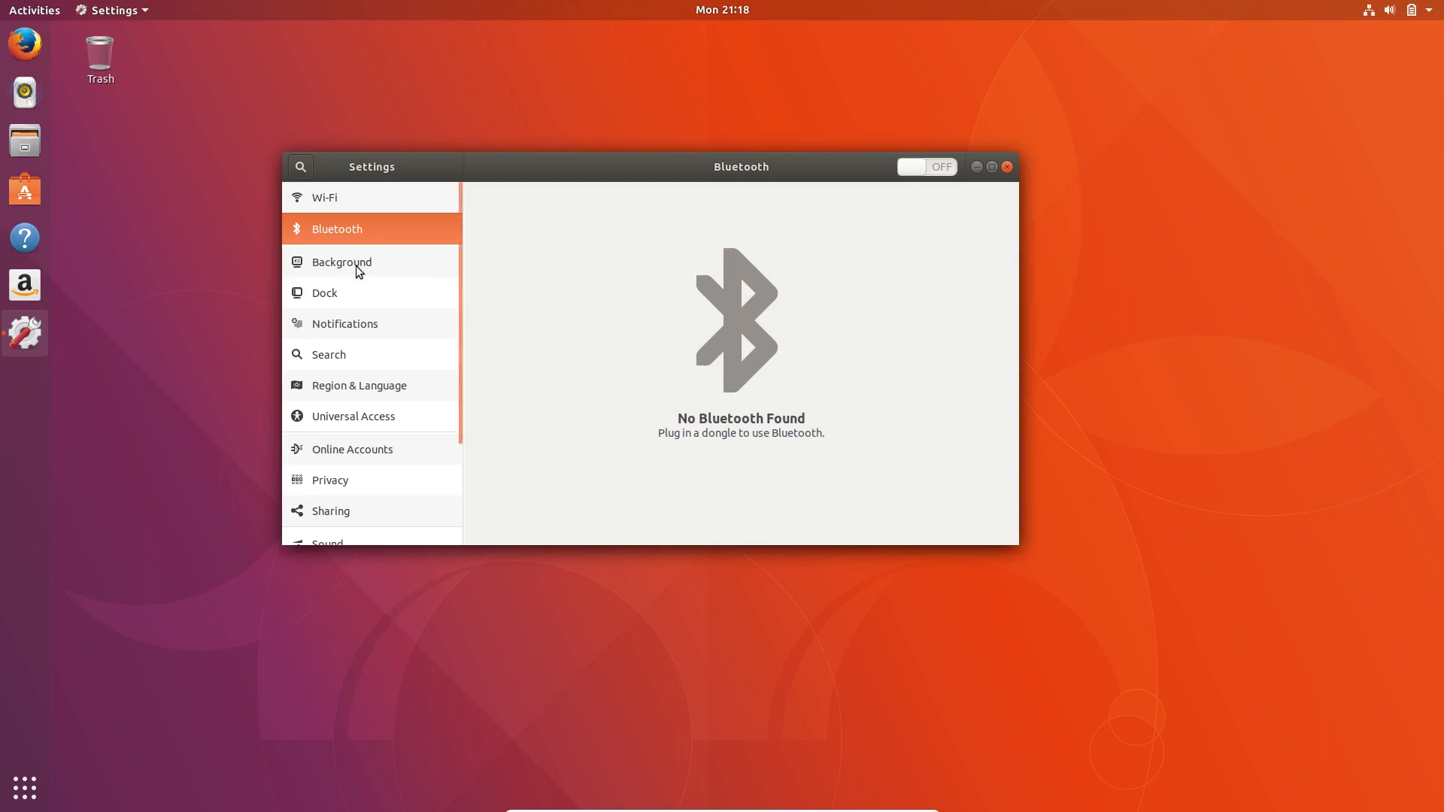
left_click(366, 260)
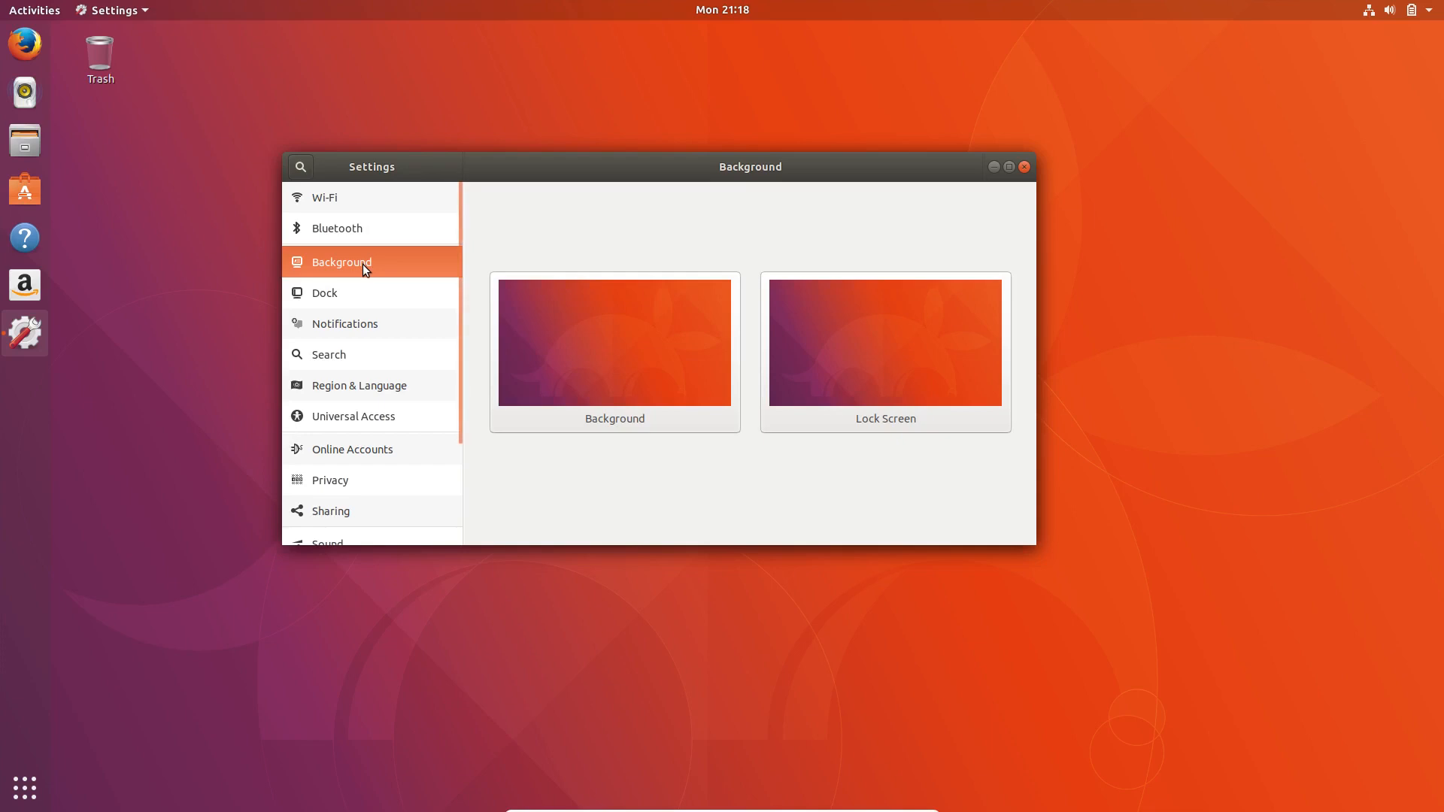
left_click(596, 334)
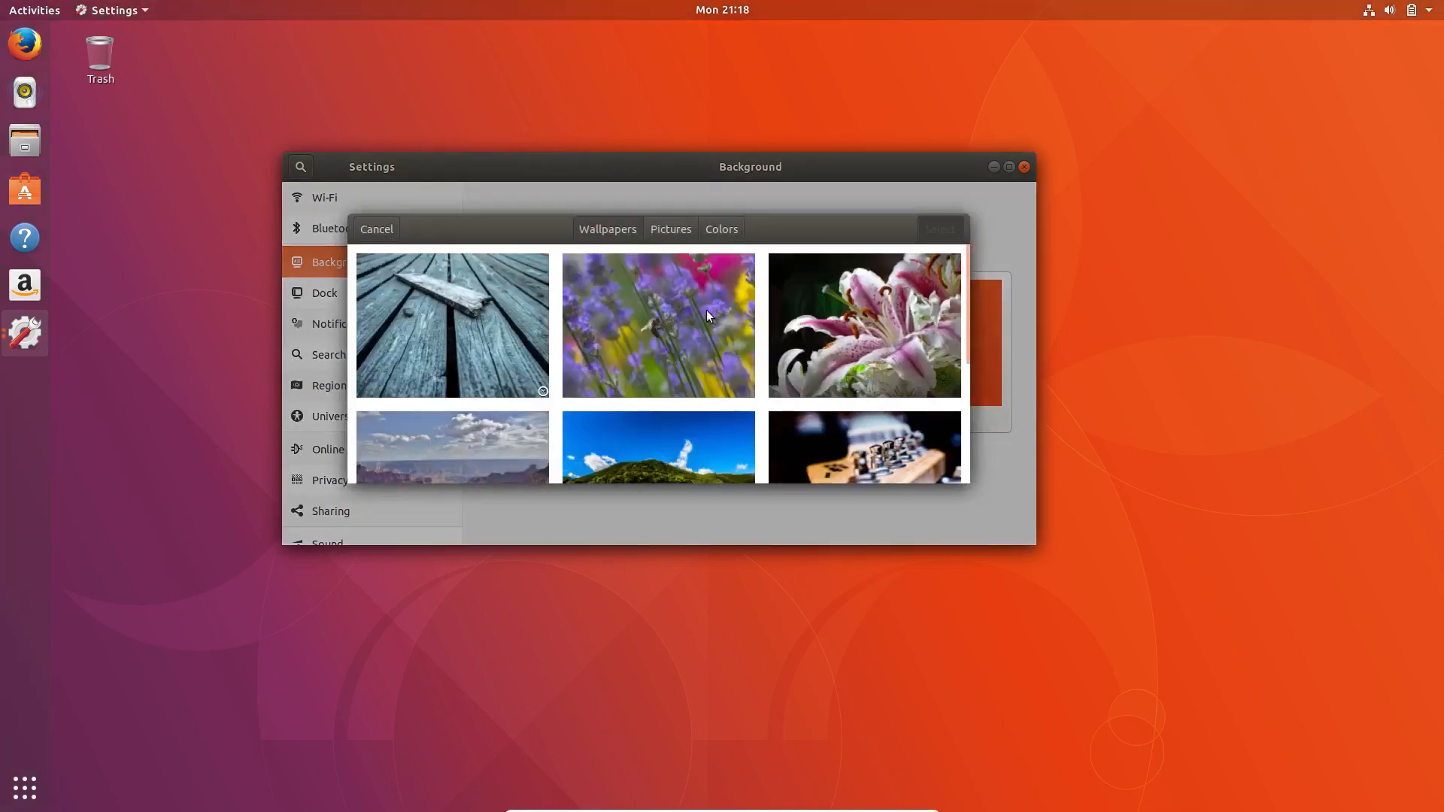
scroll(662, 318, "down", 2)
left_click(656, 290)
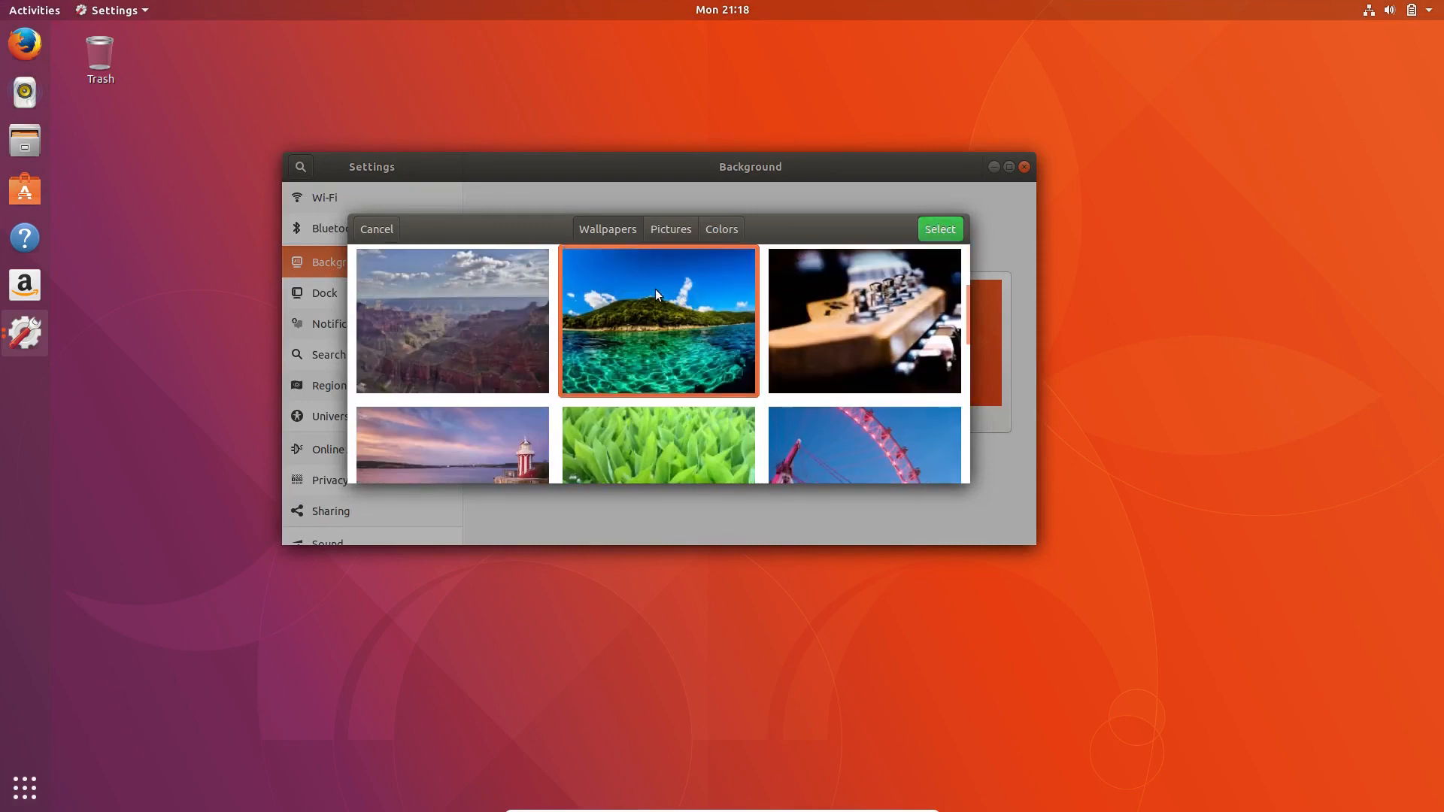
left_click(940, 228)
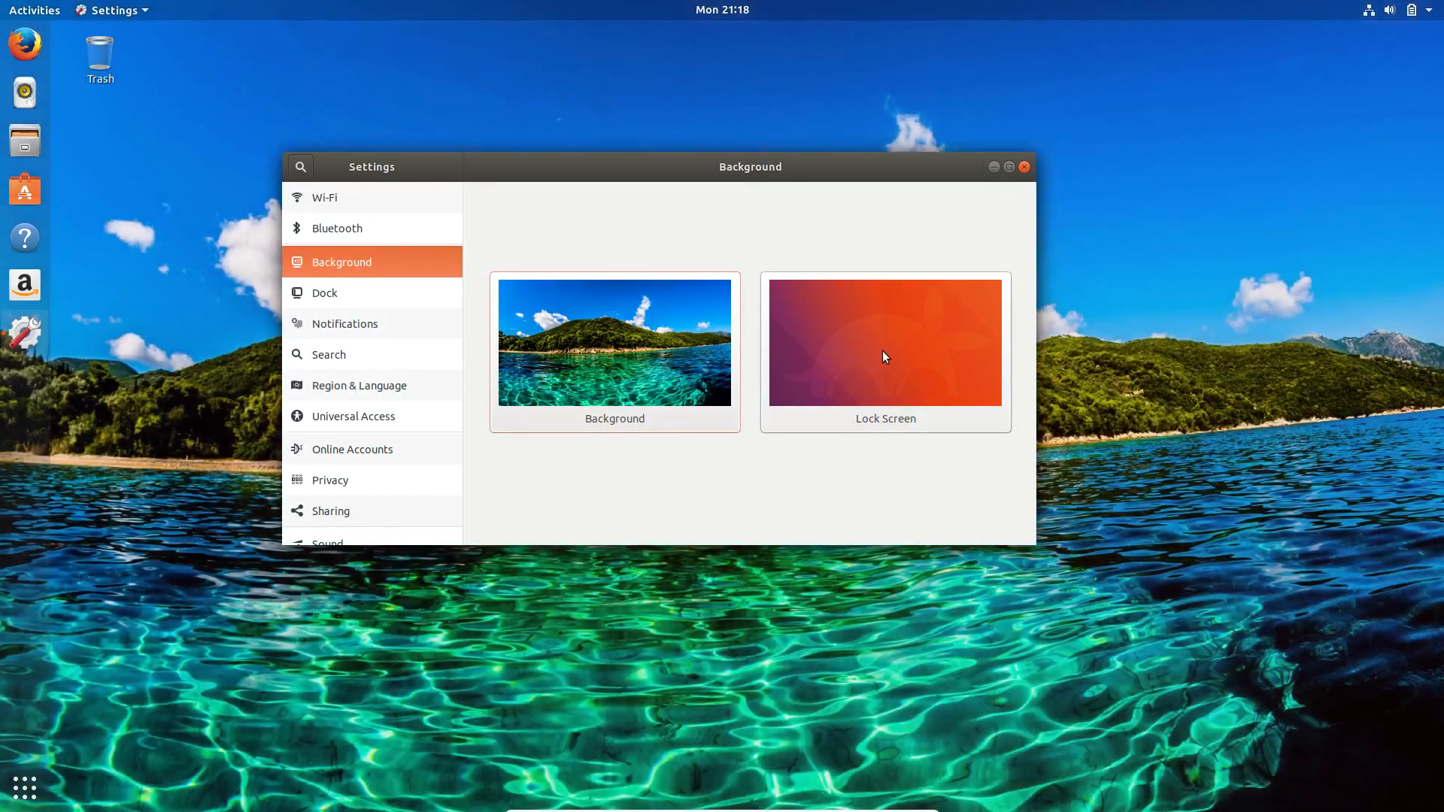
Set the lock screen and the desktop background to the grey wooden planks wallpaper that changes throughout the day.
left_click(884, 355)
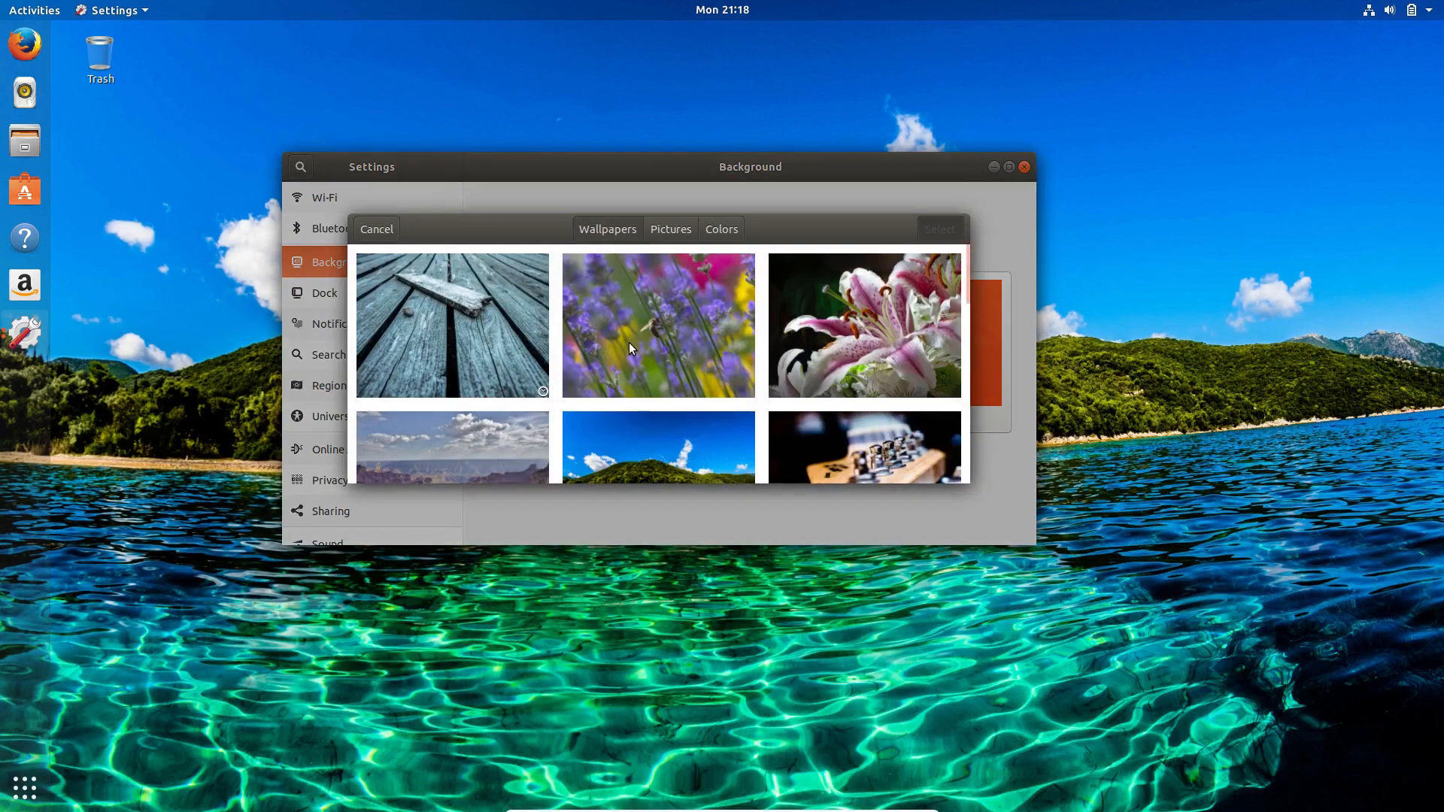
left_click(488, 334)
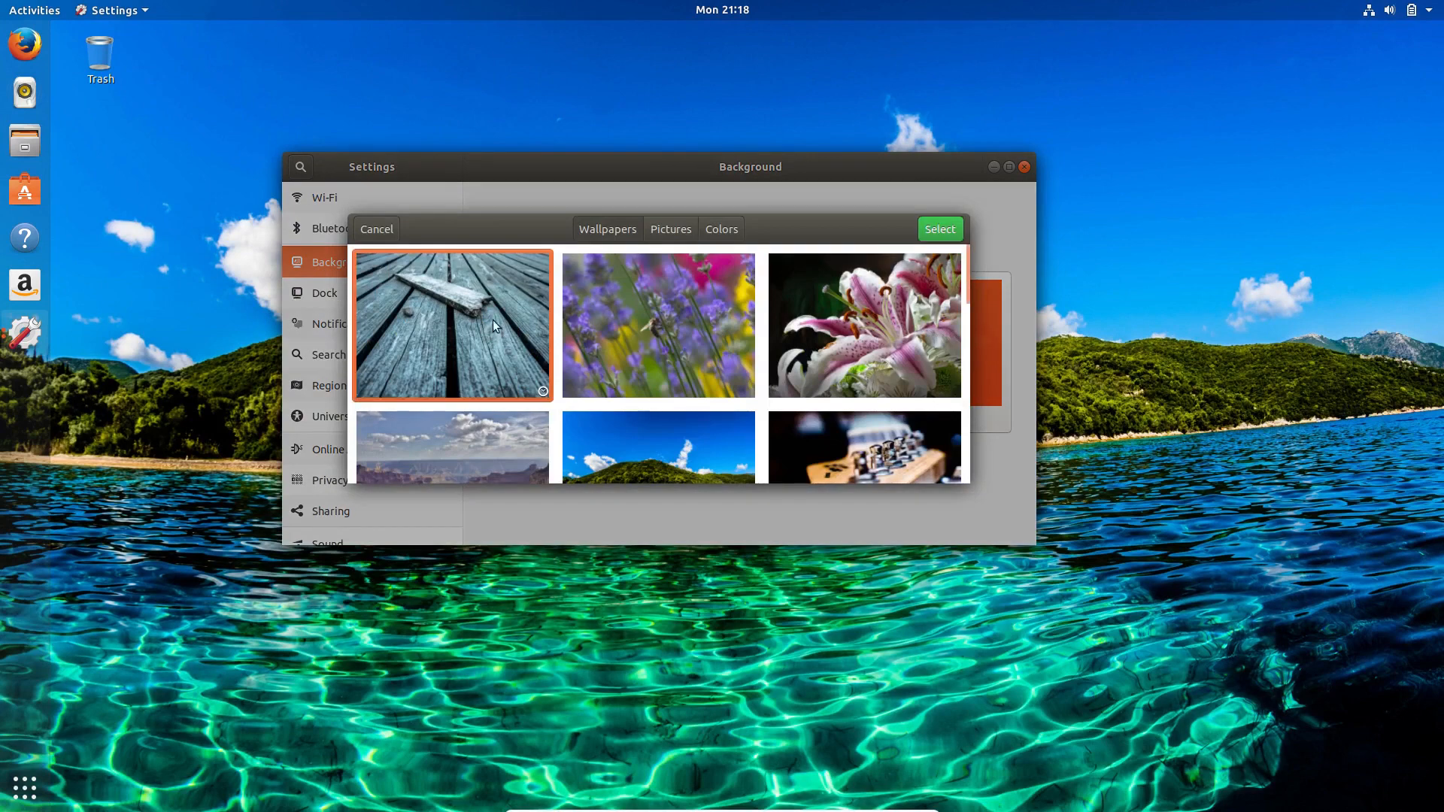
left_click(940, 229)
left_click(601, 349)
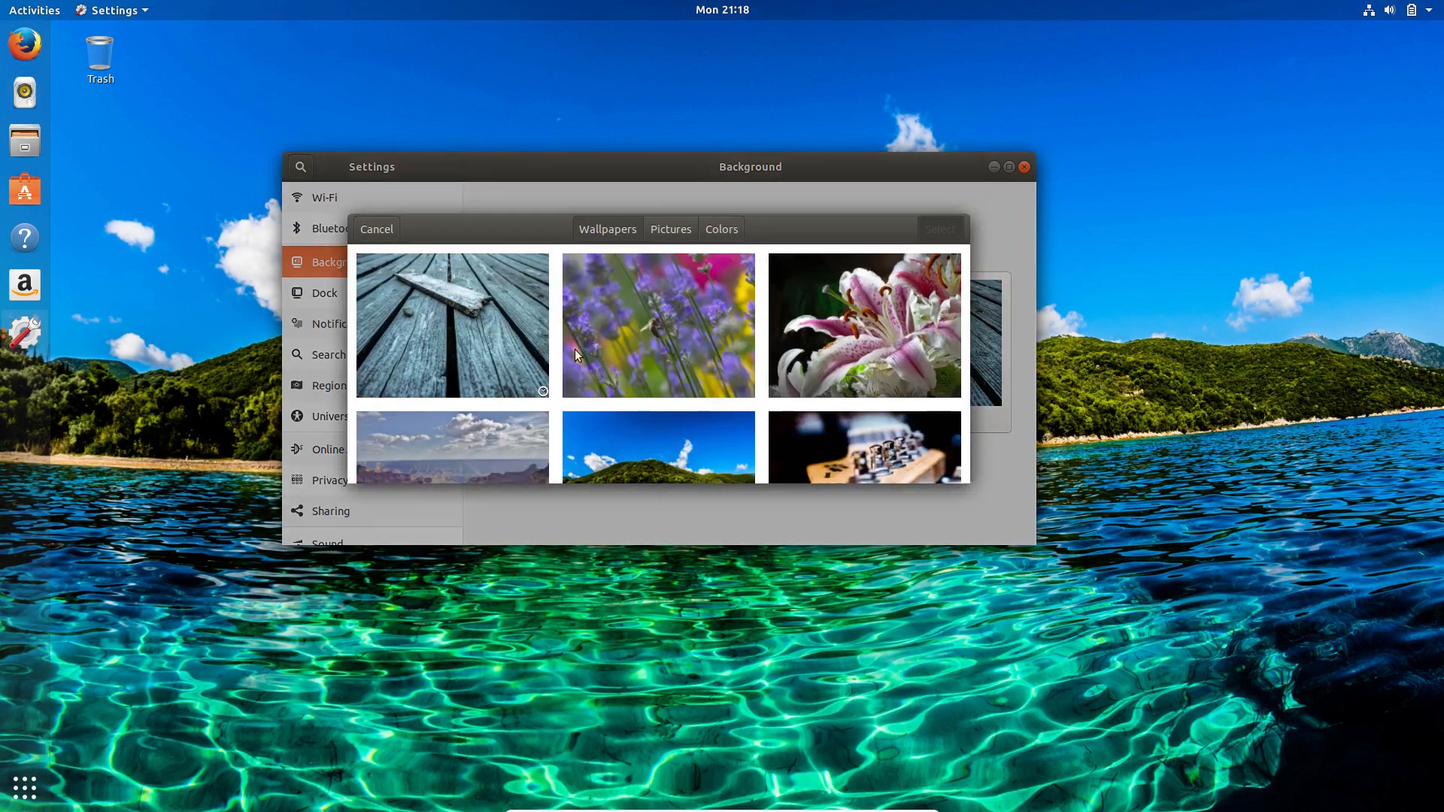
left_click(451, 340)
left_click(939, 229)
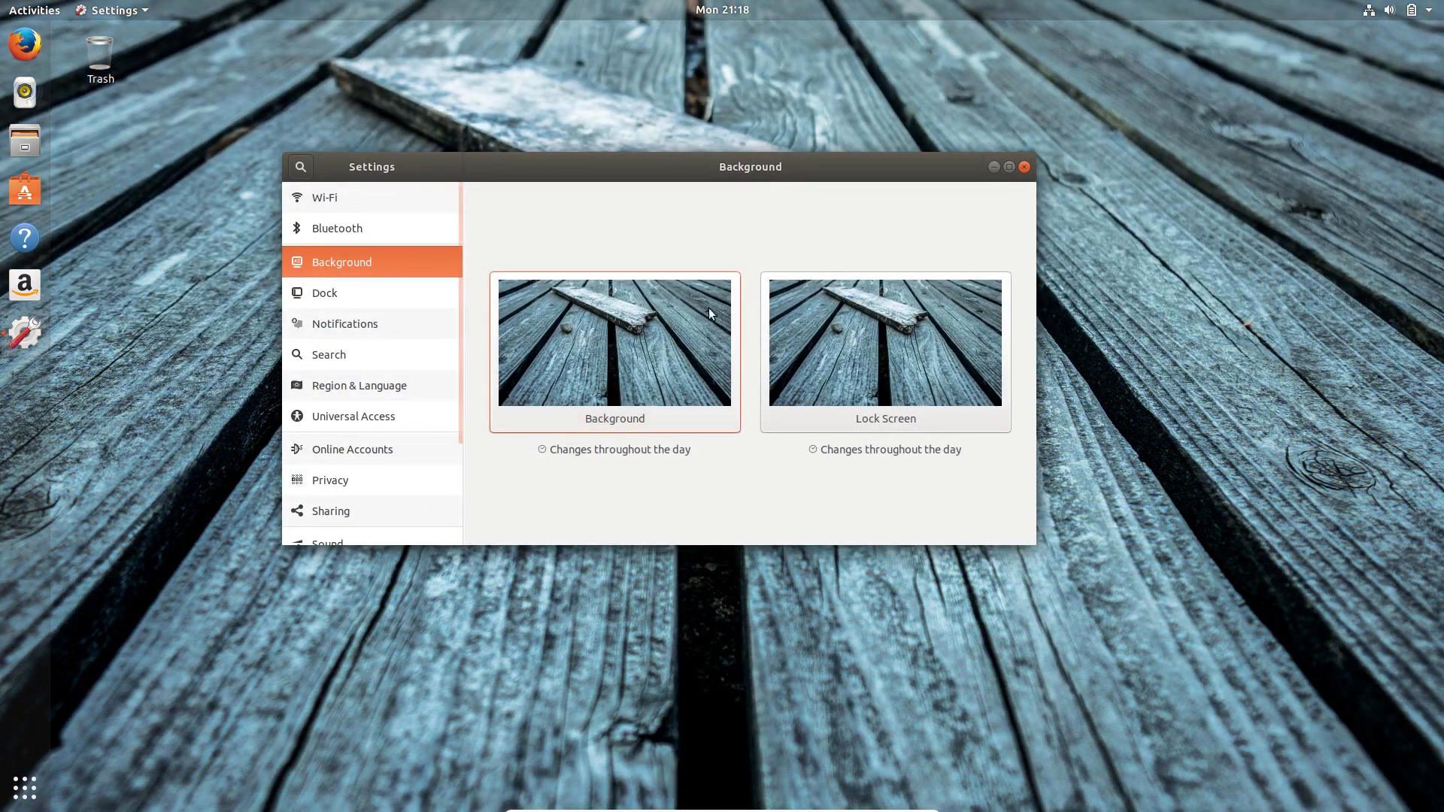
Set the desktop background to the wallpaper of a person overlooking a fjord between snowy mountains.
left_click(660, 349)
scroll(740, 350, "down", 5)
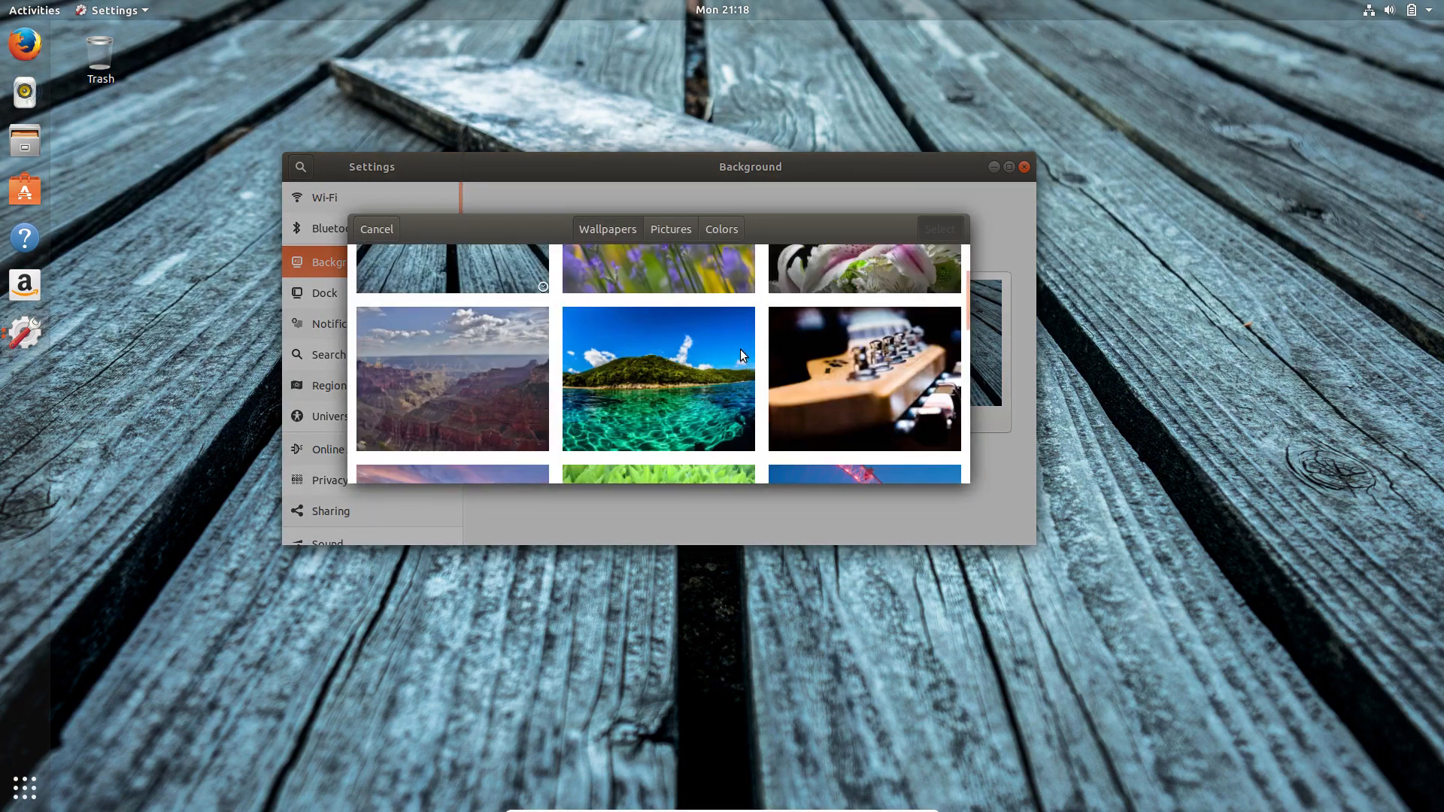
scroll(741, 349, "down", 2)
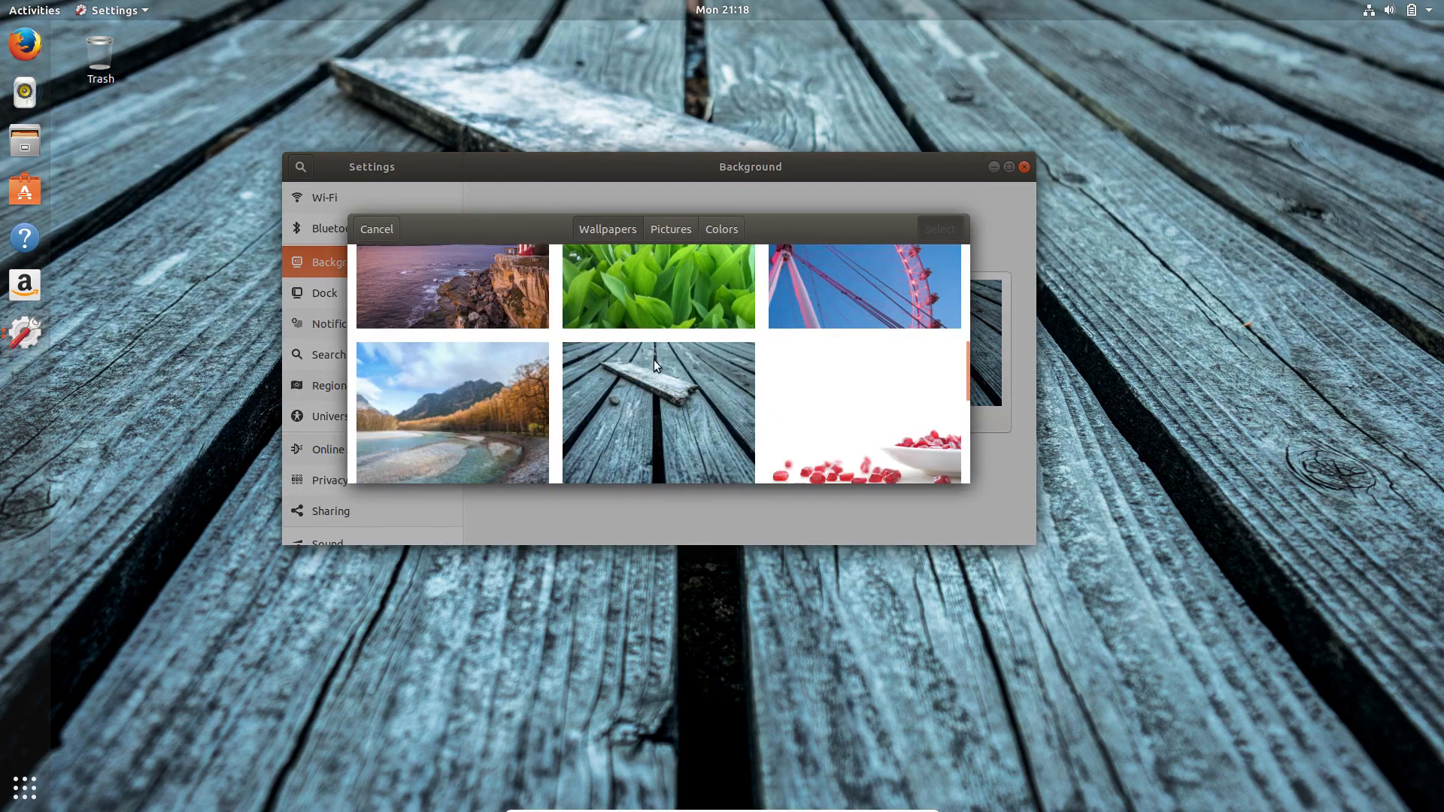
scroll(653, 359, "down", 2)
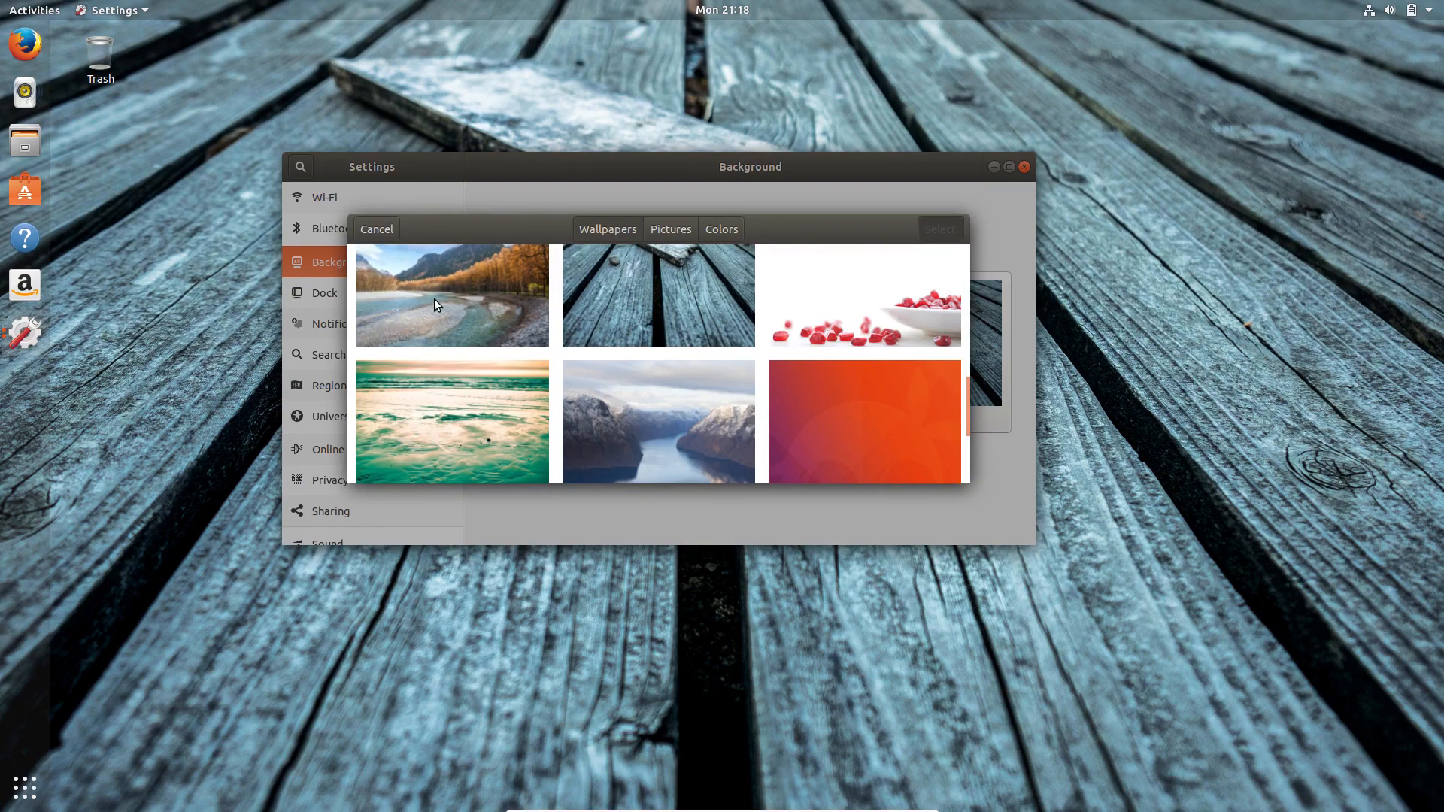
scroll(434, 299, "down", 3)
scroll(474, 346, "down", 2)
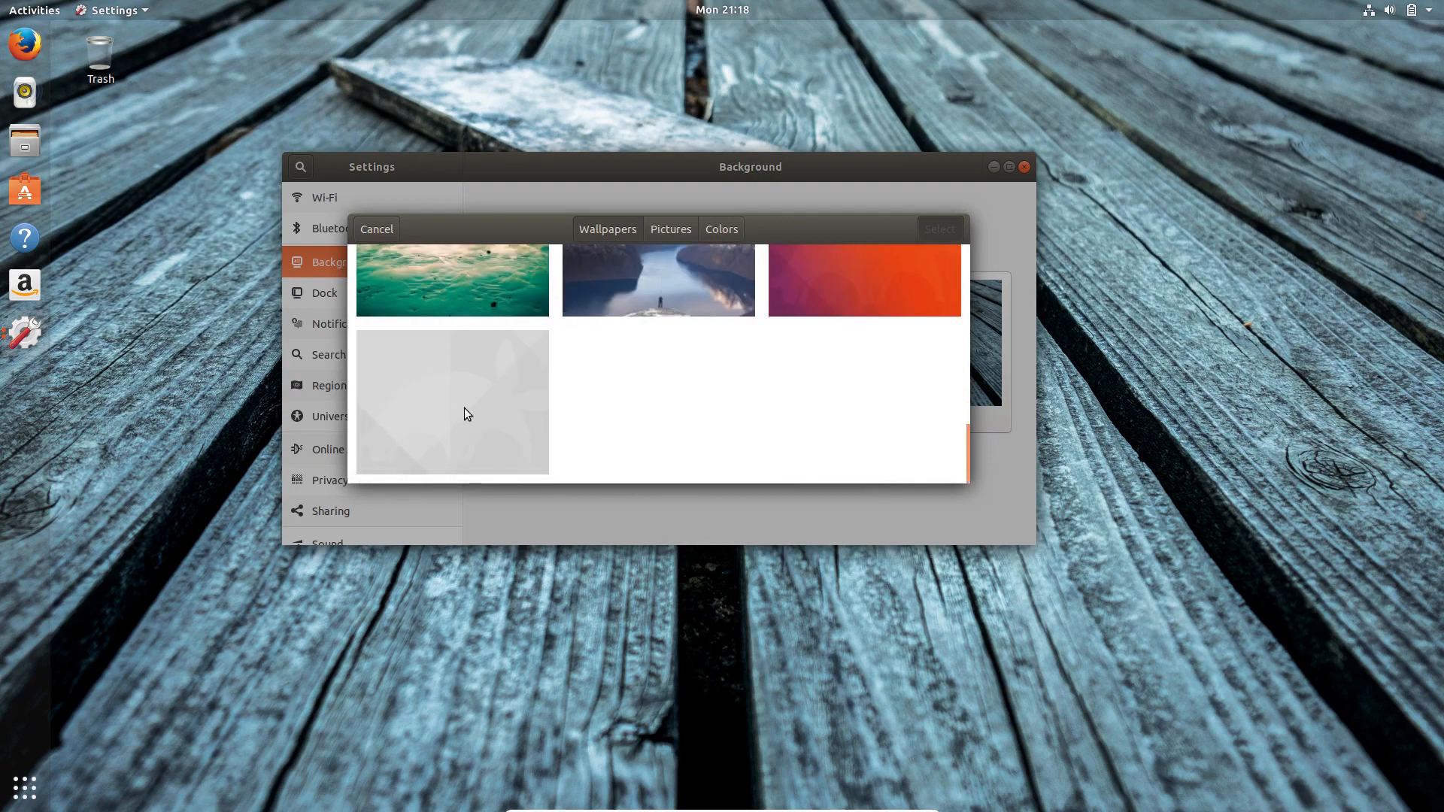
left_click(621, 301)
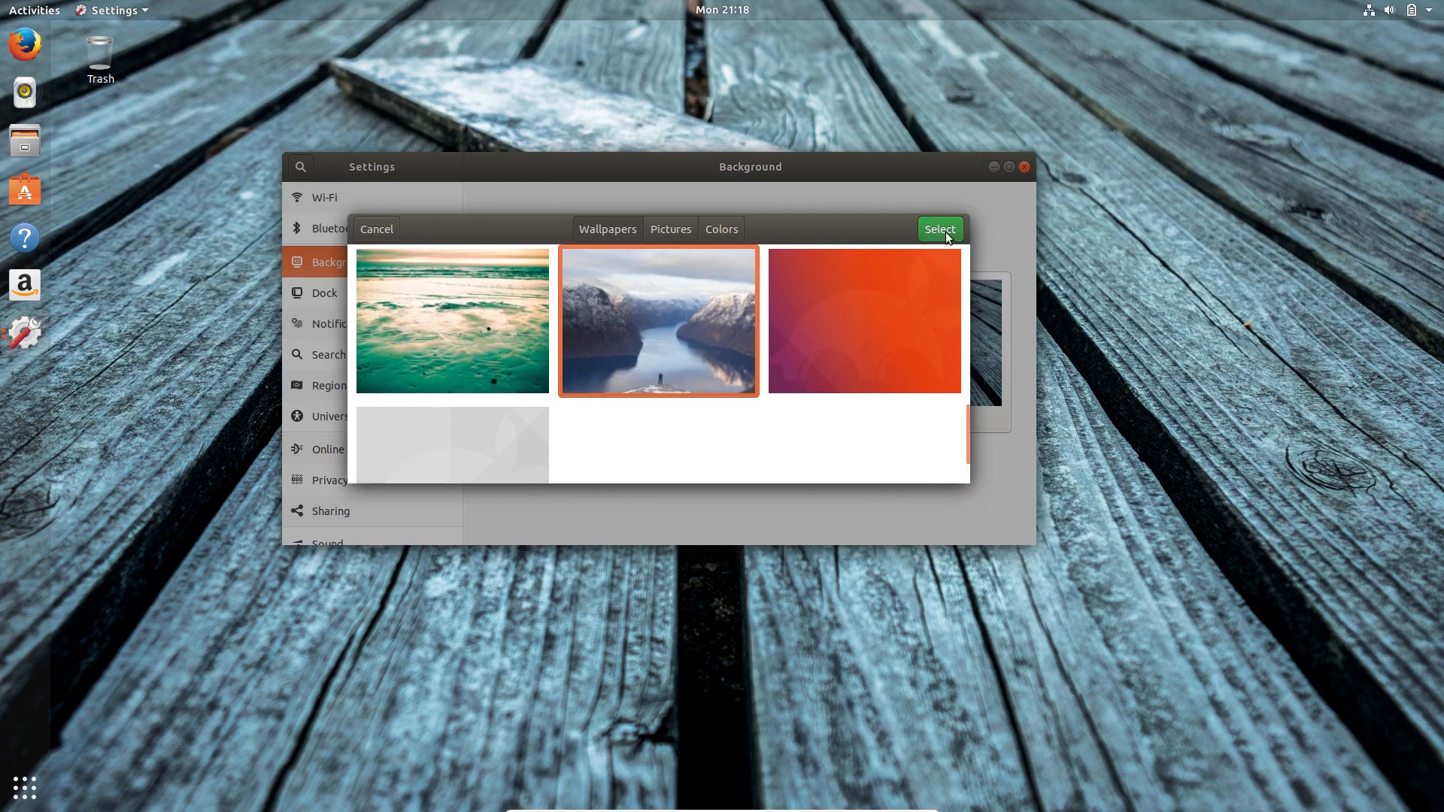
double_click(651, 346)
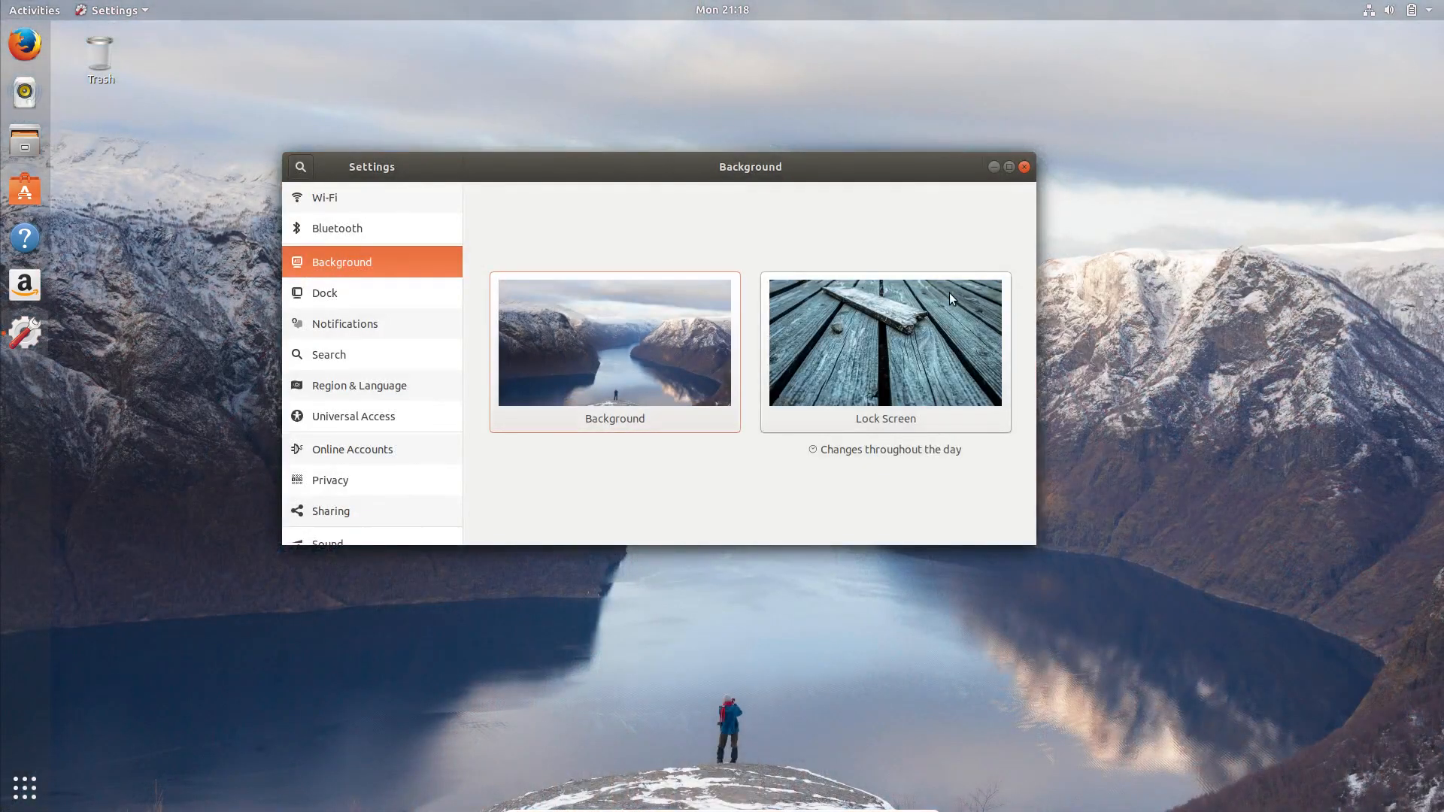
Set the lock screen to the same fjord wallpaper as the desktop background.
left_click(896, 374)
scroll(714, 353, "down", 10)
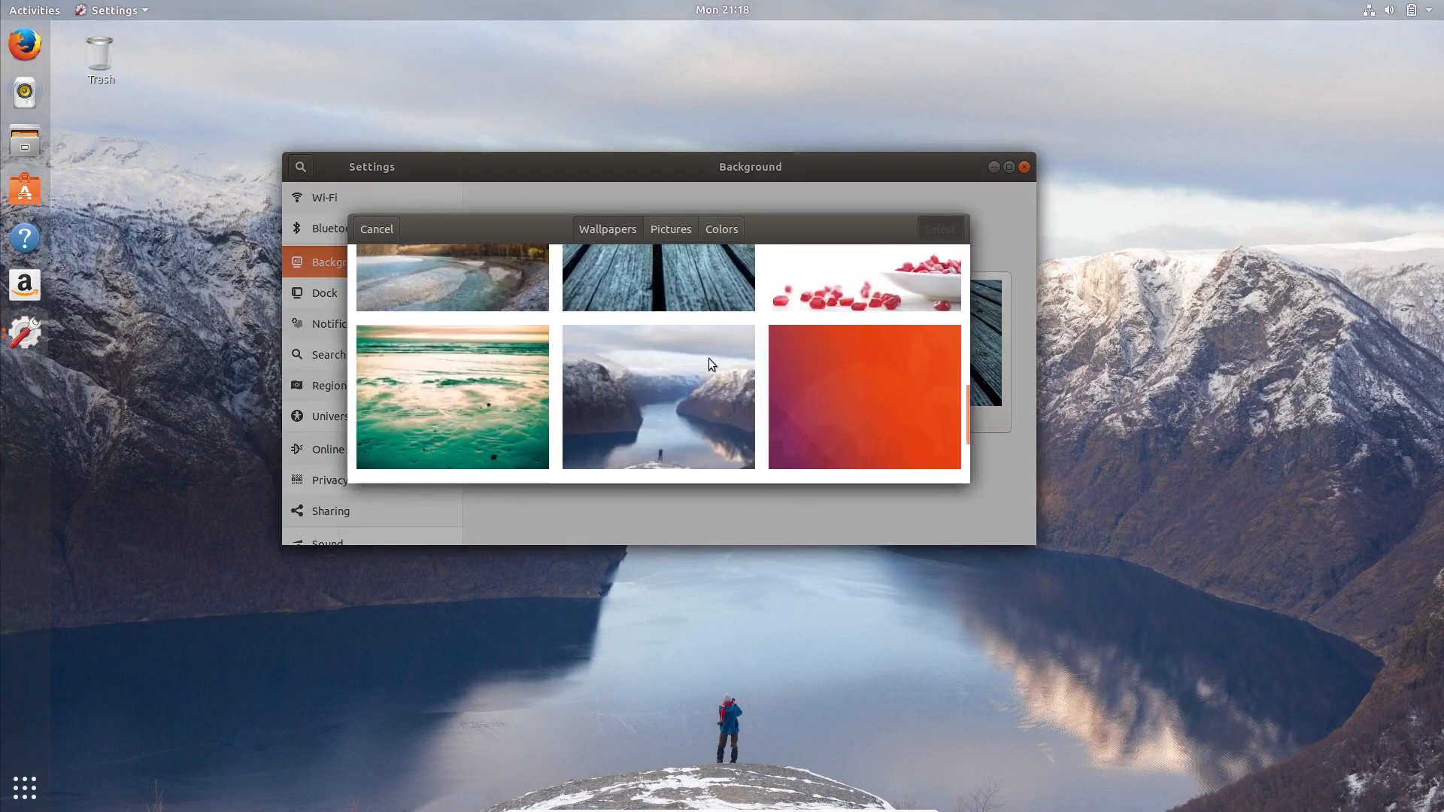
left_click(674, 283)
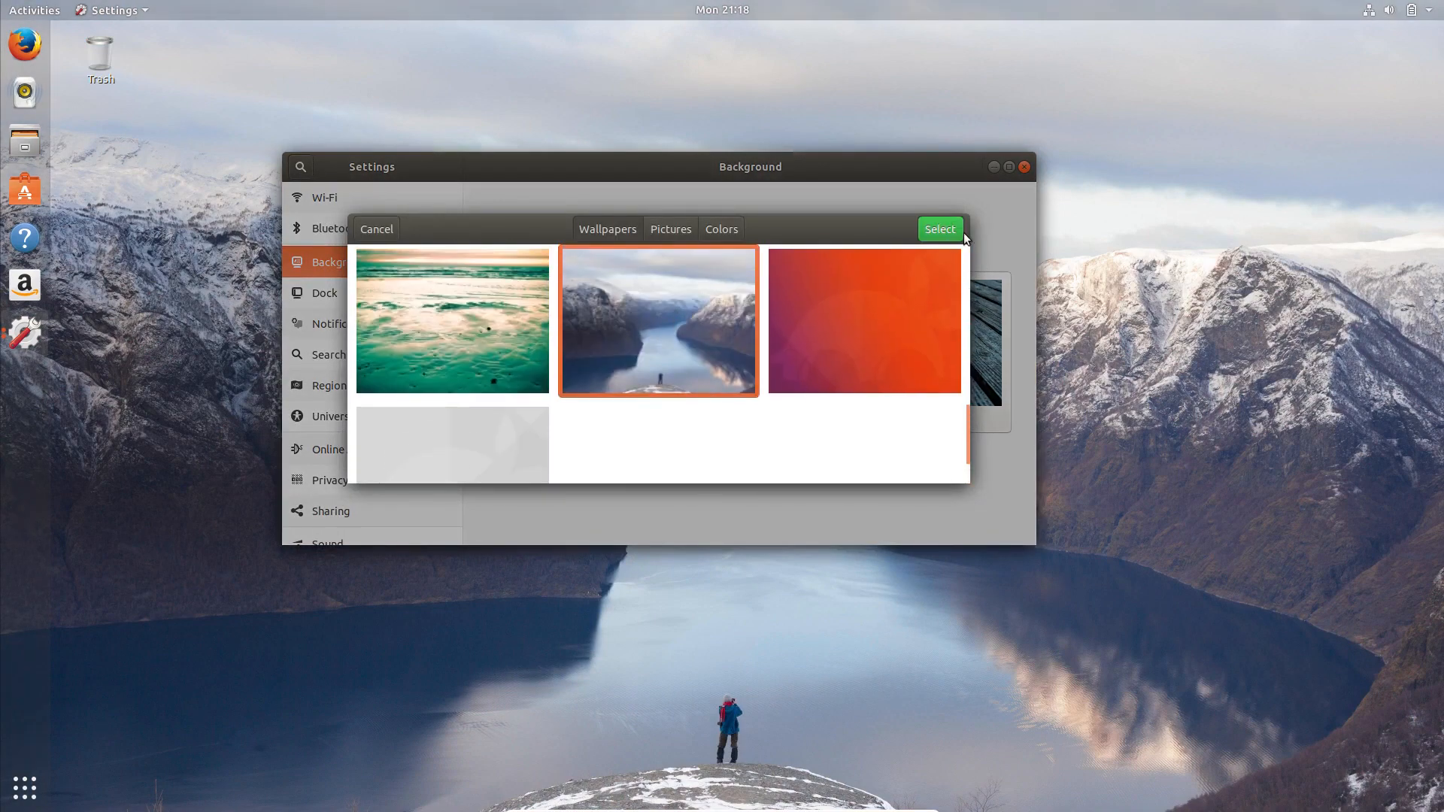
left_click(940, 234)
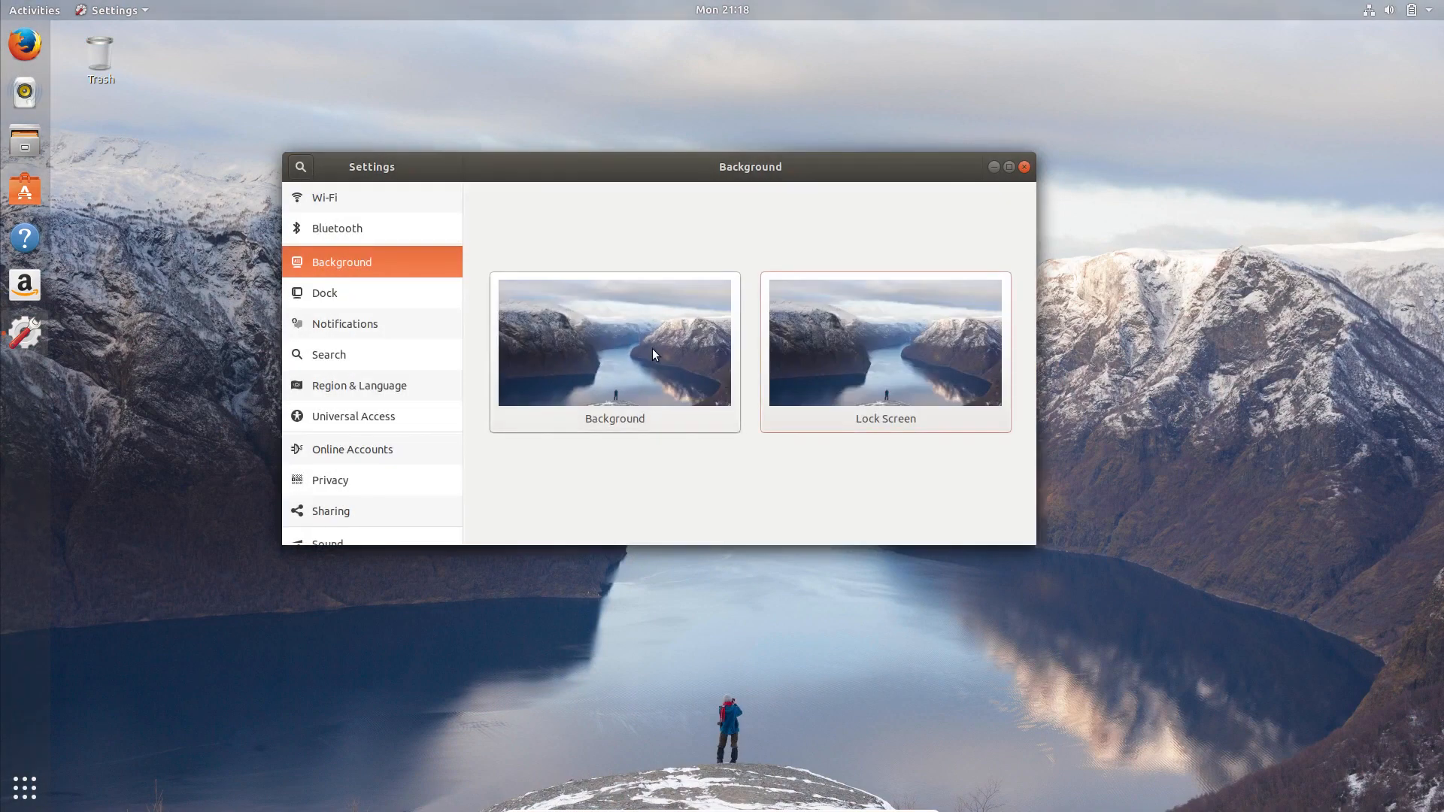
Turn on auto-hide for the Dock, move the Settings window aside, and look at the Dock's icon size and screen position options.
left_click(346, 292)
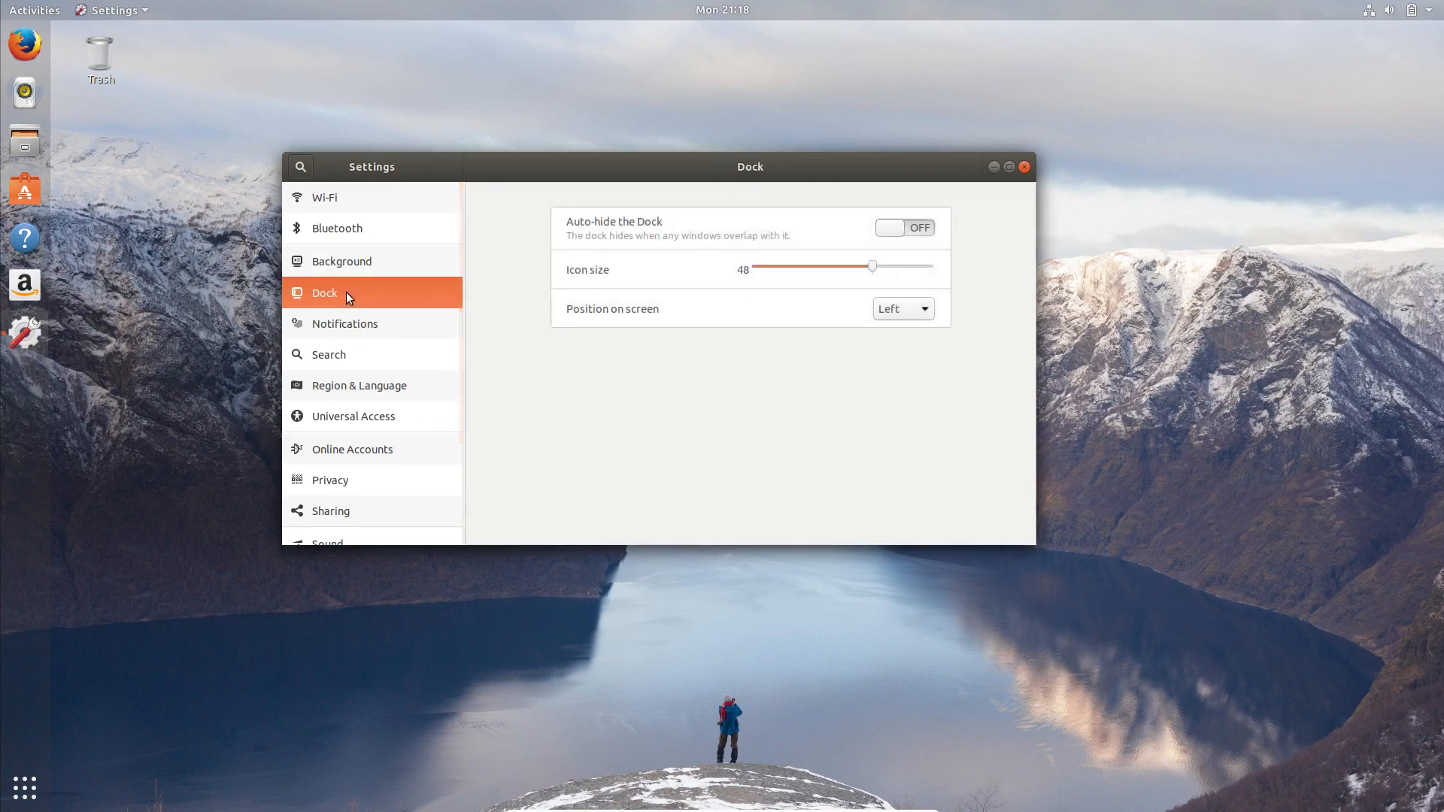
left_click(897, 227)
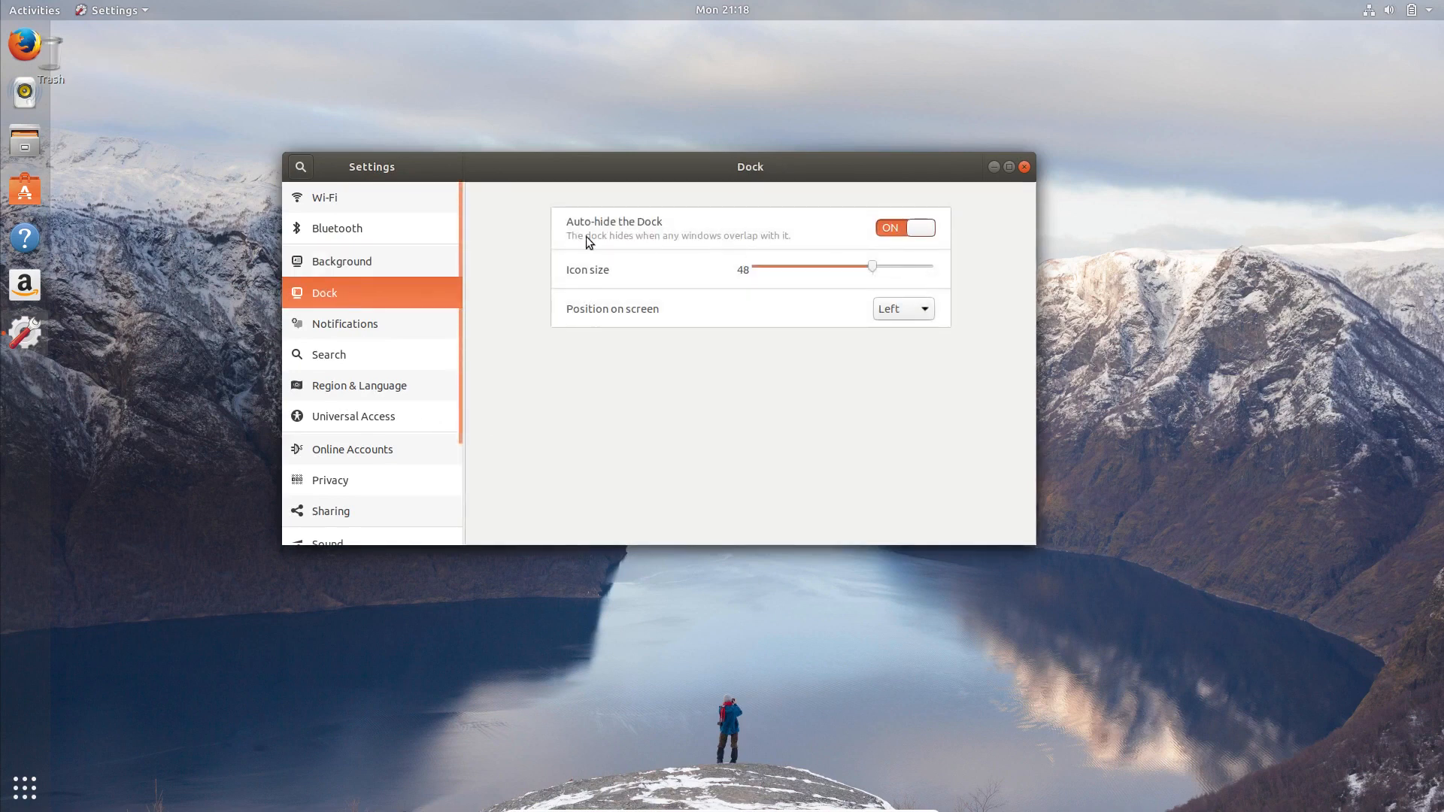
left_click_drag(544, 161, 659, 157)
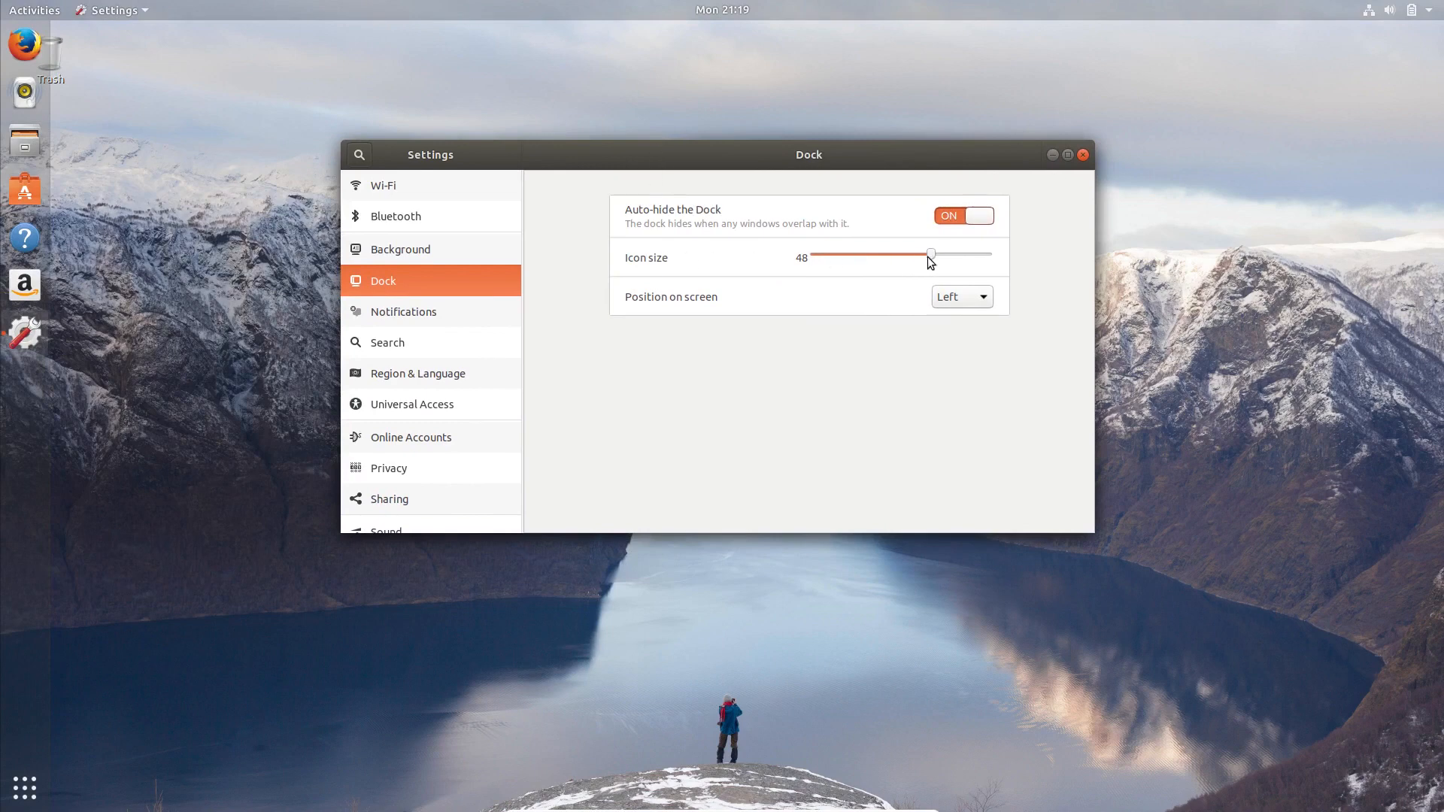
mouse_move(930, 261)
left_mouse_down()
mouse_move(894, 261)
mouse_move(935, 255)
left_mouse_up()
left_click(981, 303)
left_click(980, 299)
Review the Notifications settings and check the desktop's notification and calendar pop-up.
left_click(422, 313)
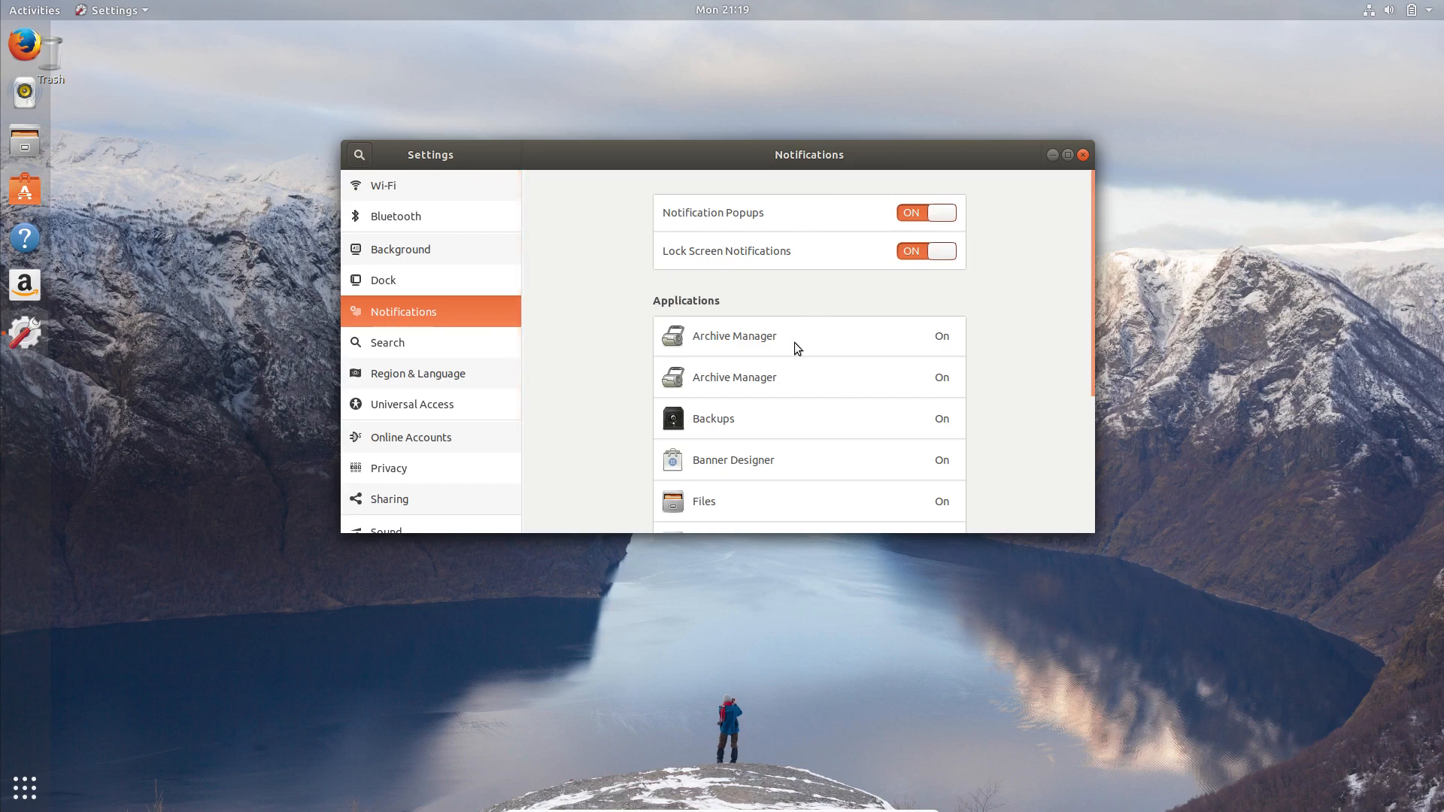
left_click(721, 15)
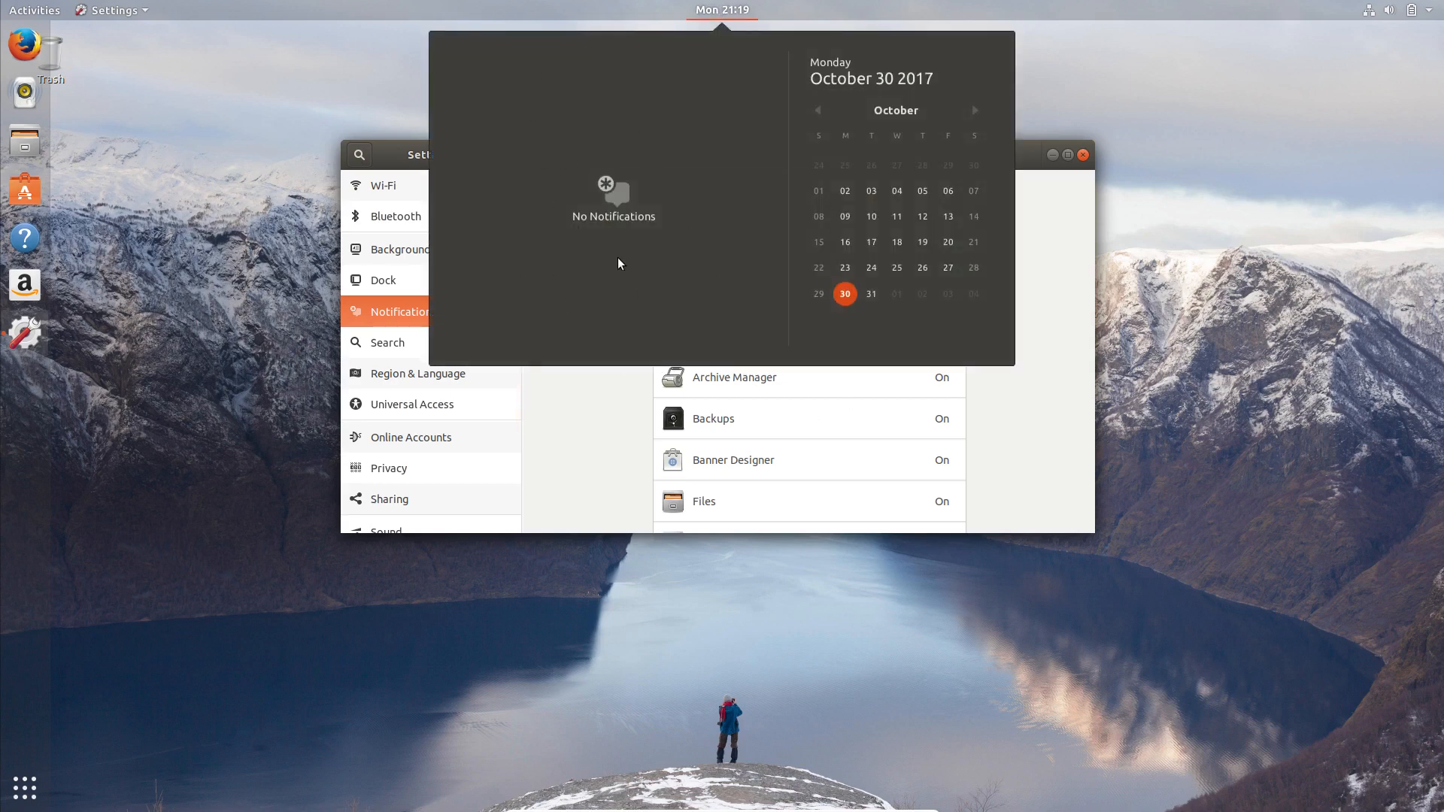
left_click(728, 10)
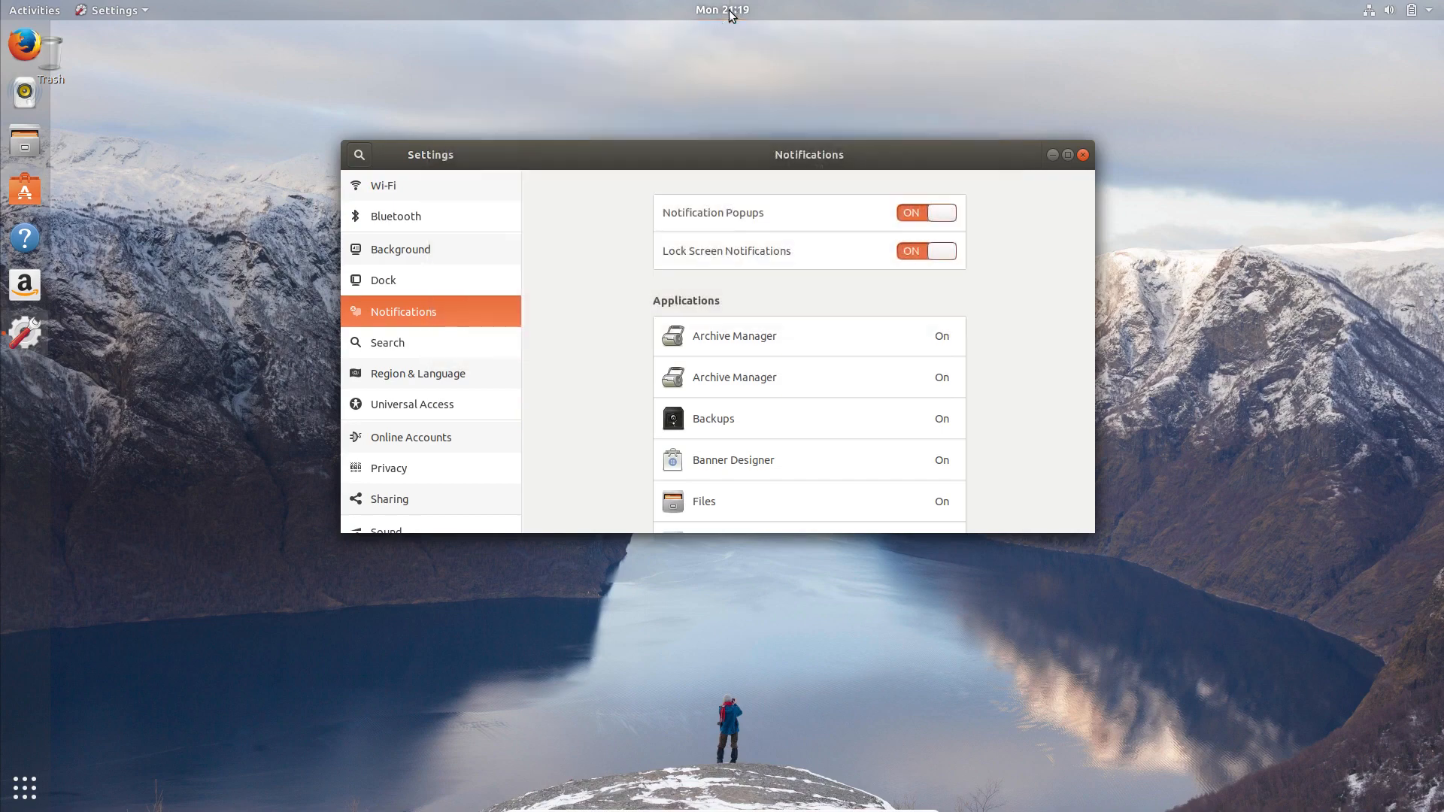
scroll(1012, 373, "down", 5)
scroll(786, 408, "up", 5)
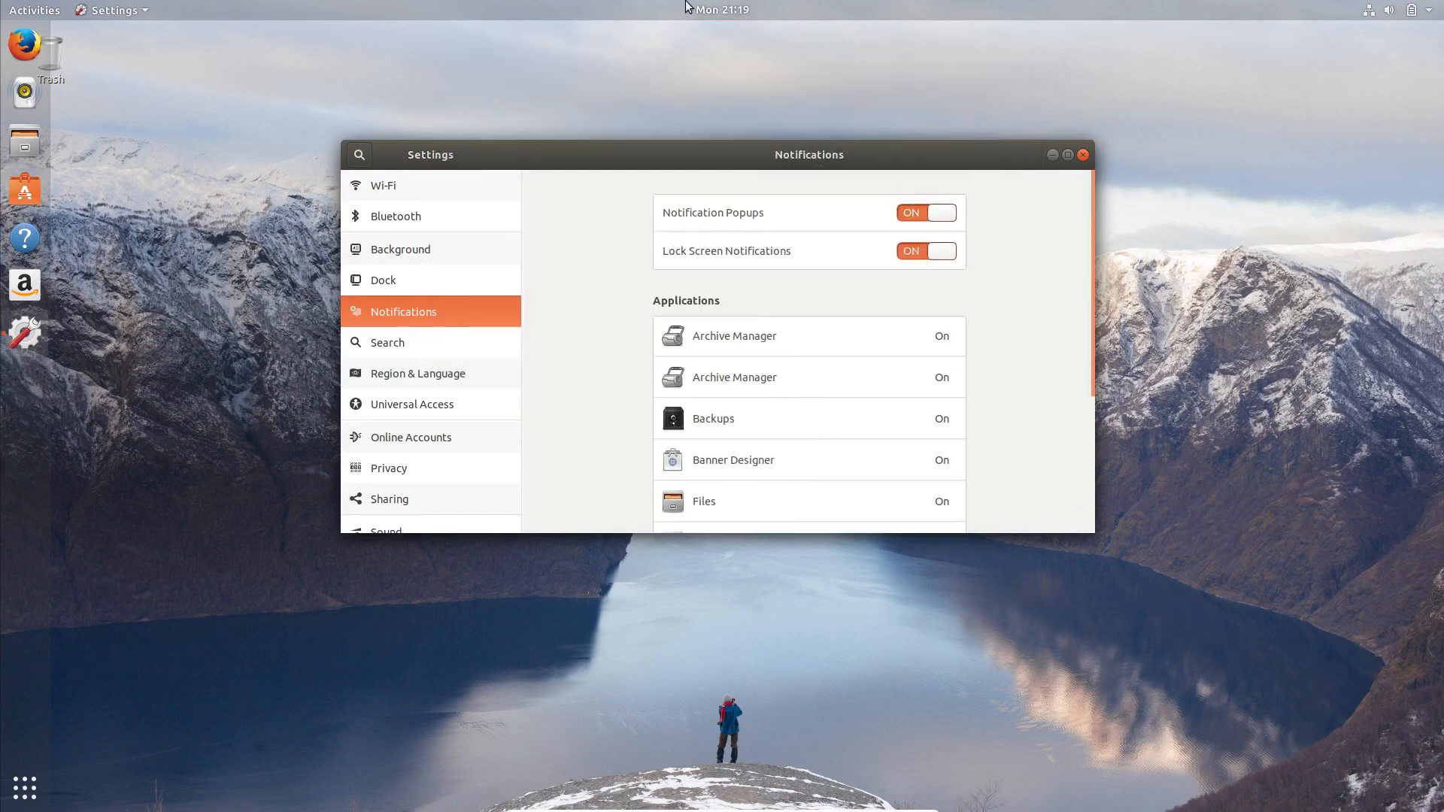
left_click(740, 13)
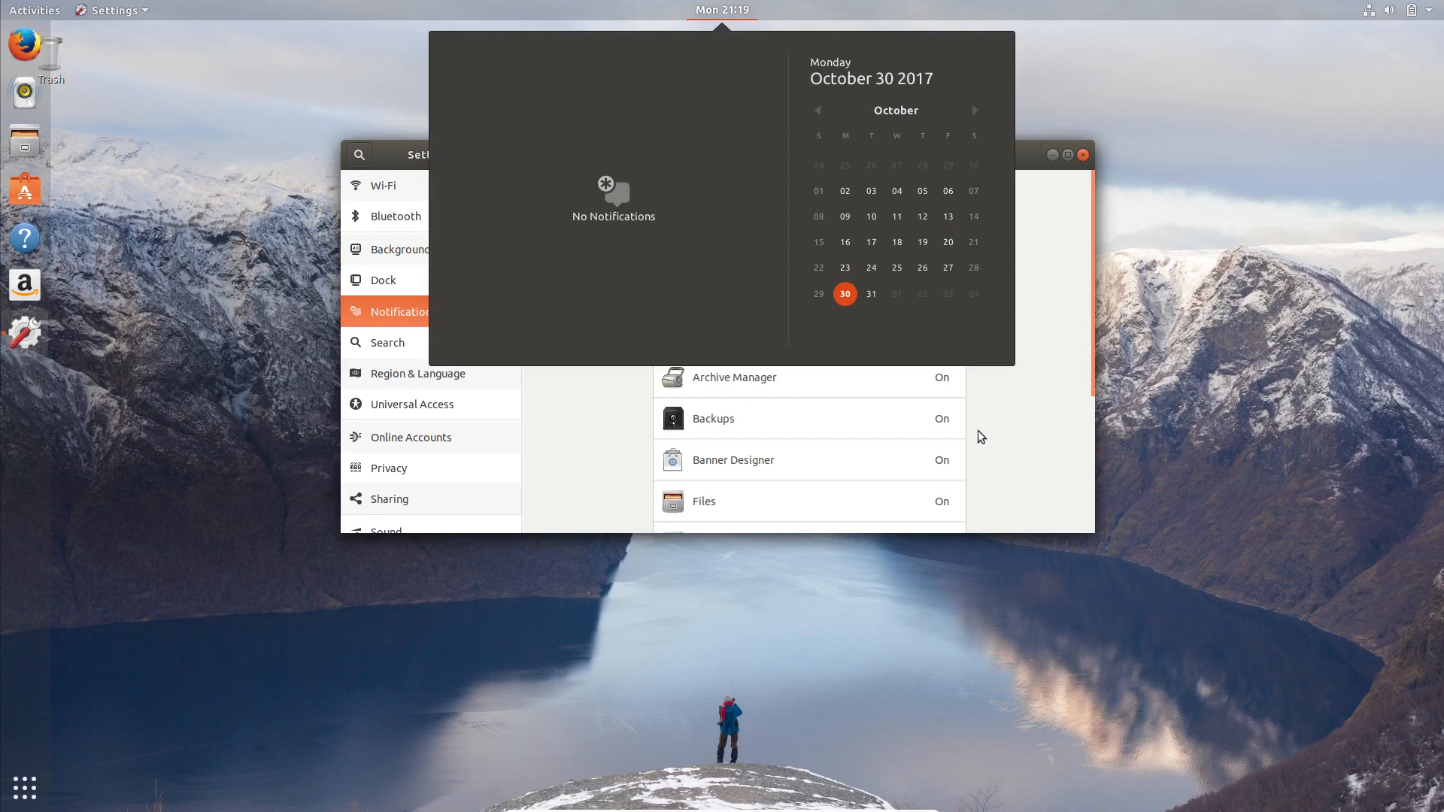
left_click(1052, 431)
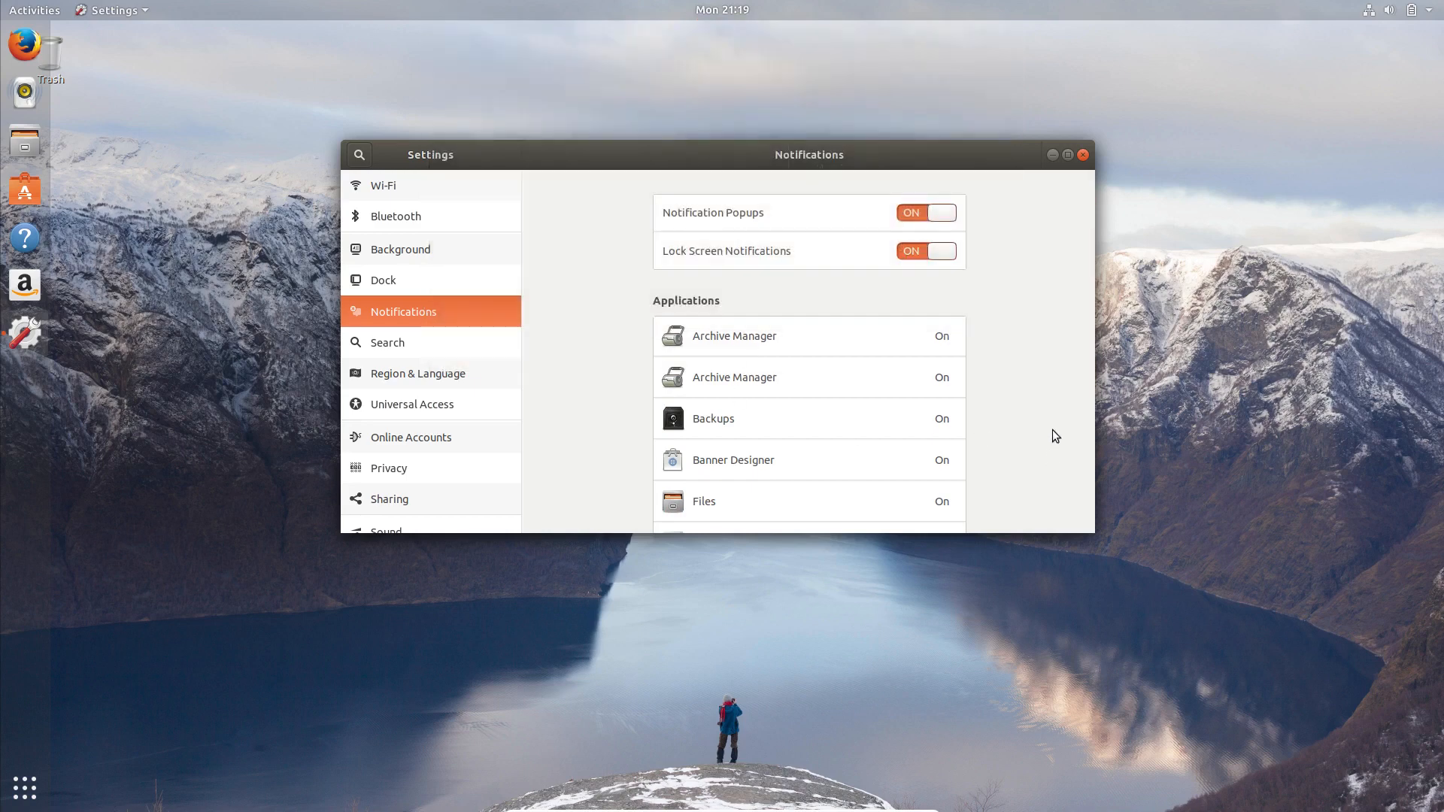
Review the Search settings and try the applications overview search with the letter g, clearing the query and closing the overview.
left_click(408, 342)
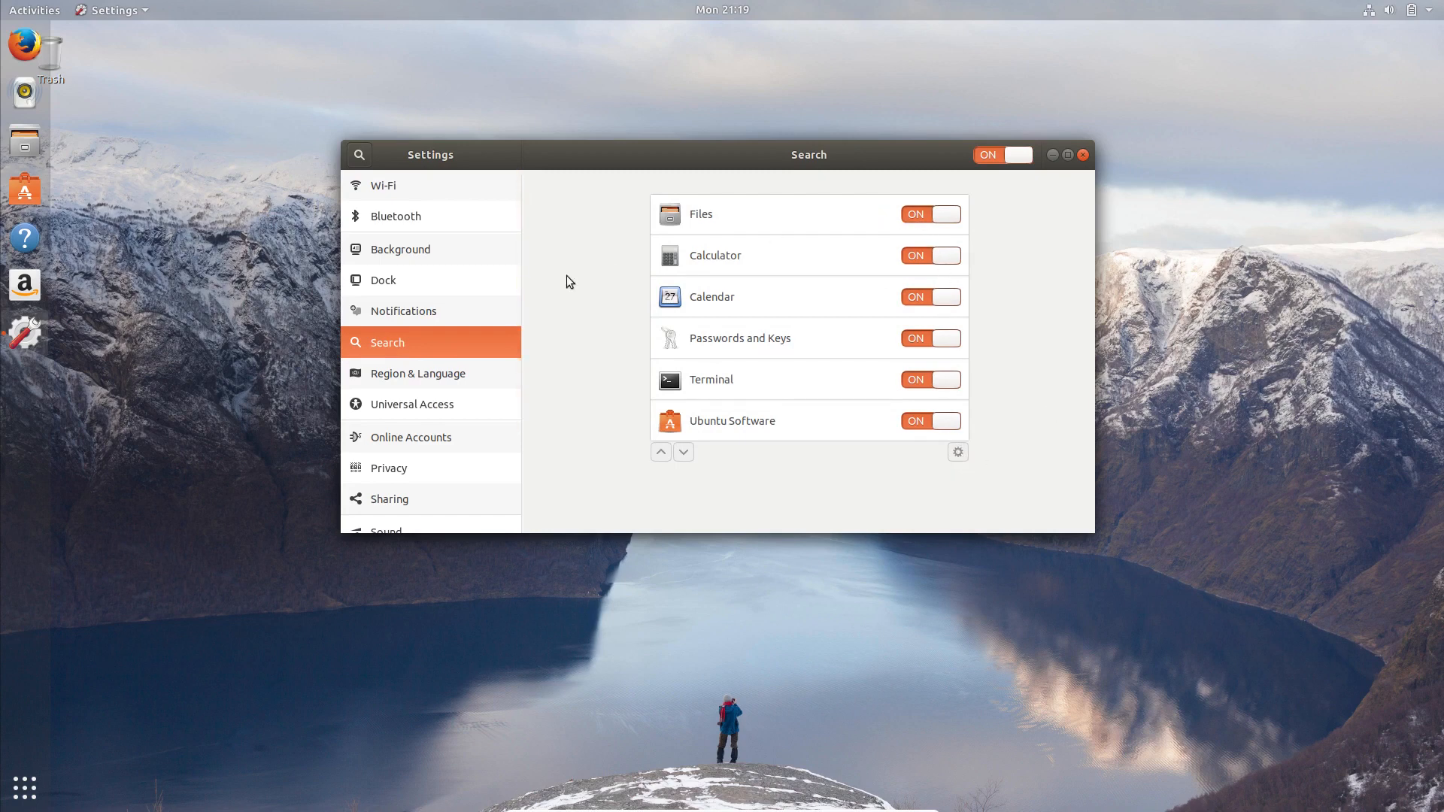
left_click(387, 373)
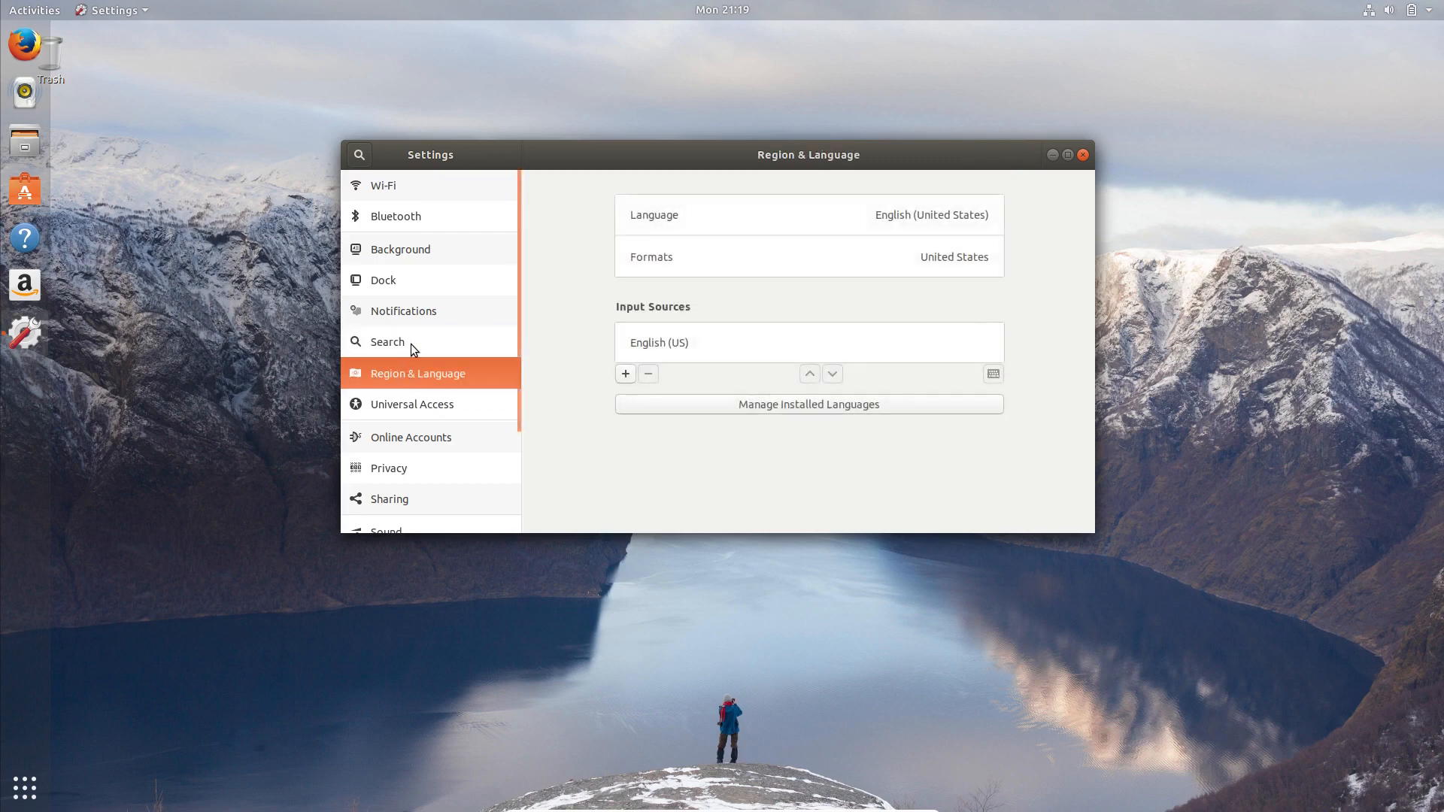
left_click(411, 344)
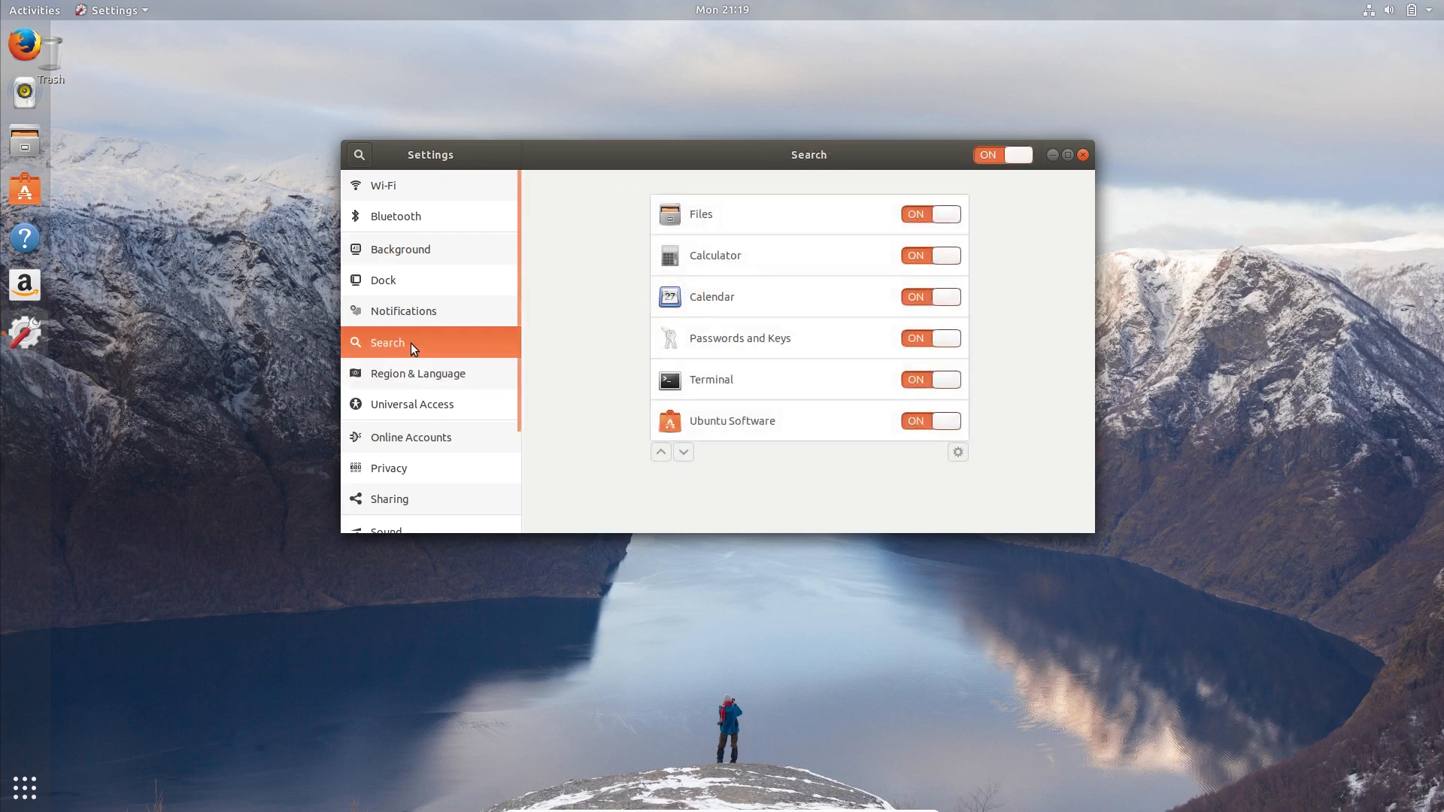
left_click(24, 797)
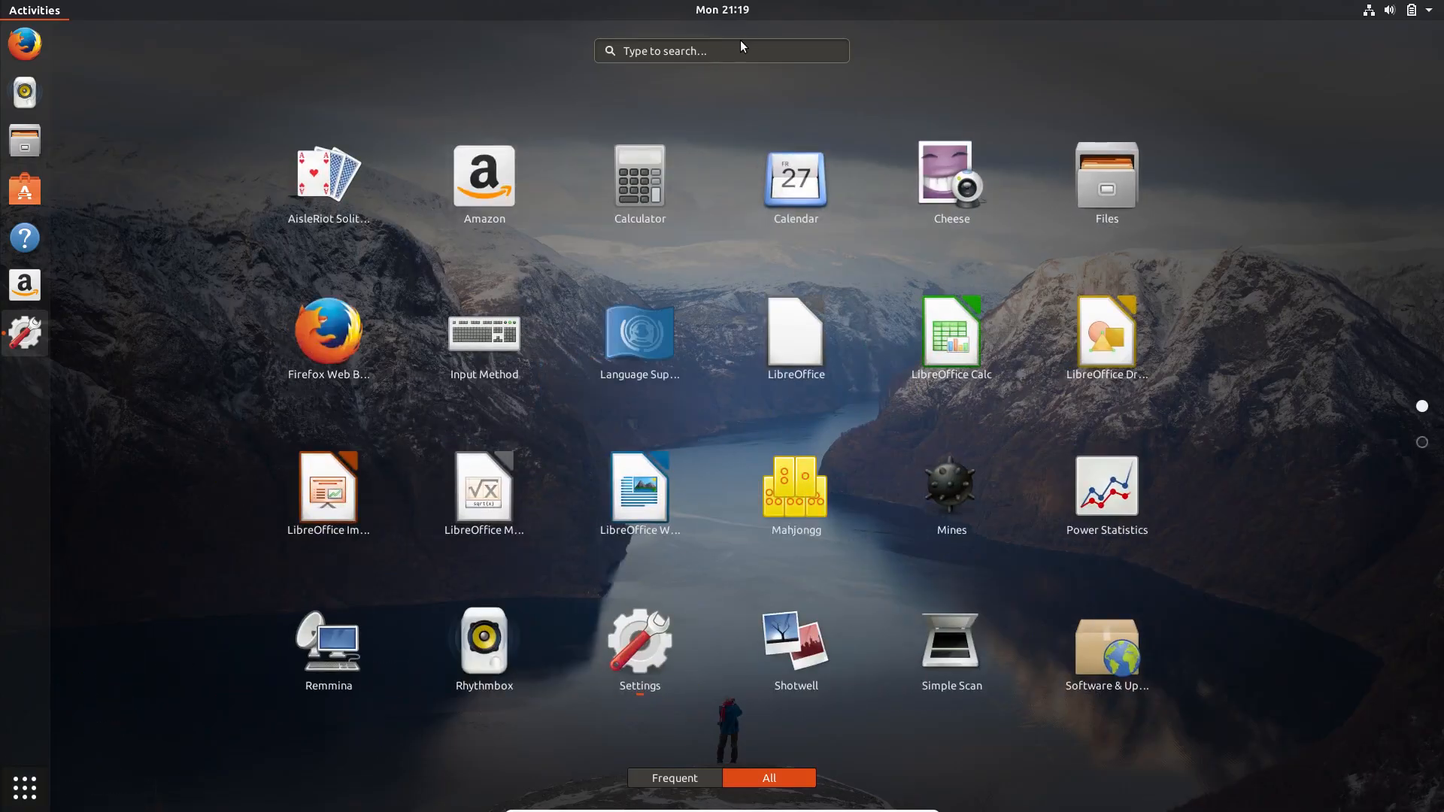
left_click(743, 52)
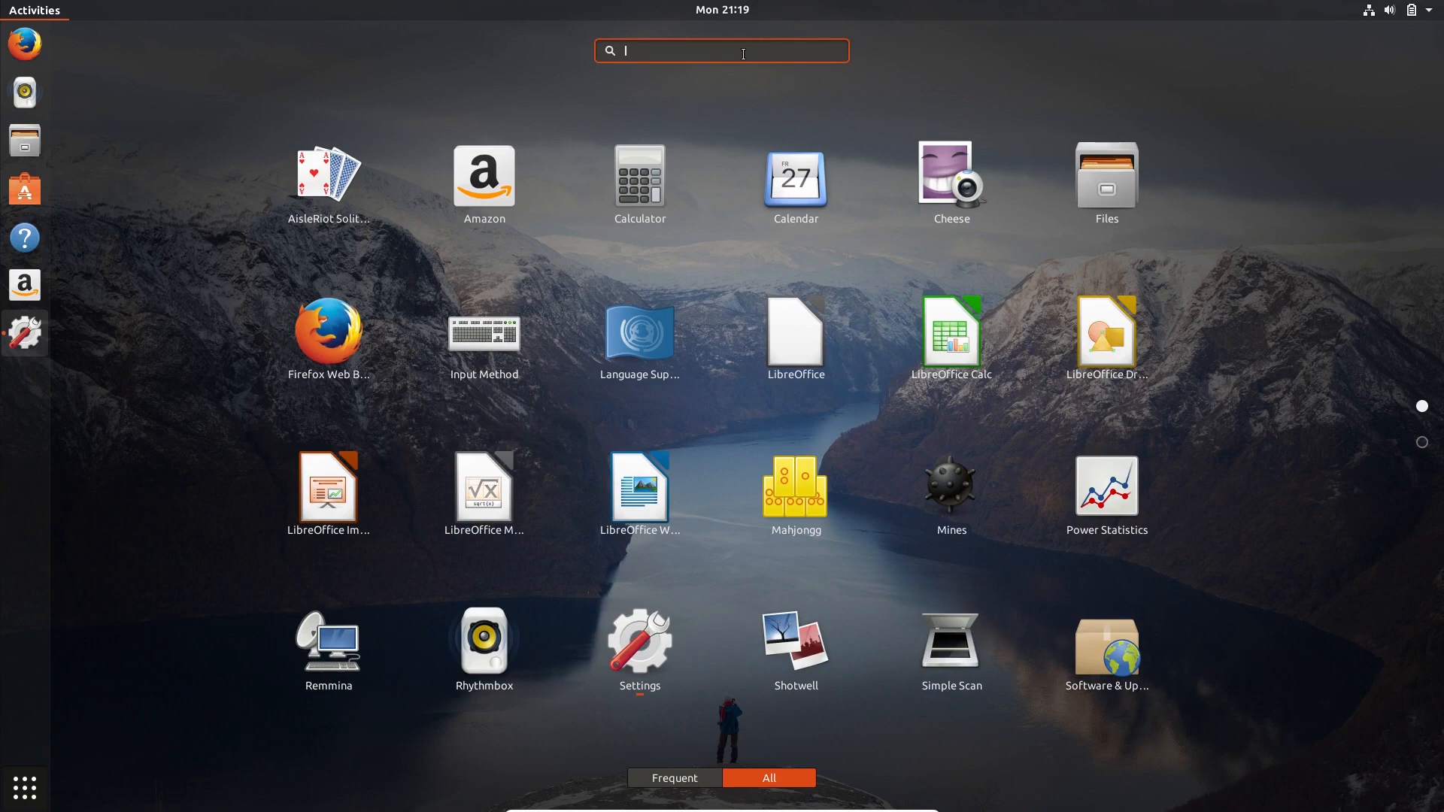
type("g")
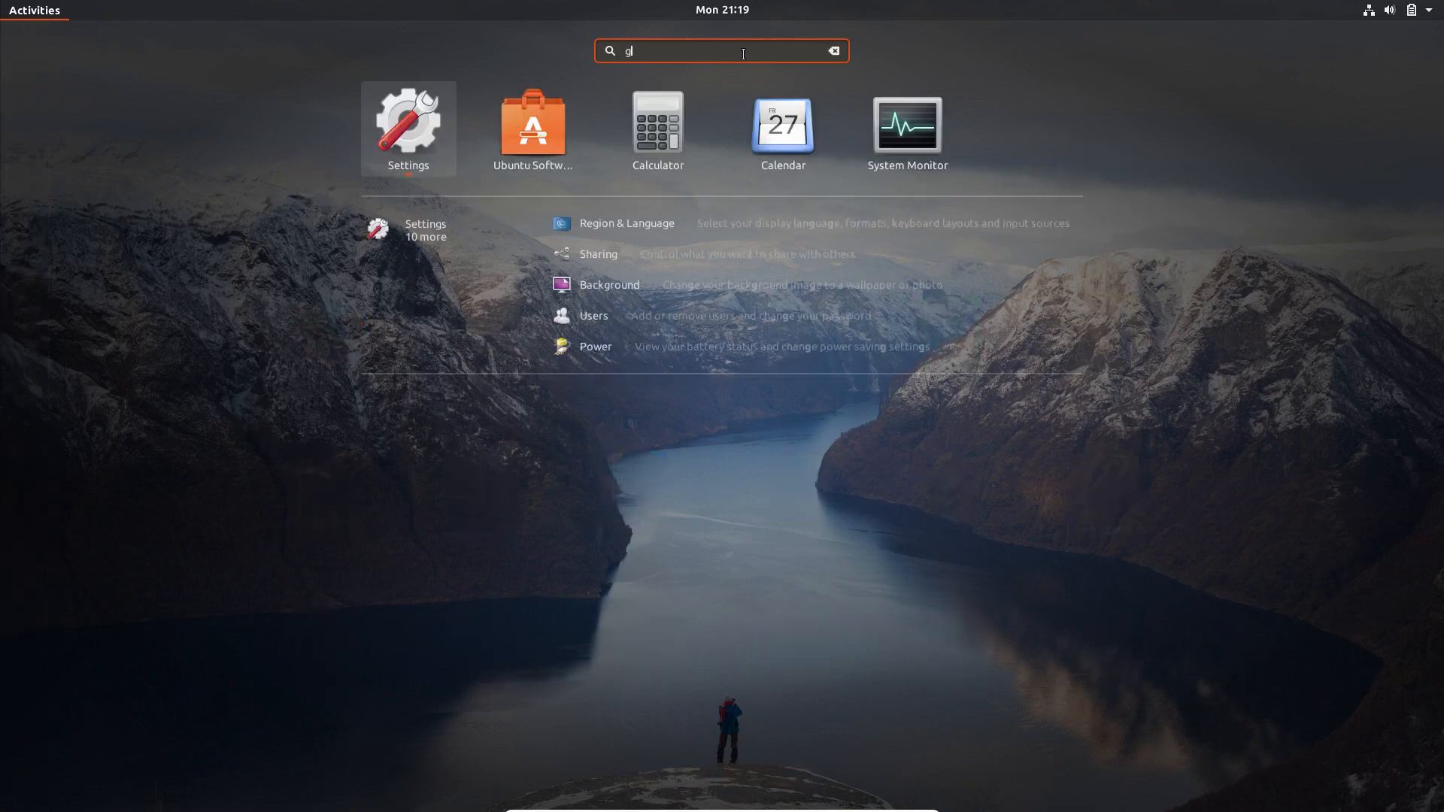
key("BackSpace")
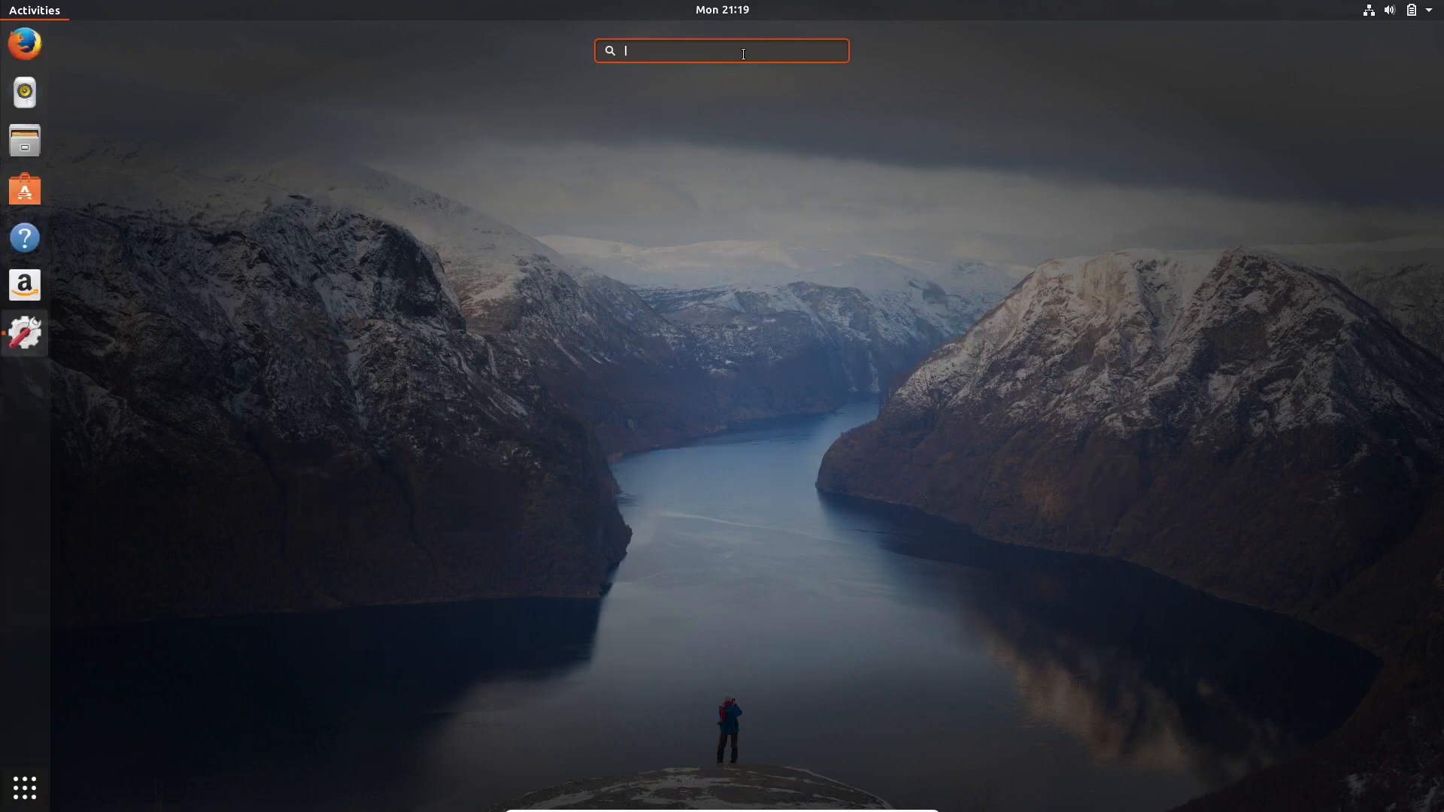
left_click(25, 788)
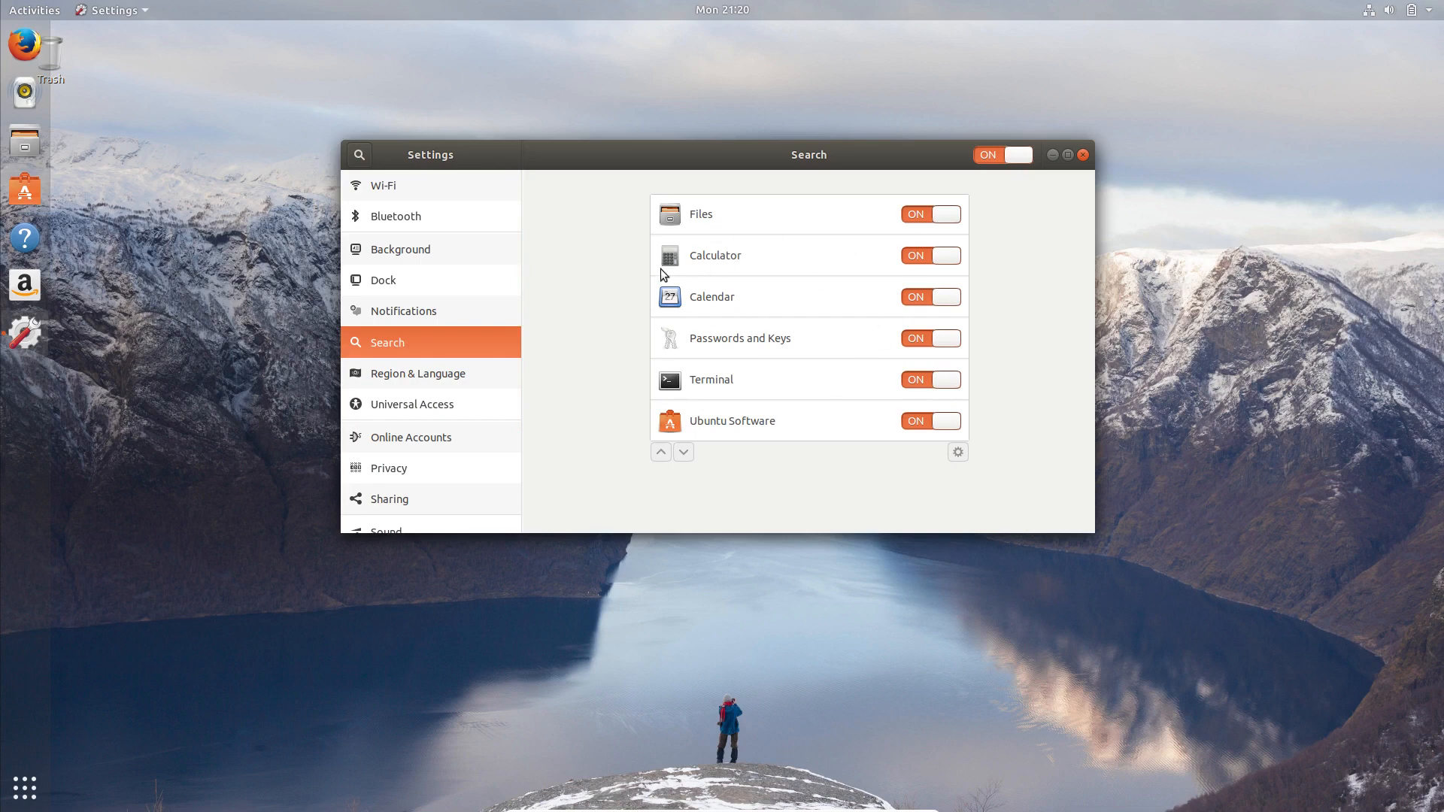
Return to the Search settings and briefly revisit the search field in the applications overview.
left_click(440, 373)
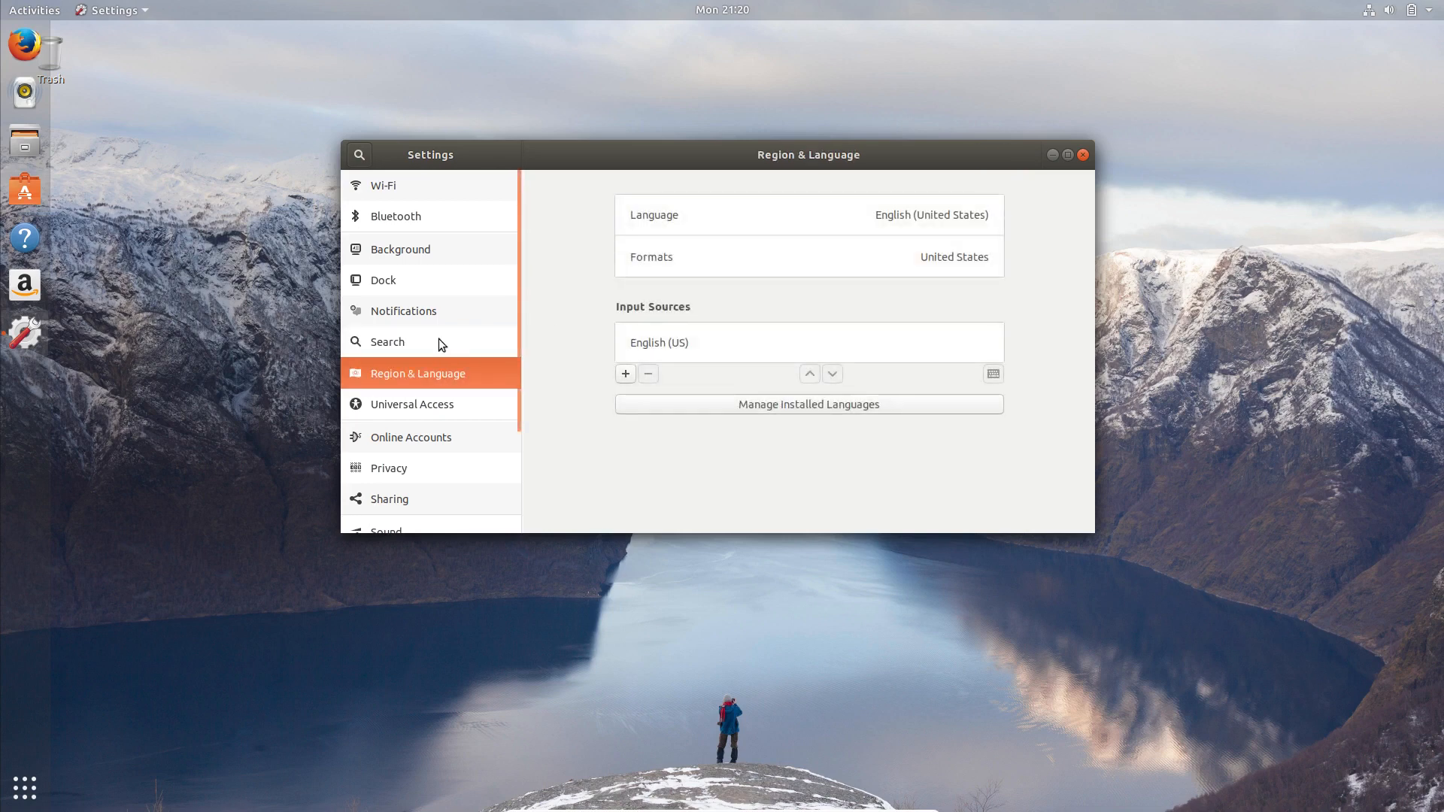
left_click(440, 340)
left_click(25, 787)
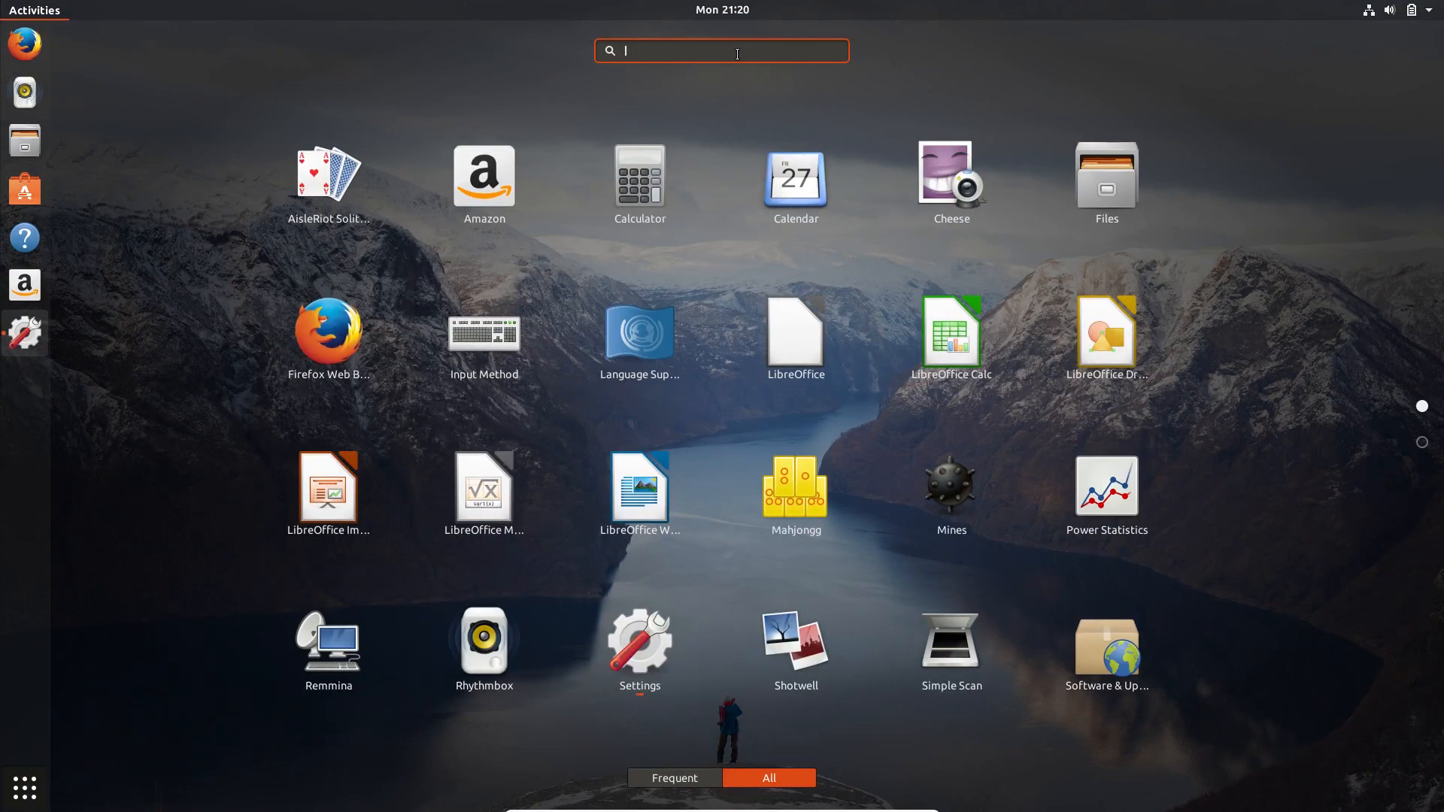
left_click(25, 787)
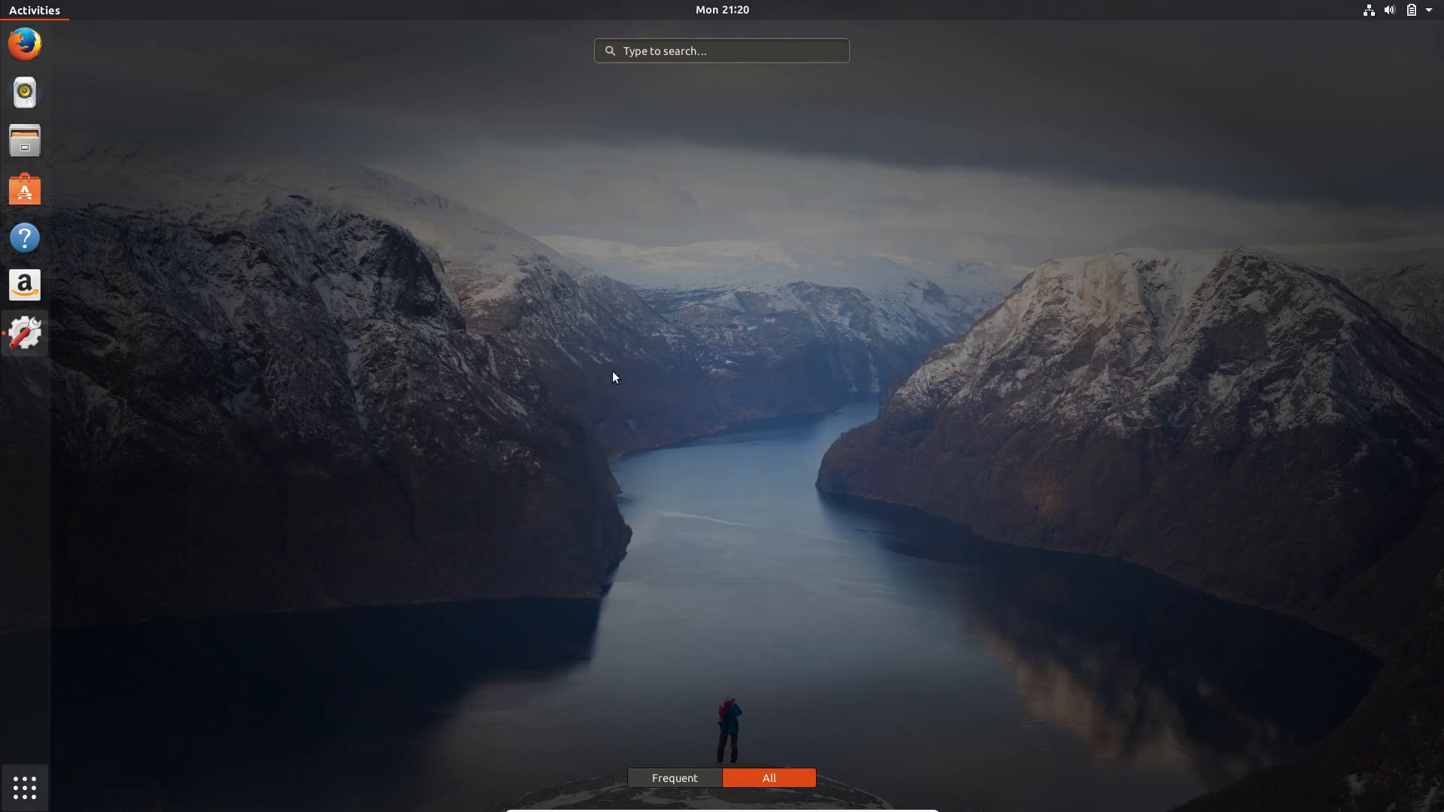
left_click(612, 376)
Look over the Region & Language settings and open the Universal Access settings.
left_click(410, 373)
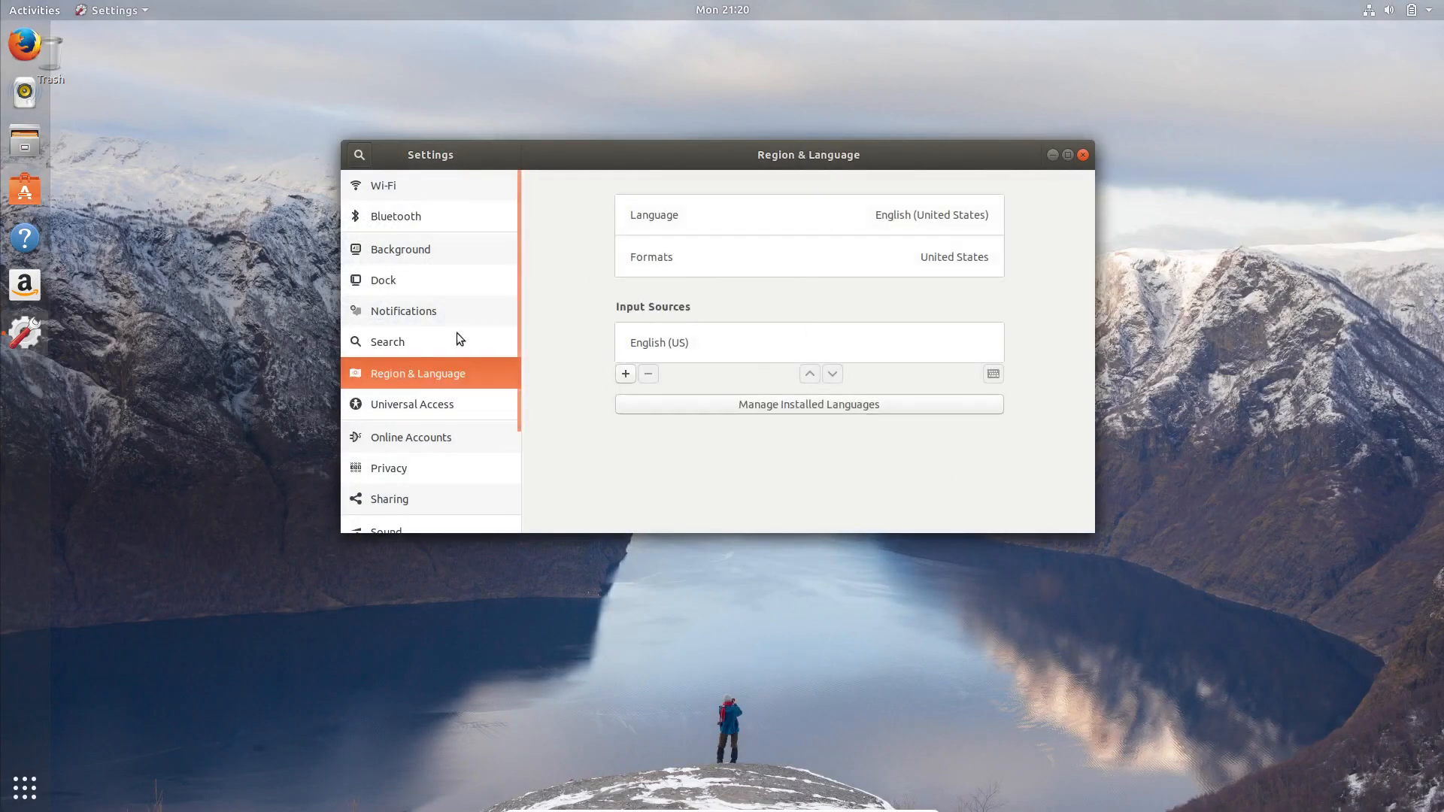
left_click(416, 405)
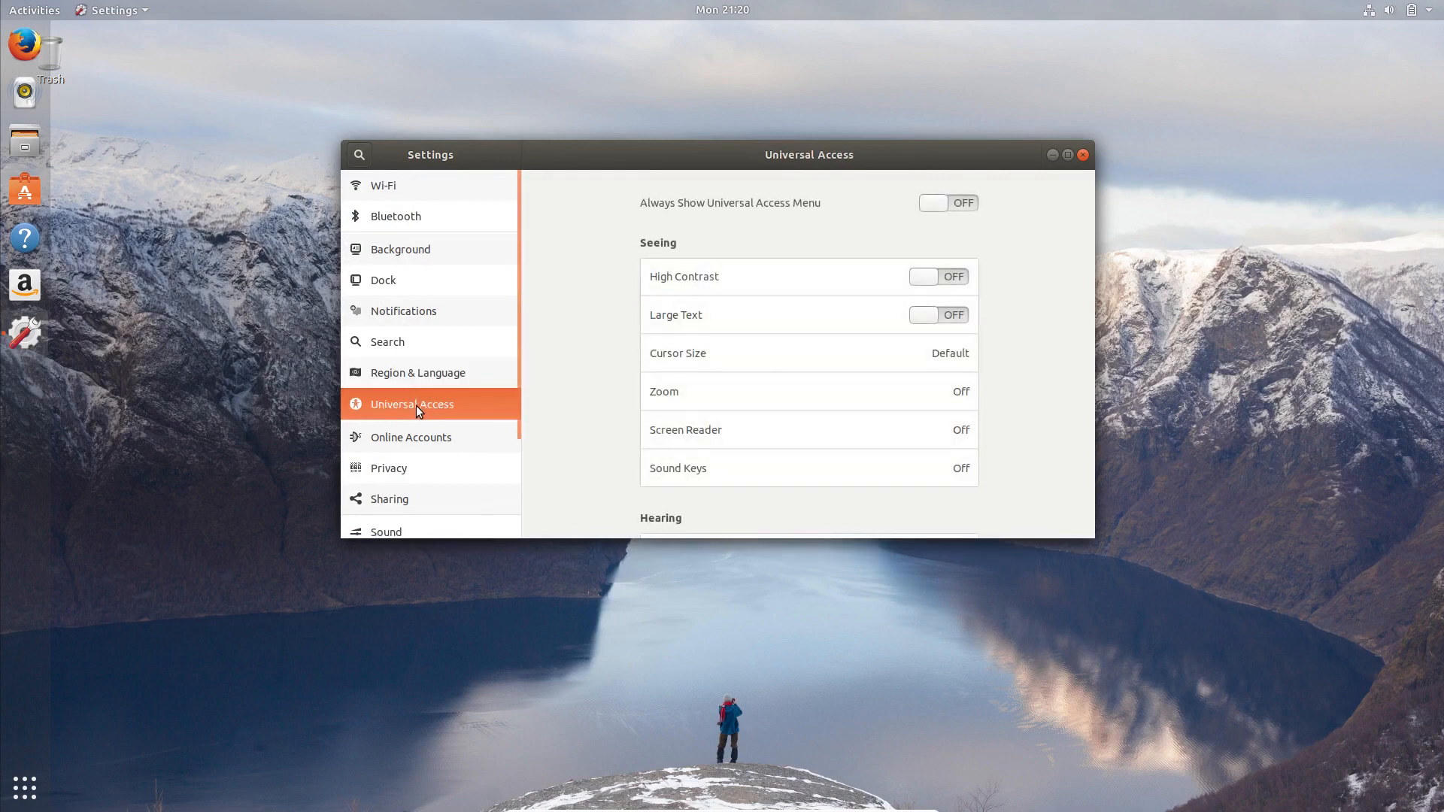
Look through the Universal Access settings, from the Seeing options down to Pointing & Clicking and back.
scroll(652, 409, "down", 10)
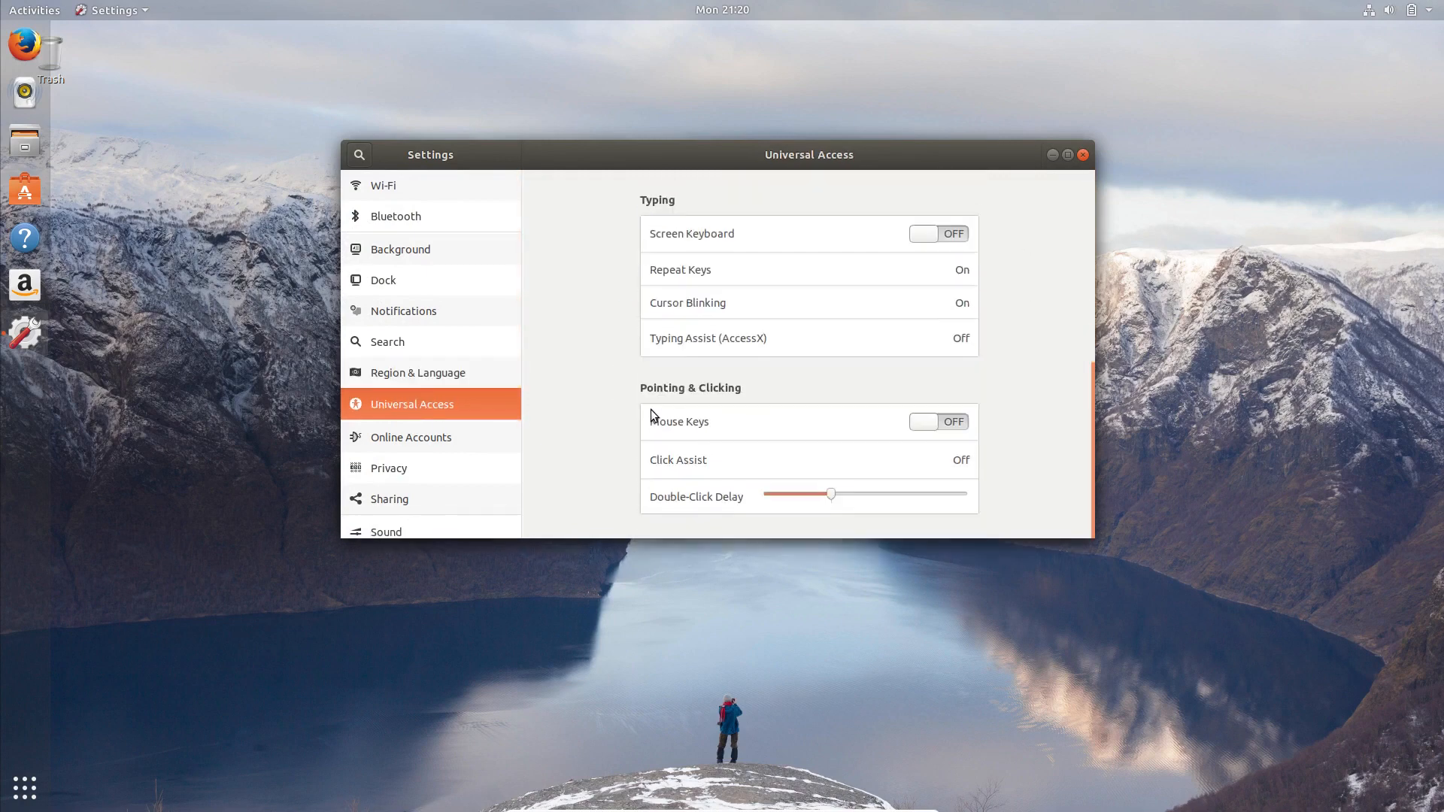
scroll(1058, 354, "up", 6)
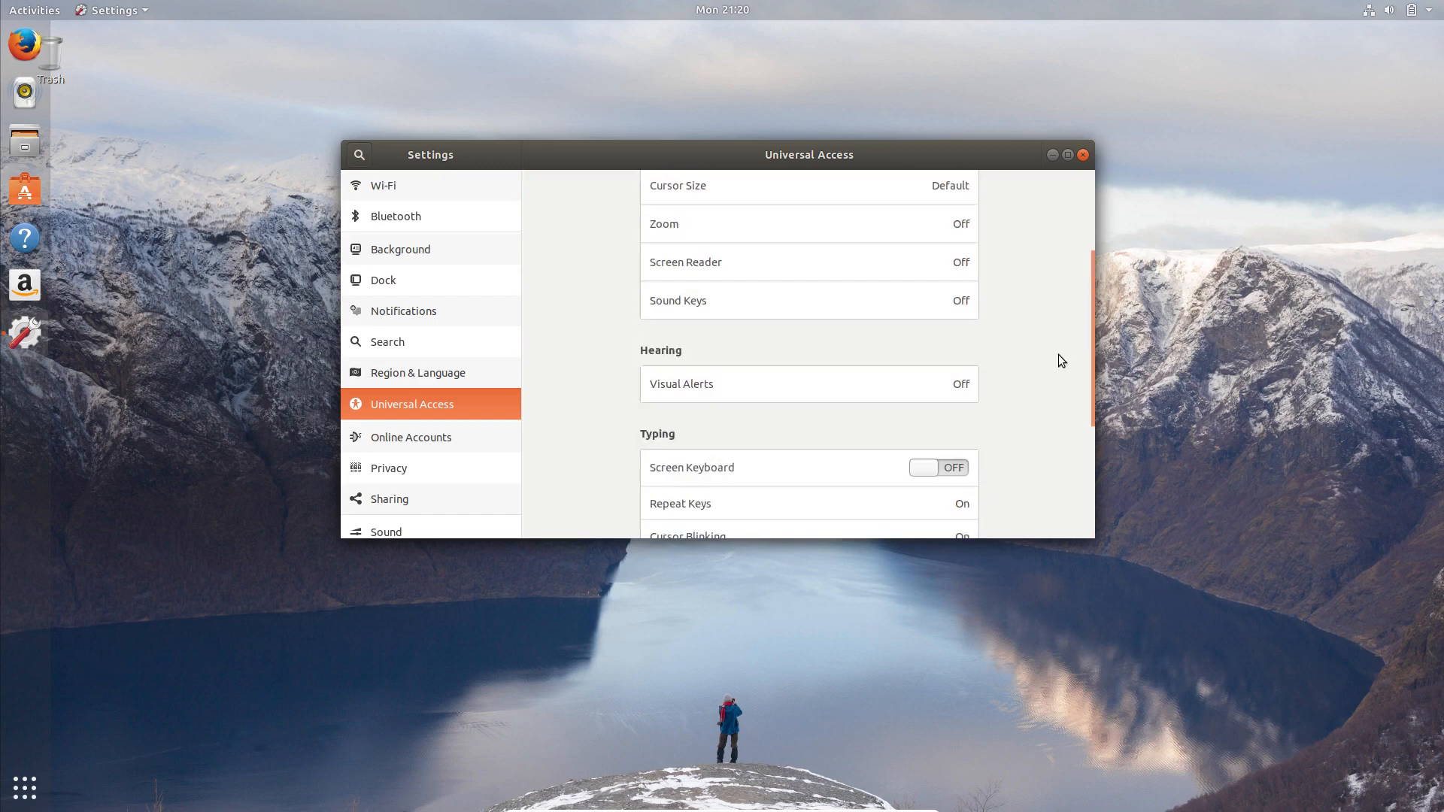
scroll(1058, 354, "down", 5)
scroll(1058, 350, "up", 5)
scroll(864, 344, "up", 5)
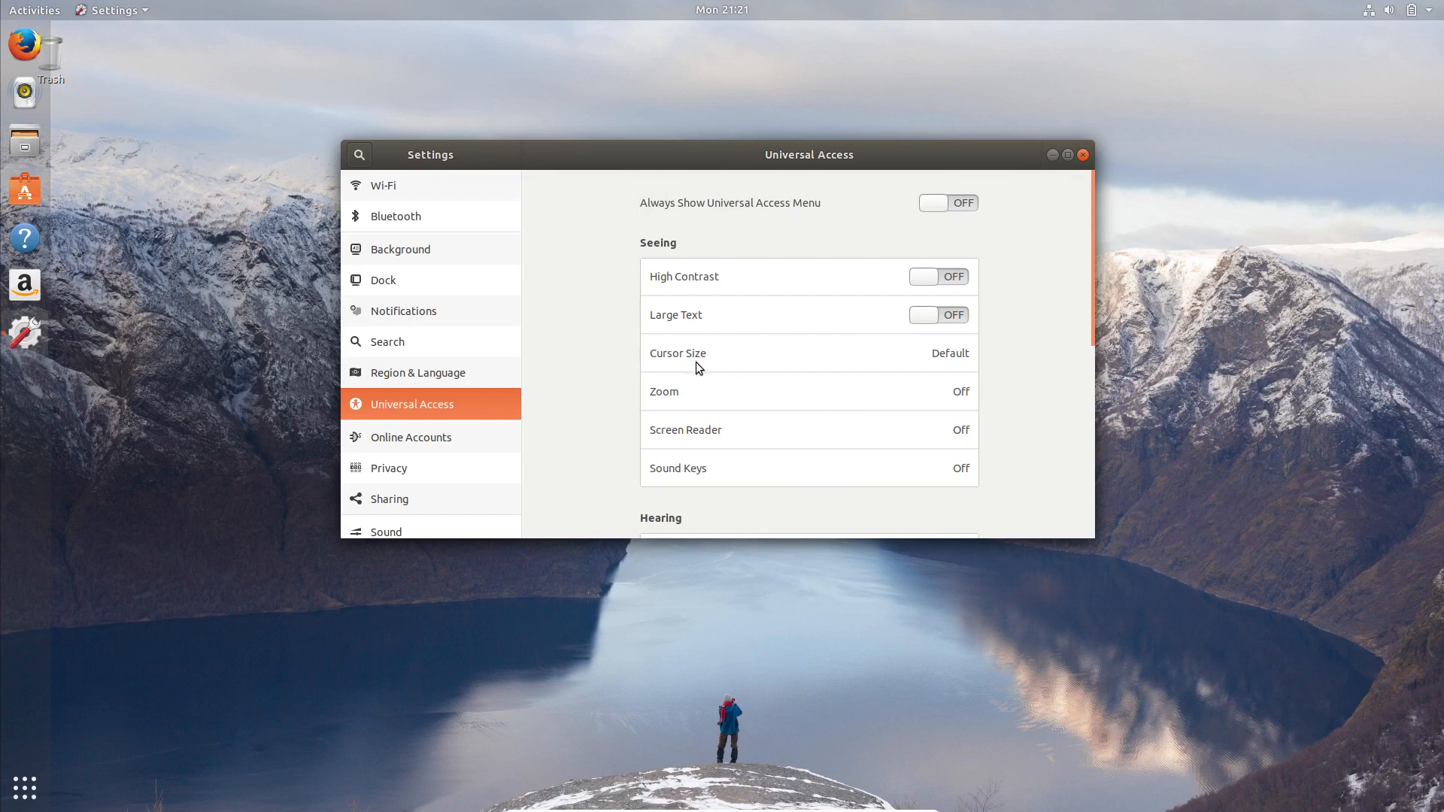
Open the Online Accounts settings and look through the account providers, expanding the list to show the additional ones.
left_click(433, 438)
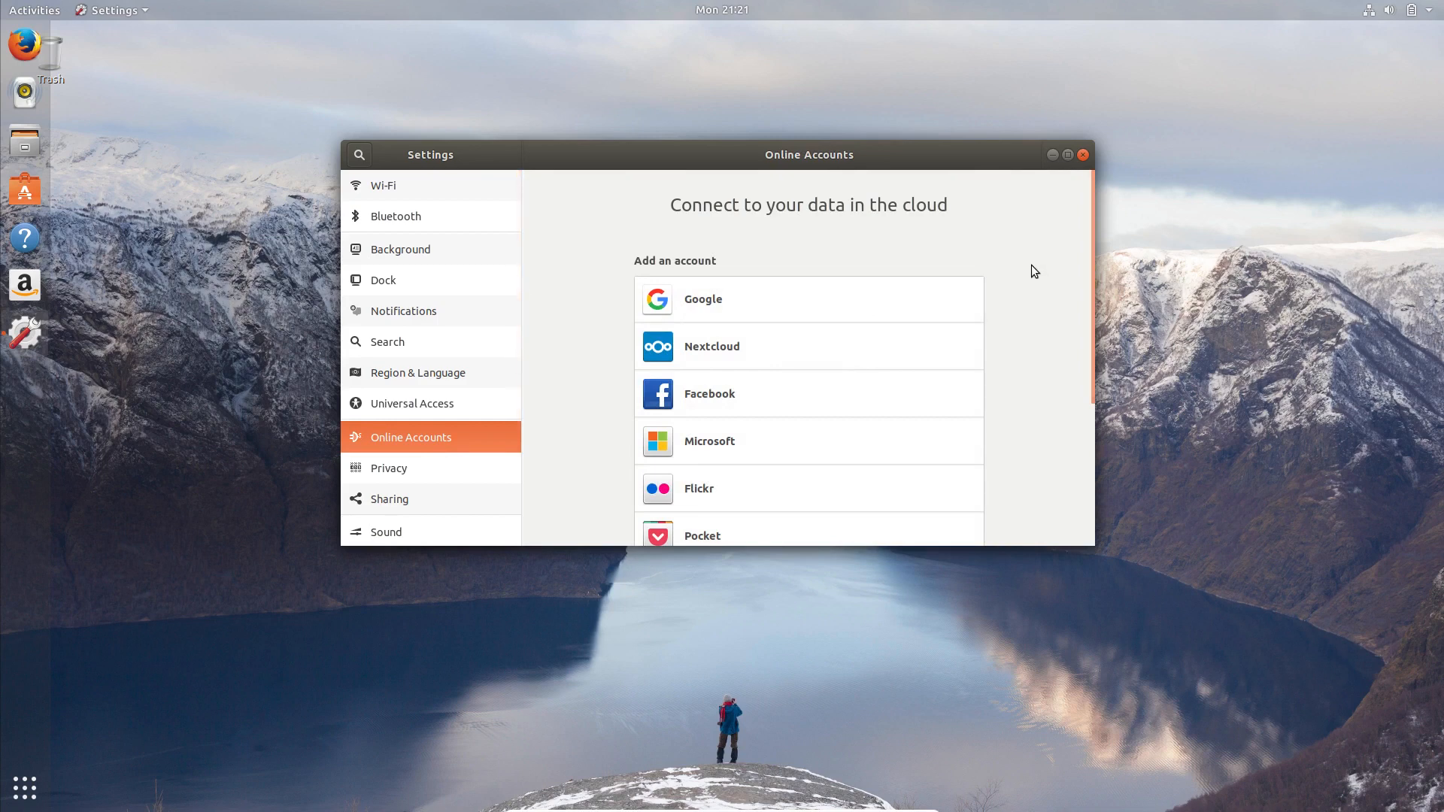
scroll(1031, 265, "down", 5)
scroll(1030, 265, "up", 4)
scroll(1027, 264, "up", 1)
scroll(765, 327, "down", 3)
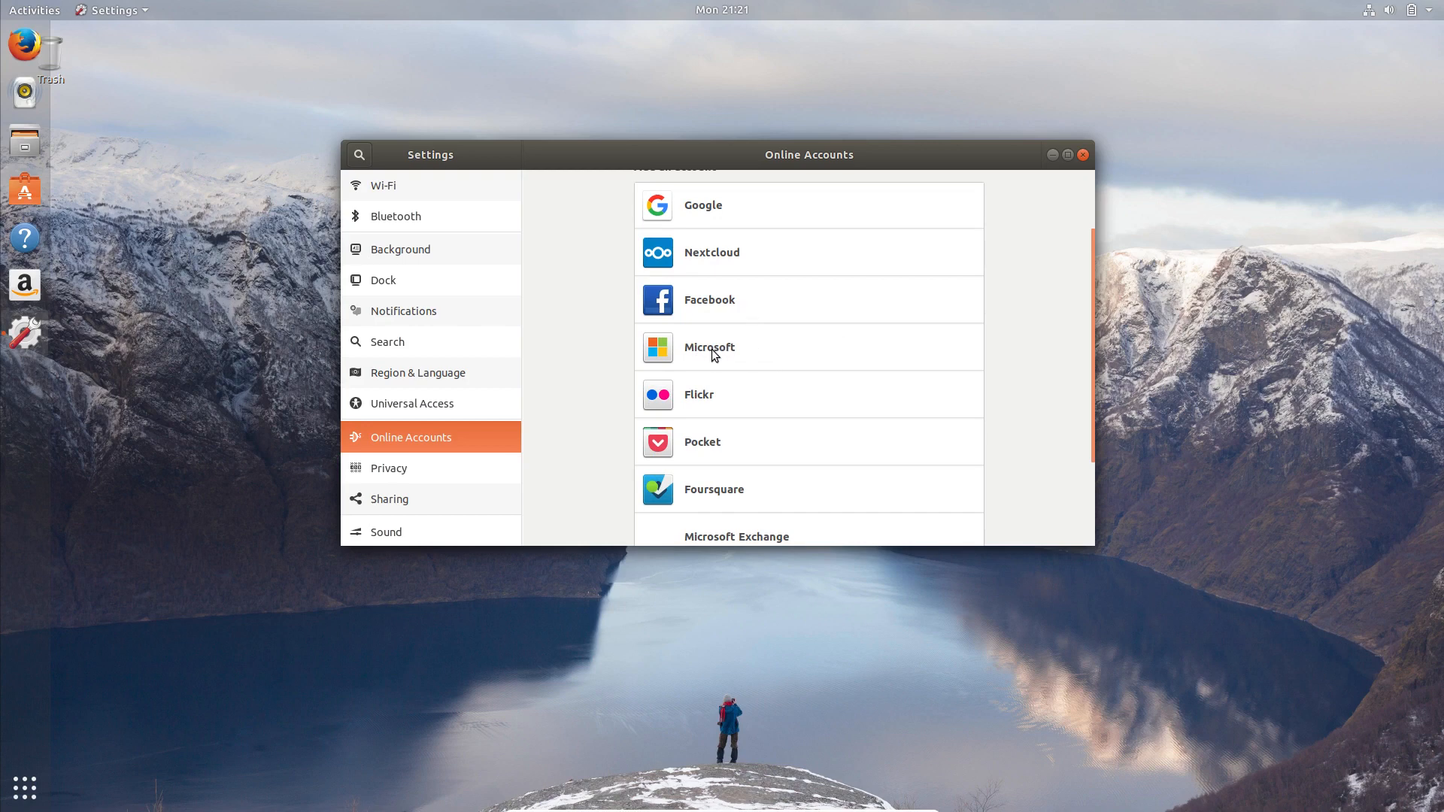
scroll(1008, 355, "down", 3)
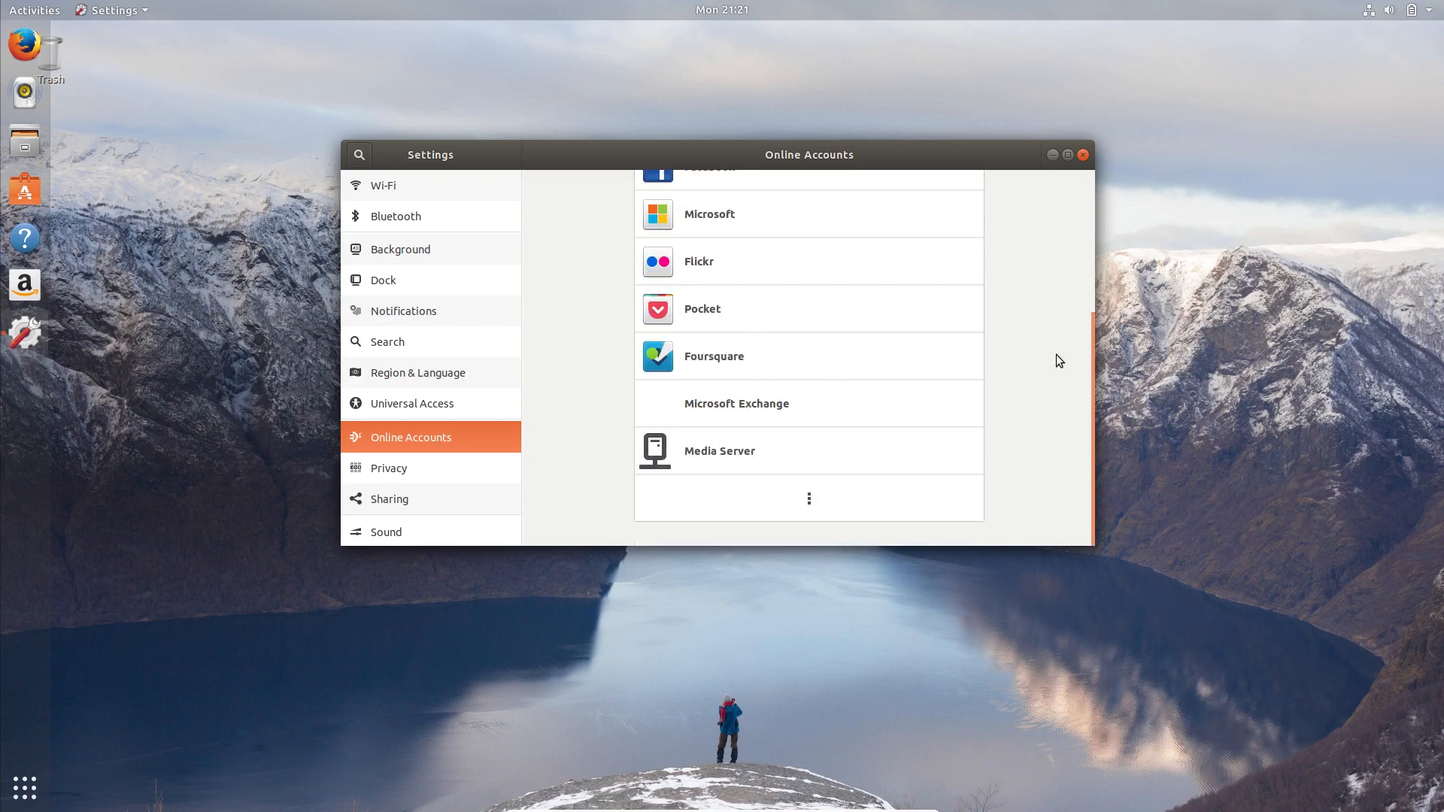
scroll(758, 338, "up", 3)
scroll(745, 296, "down", 3)
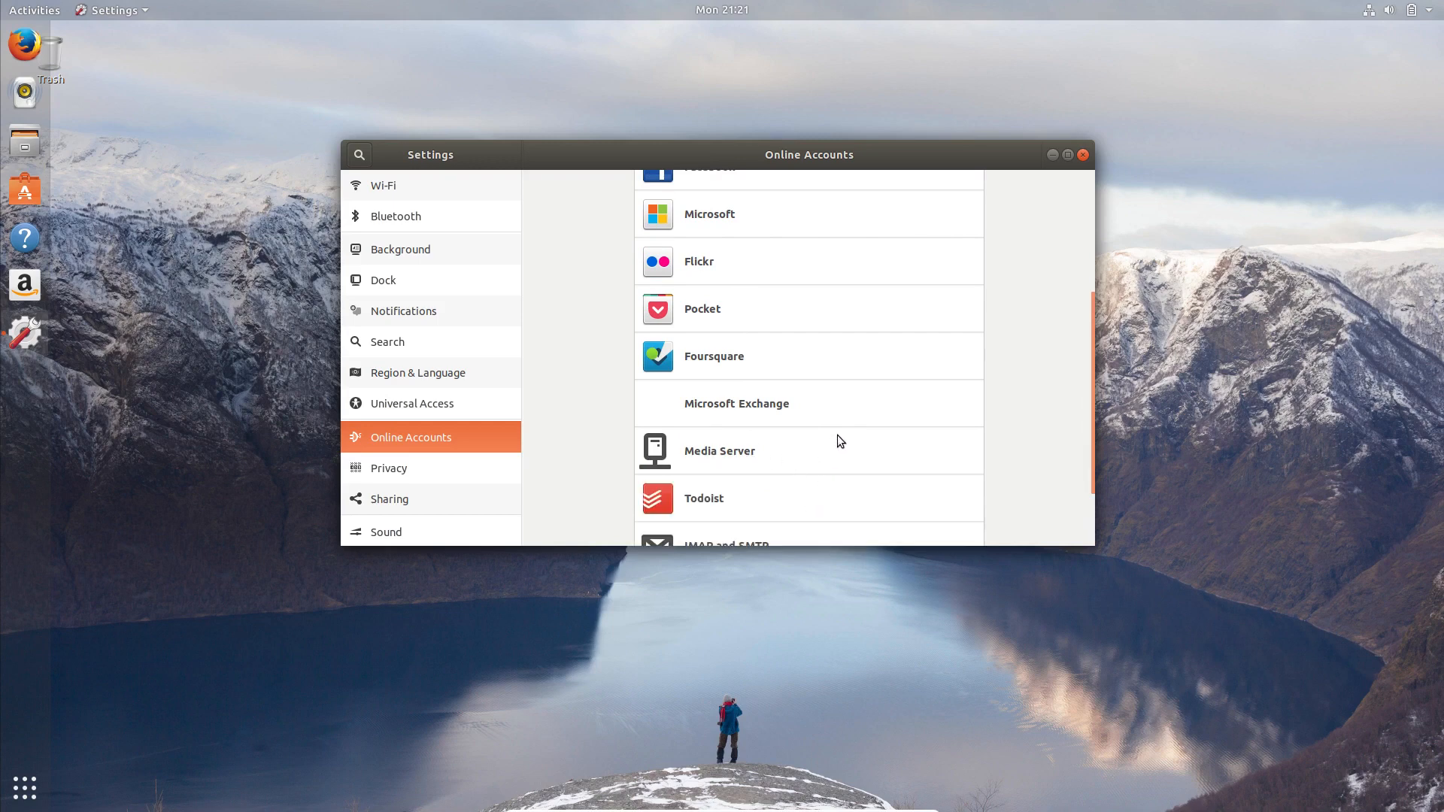
scroll(837, 436, "down", 3)
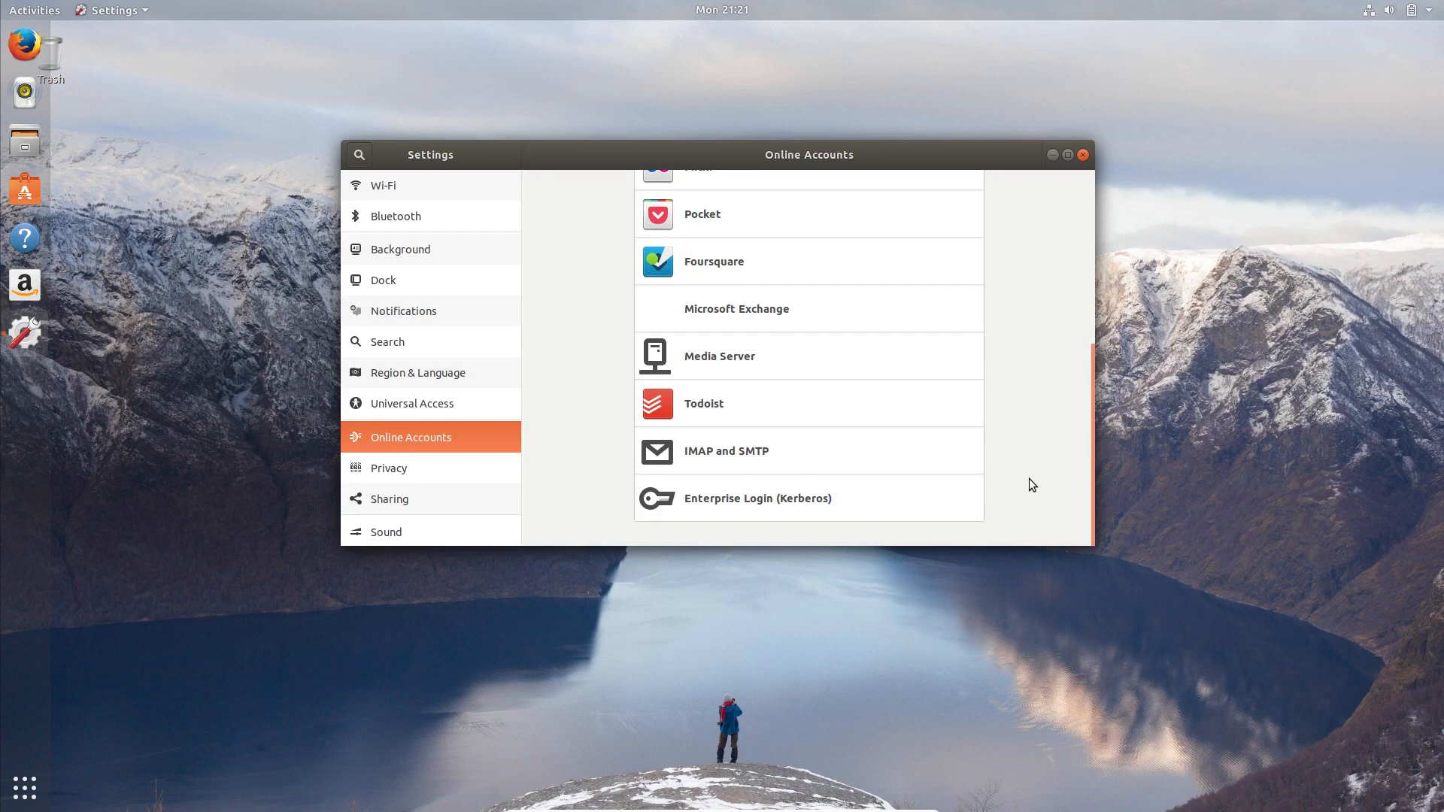
Open the Privacy settings and check the Problem Reporting and Purge Trash & Temporary Files options, closing each dialog without changes.
left_click(421, 471)
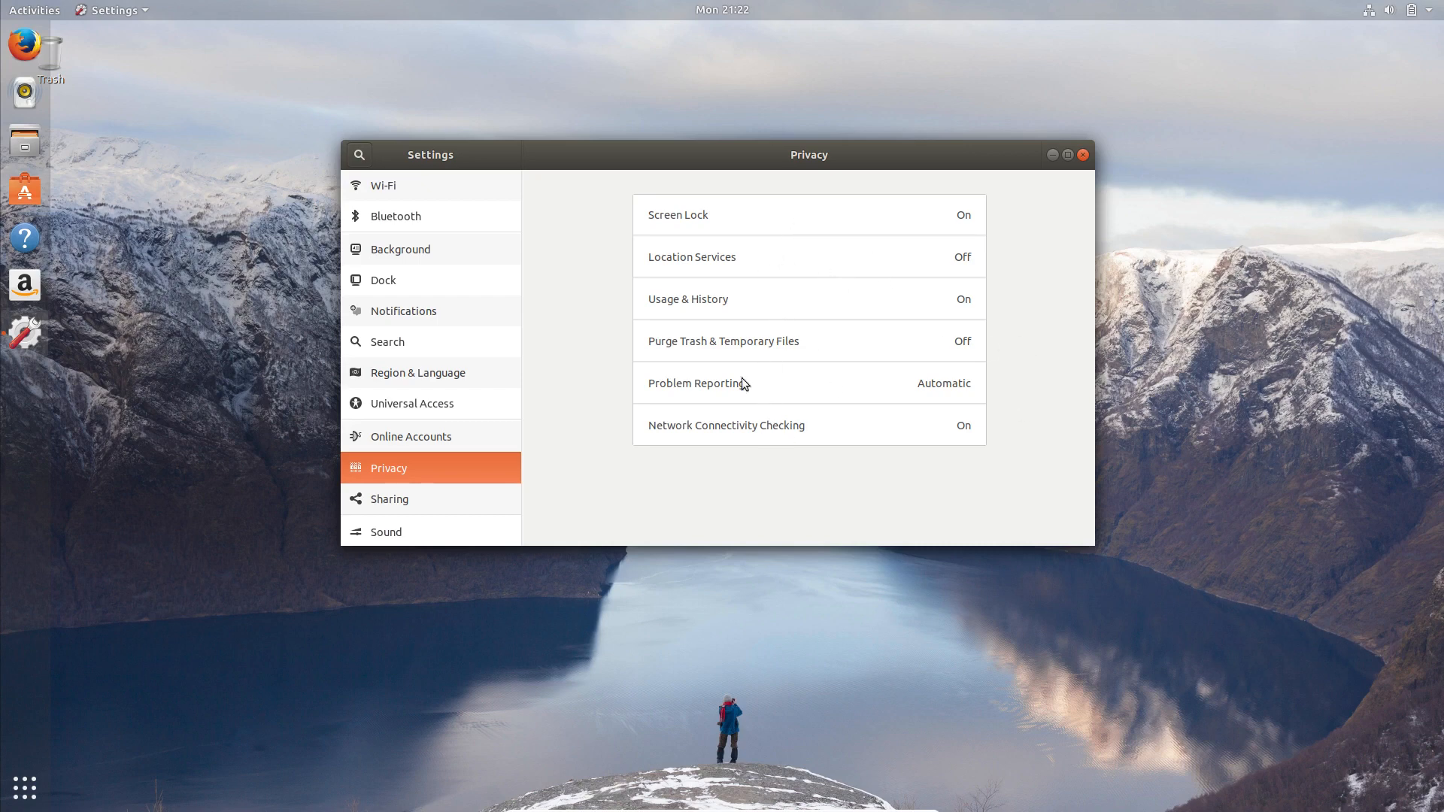
left_click(888, 382)
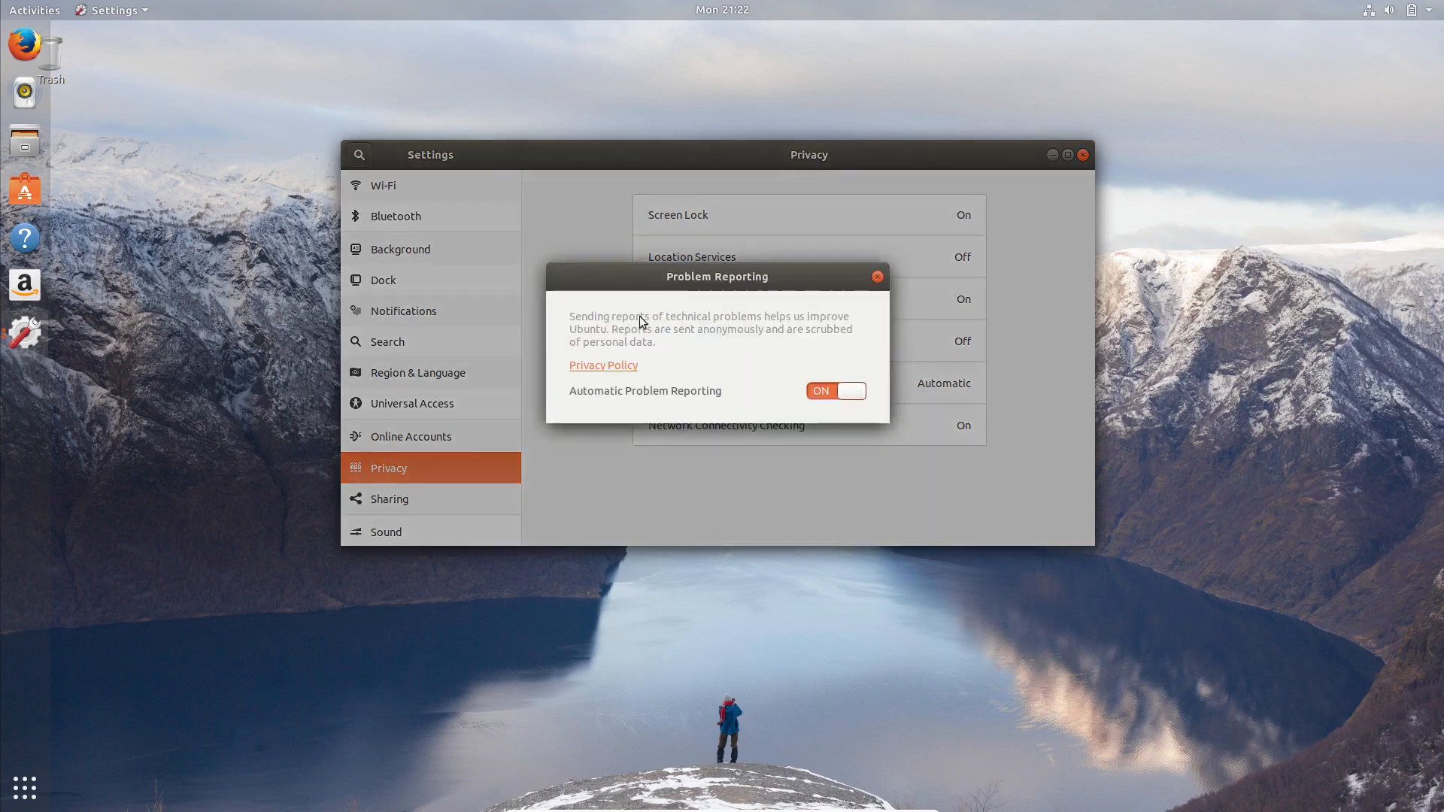
left_click(878, 277)
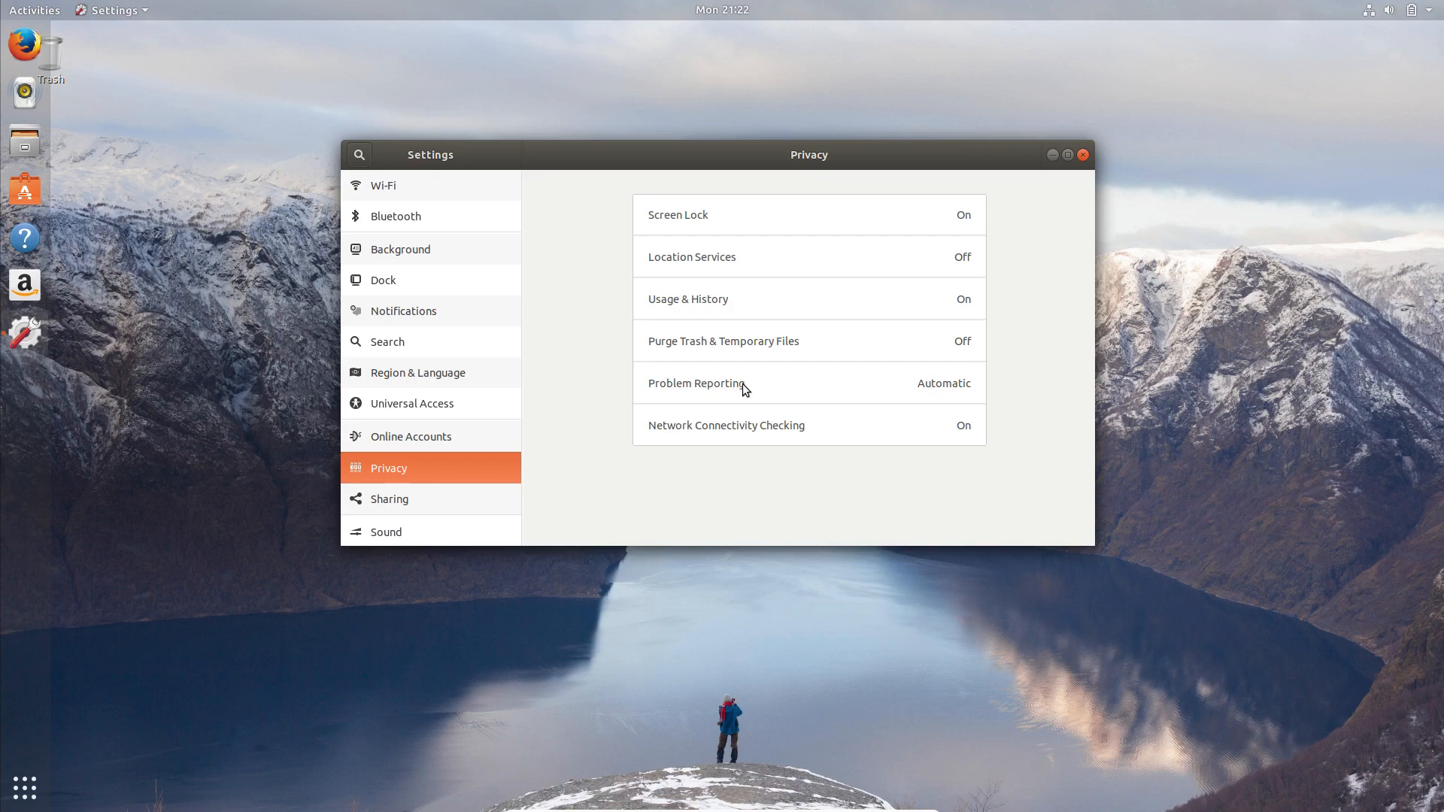
left_click(790, 341)
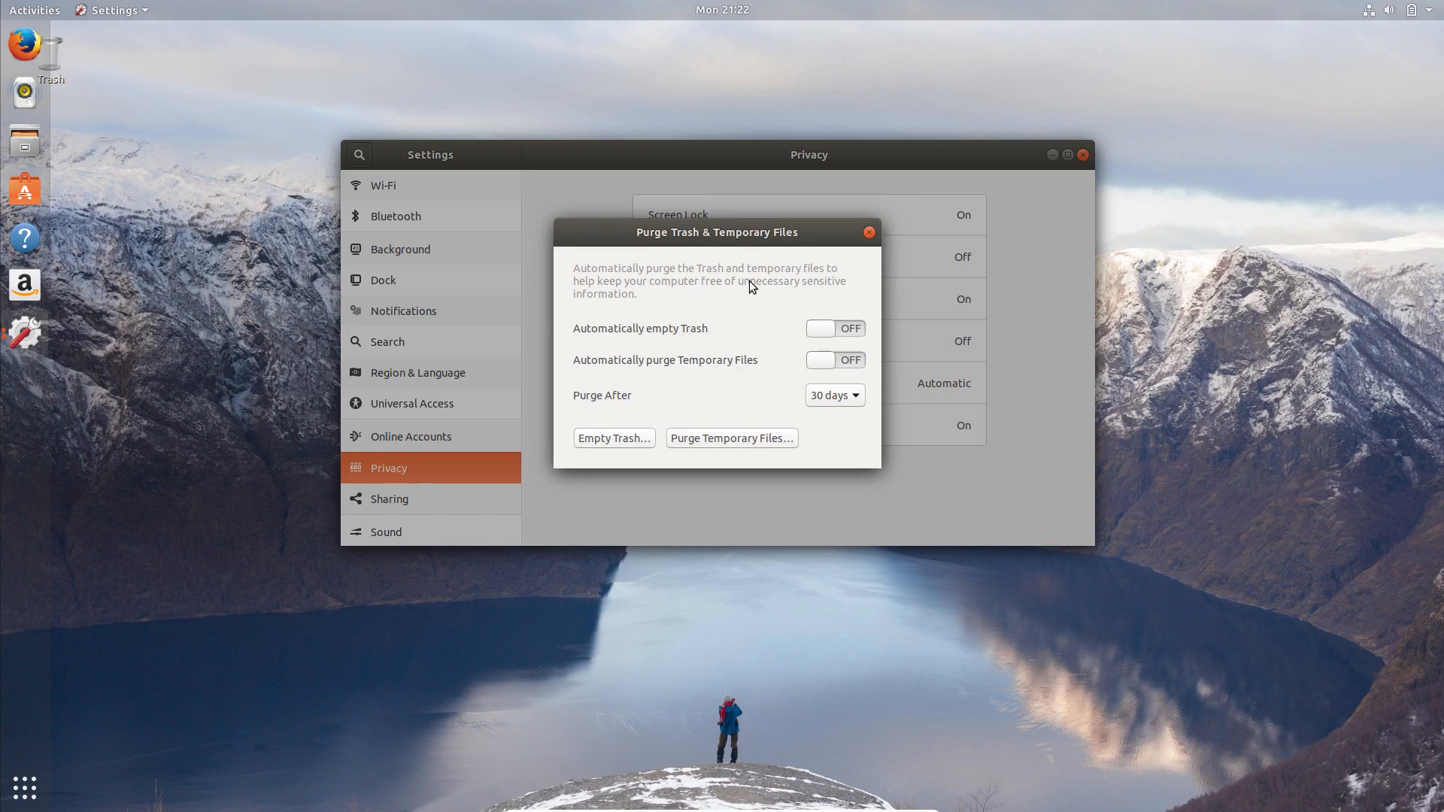
left_click(870, 233)
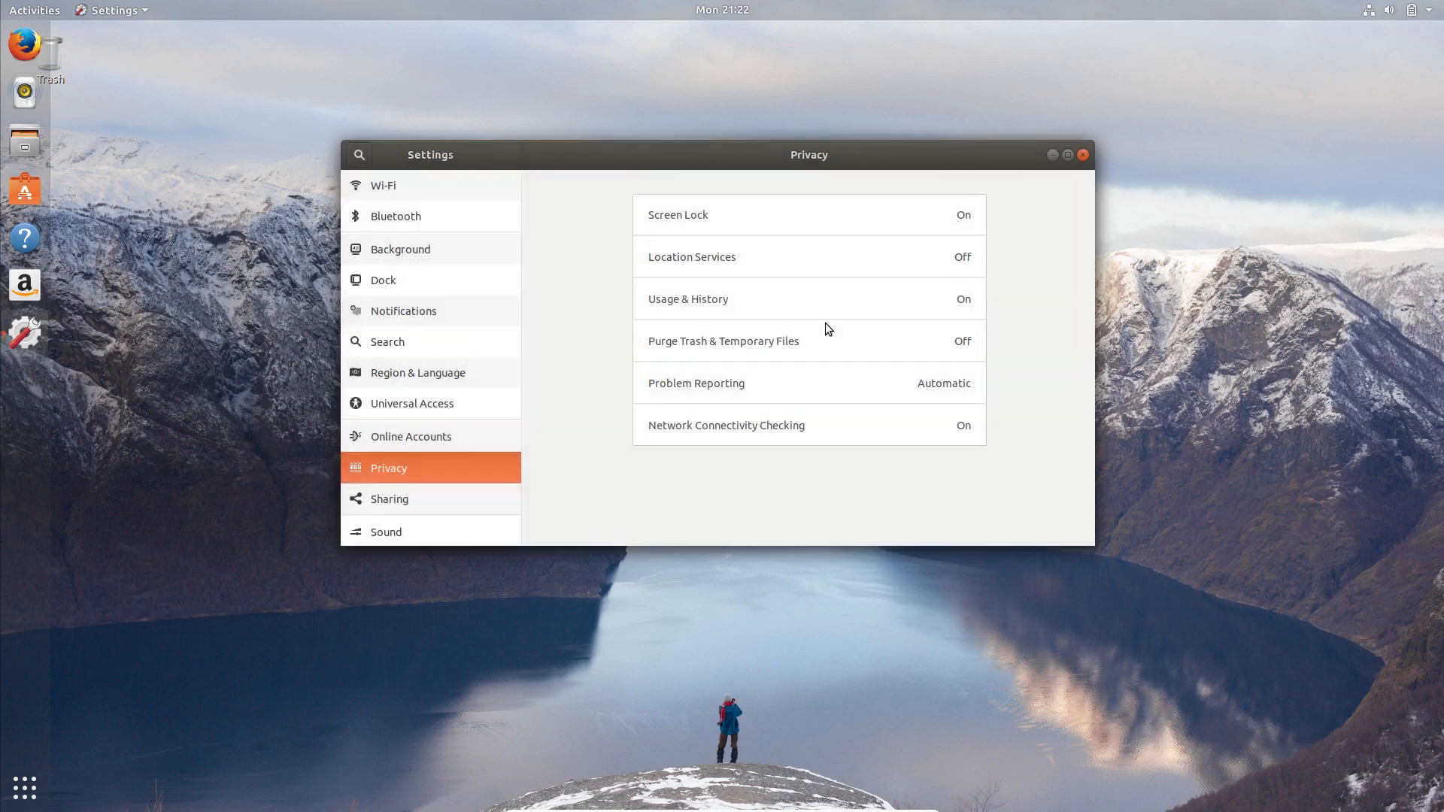
Check the Sharing settings, and in the Sound settings briefly select the No Amplifier output before reselecting the Amplifier output.
left_click(413, 498)
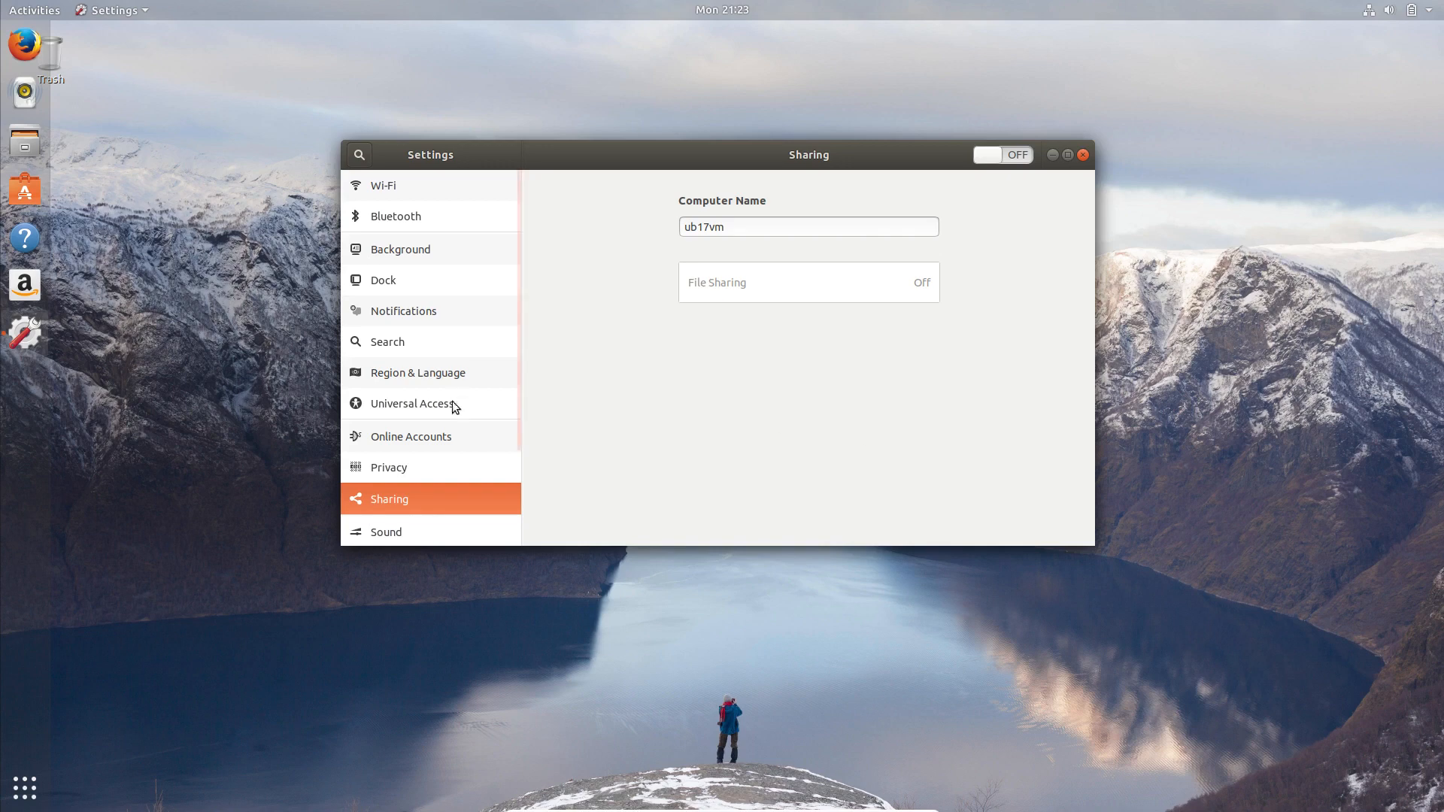
scroll(447, 450, "down", 3)
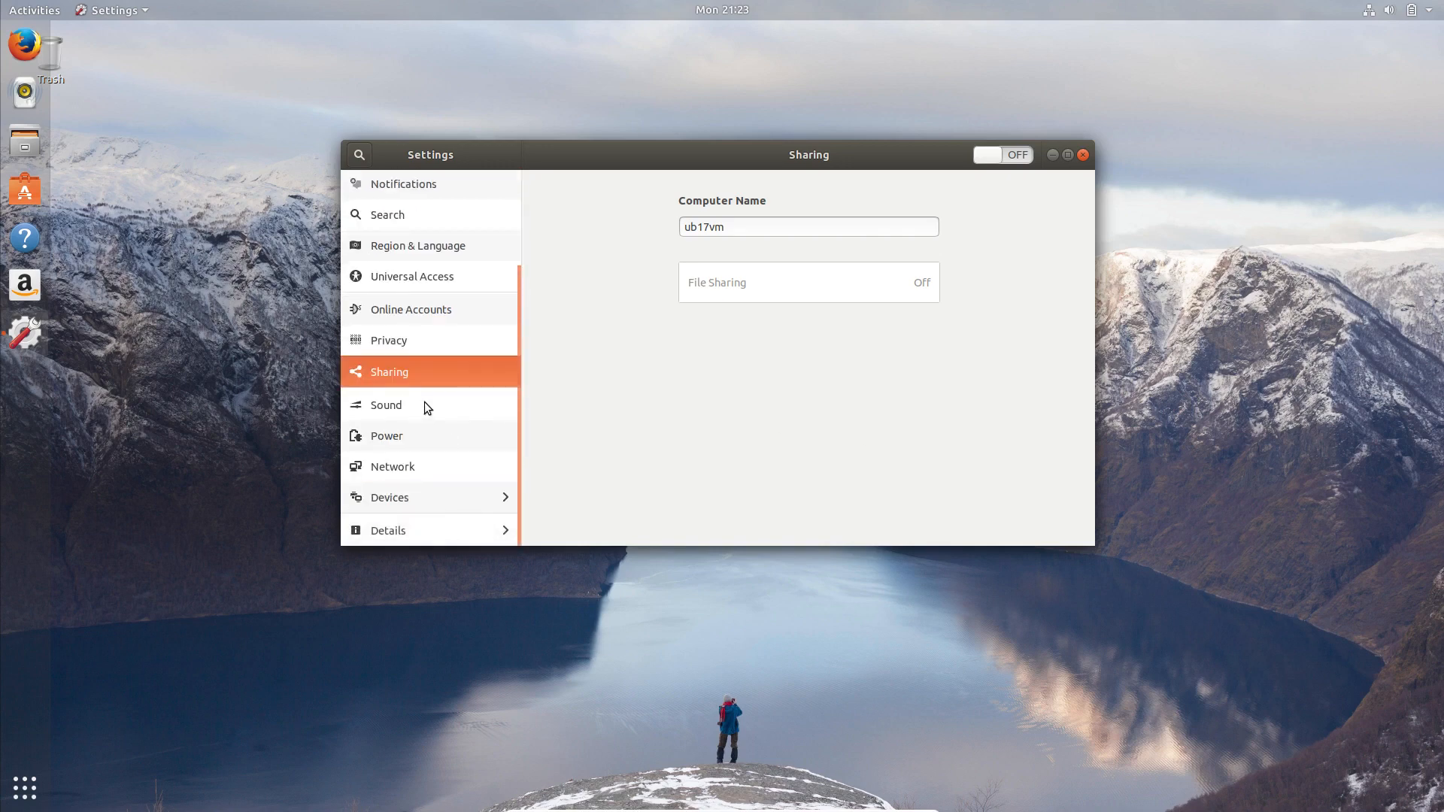
left_click(424, 405)
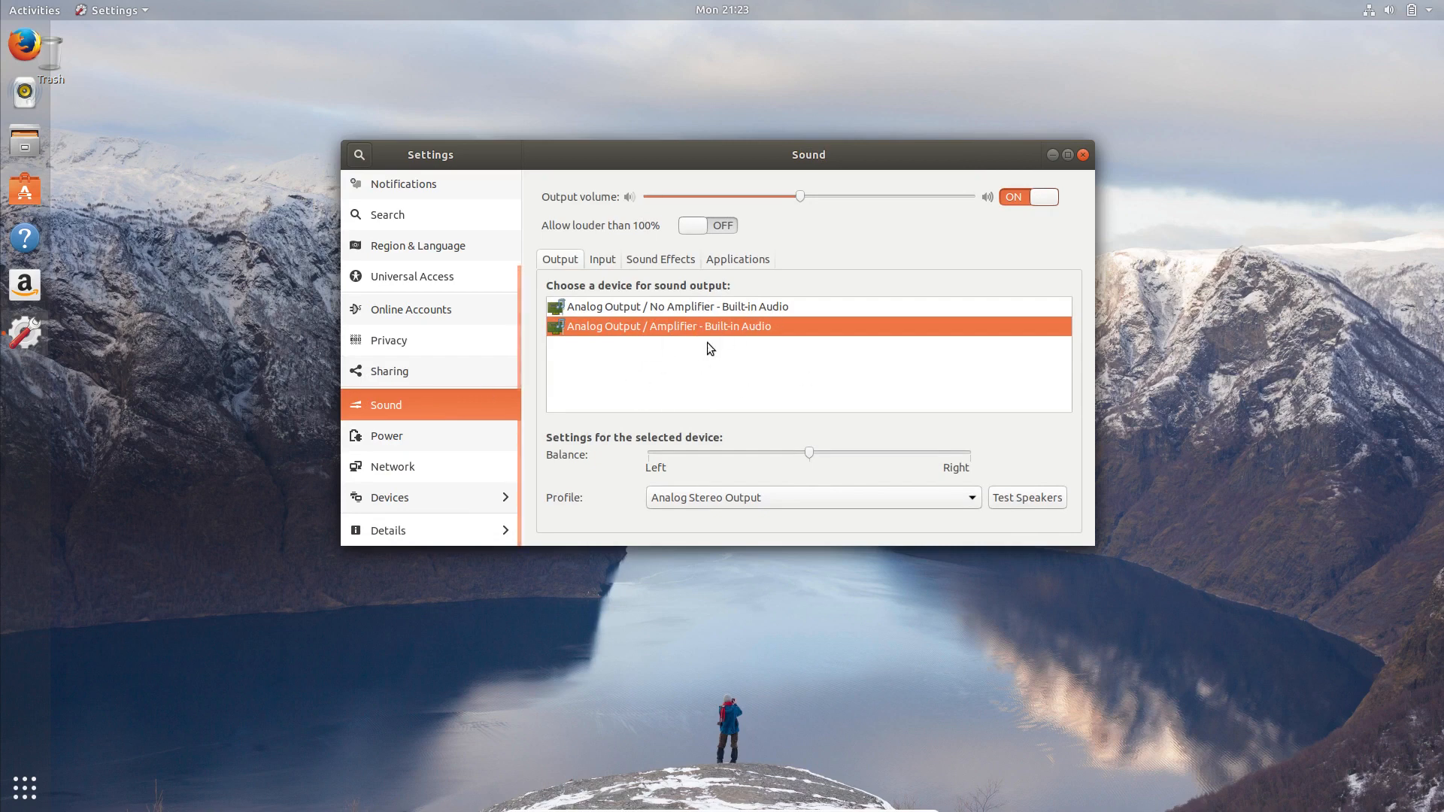
left_click(689, 307)
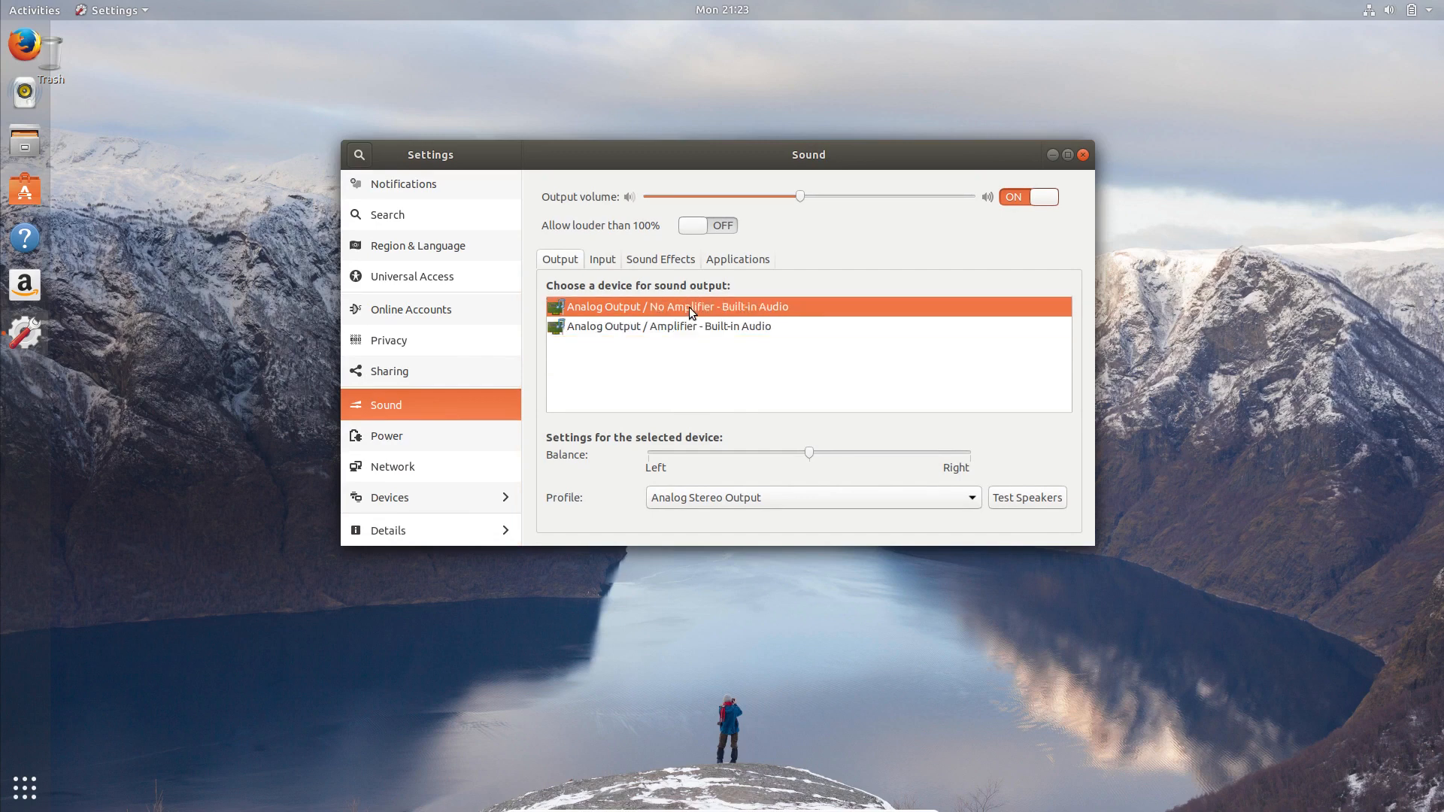
left_click(688, 327)
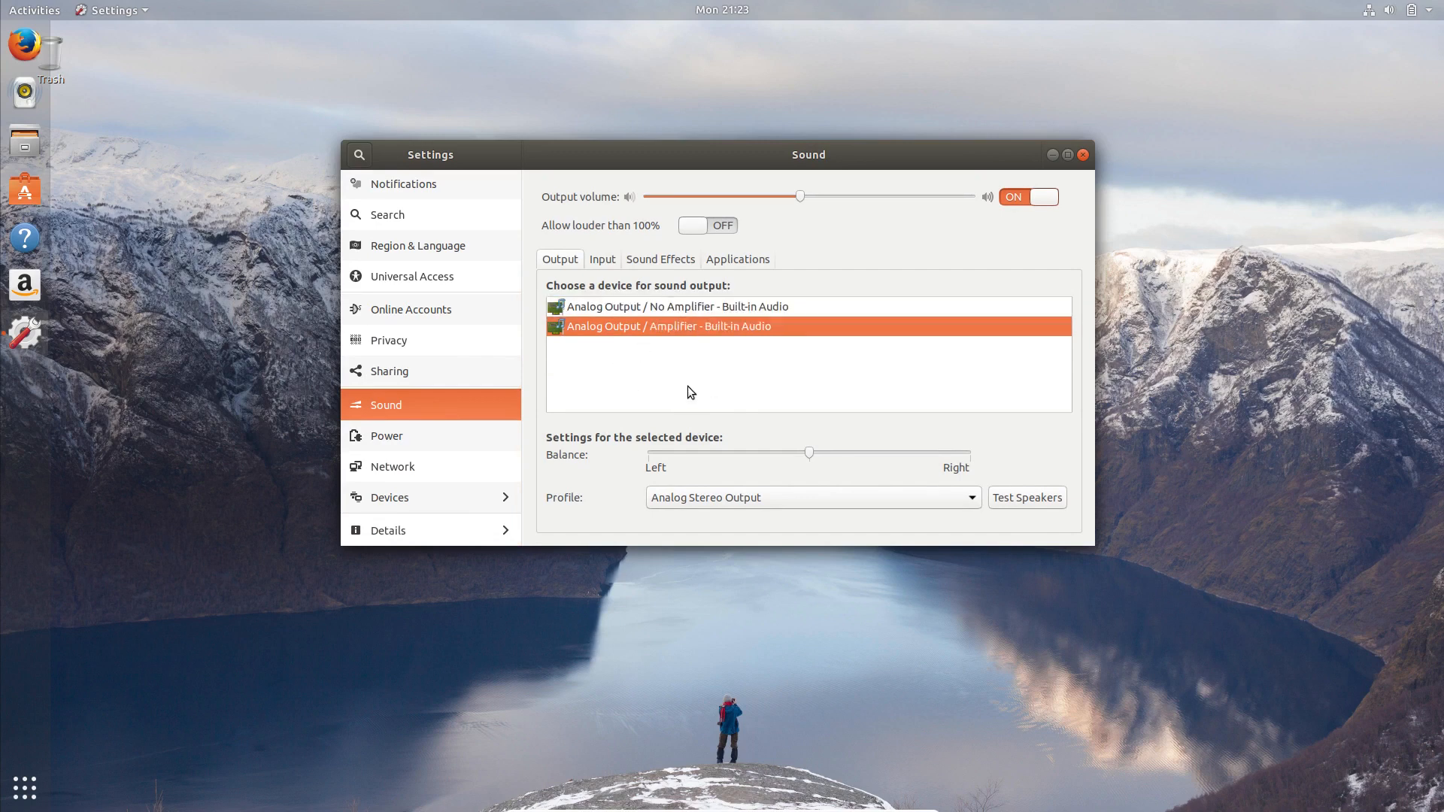
Review the Input, Sound Effects and Applications sections of the Sound settings and return to the Output section.
left_click(601, 258)
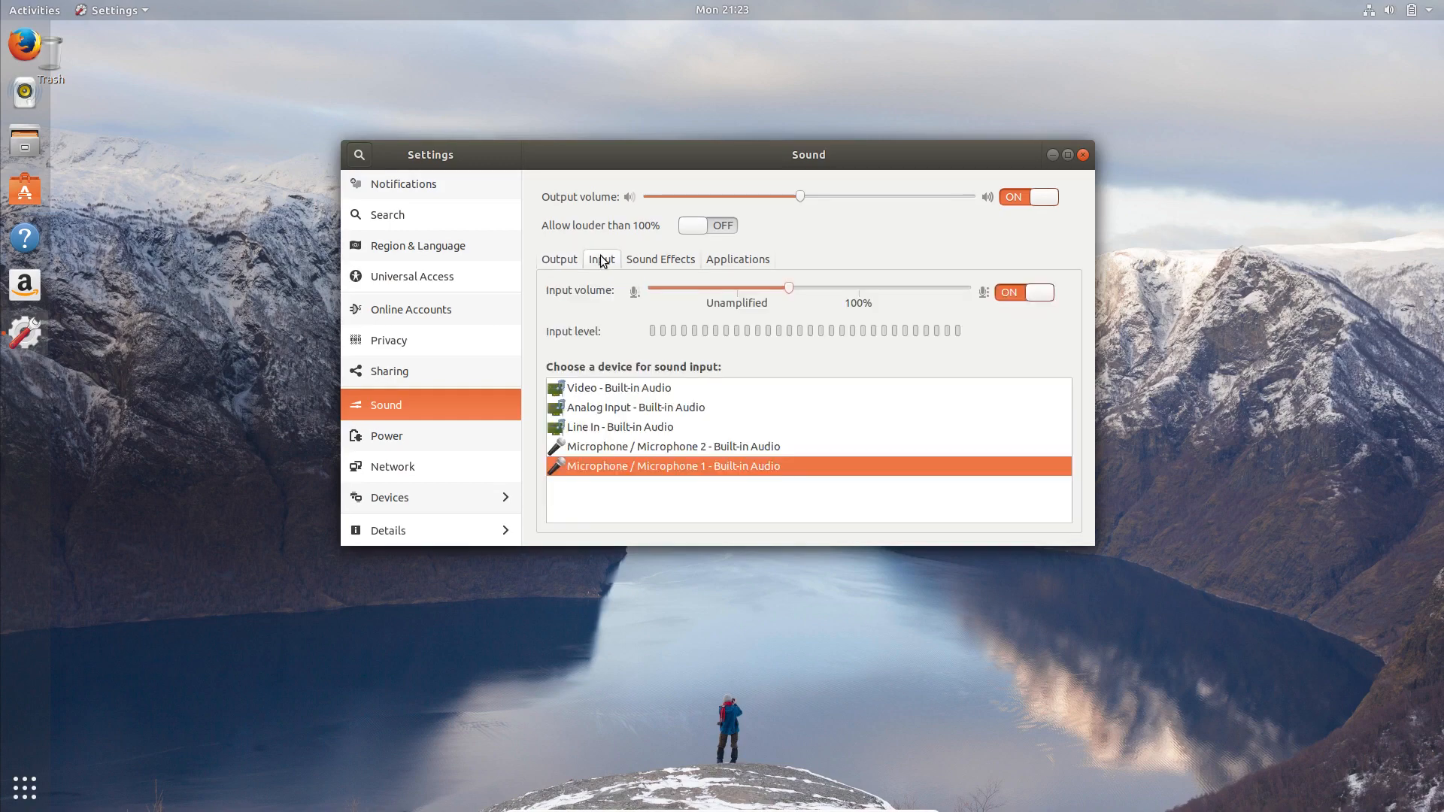
left_click(646, 260)
left_click(565, 260)
left_click(755, 263)
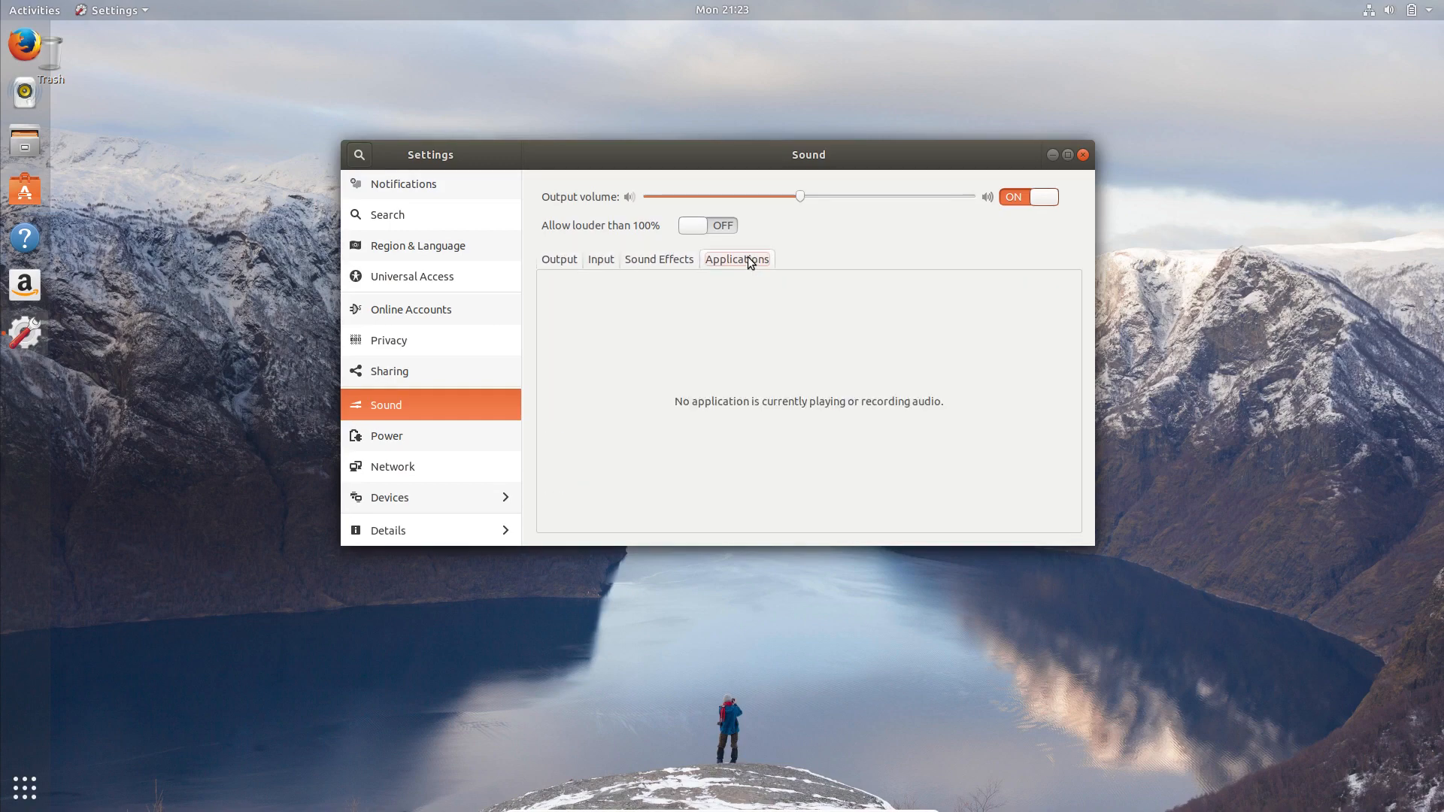
left_click(549, 264)
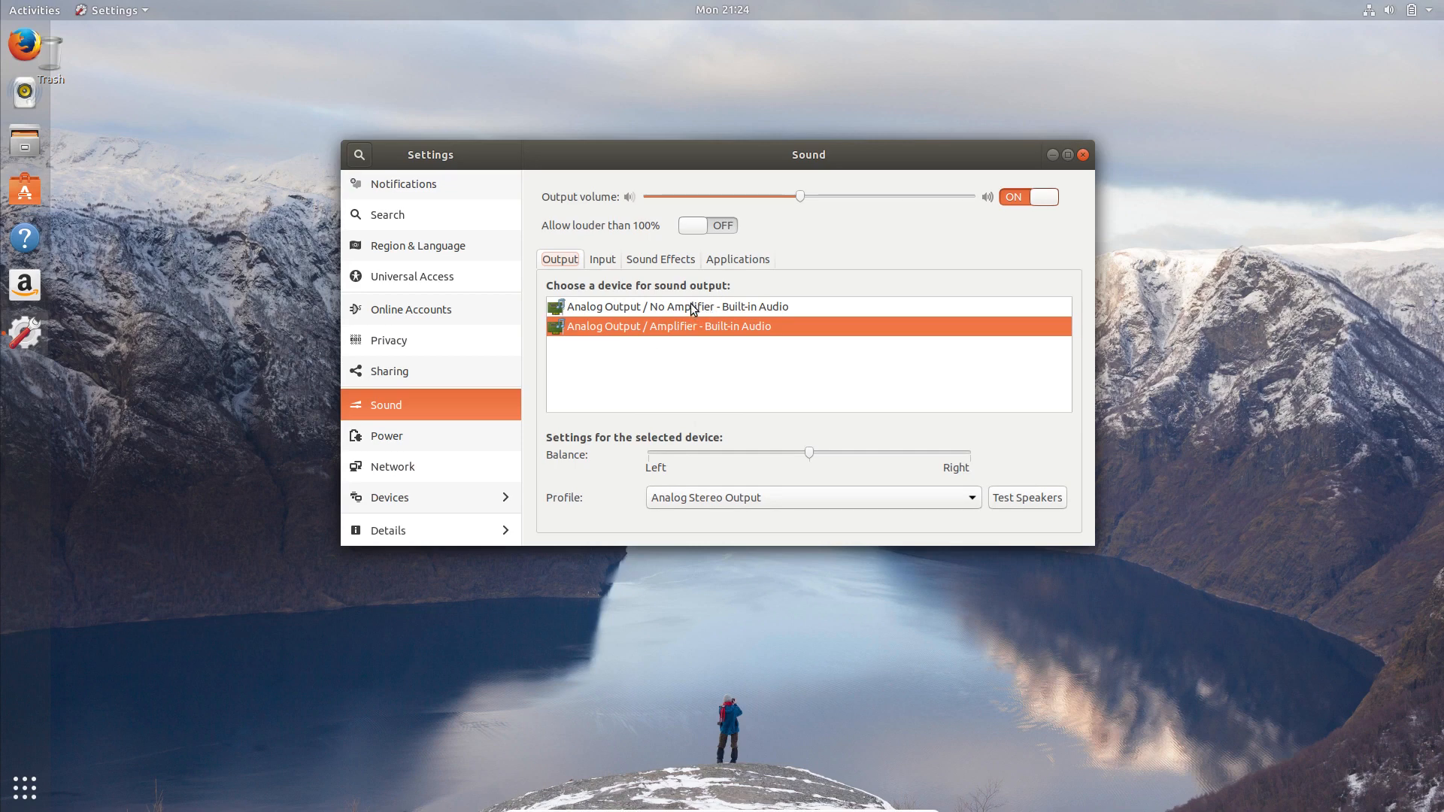
View the Power and Network settings and open the Devices settings.
left_click(411, 439)
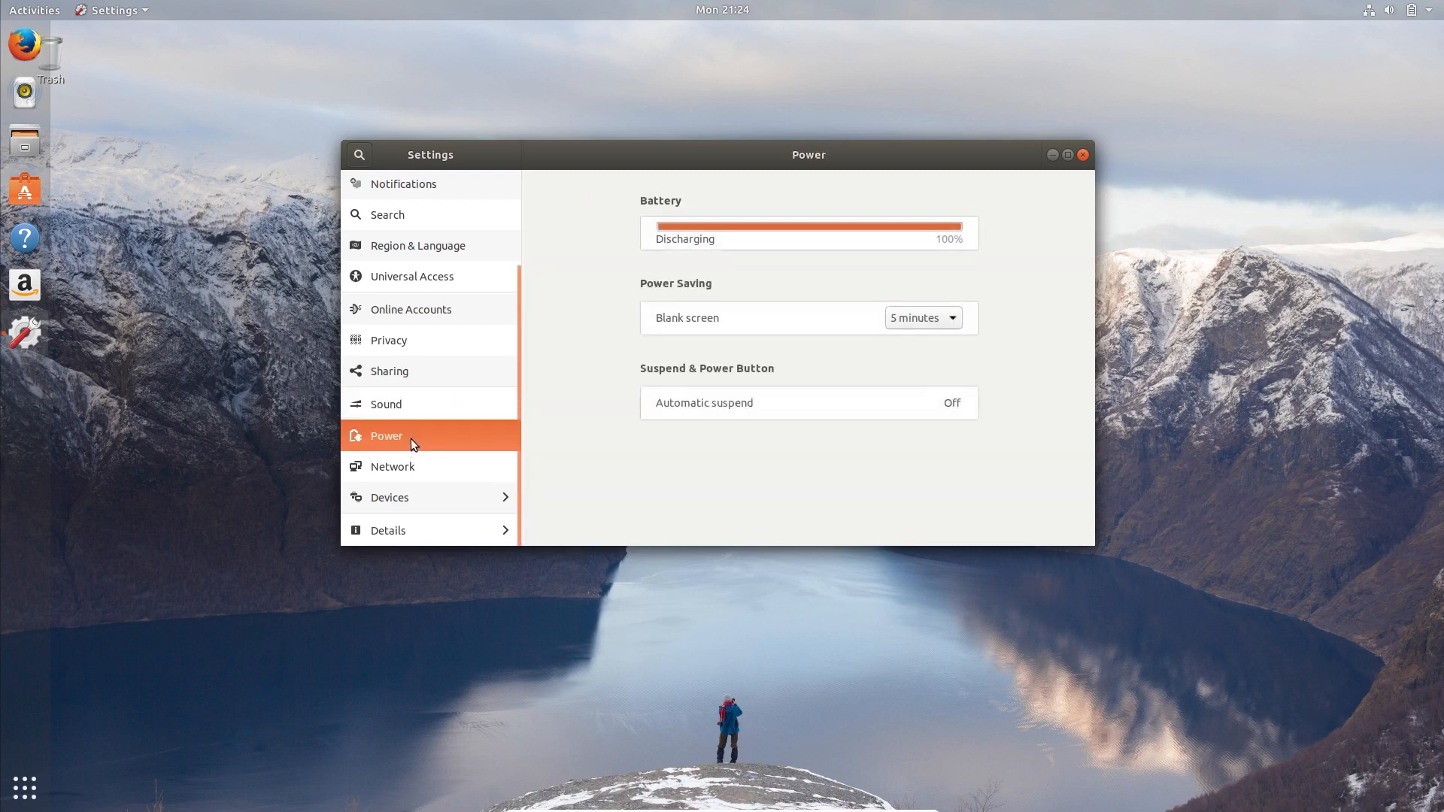
left_click(437, 468)
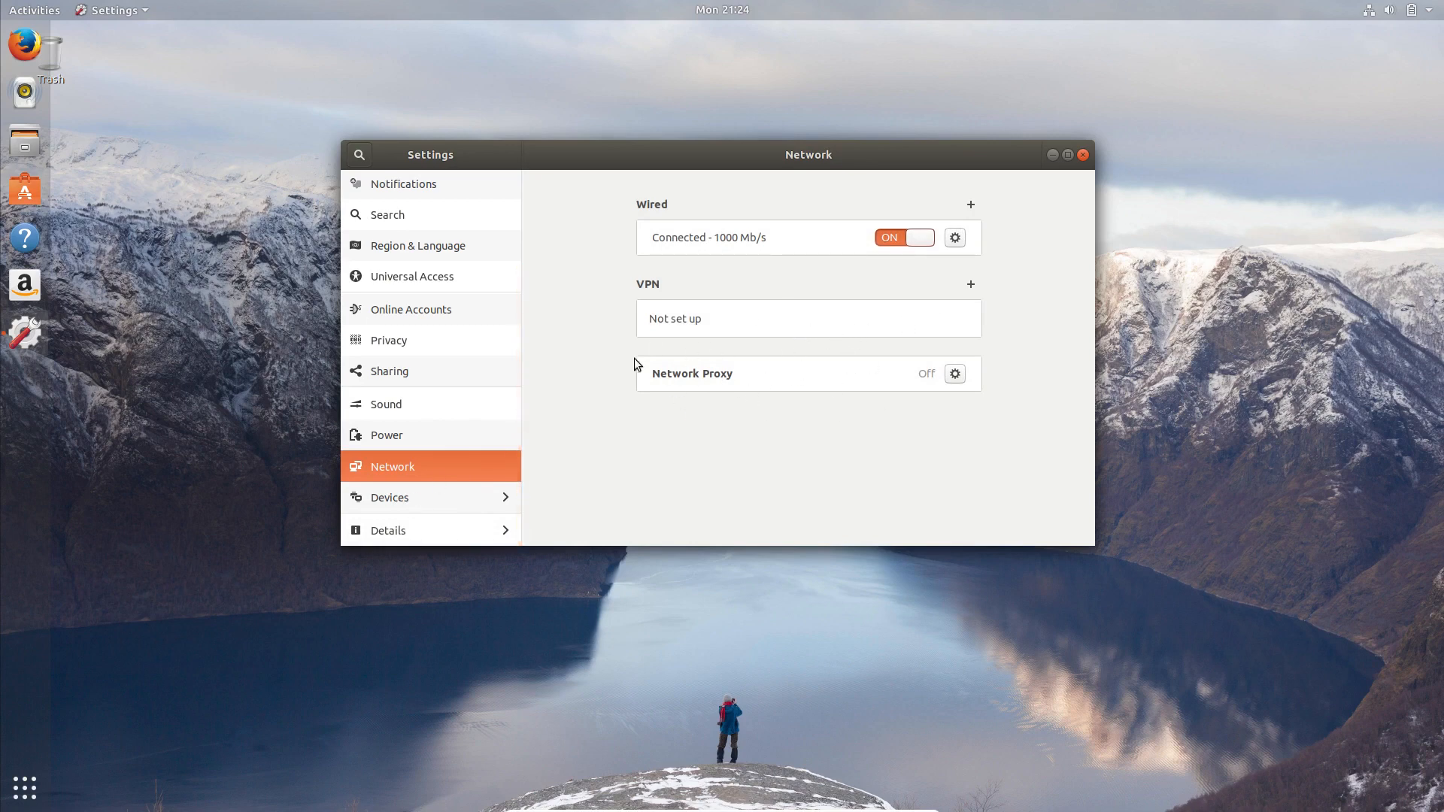
left_click(422, 495)
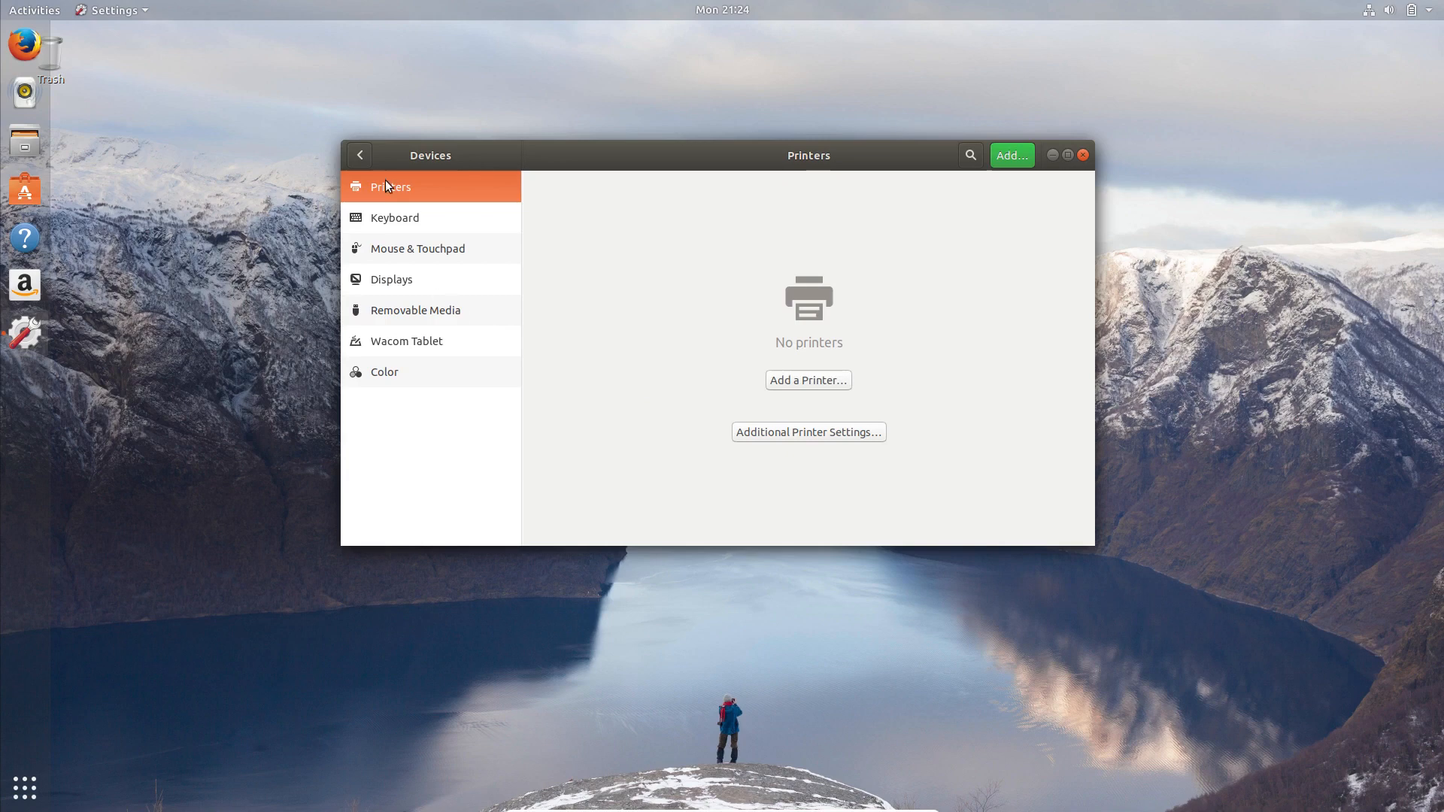
Look over the Keyboard, Mouse & Touchpad and Displays settings among the devices.
left_click(394, 230)
left_click(412, 250)
left_click(417, 277)
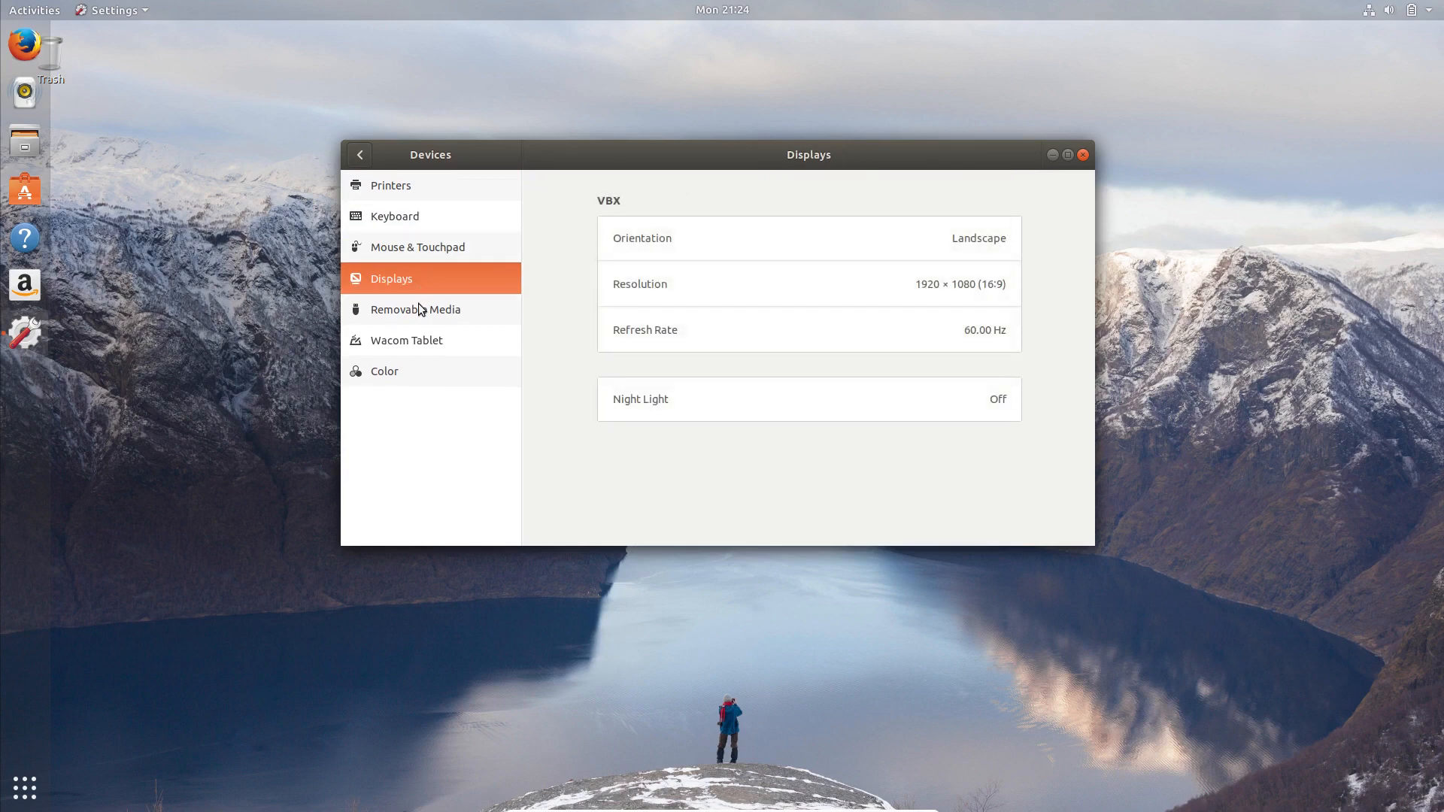
Review the Removable Media settings, revisiting Displays briefly, and check the available actions for CD audio without choosing one.
left_click(420, 309)
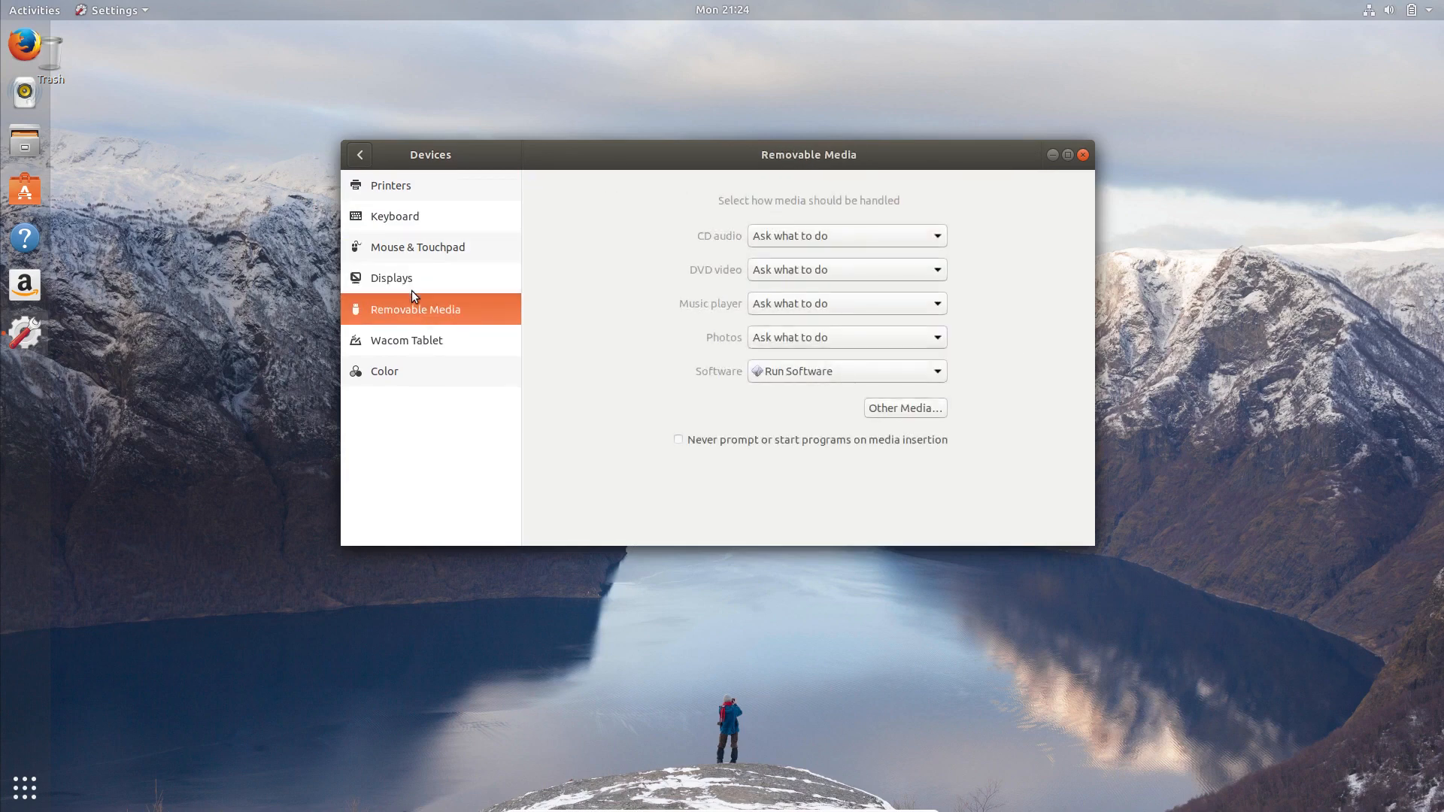
left_click(413, 281)
left_click(414, 312)
left_click(938, 238)
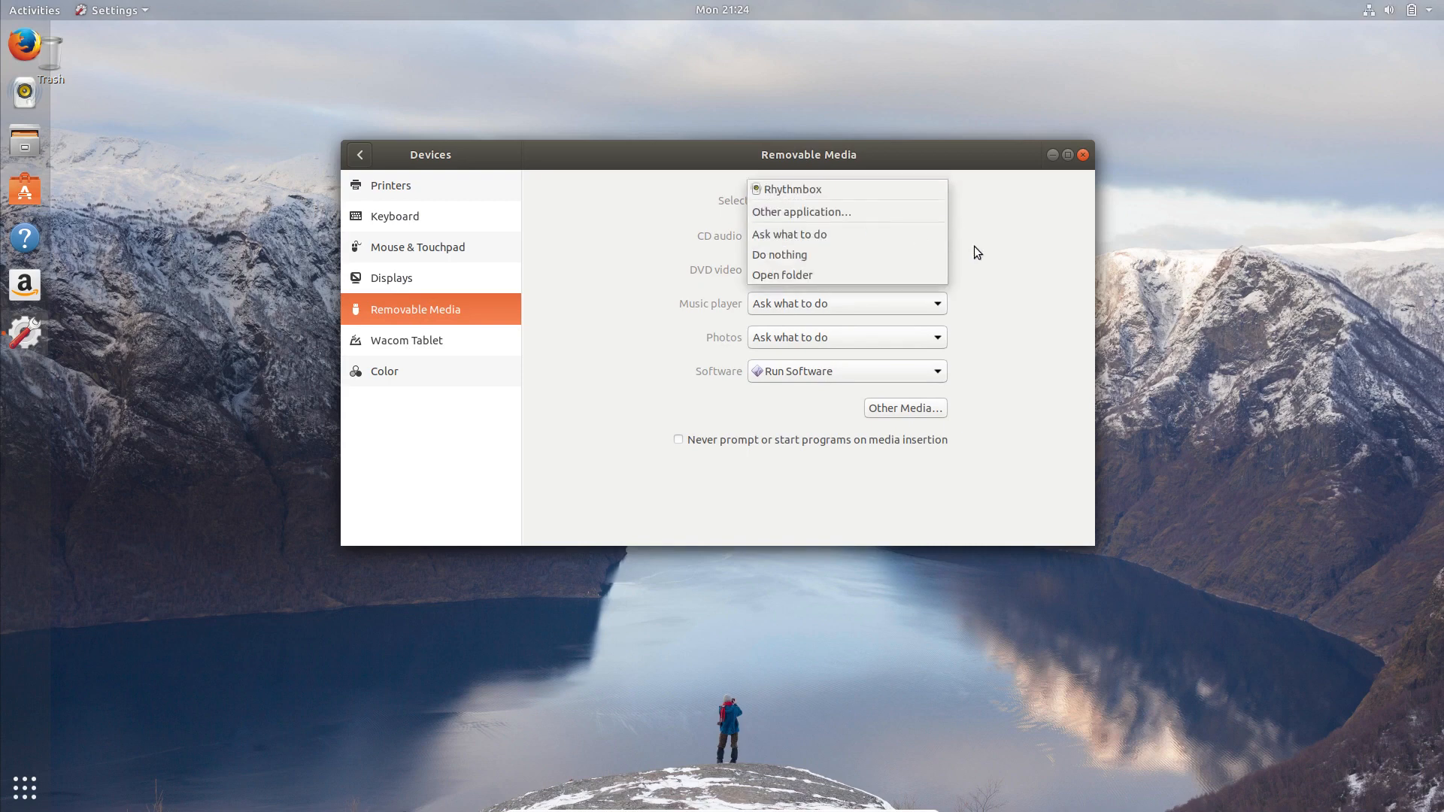
left_click(1029, 255)
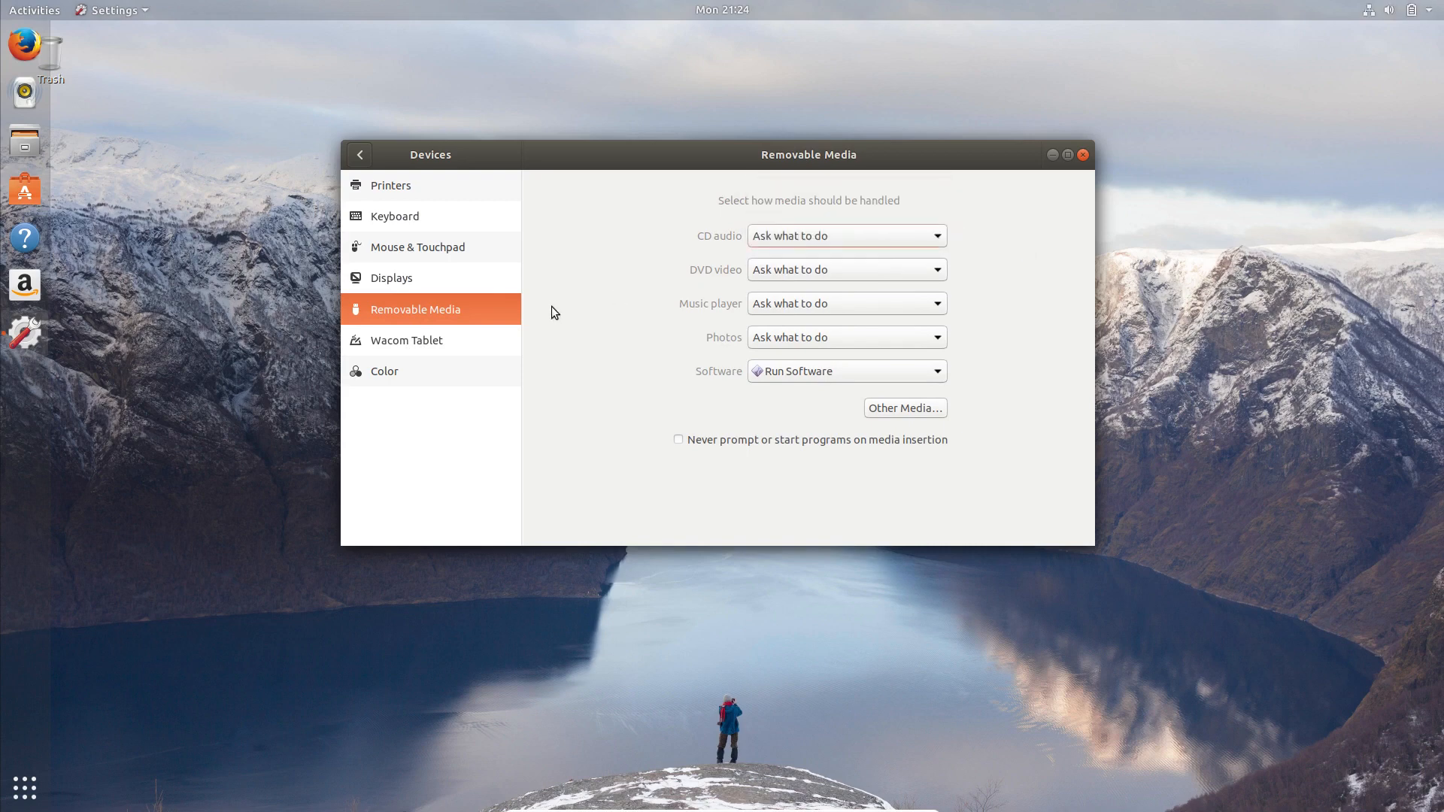
View the Wacom Tablet and Color settings and return to the Printers page.
left_click(427, 342)
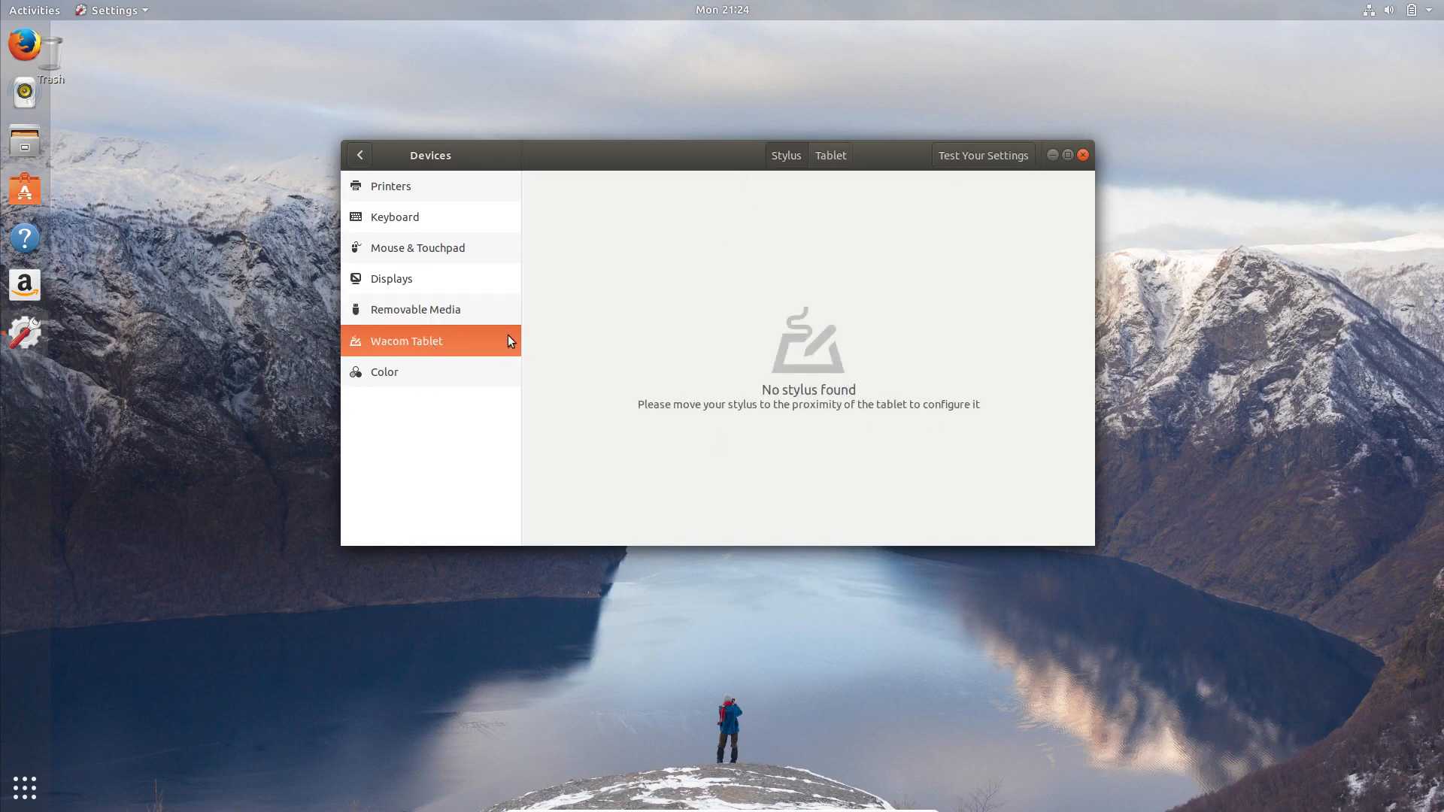
left_click(399, 373)
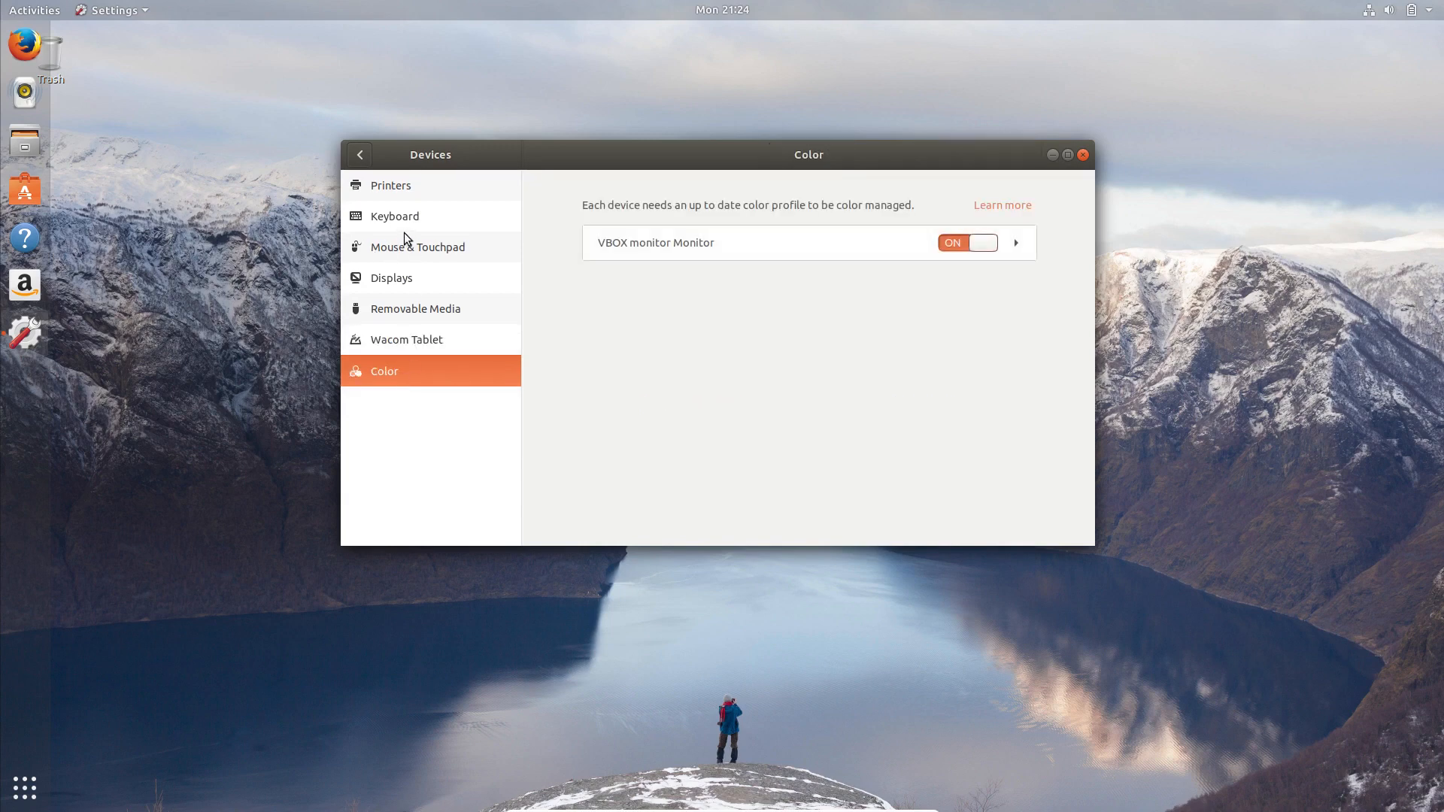
left_click(409, 185)
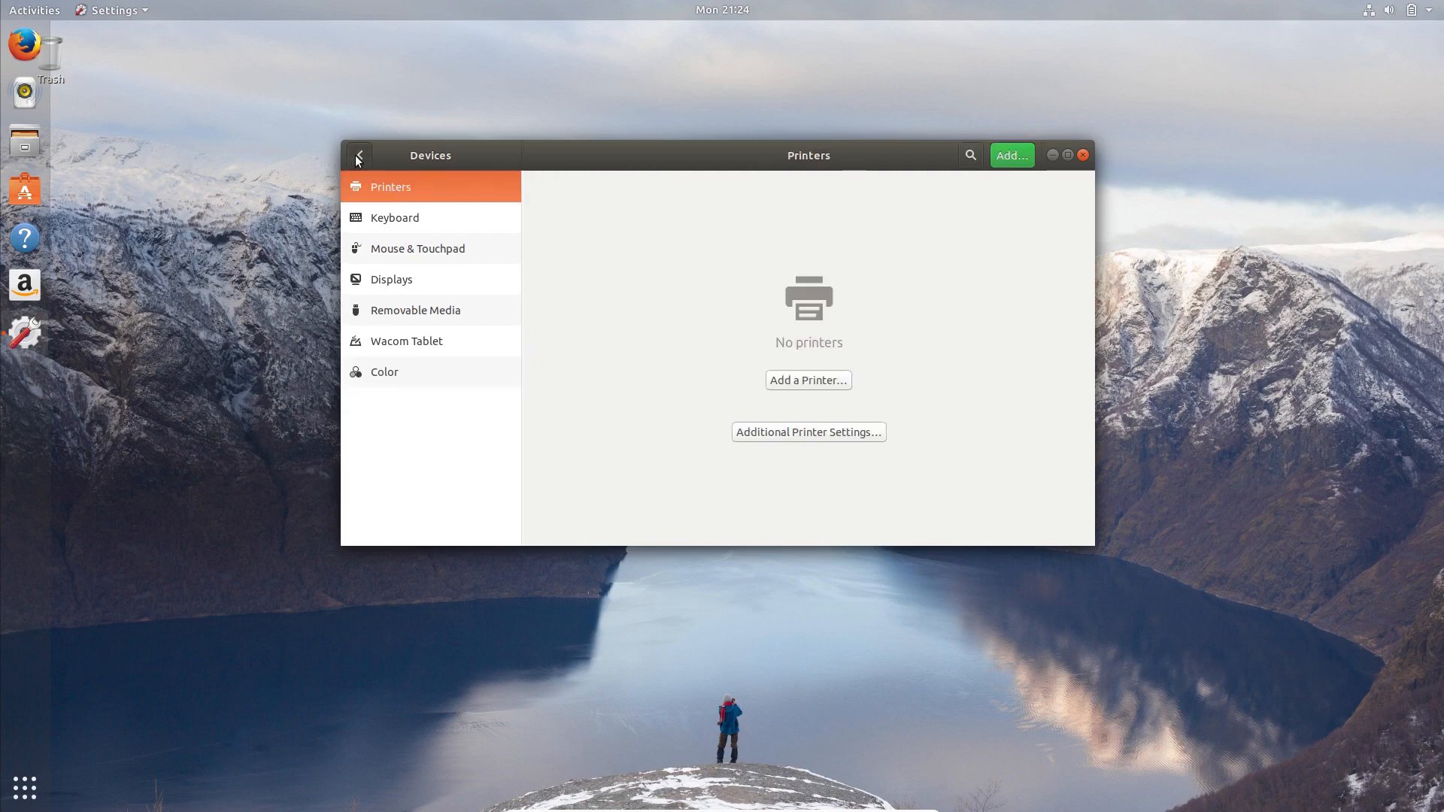
Leave the Devices settings, open Details and examine the disk and memory information on the About page.
left_click(359, 156)
scroll(451, 391, "down", 3)
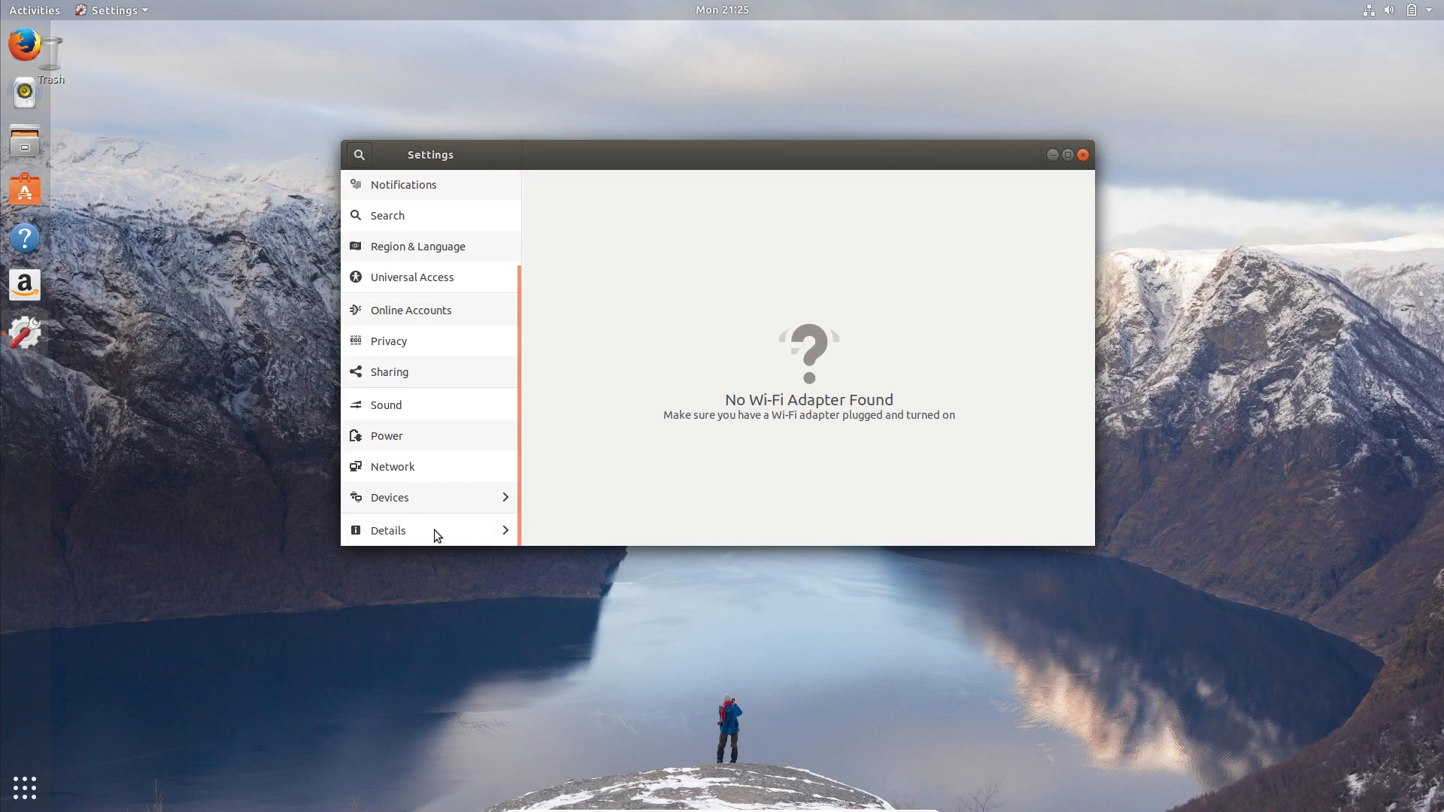
left_click(435, 531)
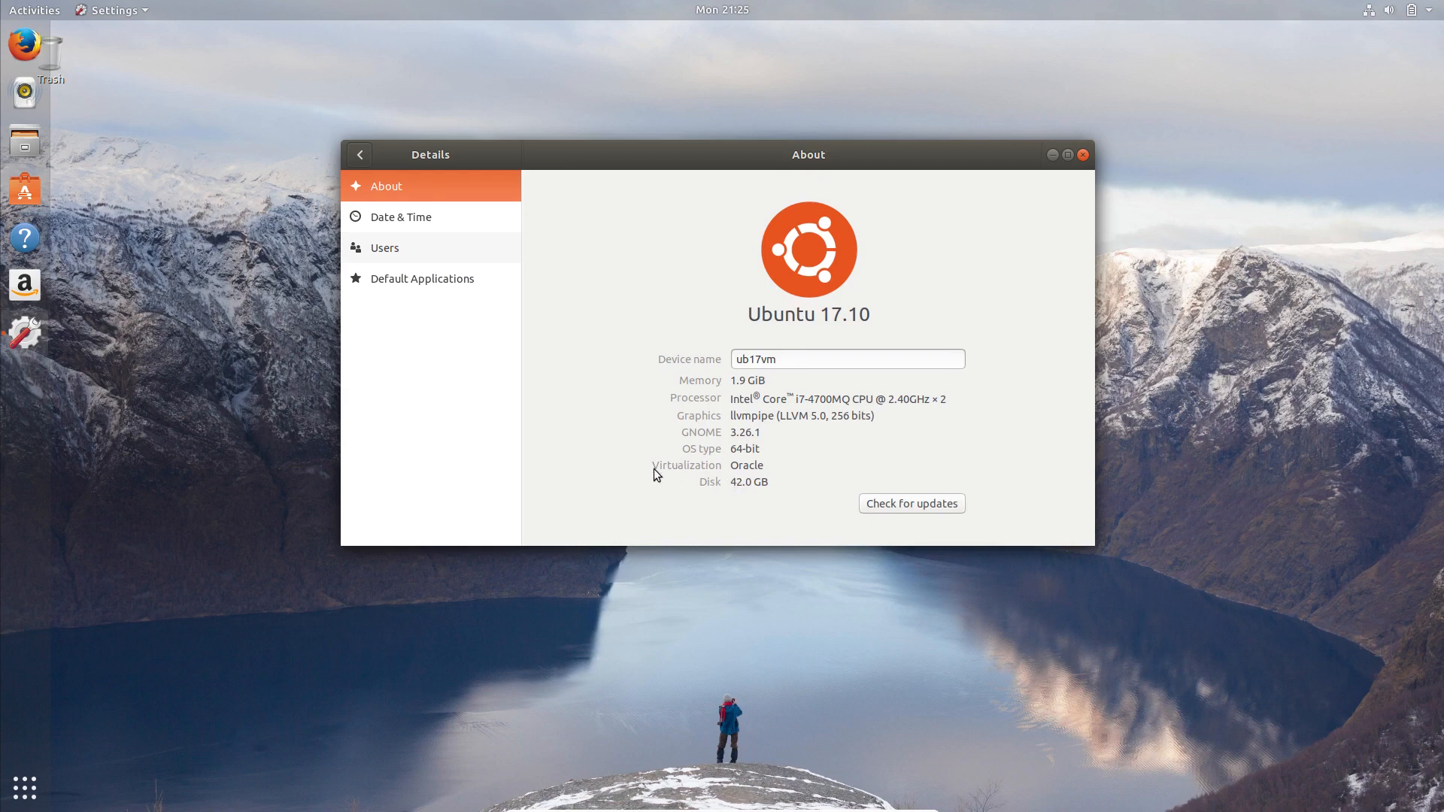
left_click(778, 481)
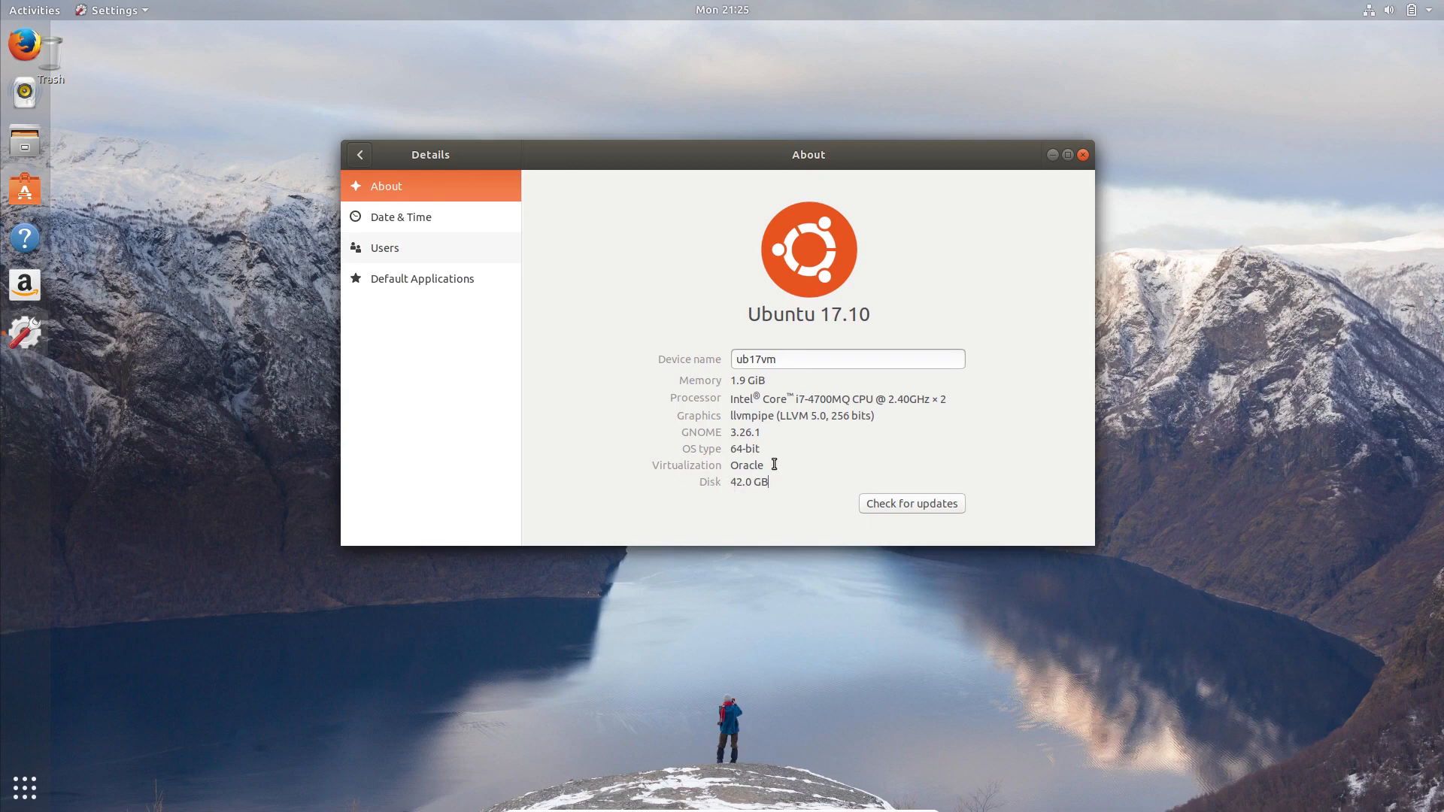
left_click(767, 380)
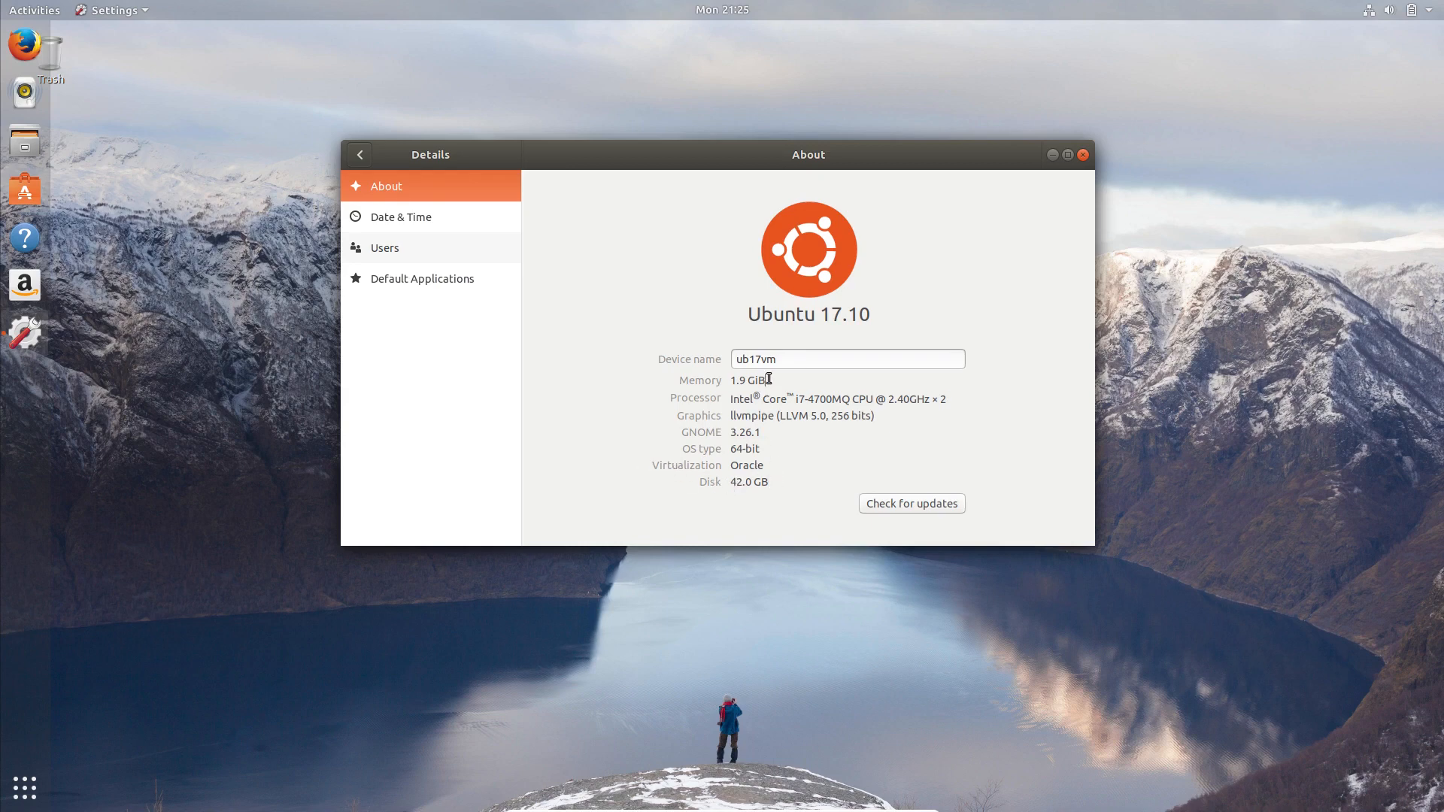
Review the Date & Time page with its time format choices, the Users page and the Default Applications page, and close Settings.
left_click(410, 222)
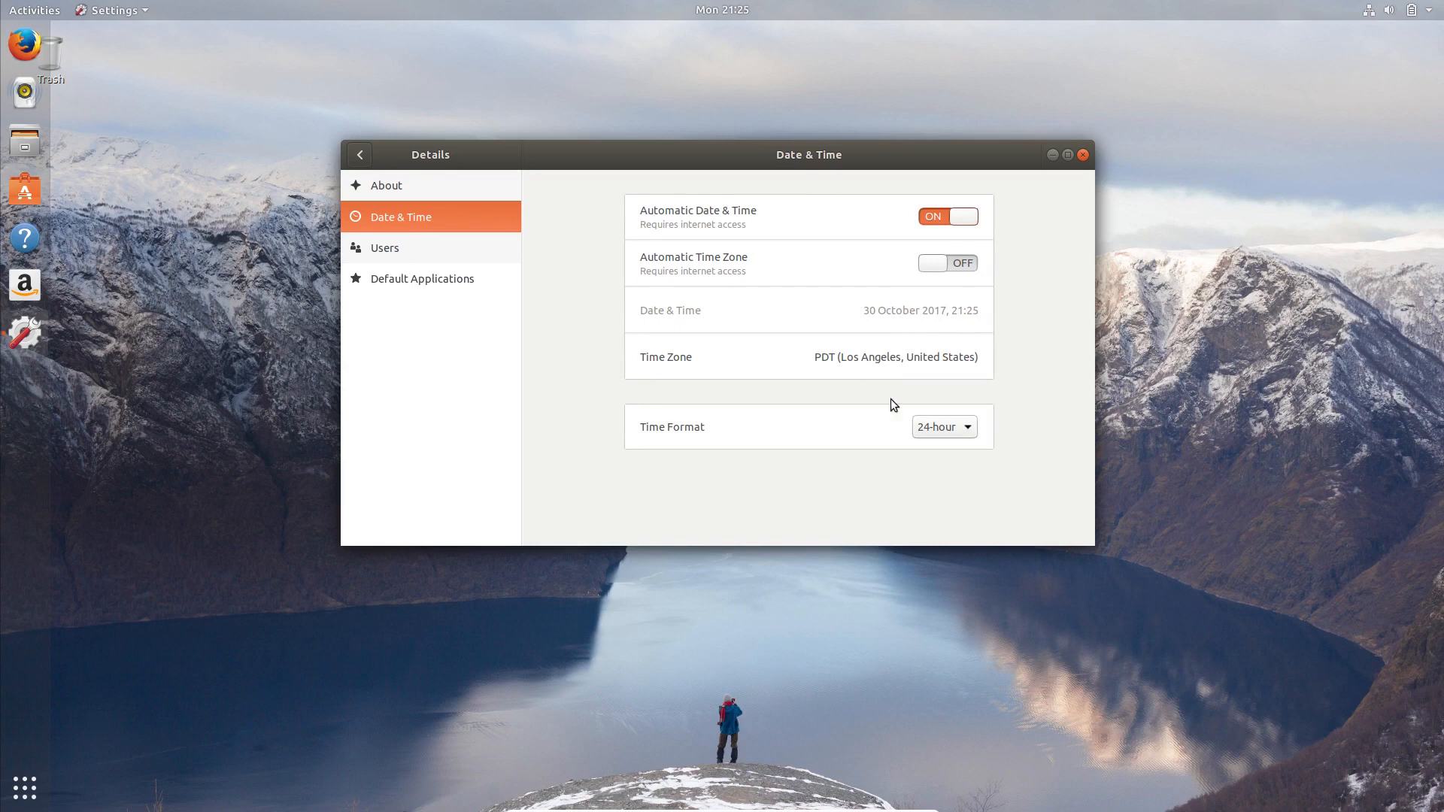
left_click(961, 434)
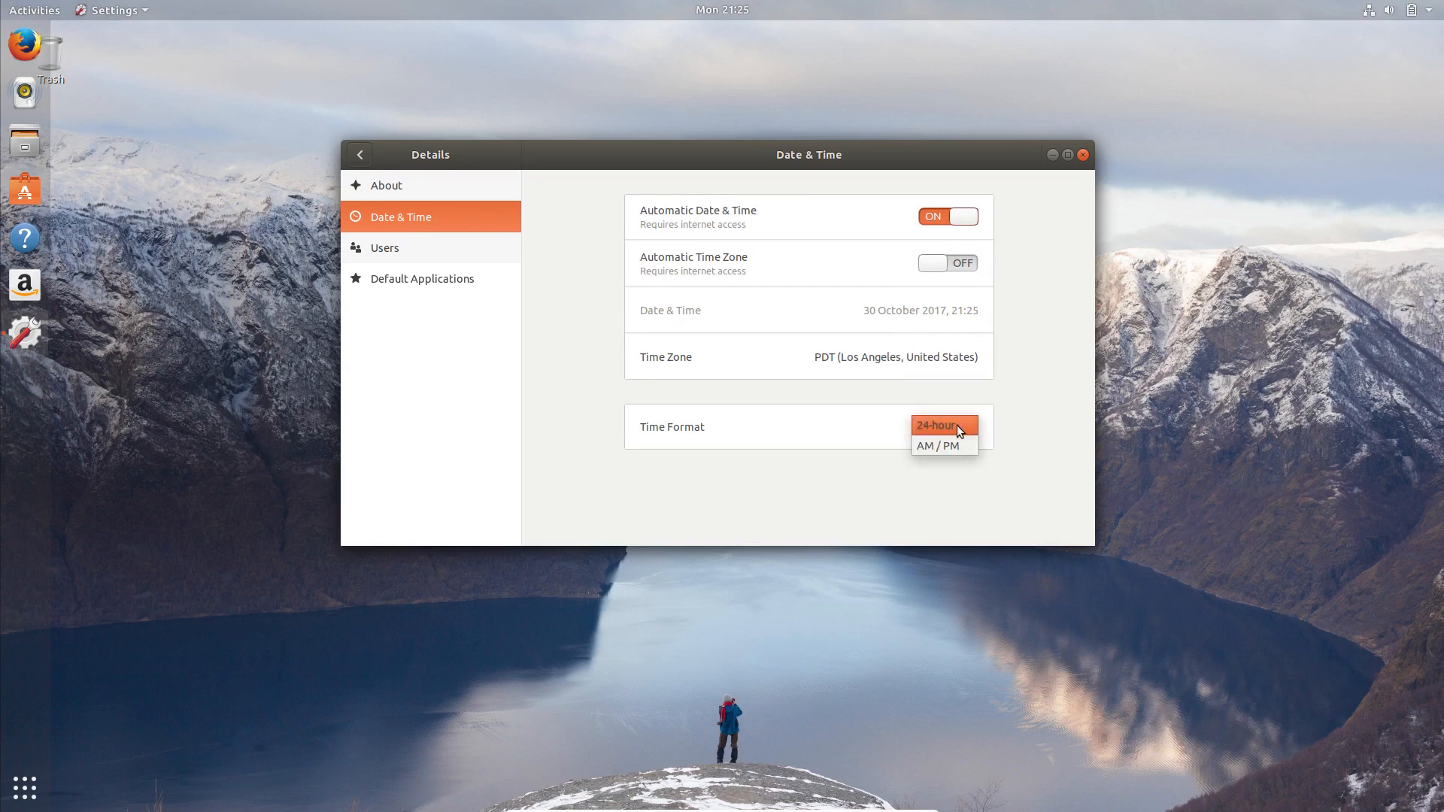
left_click(958, 427)
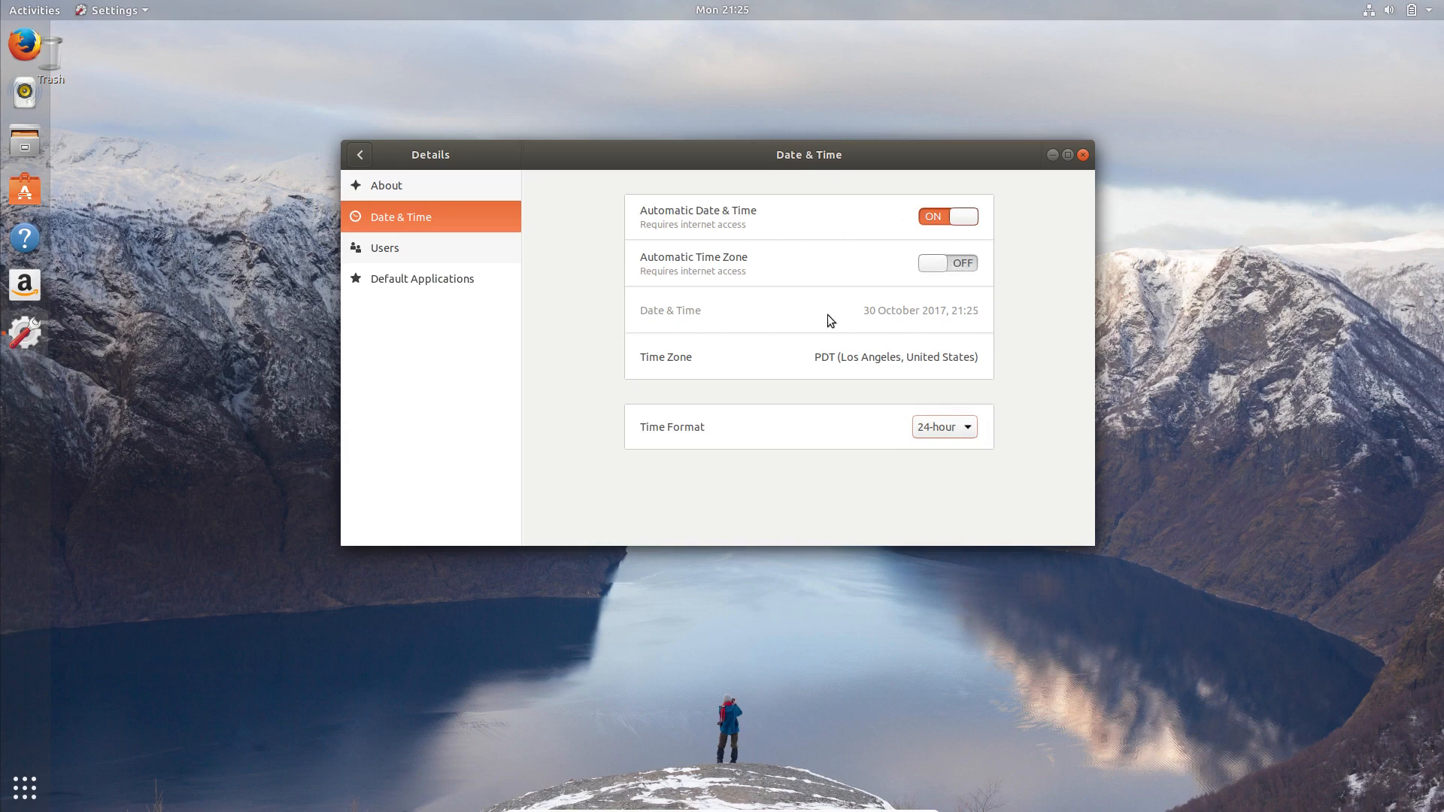
left_click(420, 247)
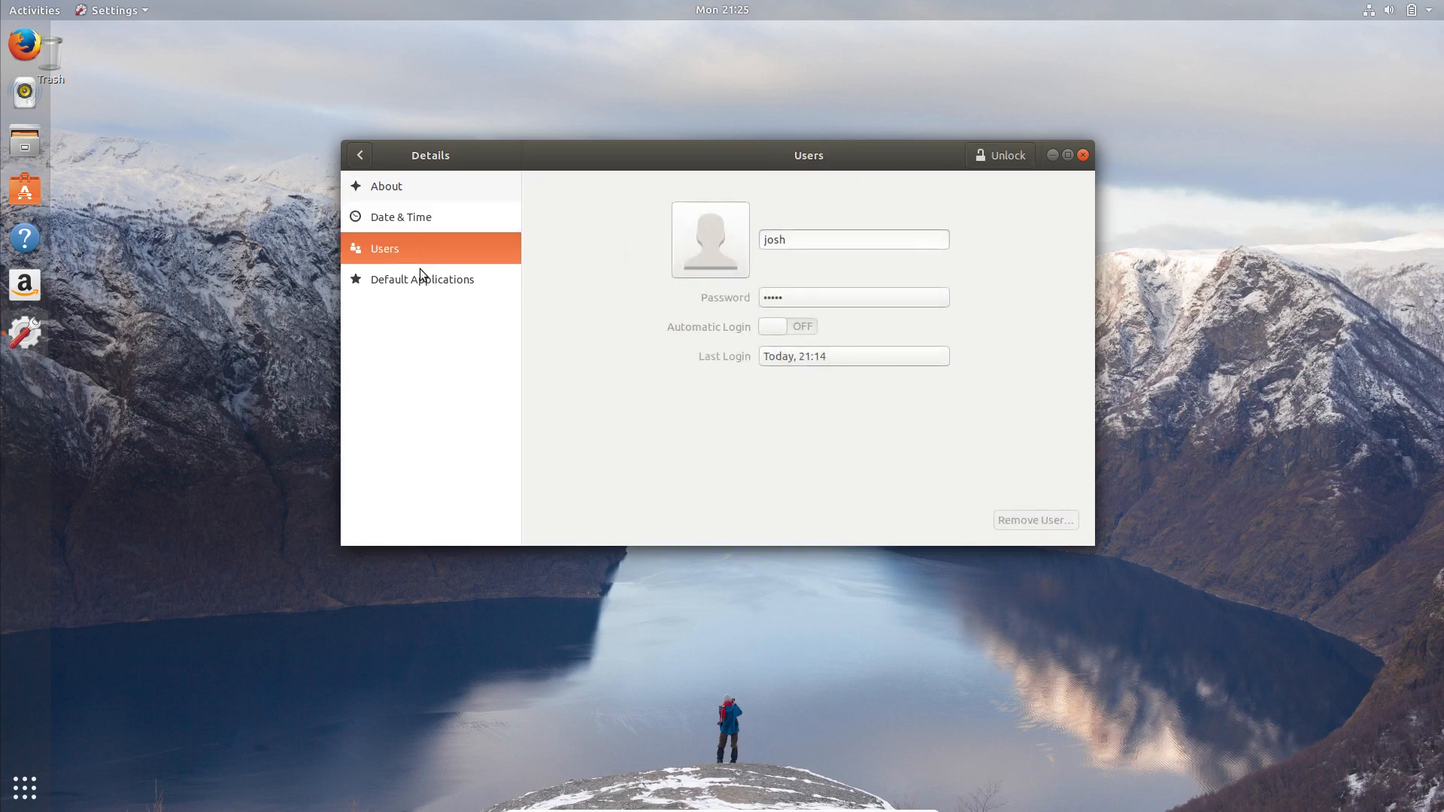
left_click(455, 283)
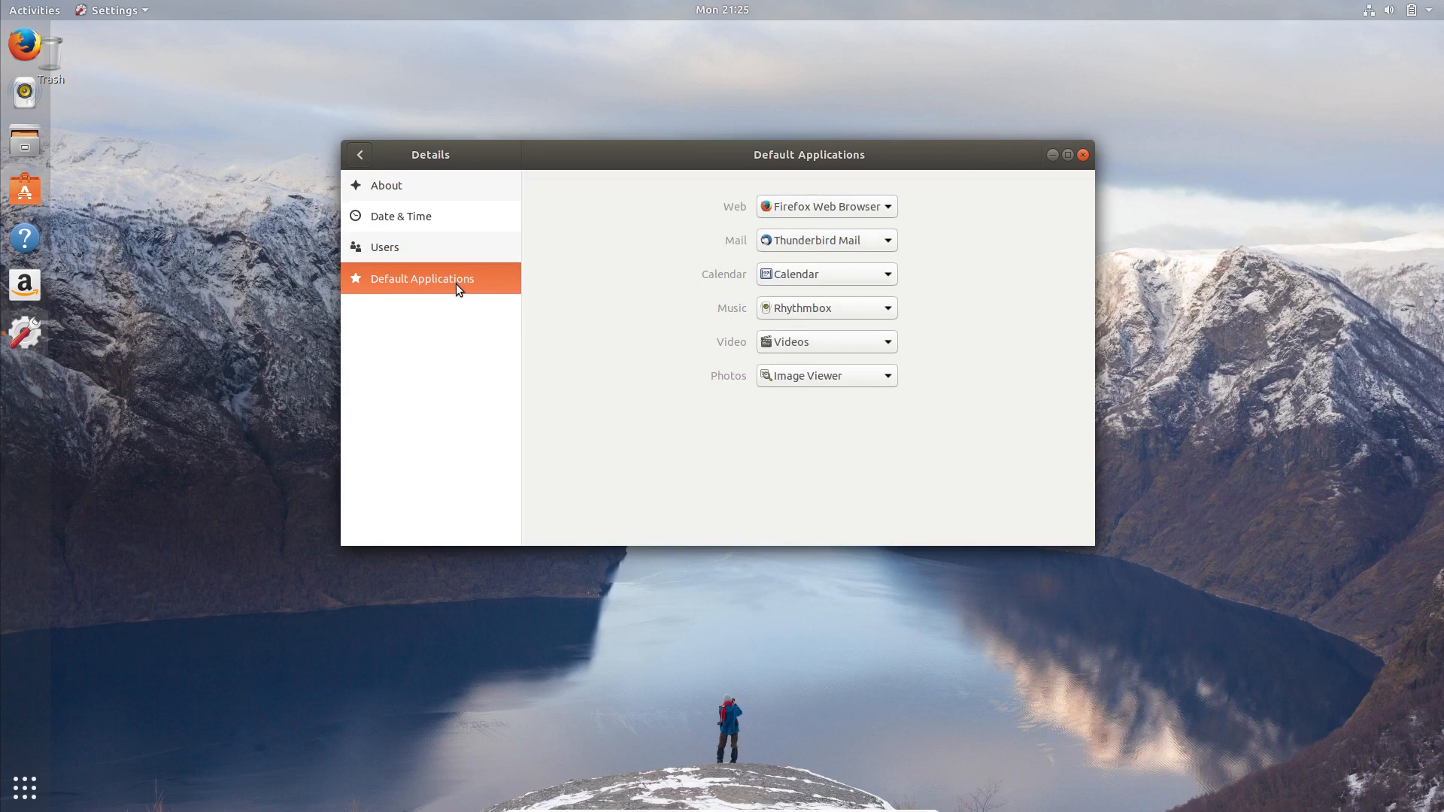
left_click(1084, 155)
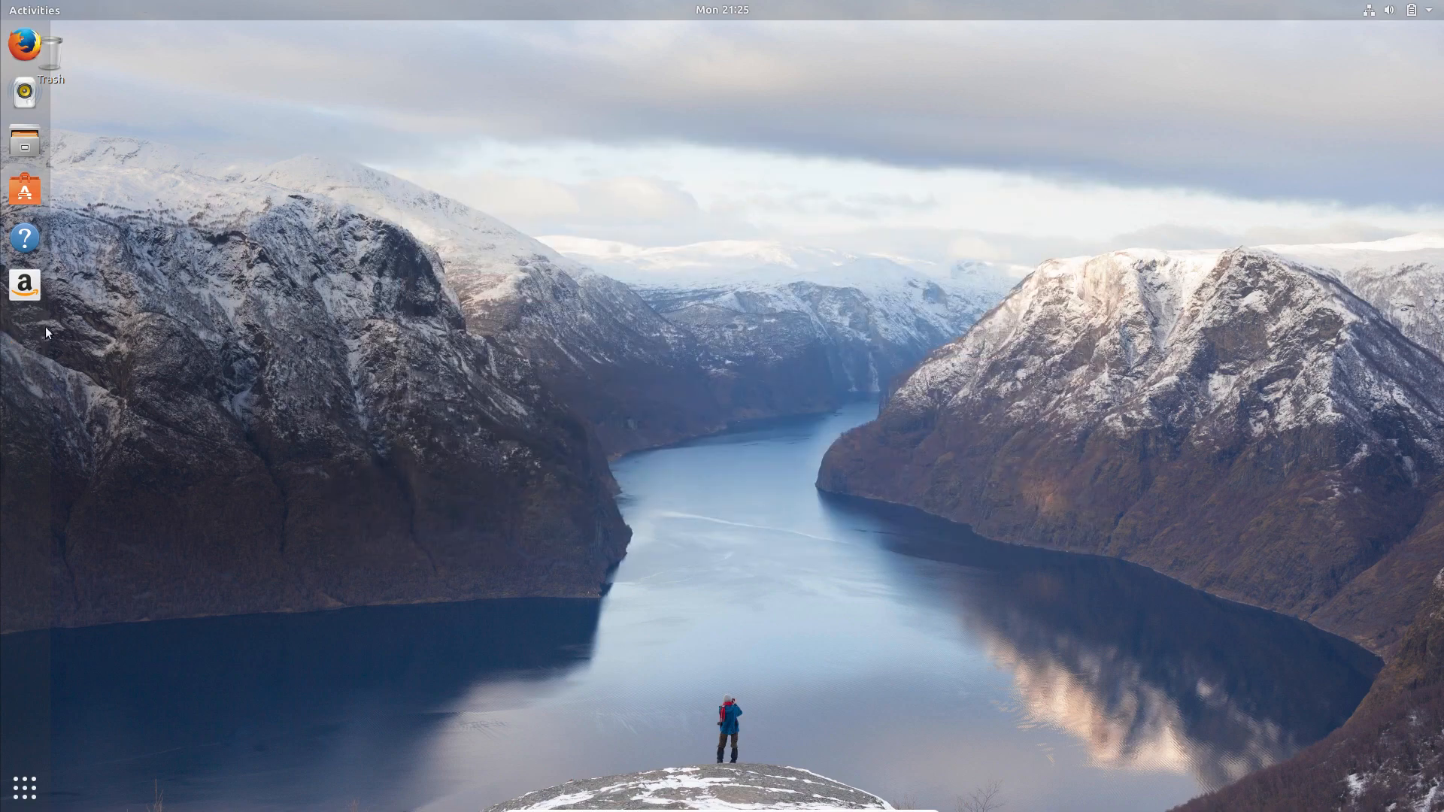
Open Ubuntu Software and search the catalogue for "tweak".
left_click(25, 194)
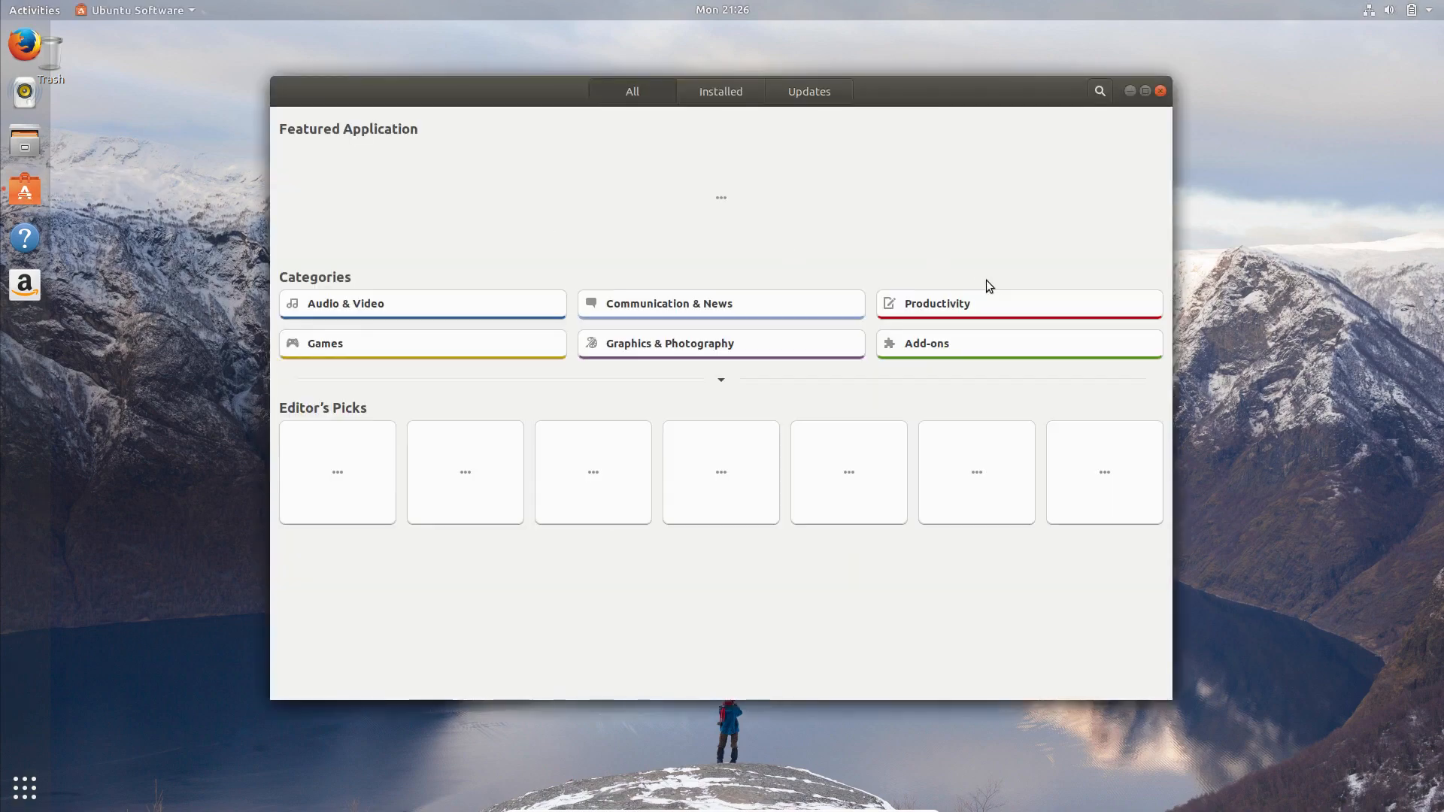
left_click(1092, 93)
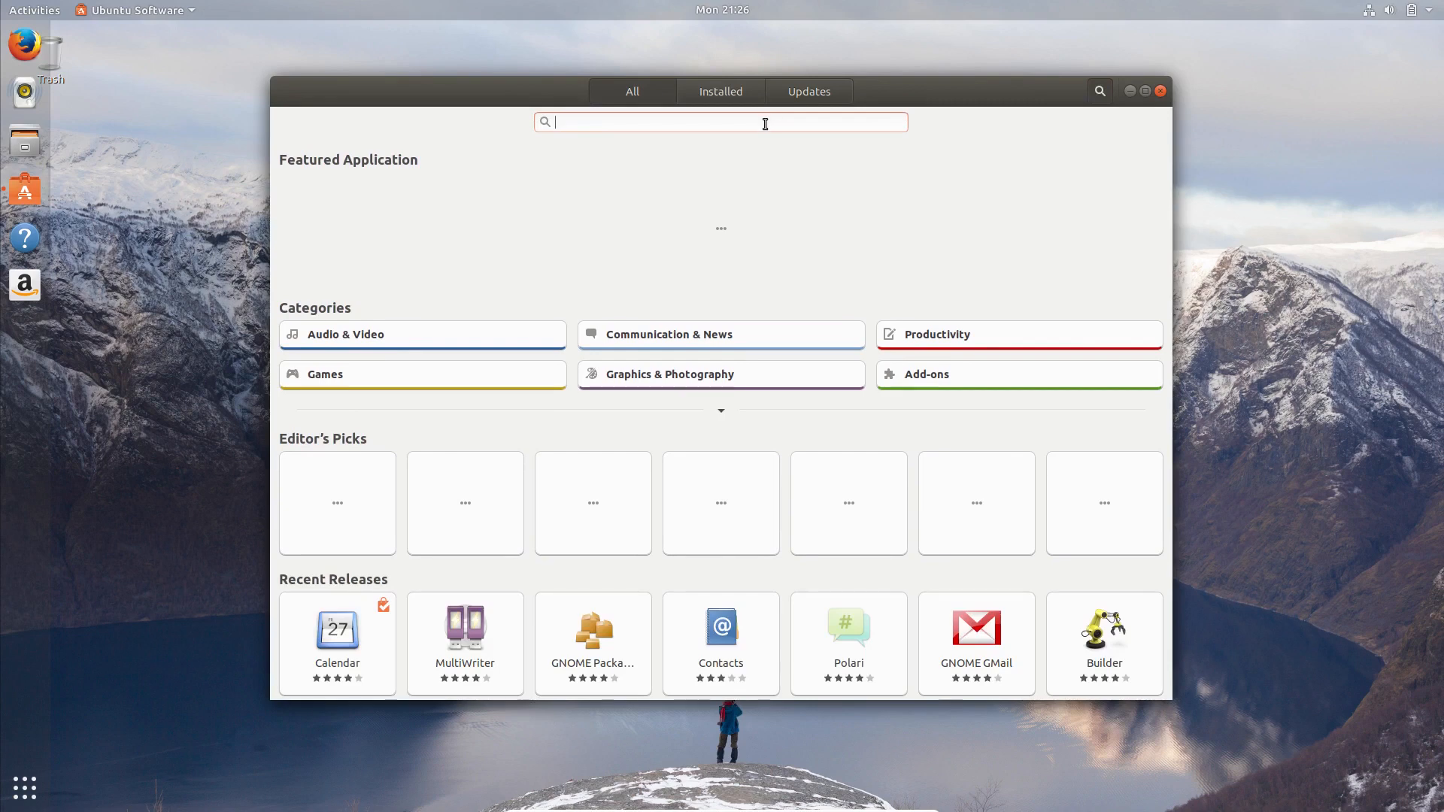
type("tweak")
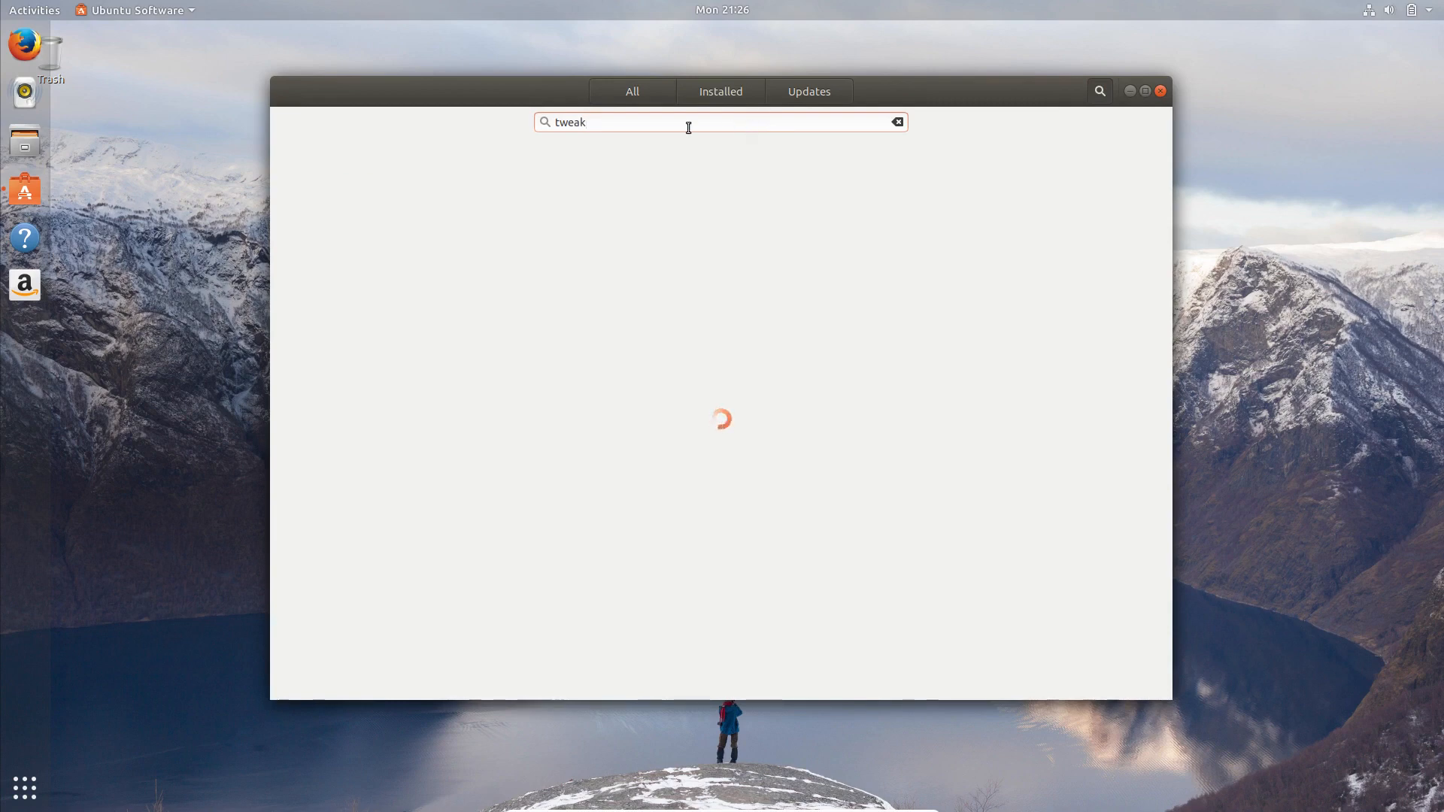
Launch Terminal from the applications overview, close Ubuntu Software and move the terminal window toward the middle of the desktop.
left_click(30, 796)
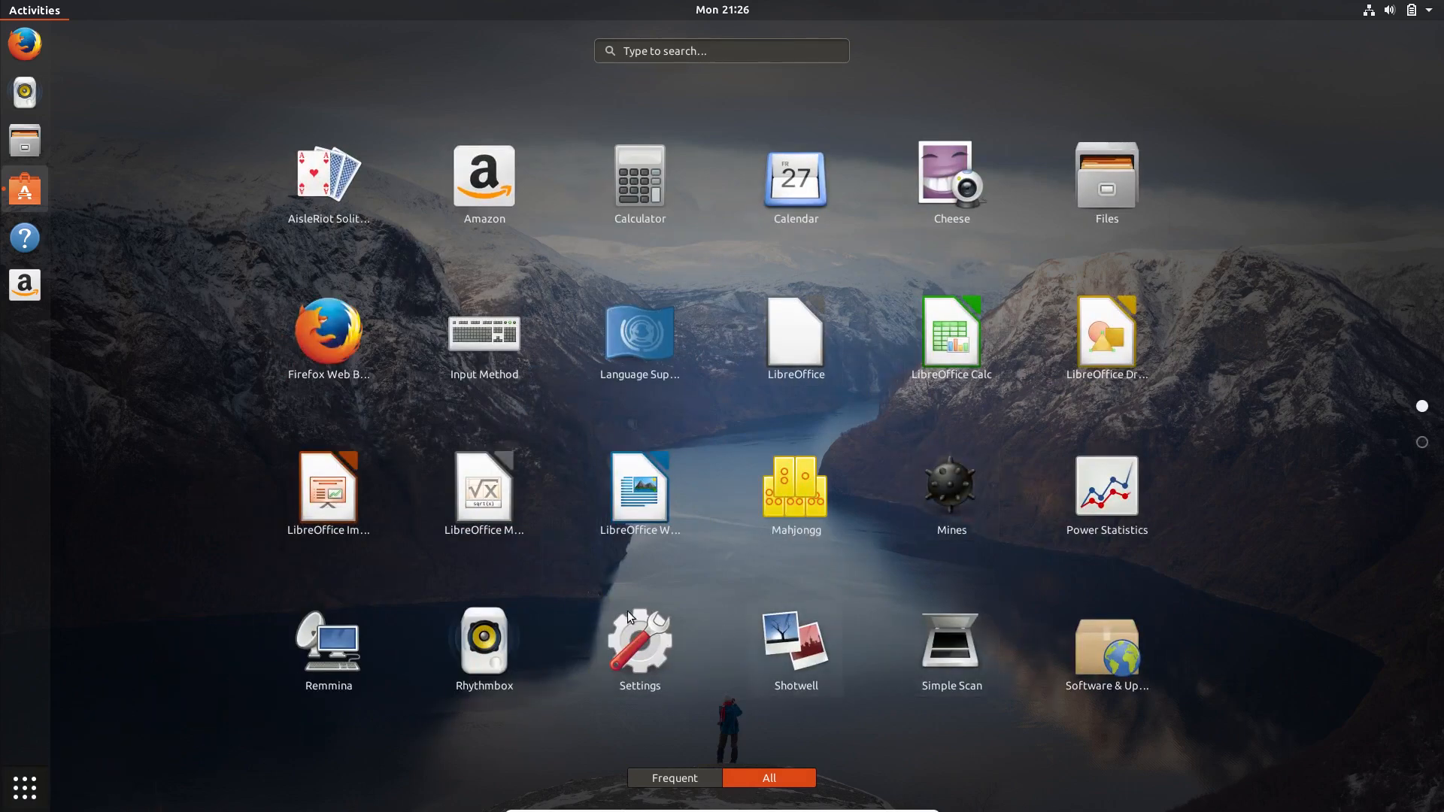
scroll(927, 471, "down", 1)
left_click(956, 197)
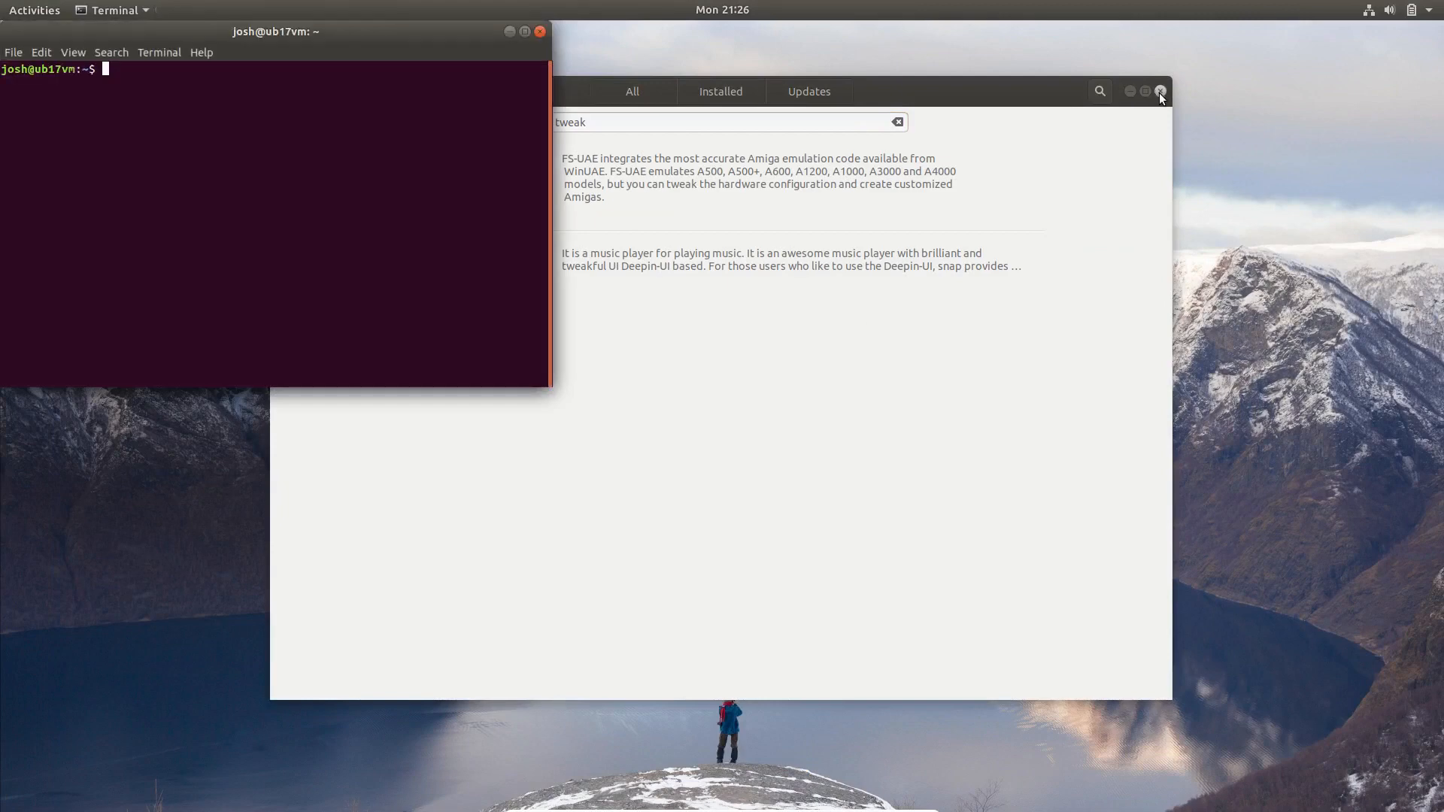
left_click(1160, 91)
left_click_drag(327, 25, 911, 100)
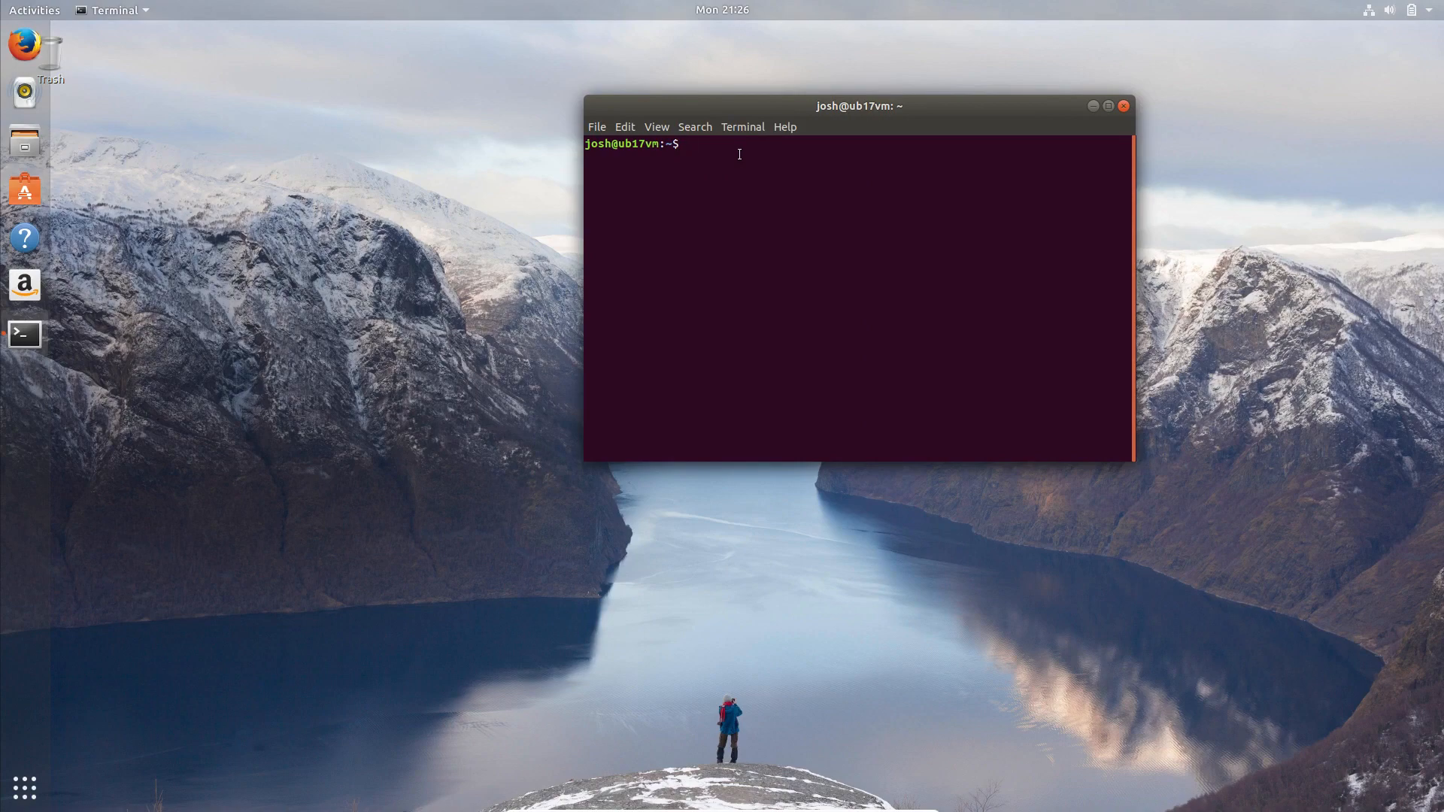
Begin a sudo apt install command and list the available package names starting with gnome-t.
type("sudo apt install gnome-")
key("Tab")
key("Tab")
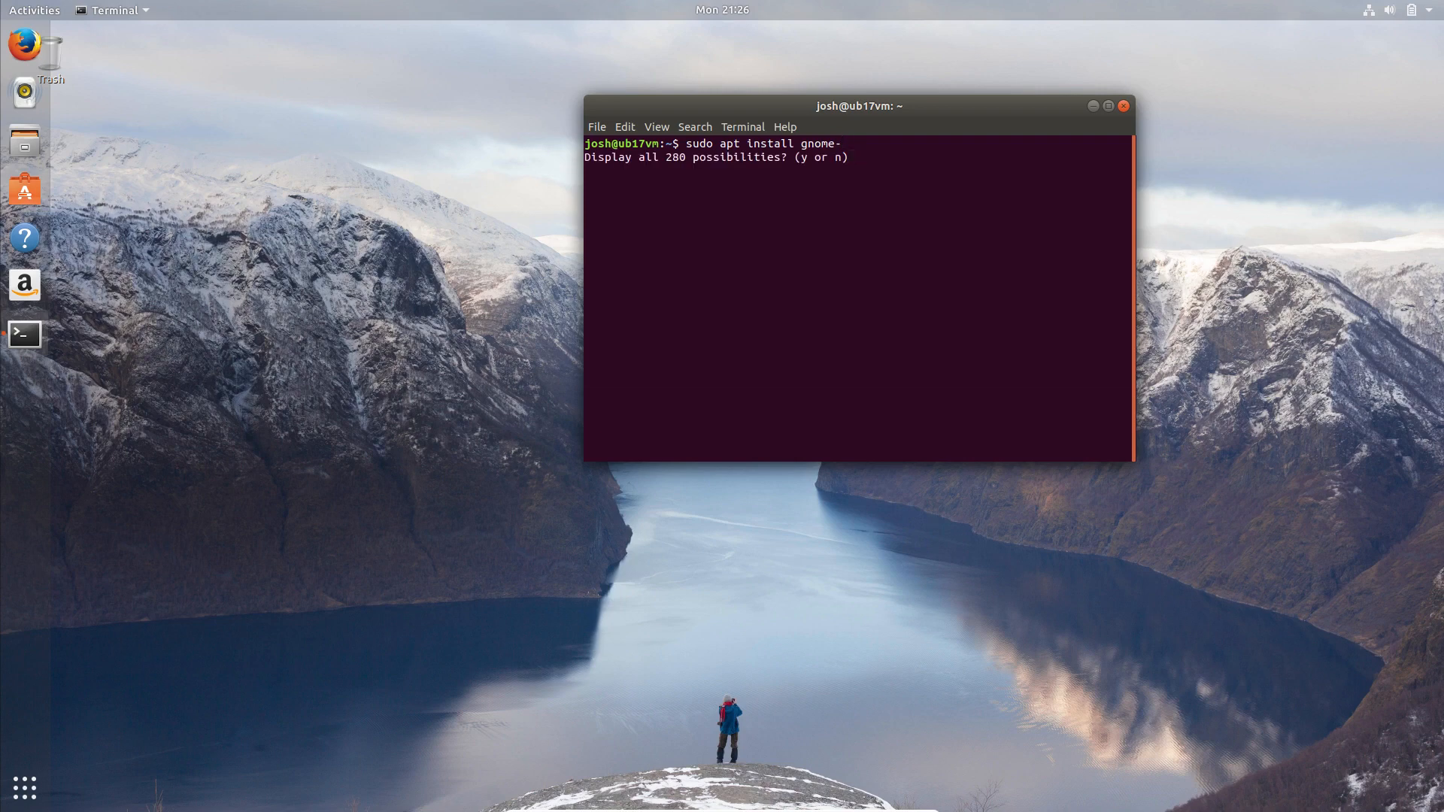
type("nst")
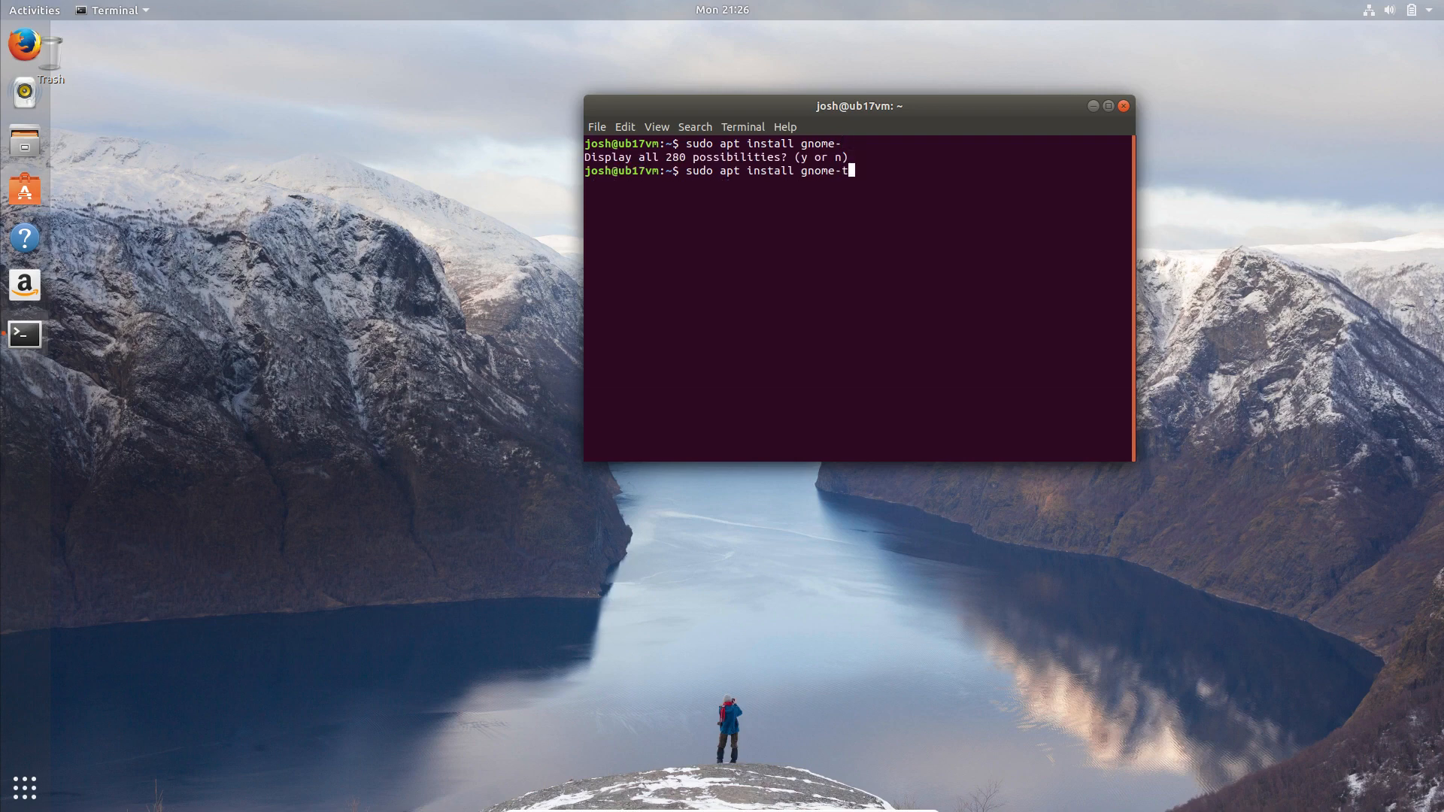
key("Tab")
key("Tab")
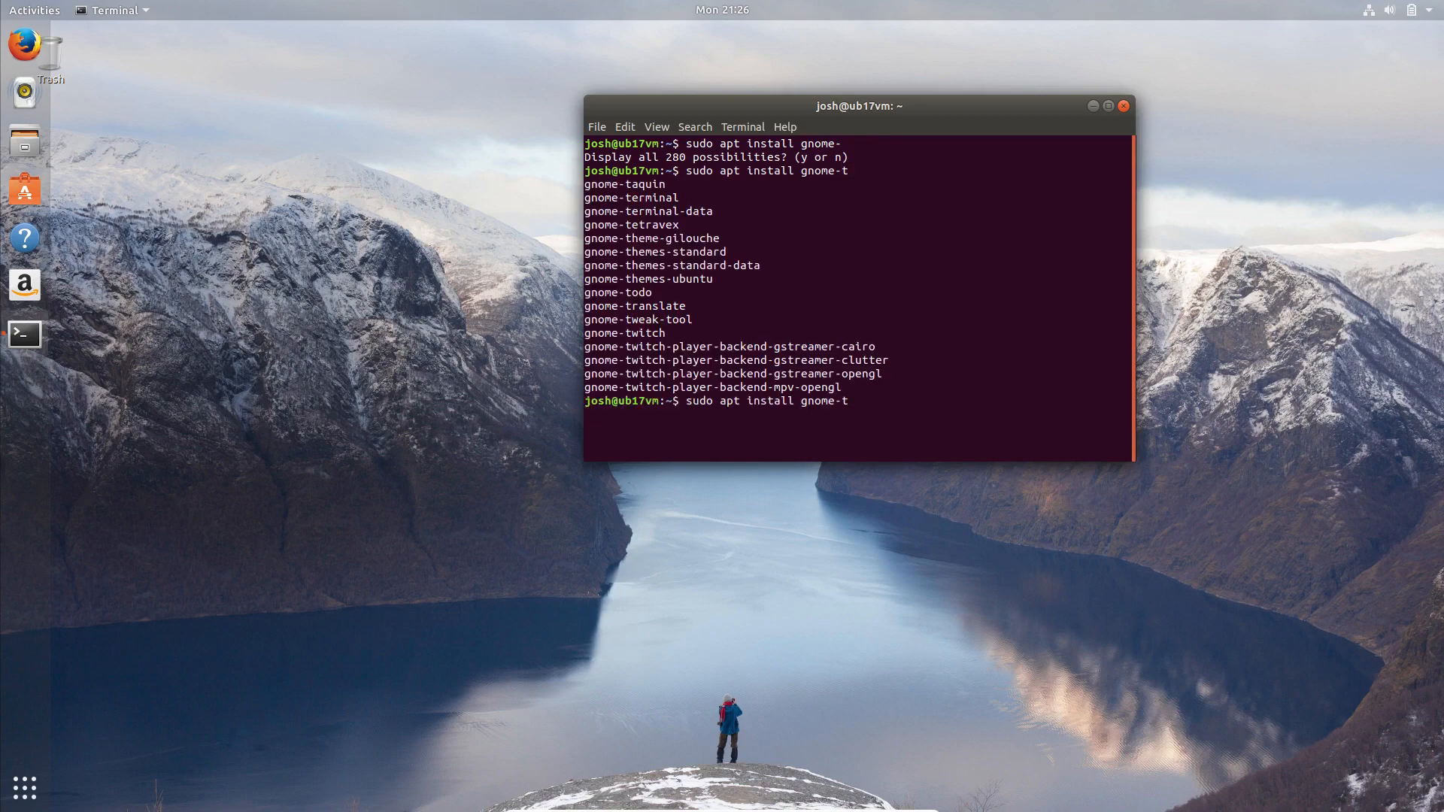
Complete the command to install gnome-tweak-tool, authorize it with the account password and close the terminal after installation.
type("weak")
key("Tab")
key("Return")
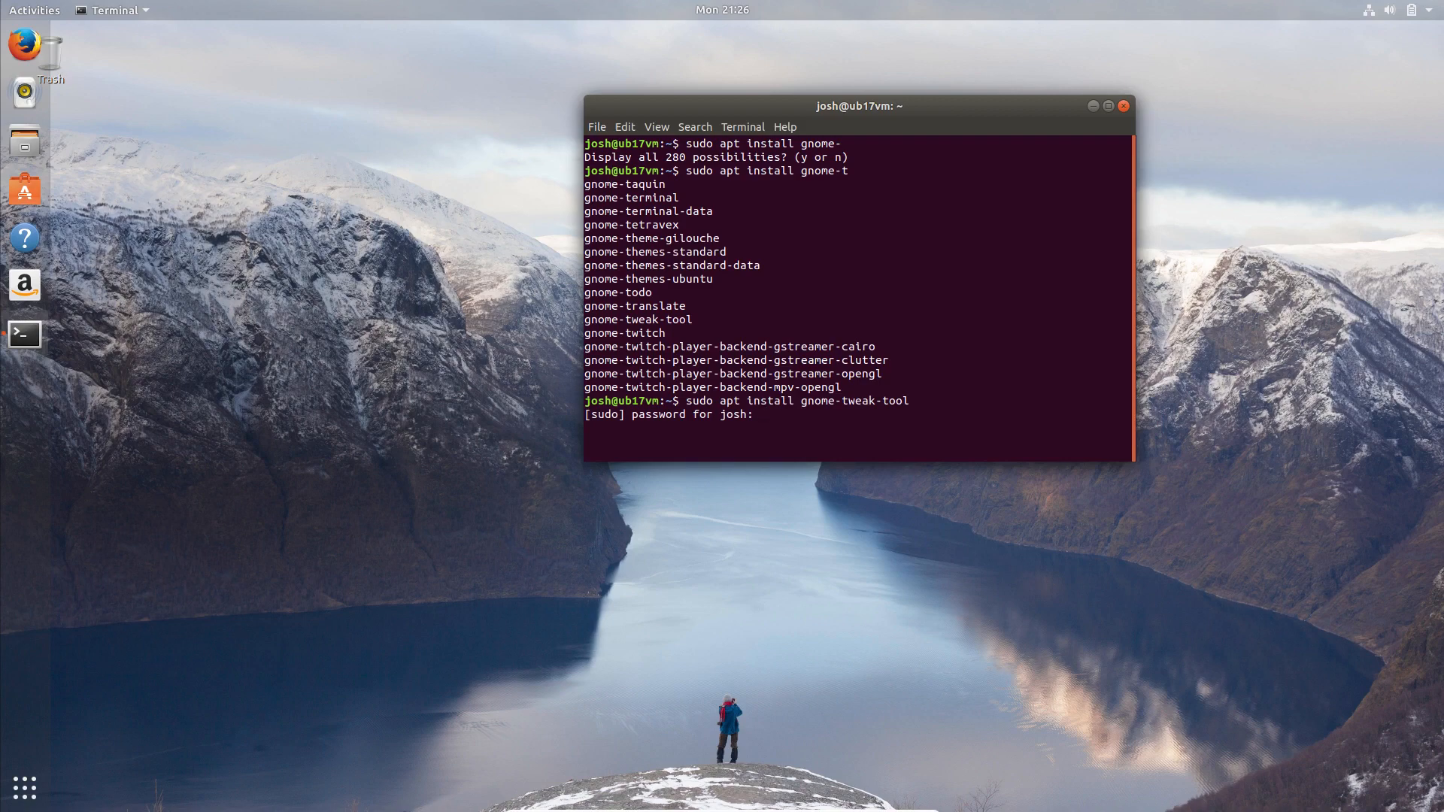
key("Return")
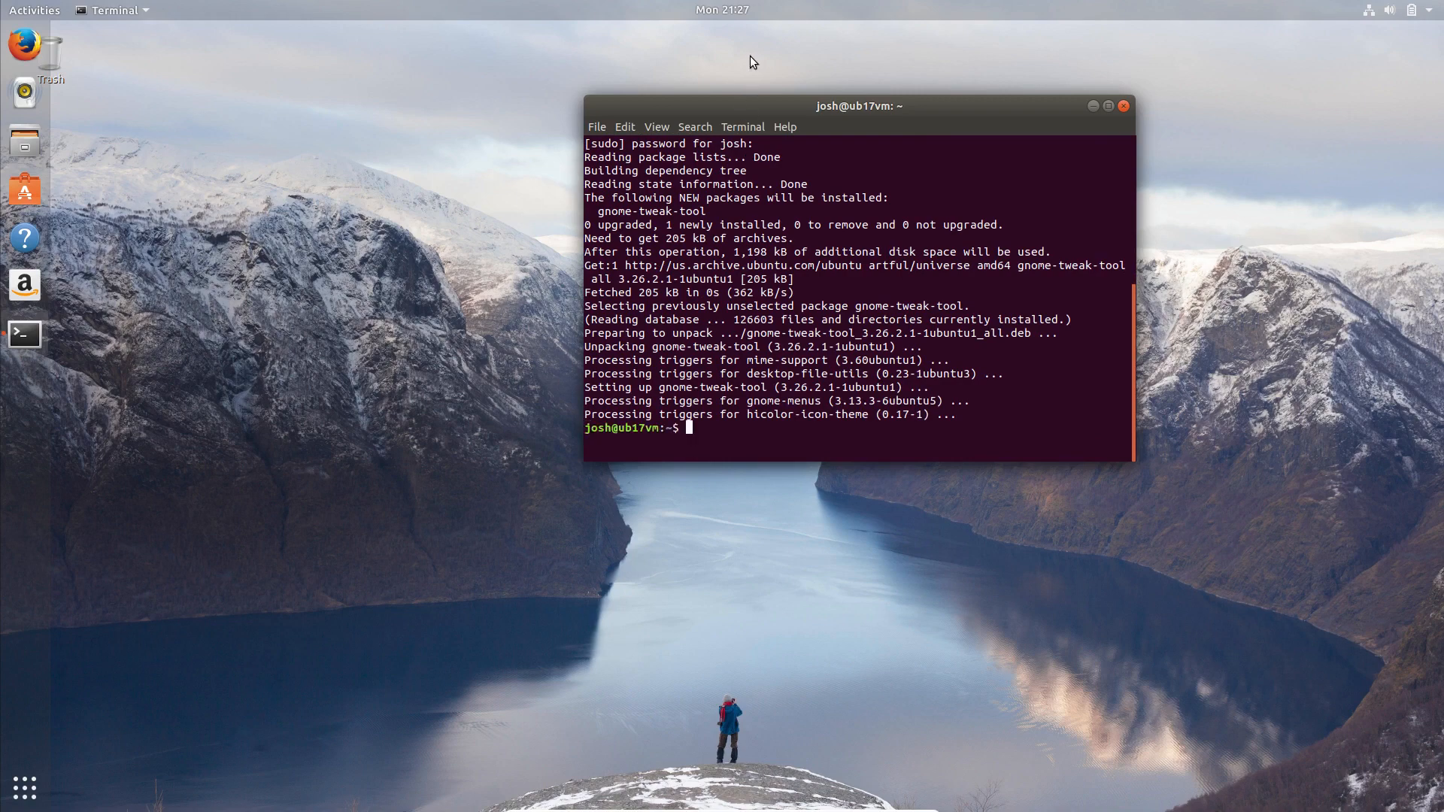
left_click(1124, 105)
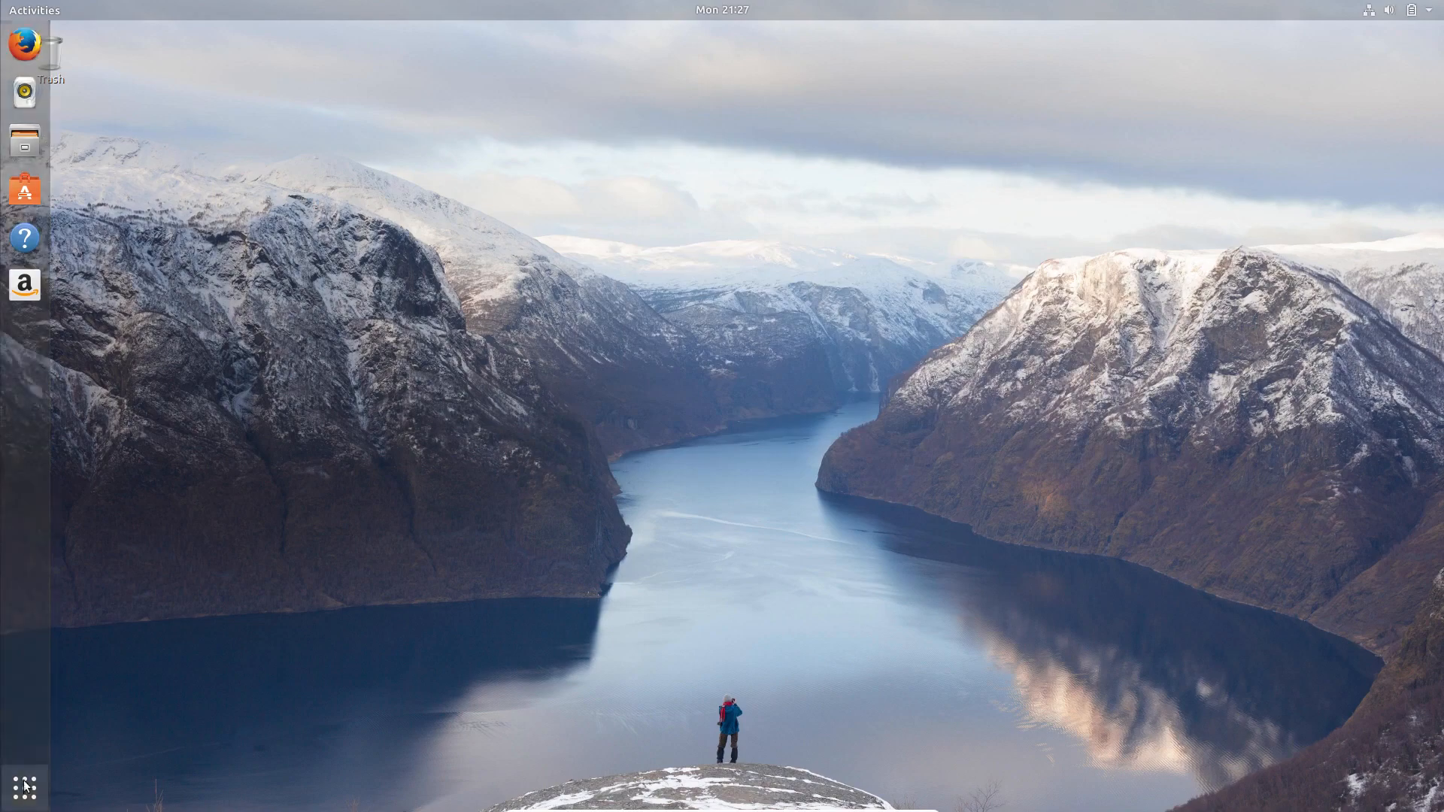
Launch Tweaks from the Utilities application folder and move its window toward the centre of the desktop.
key("super+a")
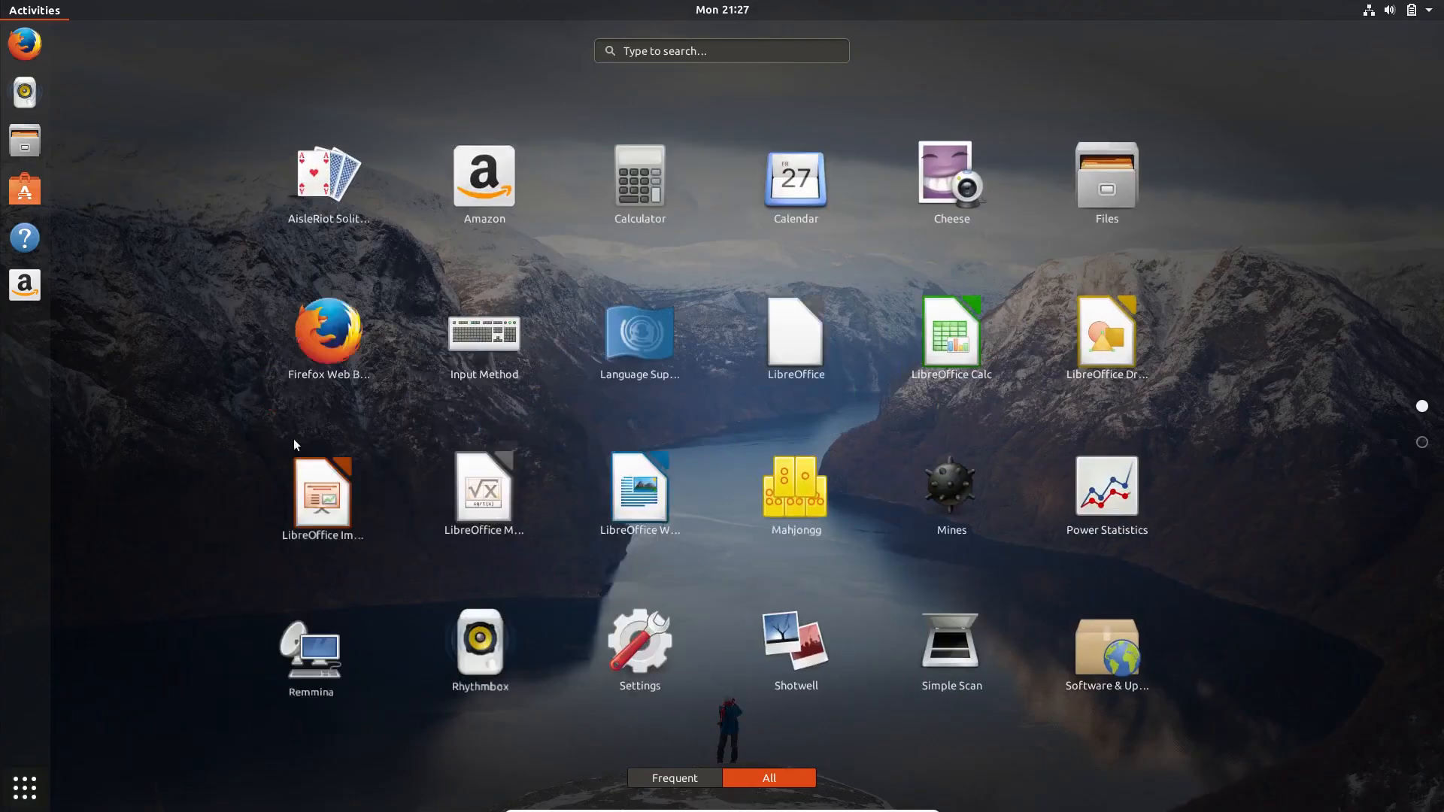
scroll(770, 421, "down", 1)
left_click(798, 340)
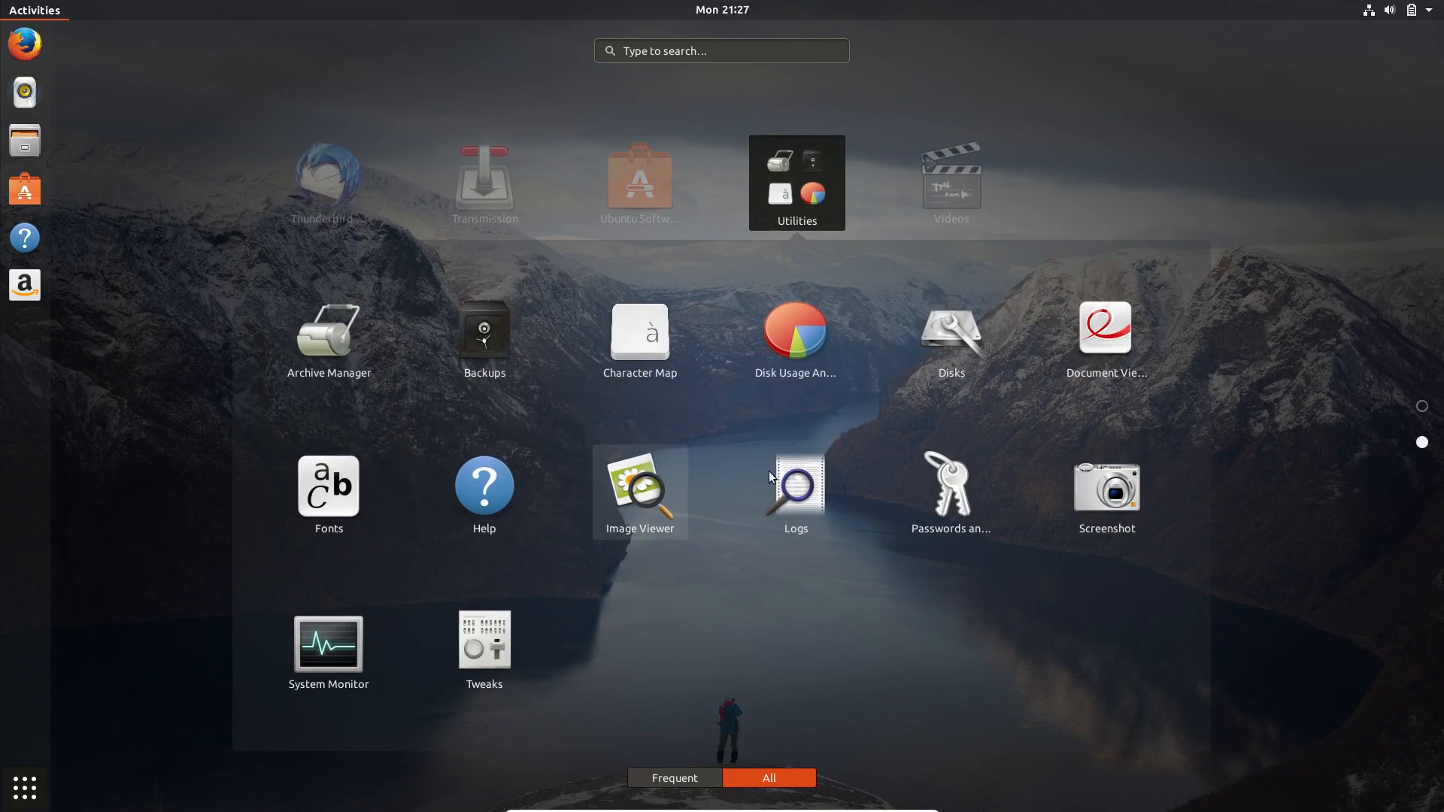
left_click(483, 655)
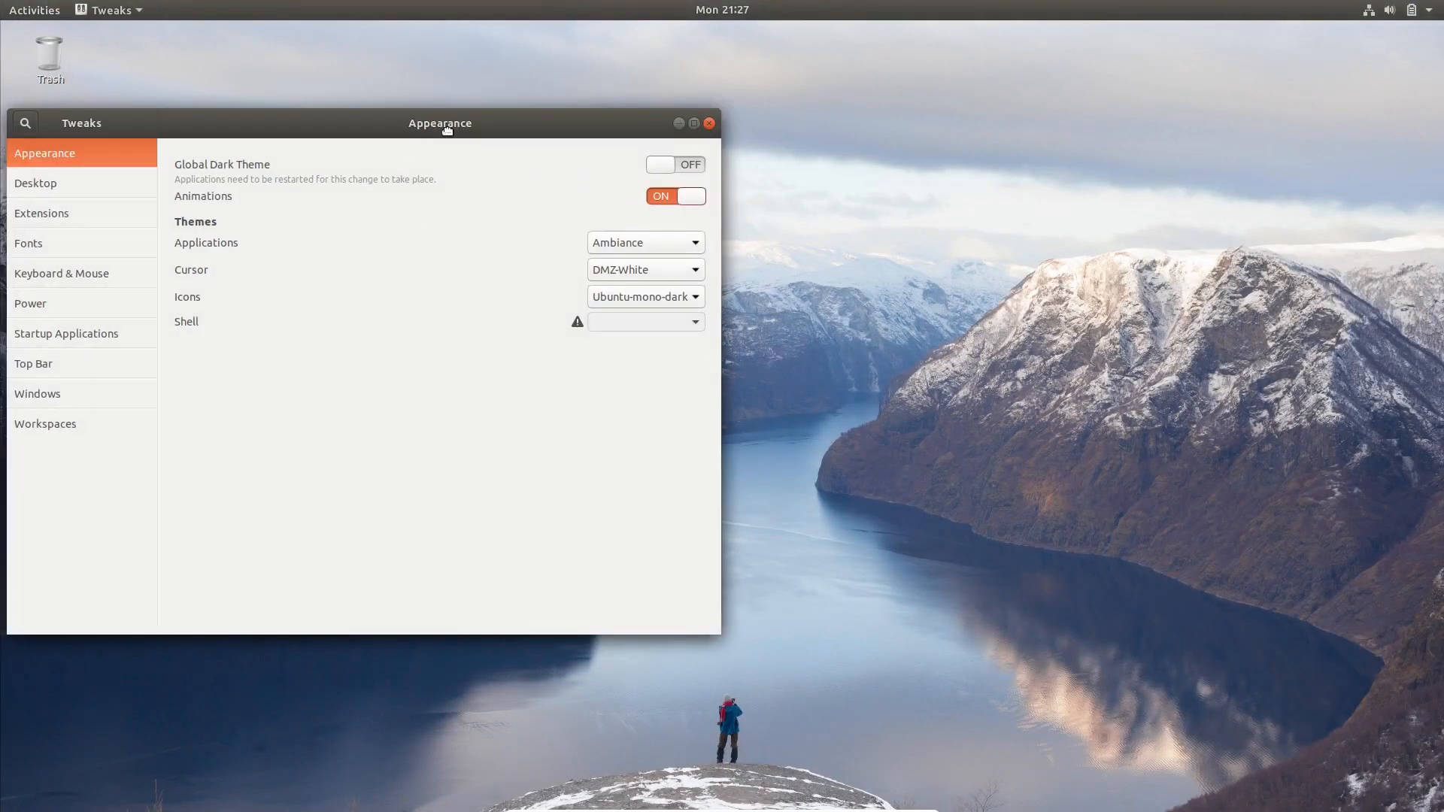
left_click_drag(446, 129, 902, 109)
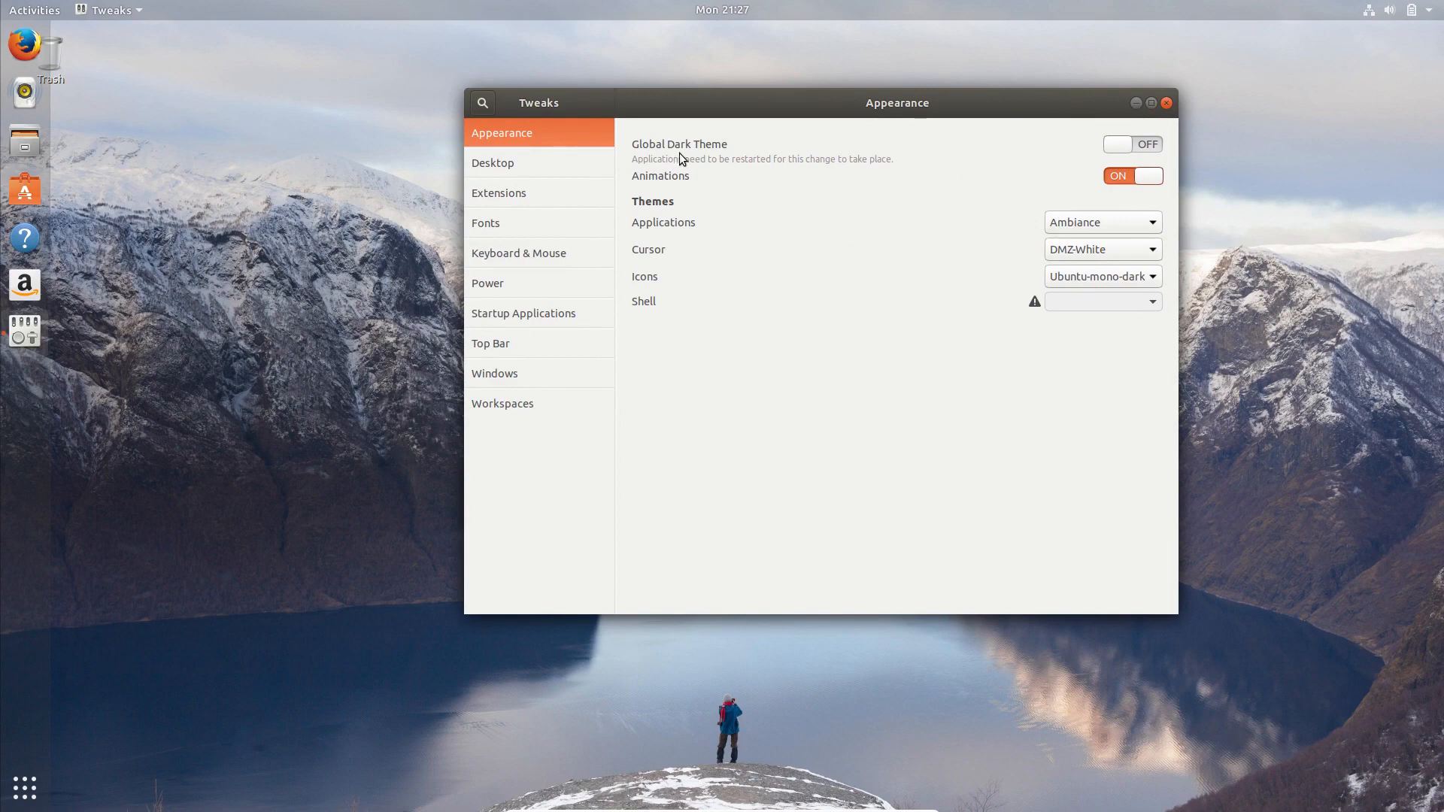
Try the Global Dark Theme and the Home and Network Servers desktop icons in Tweaks, switching each on and back off.
left_click(1145, 146)
left_click(1144, 148)
left_click(517, 160)
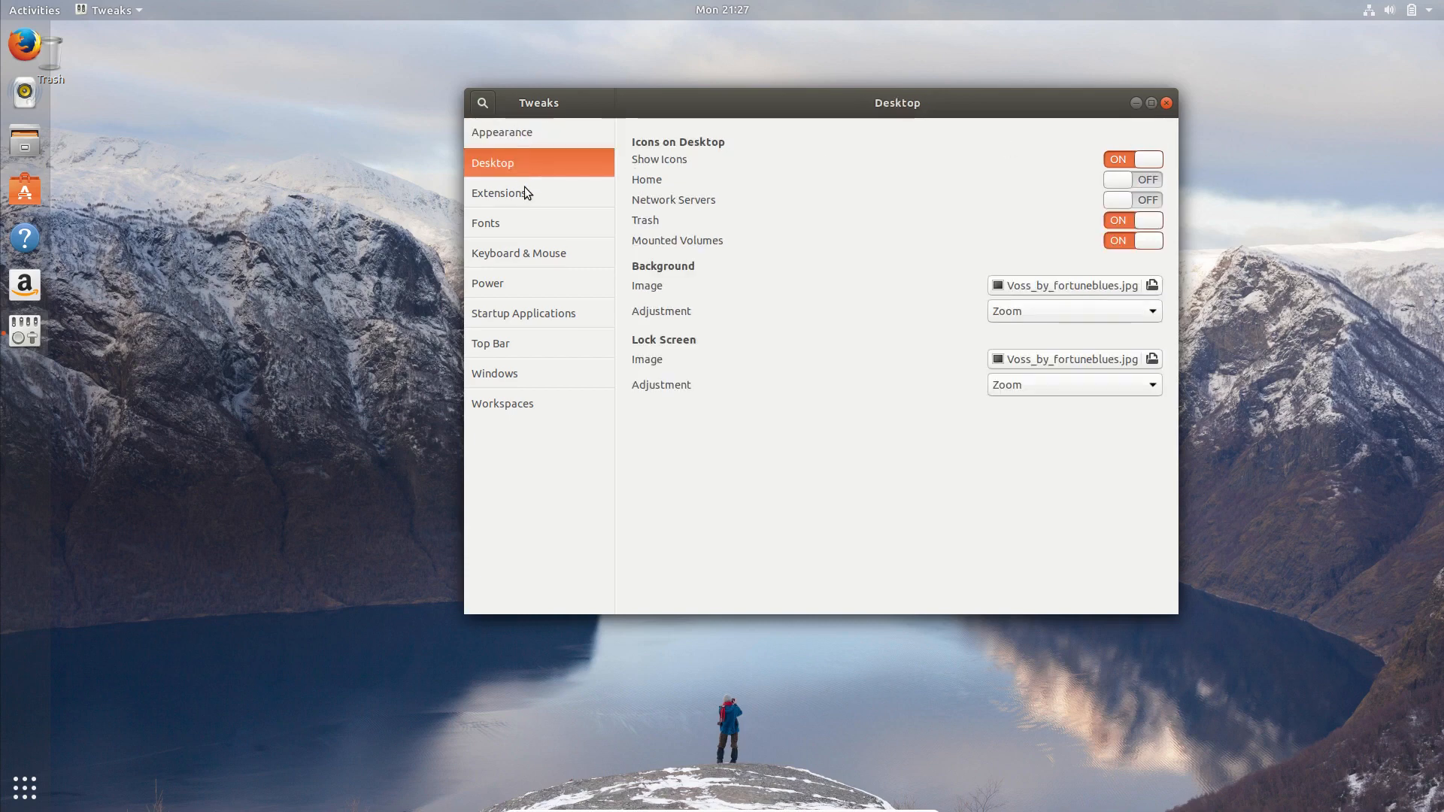
left_click(1116, 183)
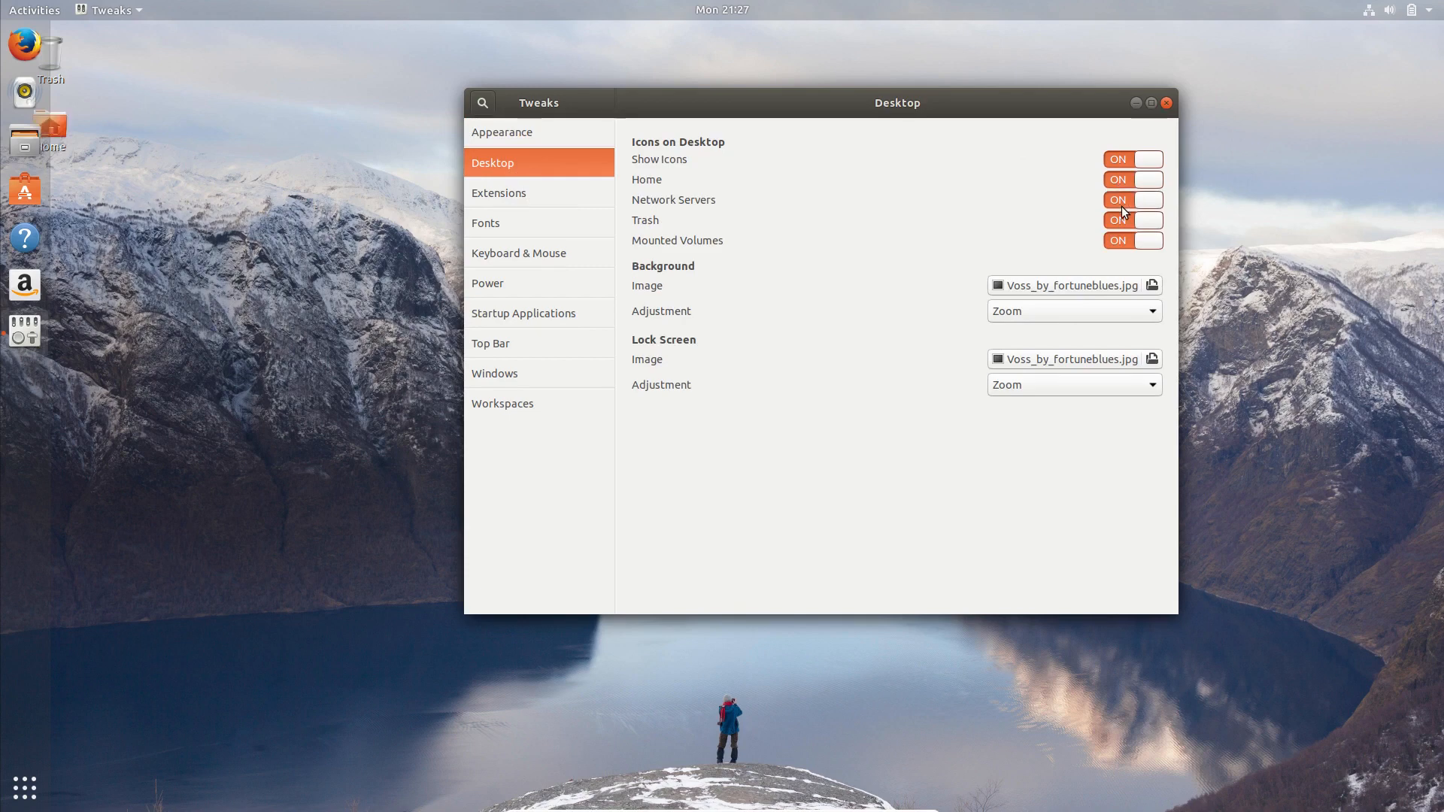
left_click(1127, 180)
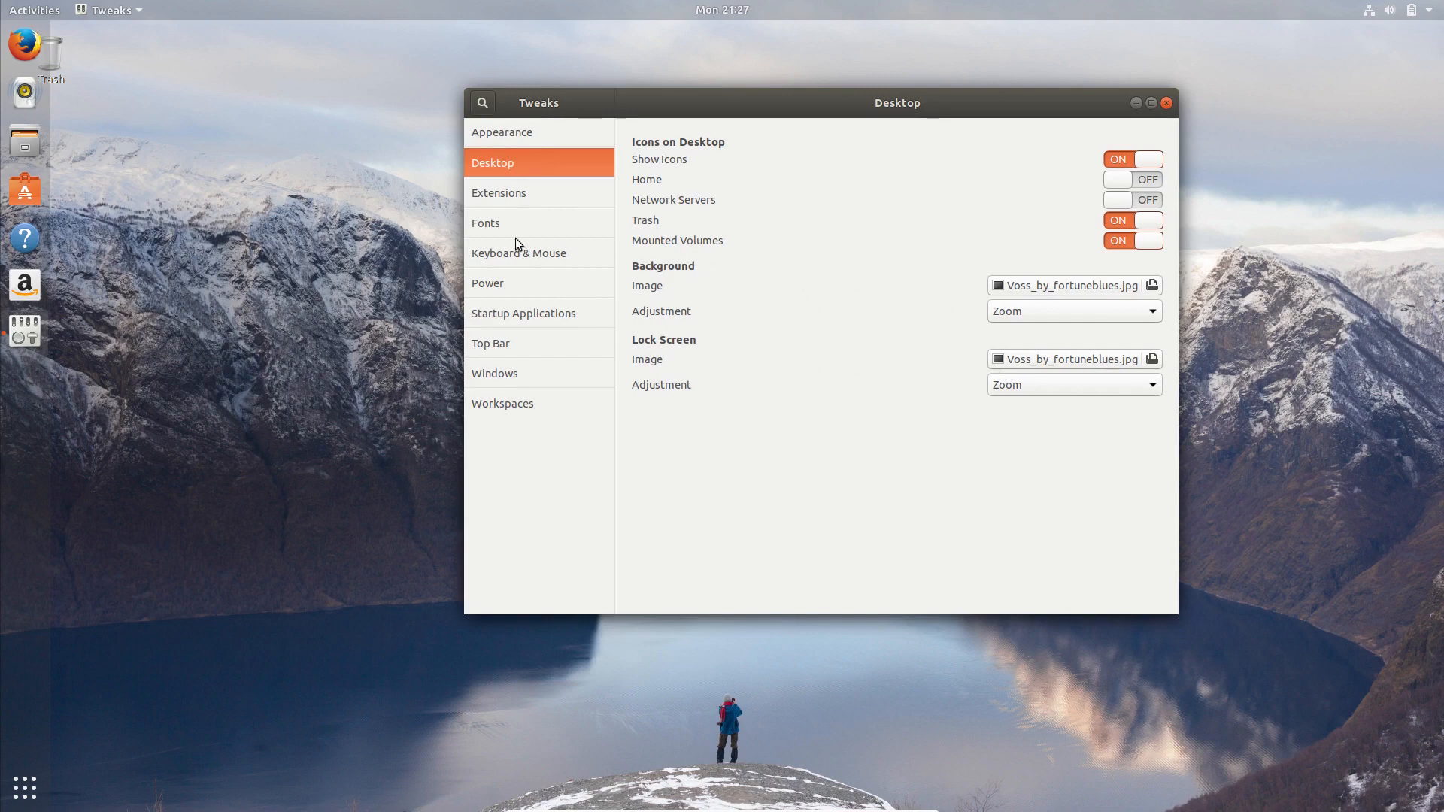
Look over the Extensions, Fonts, Keyboard & Mouse and Power pages in Tweaks.
left_click(536, 200)
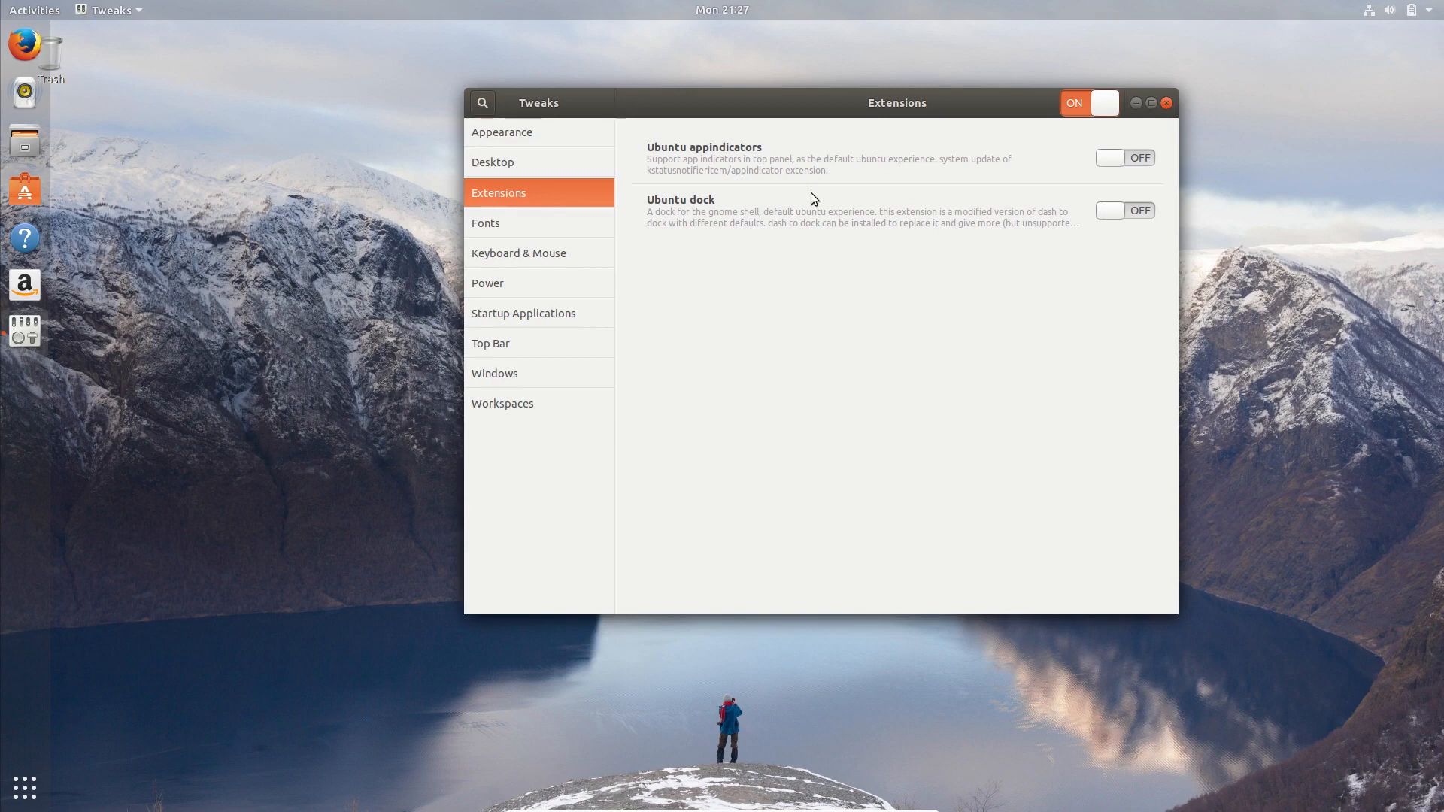
left_click(505, 226)
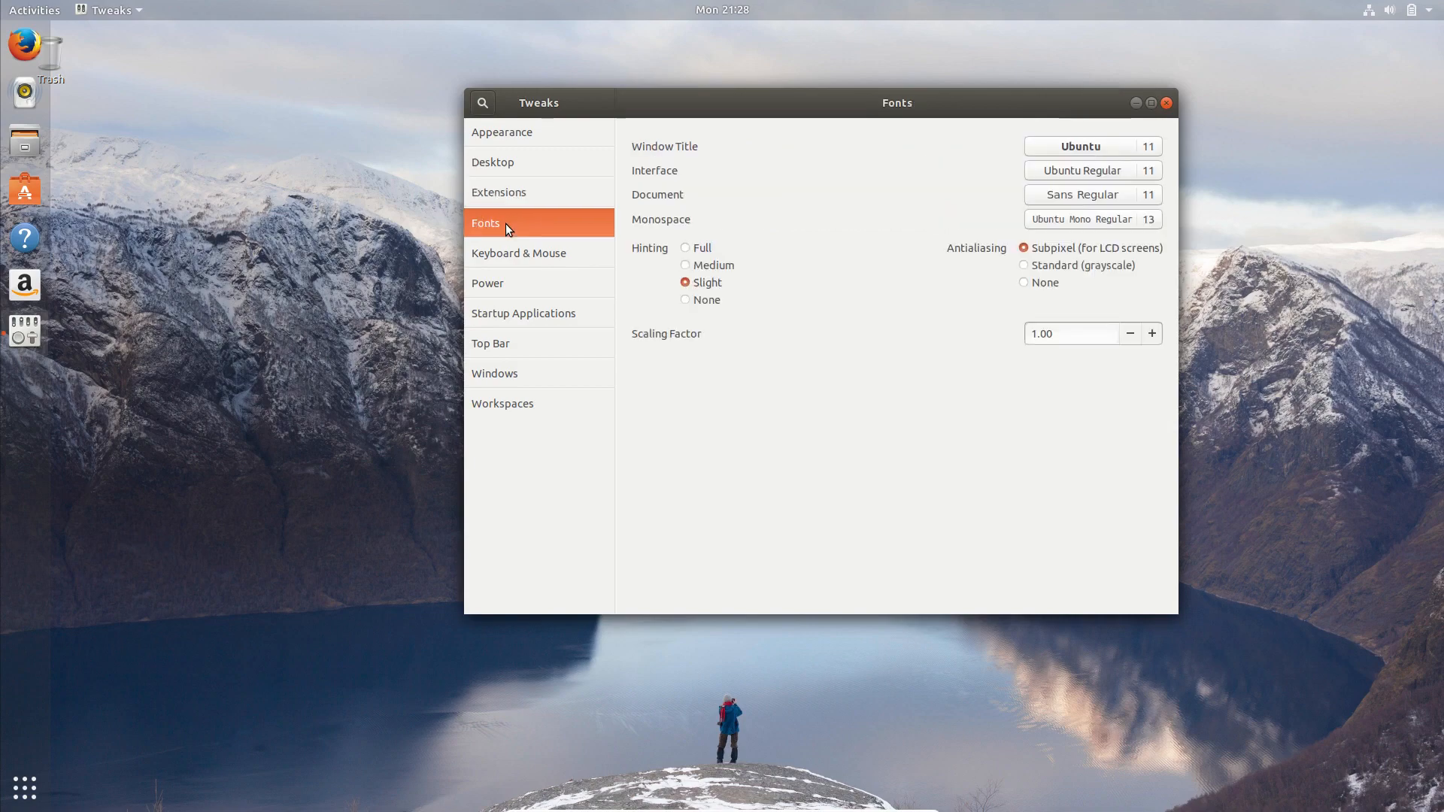
left_click(512, 193)
left_click(526, 219)
left_click(537, 254)
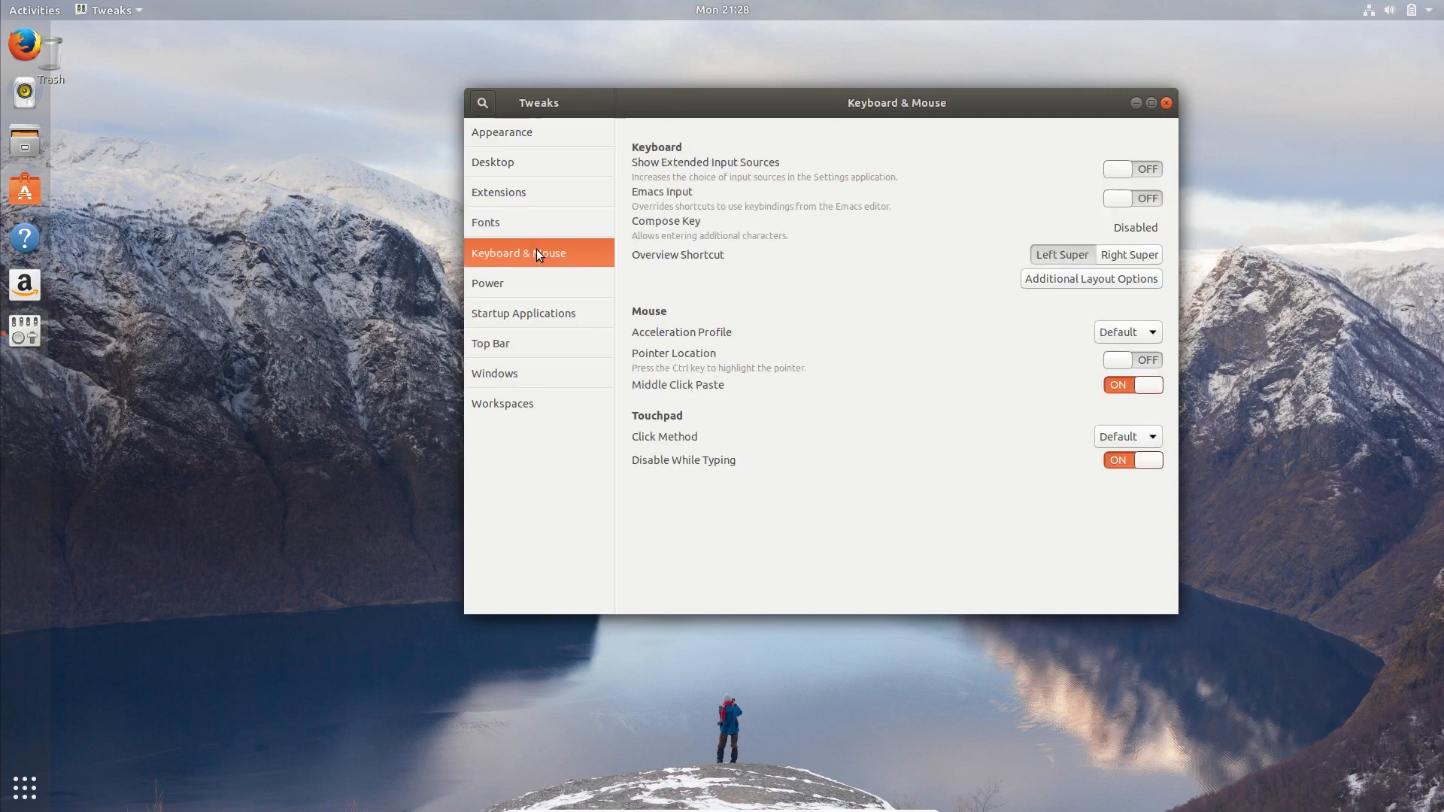
left_click(530, 287)
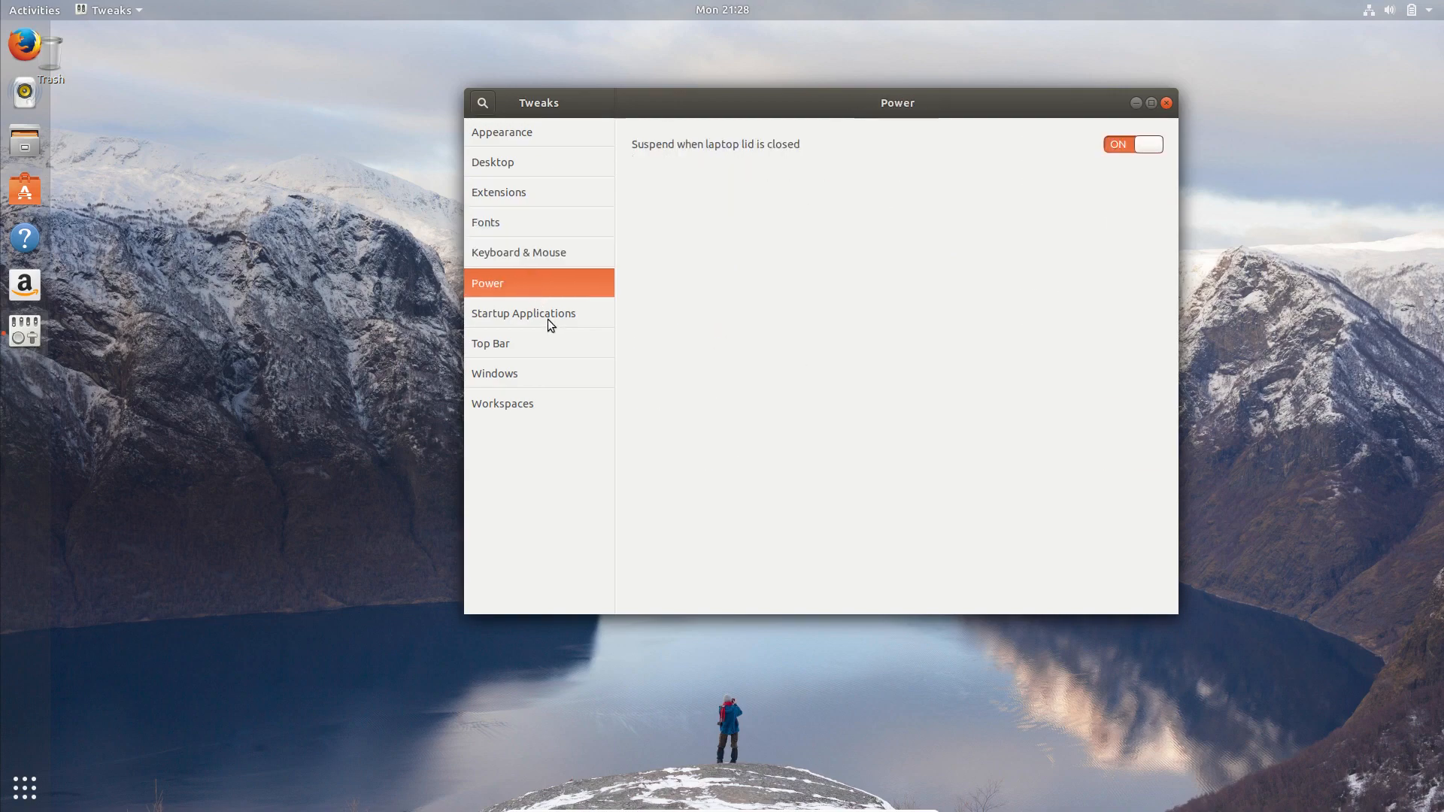
Look through the applications that can be added to Startup Applications in Tweaks, and close the list without adding any.
left_click(553, 311)
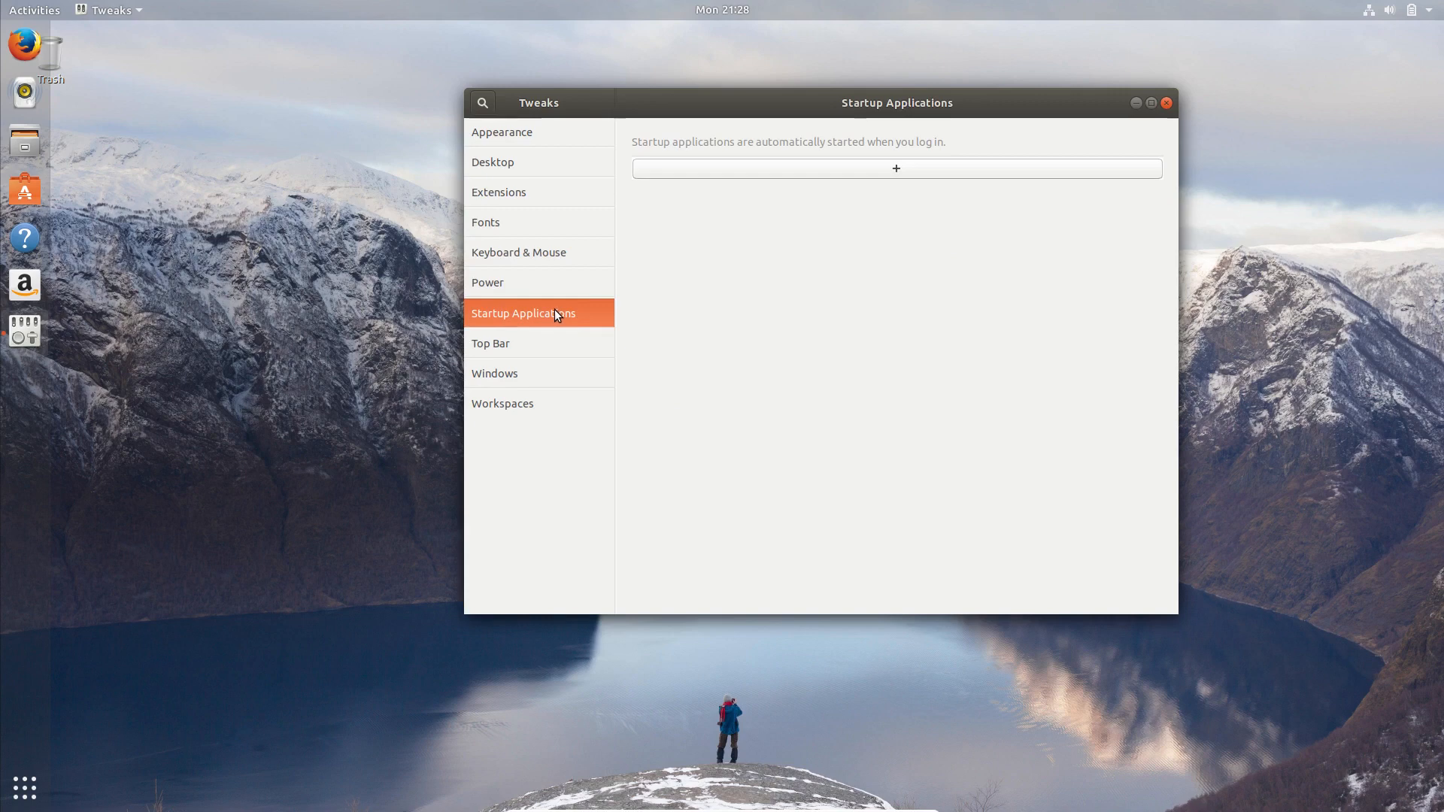
left_click(895, 173)
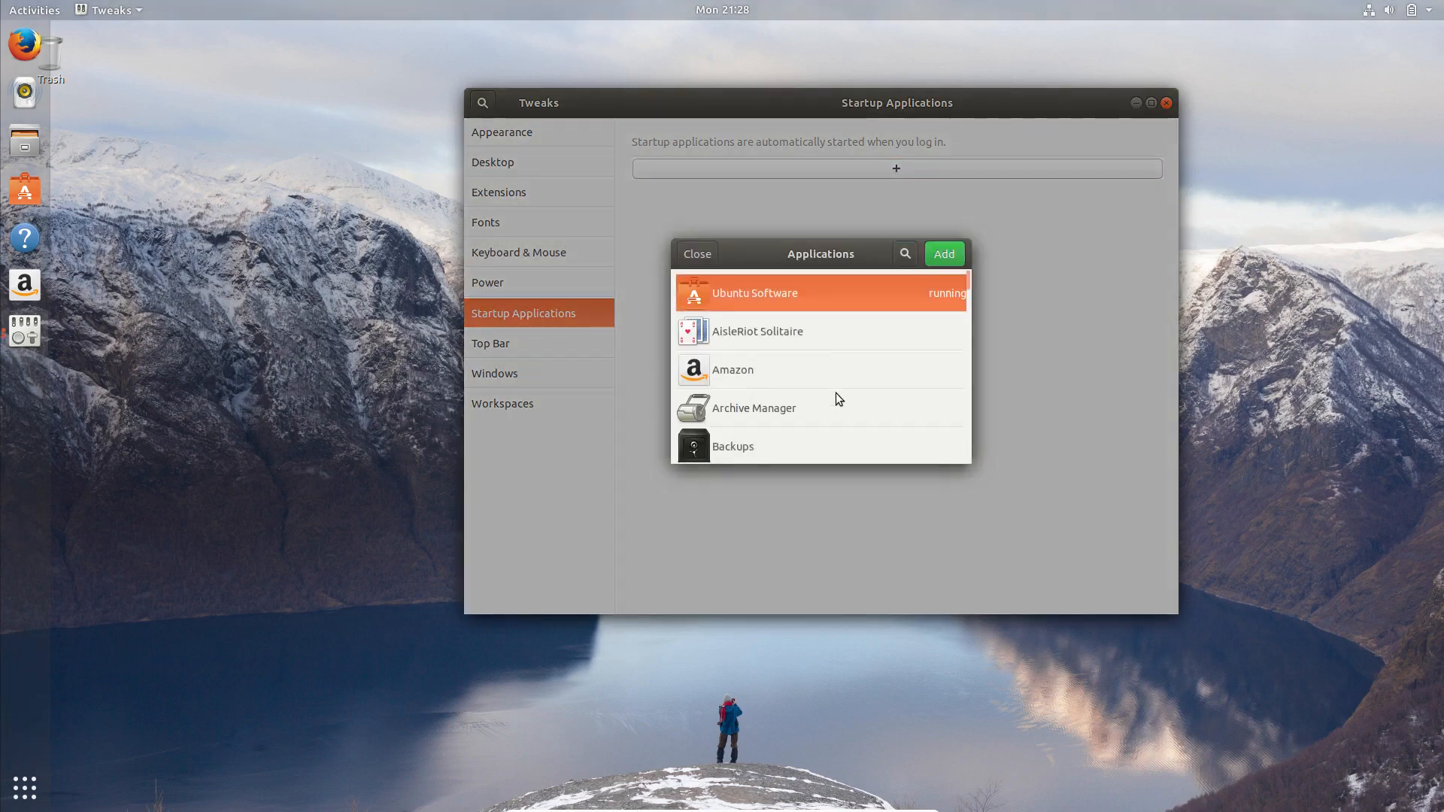
scroll(835, 391, "down", 10)
scroll(865, 353, "down", 15)
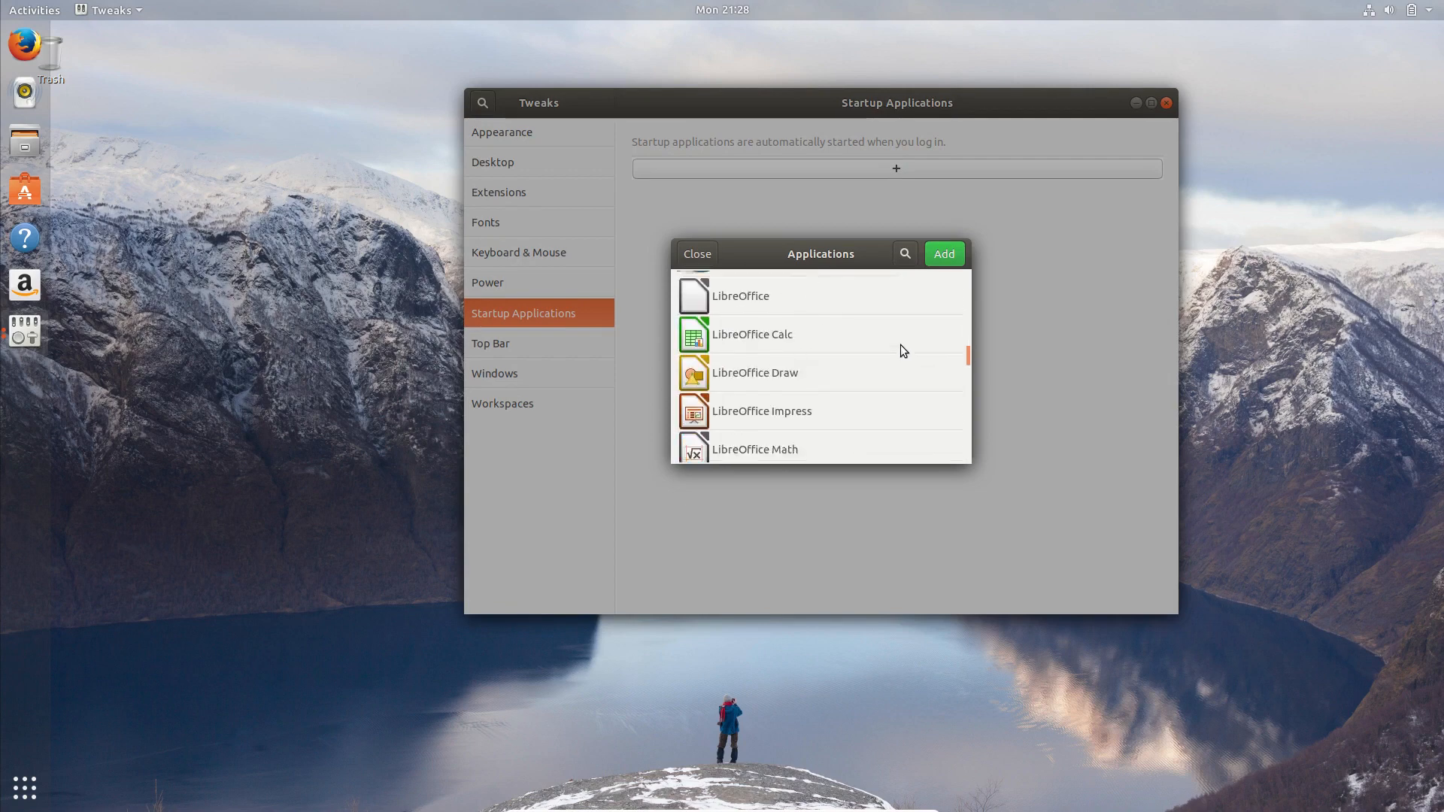
scroll(782, 365, "down", 3)
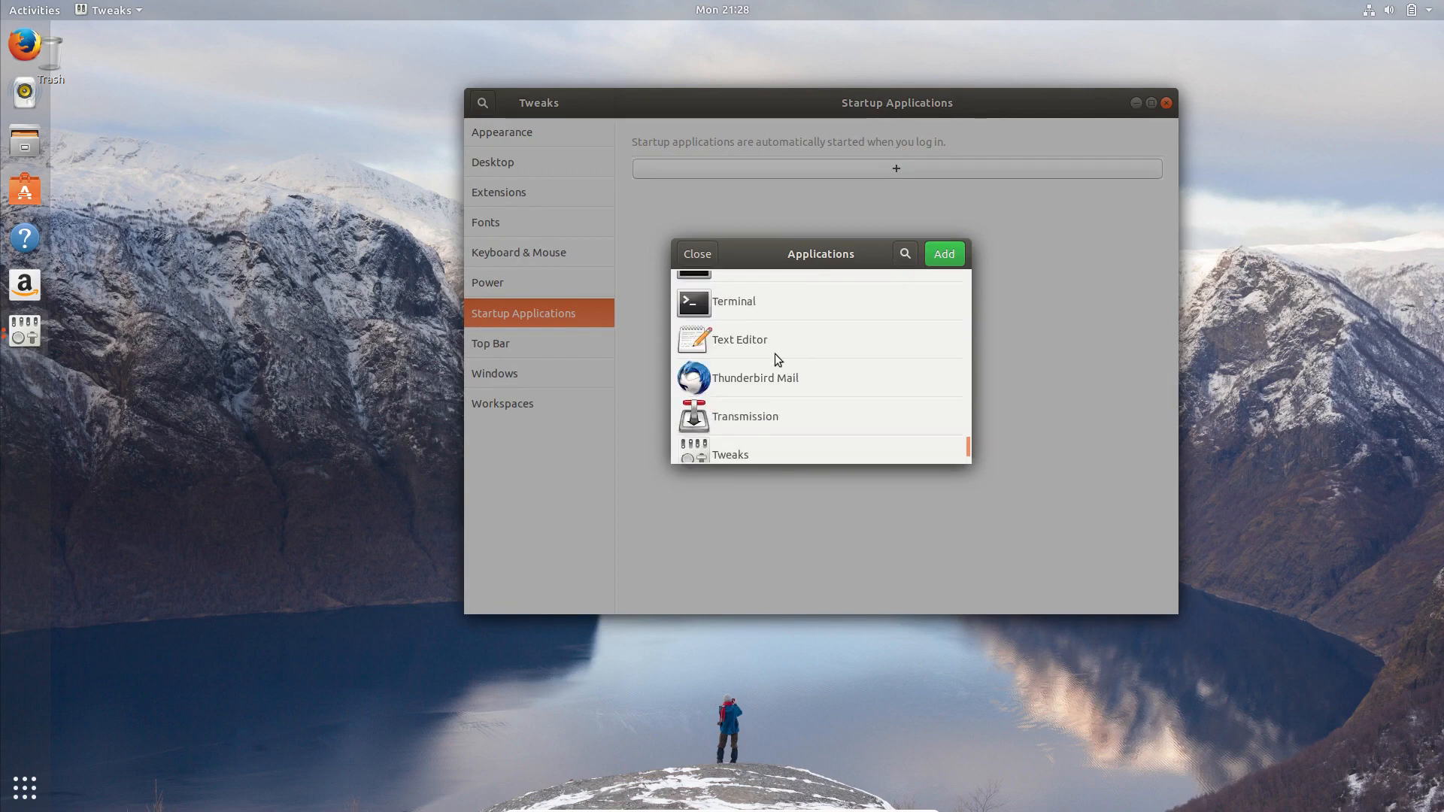
scroll(800, 345, "up", 4)
scroll(750, 428, "down", 3)
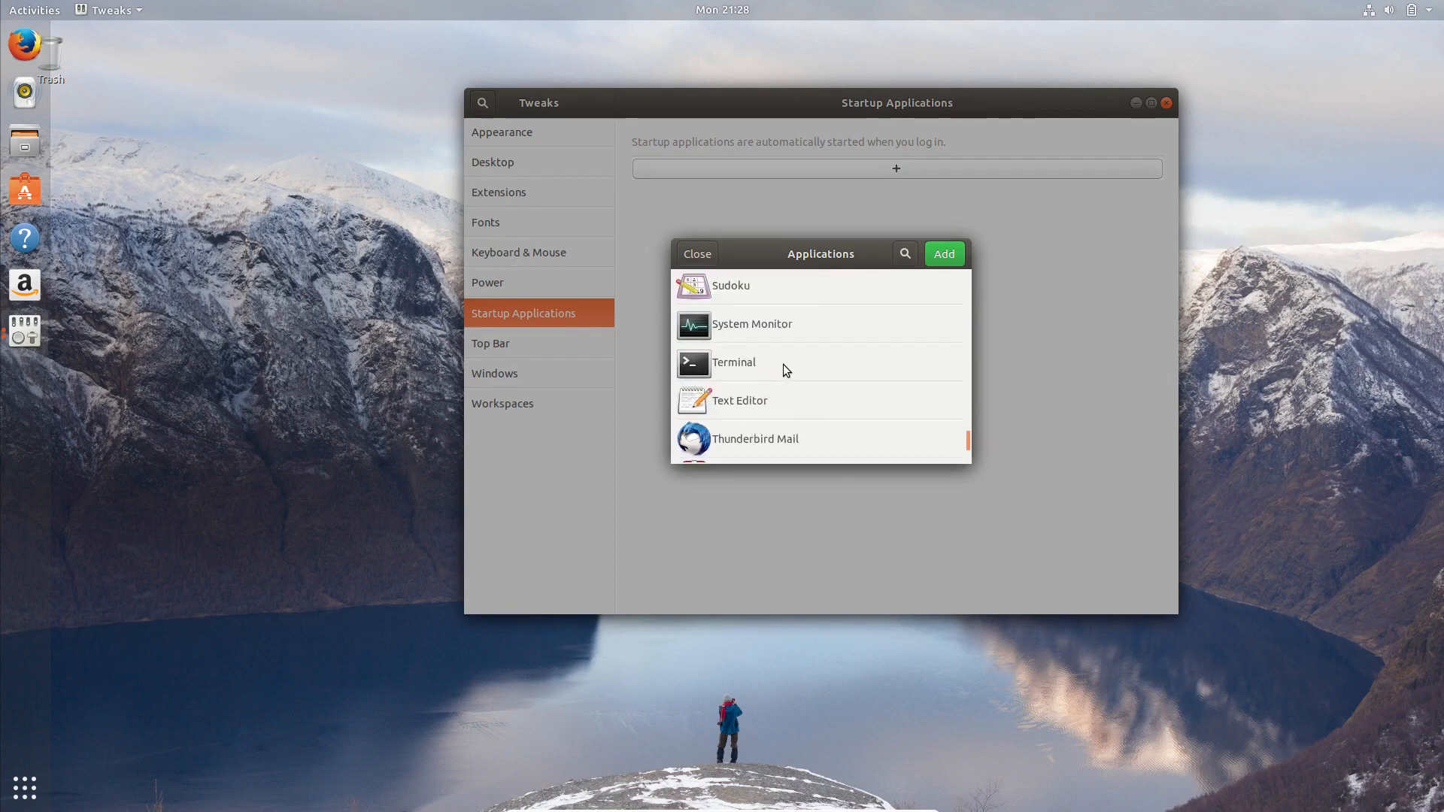
scroll(787, 364, "down", 2)
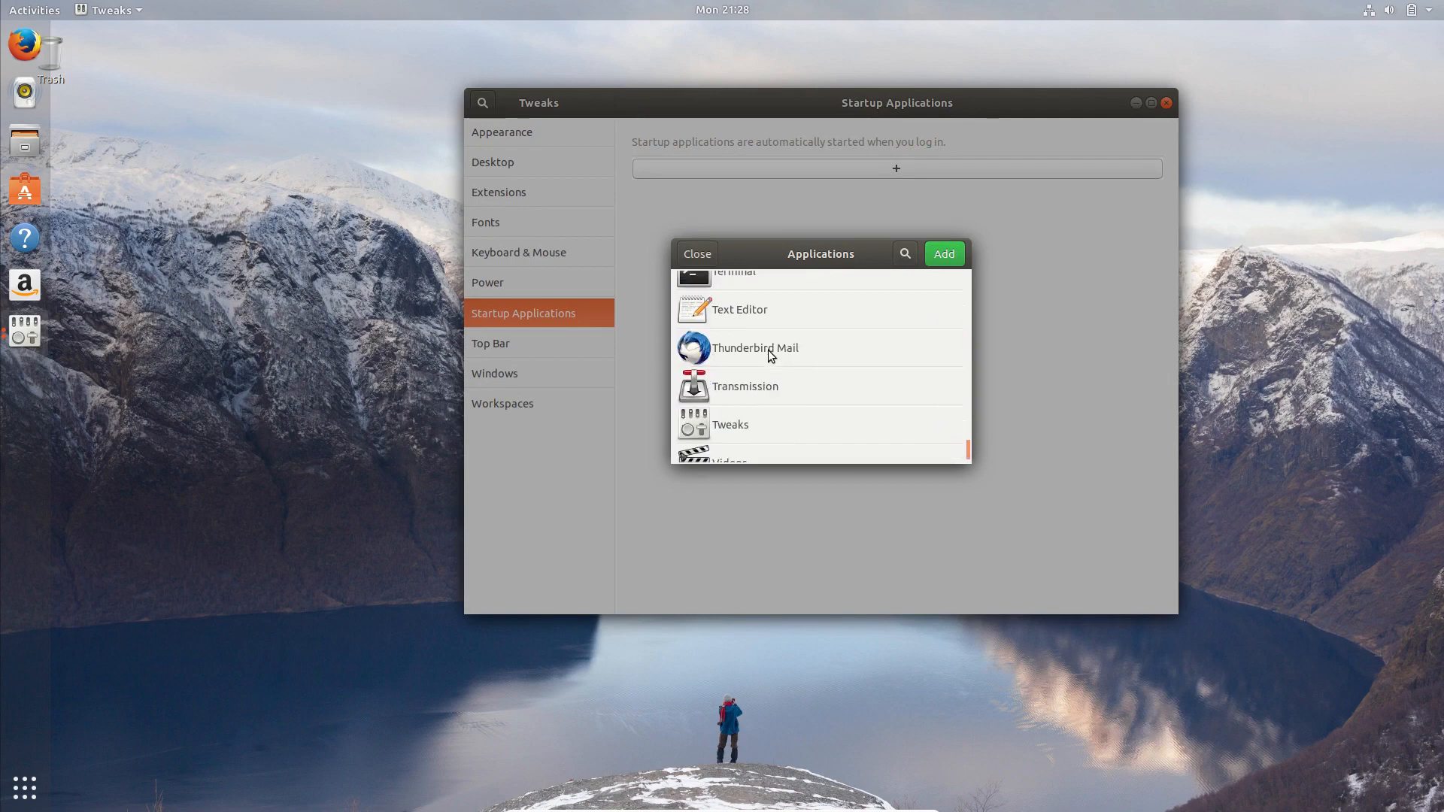
left_click(688, 252)
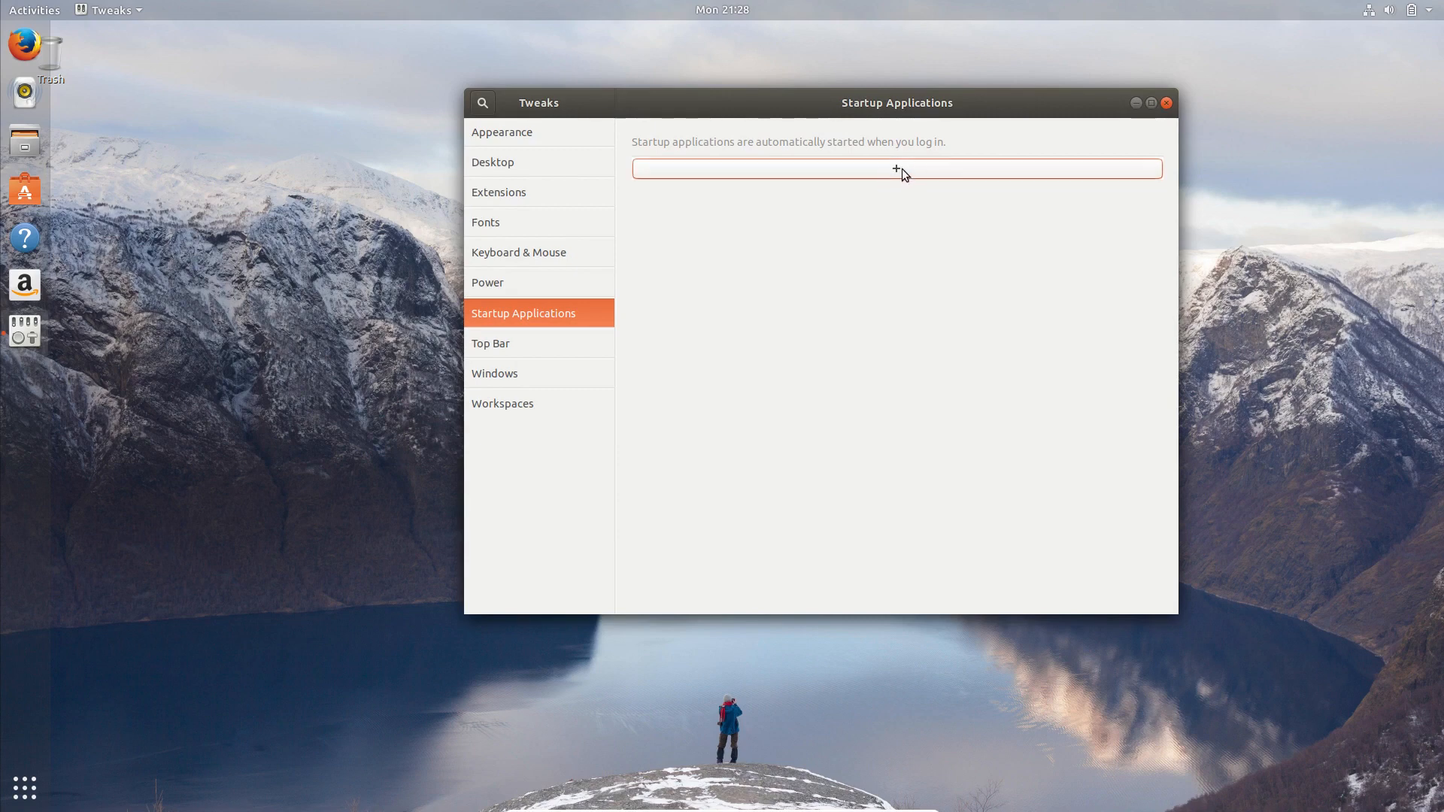
Turn on the battery percentage and the clock's date and seconds in the Top Bar settings of Tweaks.
left_click(519, 341)
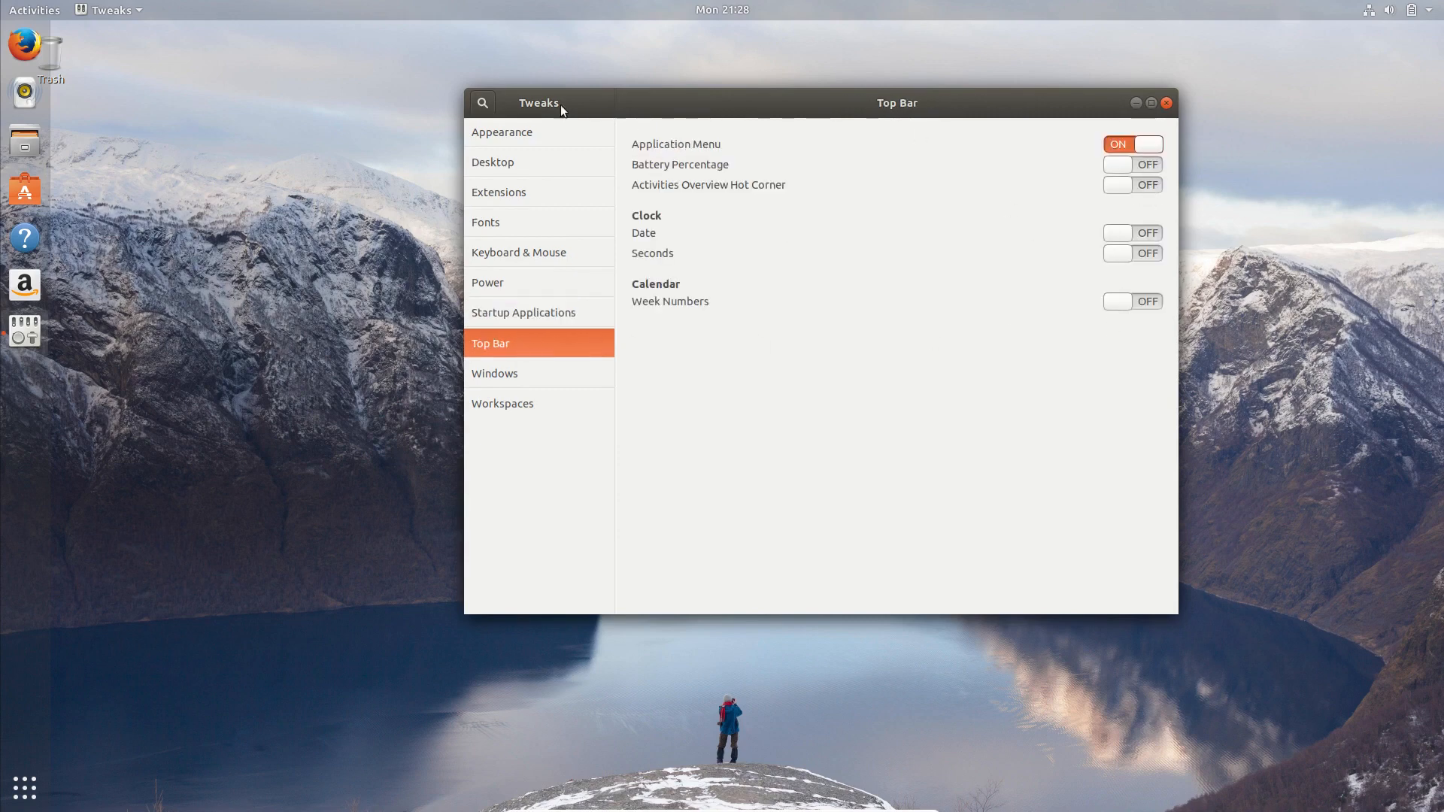
left_click(1133, 166)
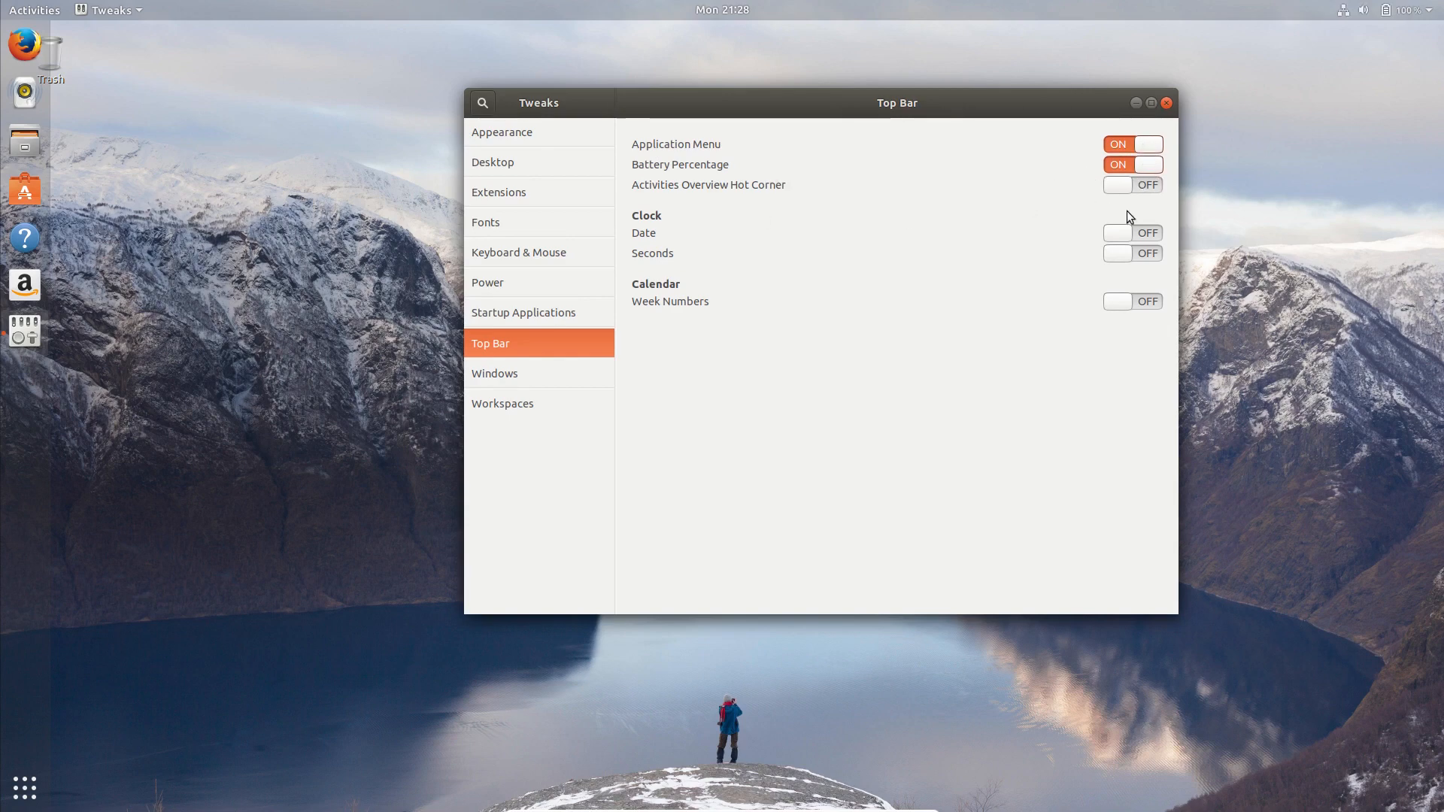
left_click(1130, 235)
left_click(1133, 256)
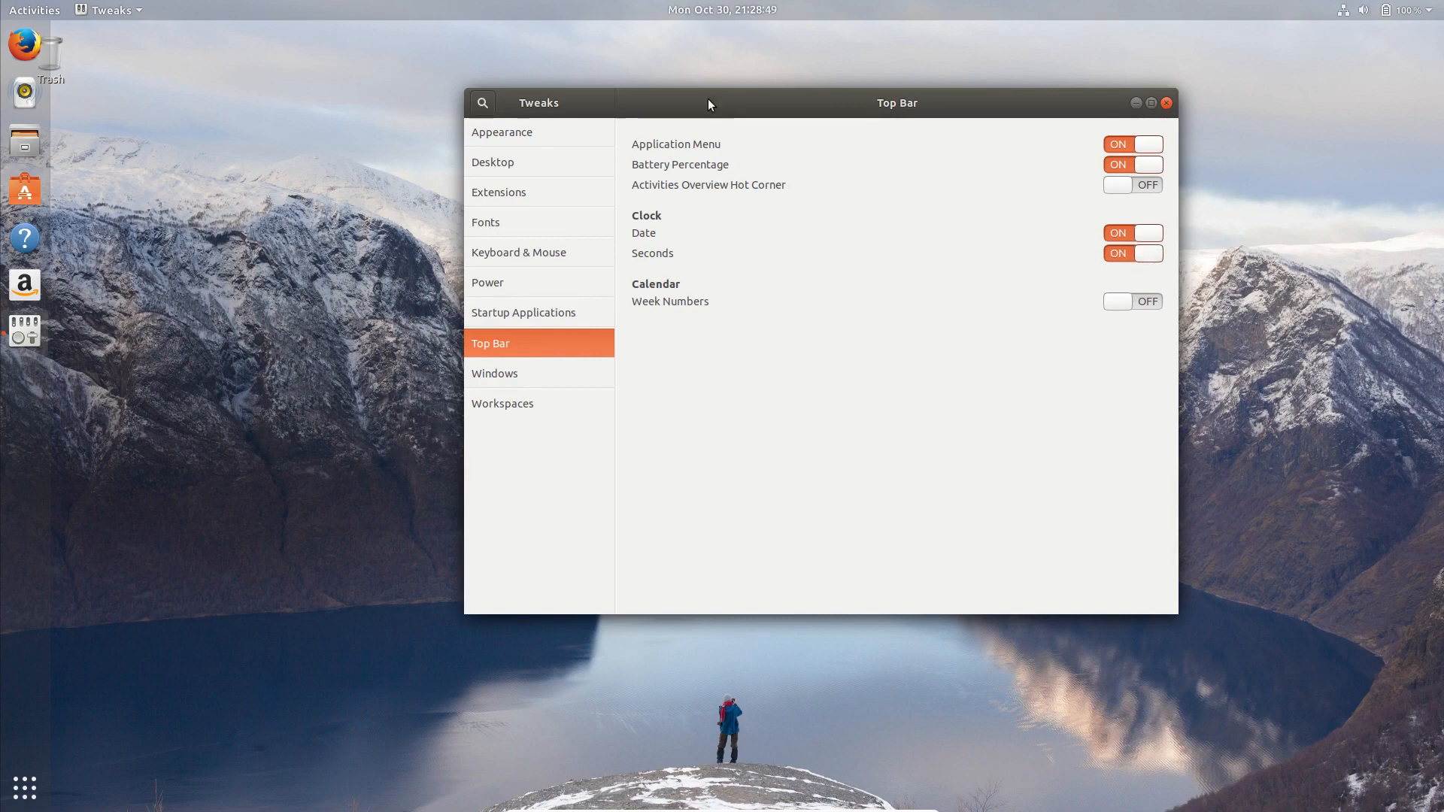
Try the calendar Week Numbers and the Activities Overview Hot Corner in the Top Bar settings, switching each back off.
left_click(1125, 304)
left_click(523, 376)
left_click(527, 346)
left_click(1139, 187)
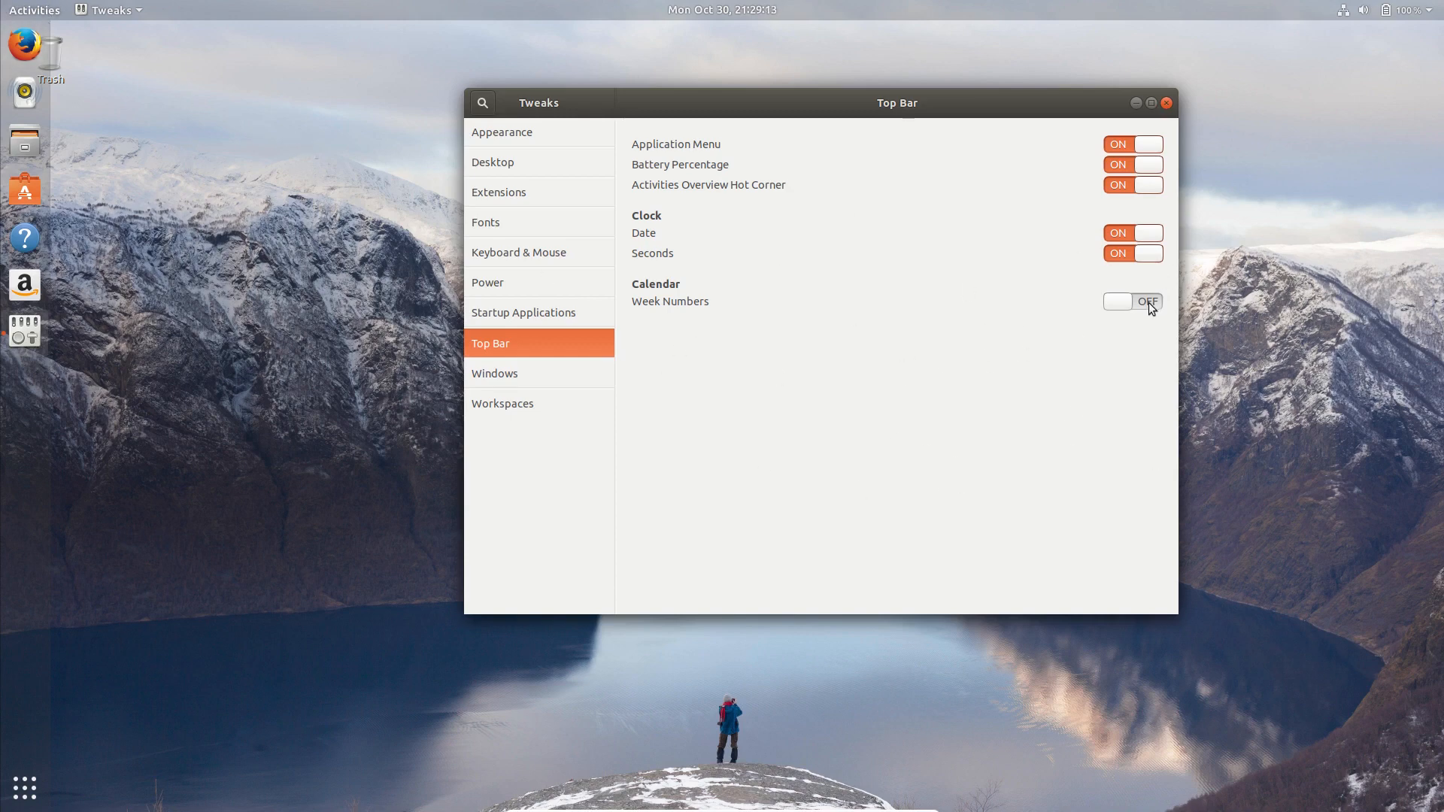
left_click(1138, 184)
Shift the Tweaks window slightly and try the Left titlebar button placement in the Windows settings, returning it to Right.
left_click(519, 379)
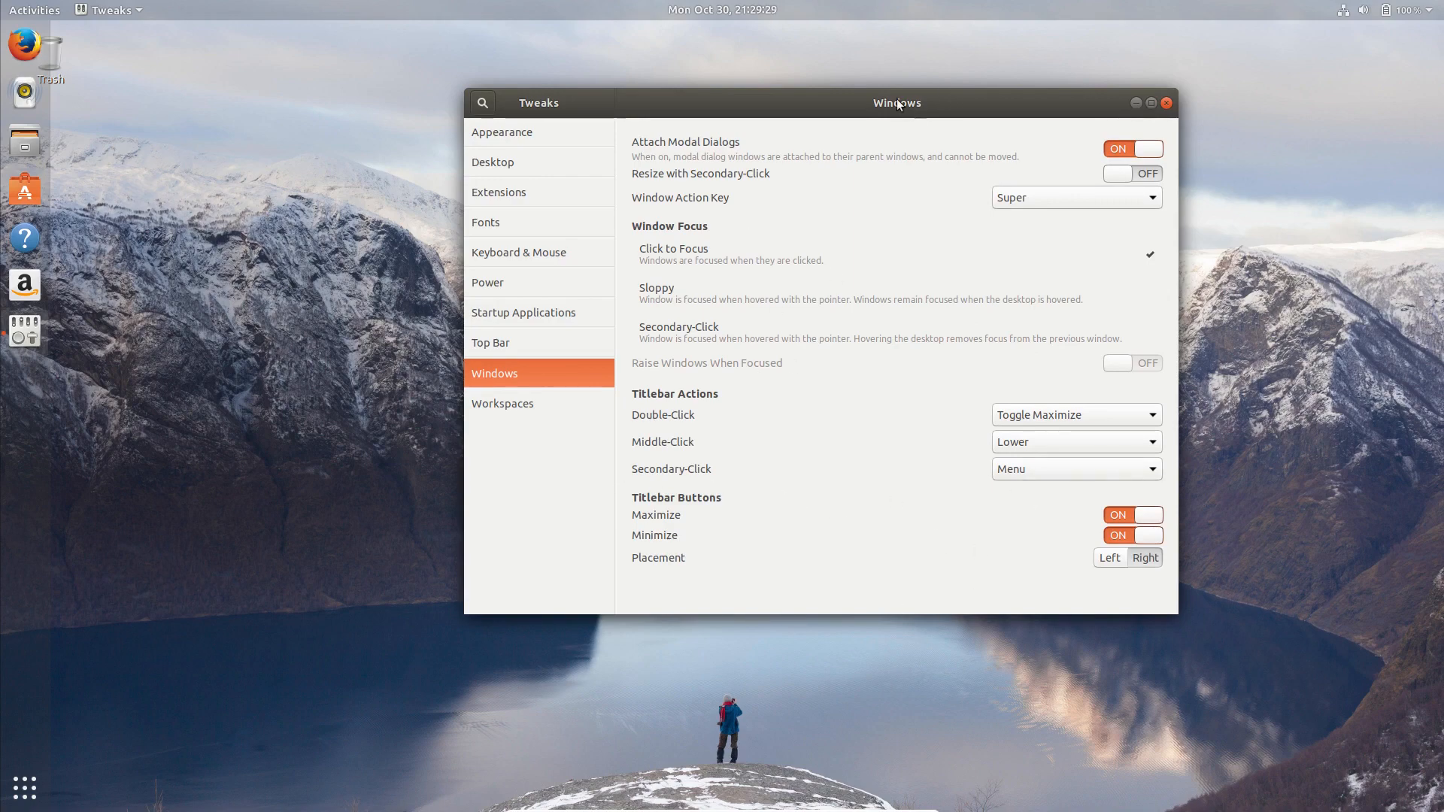
mouse_move(896, 101)
left_mouse_down()
mouse_move(626, 140)
mouse_move(873, 112)
left_mouse_up()
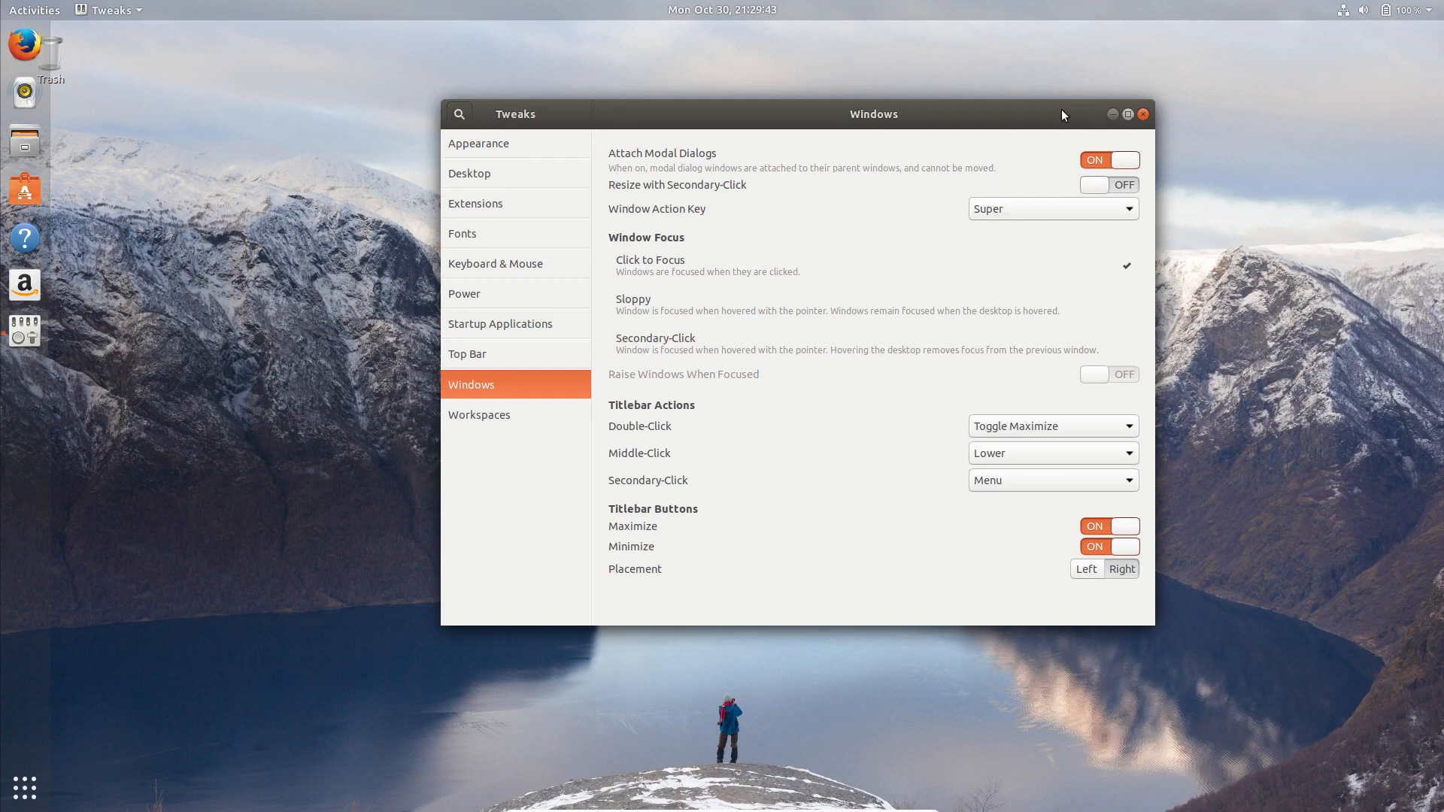
left_click(1098, 570)
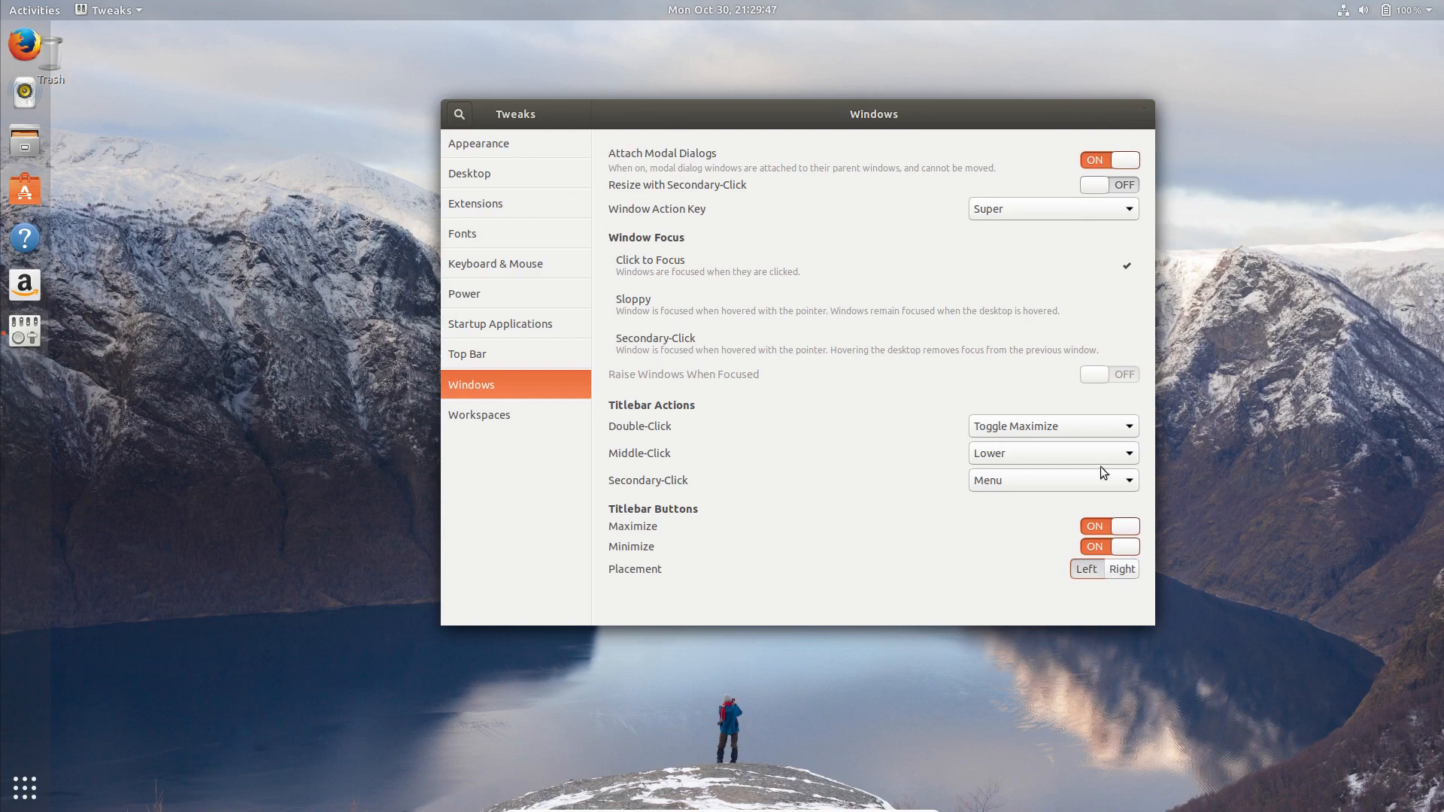
left_click(1120, 569)
left_click(1089, 569)
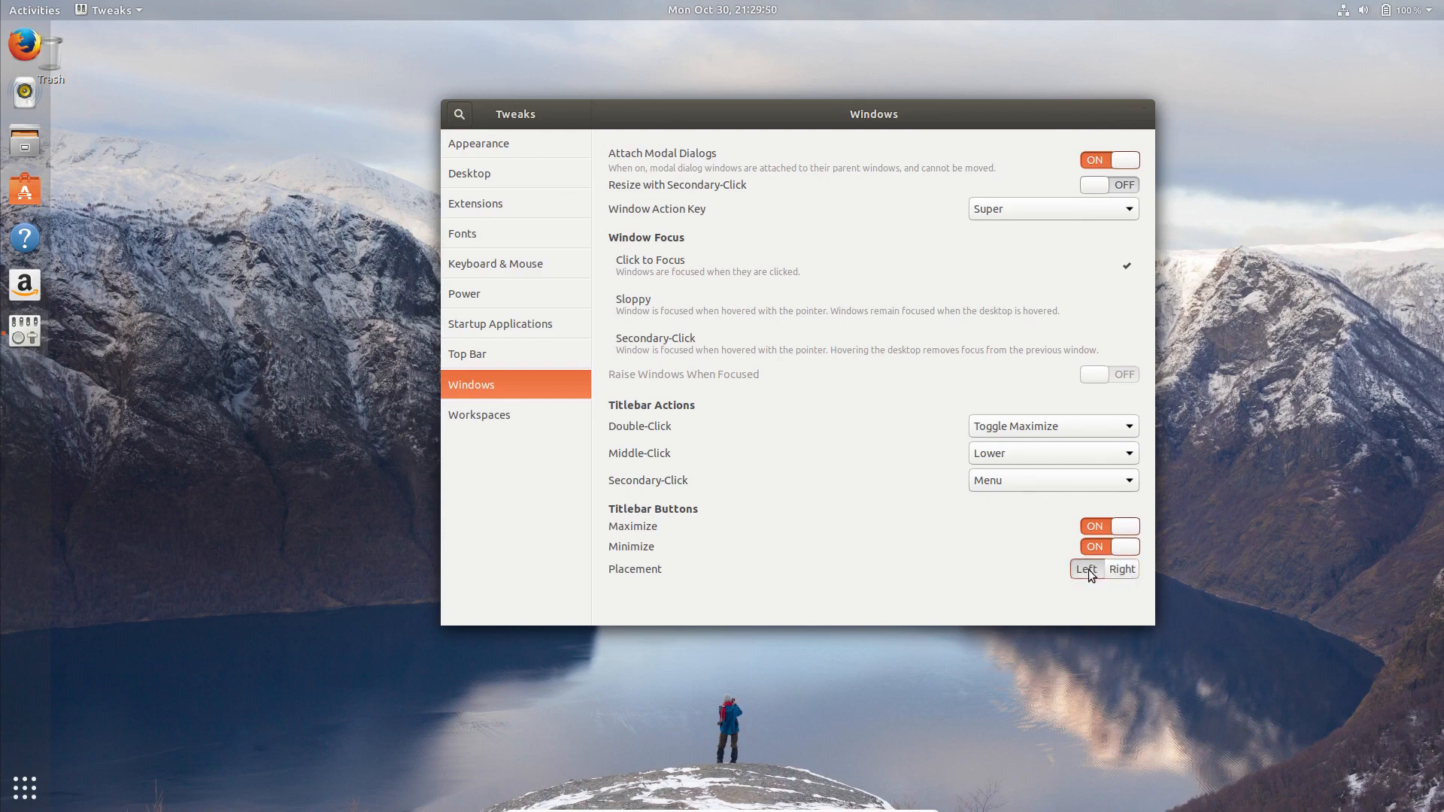
left_click(1126, 572)
Maximize and restore the Tweaks window with titlebar buttons placed Right and Left for comparison, and set the placement back to Right.
double_click(840, 116)
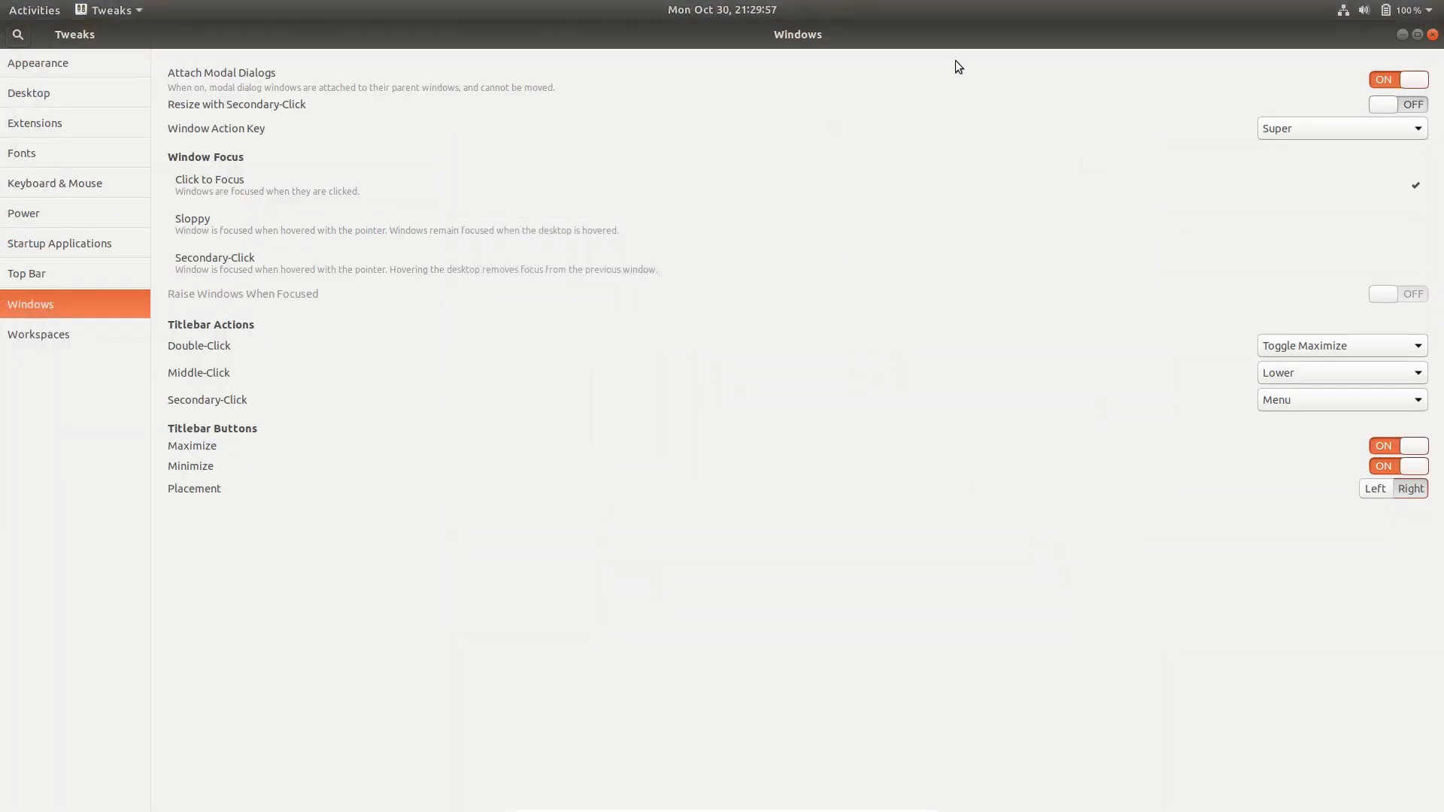
double_click(1027, 33)
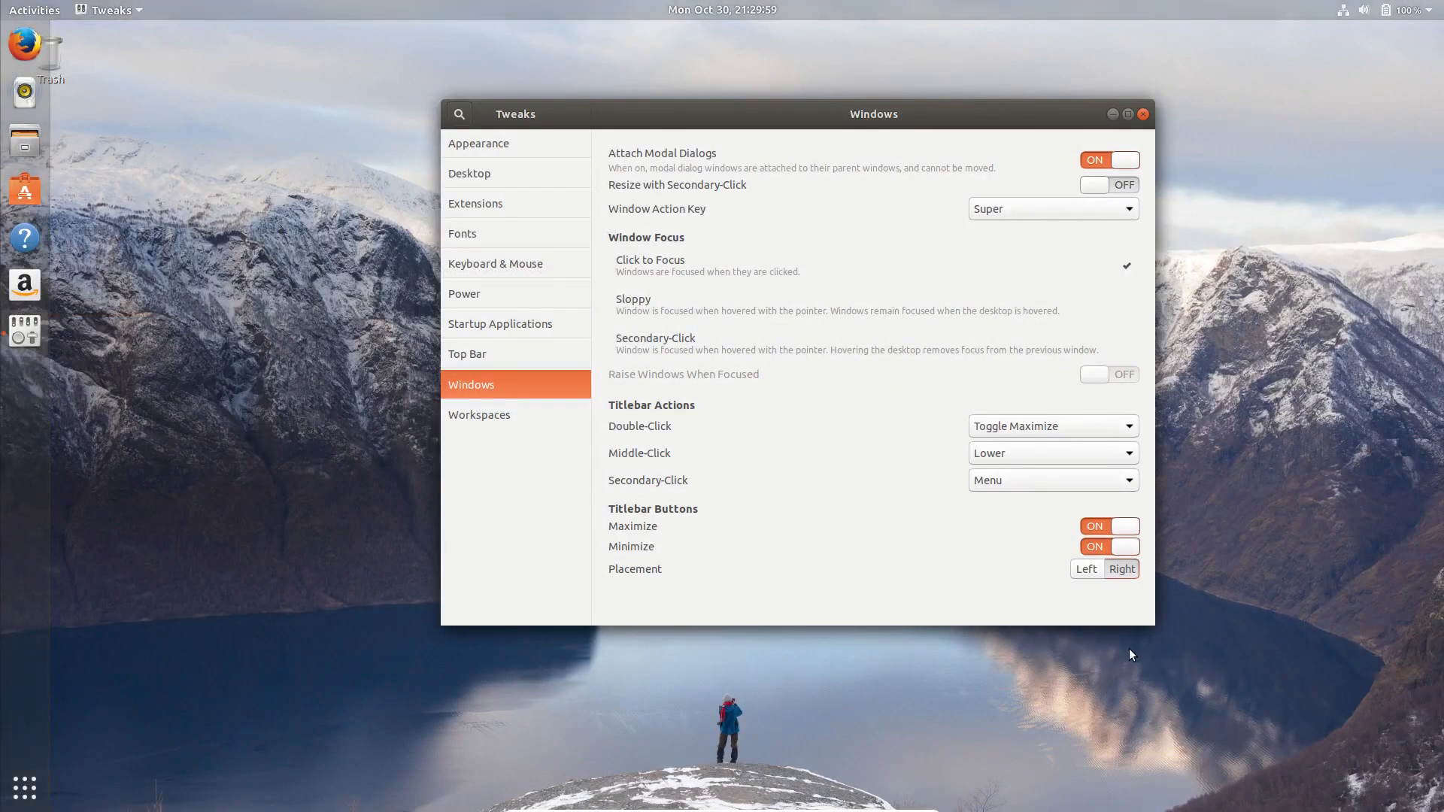
left_click(1095, 568)
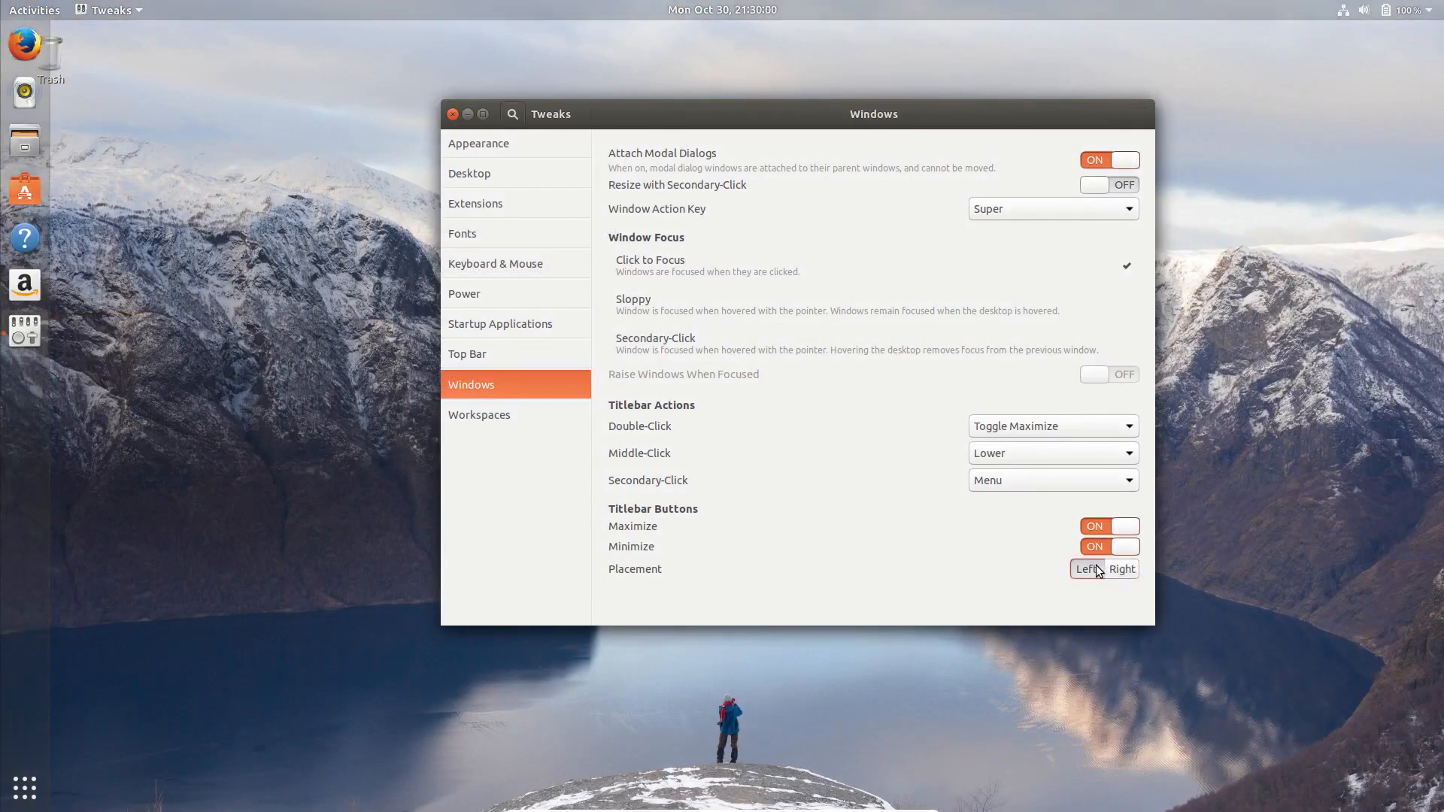
double_click(832, 113)
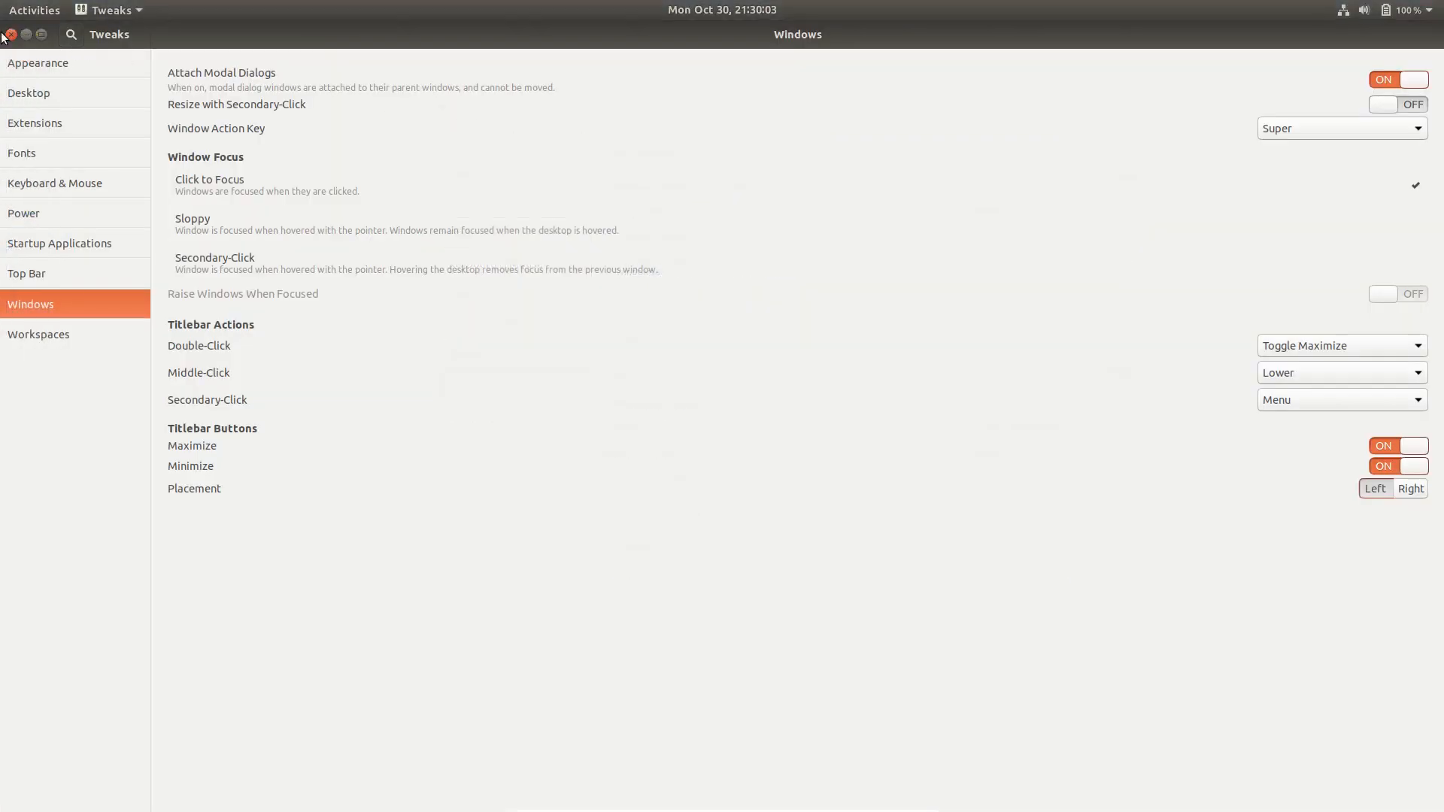
double_click(798, 30)
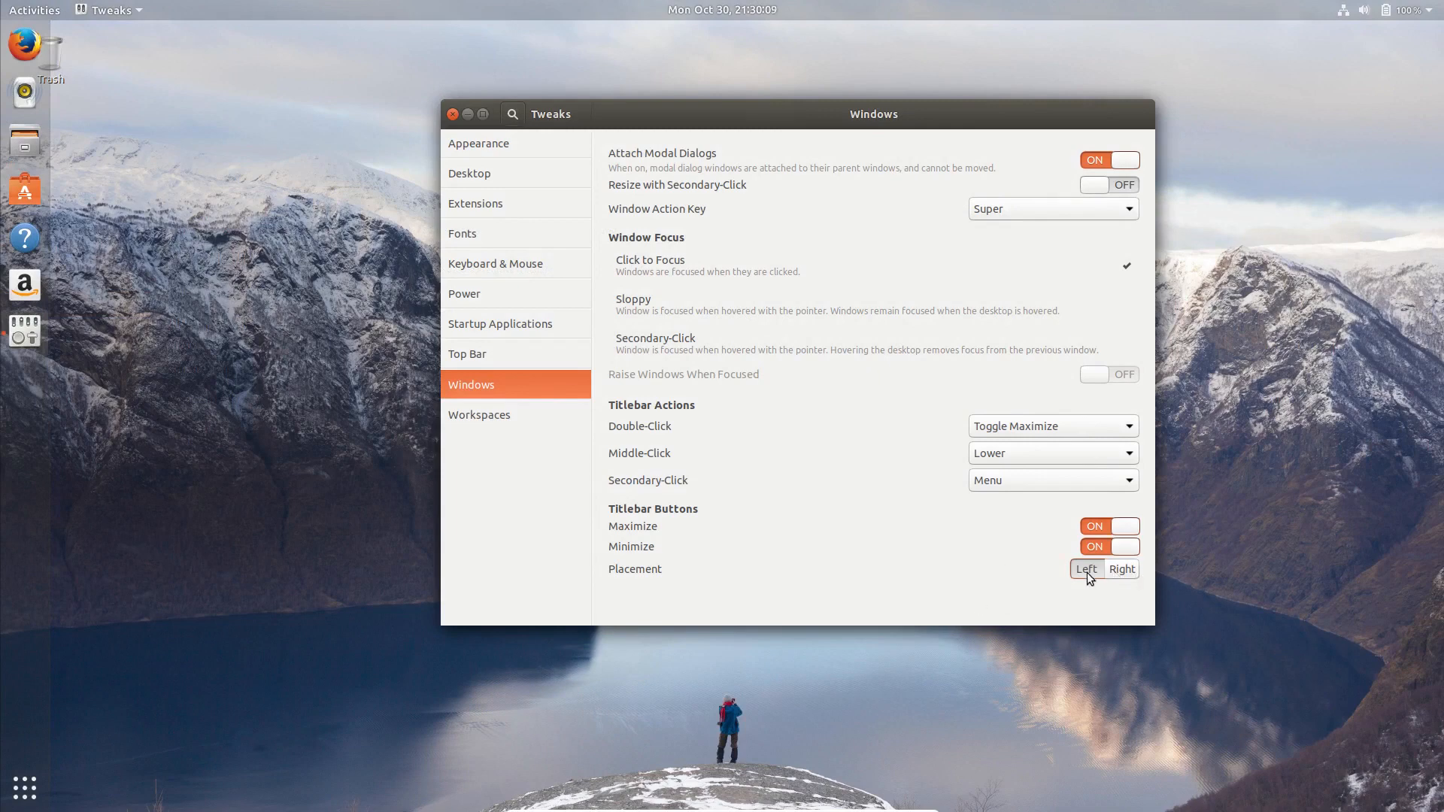
left_click(1125, 570)
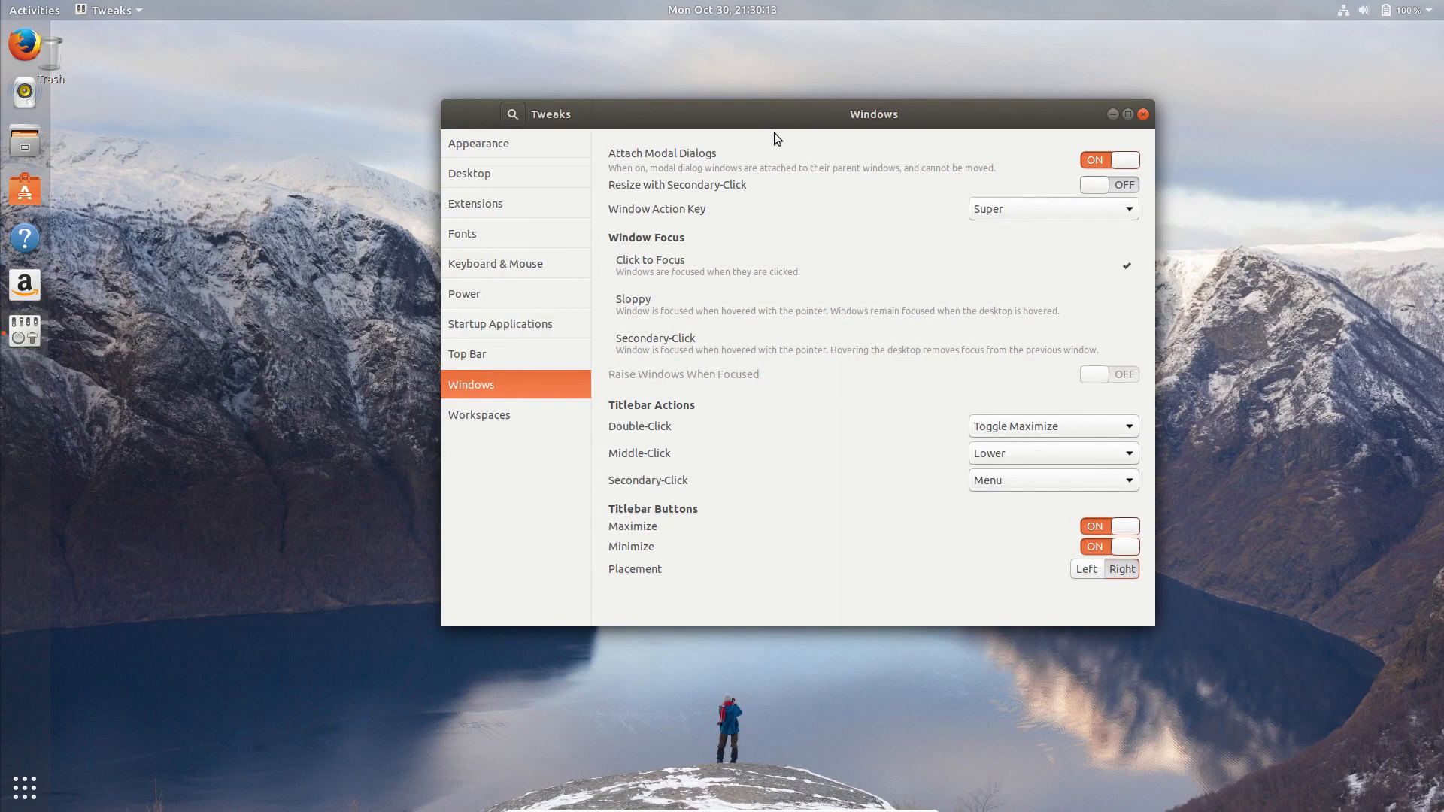
Look over the Workspaces page in Tweaks and clear its window from the desktop.
left_click(506, 415)
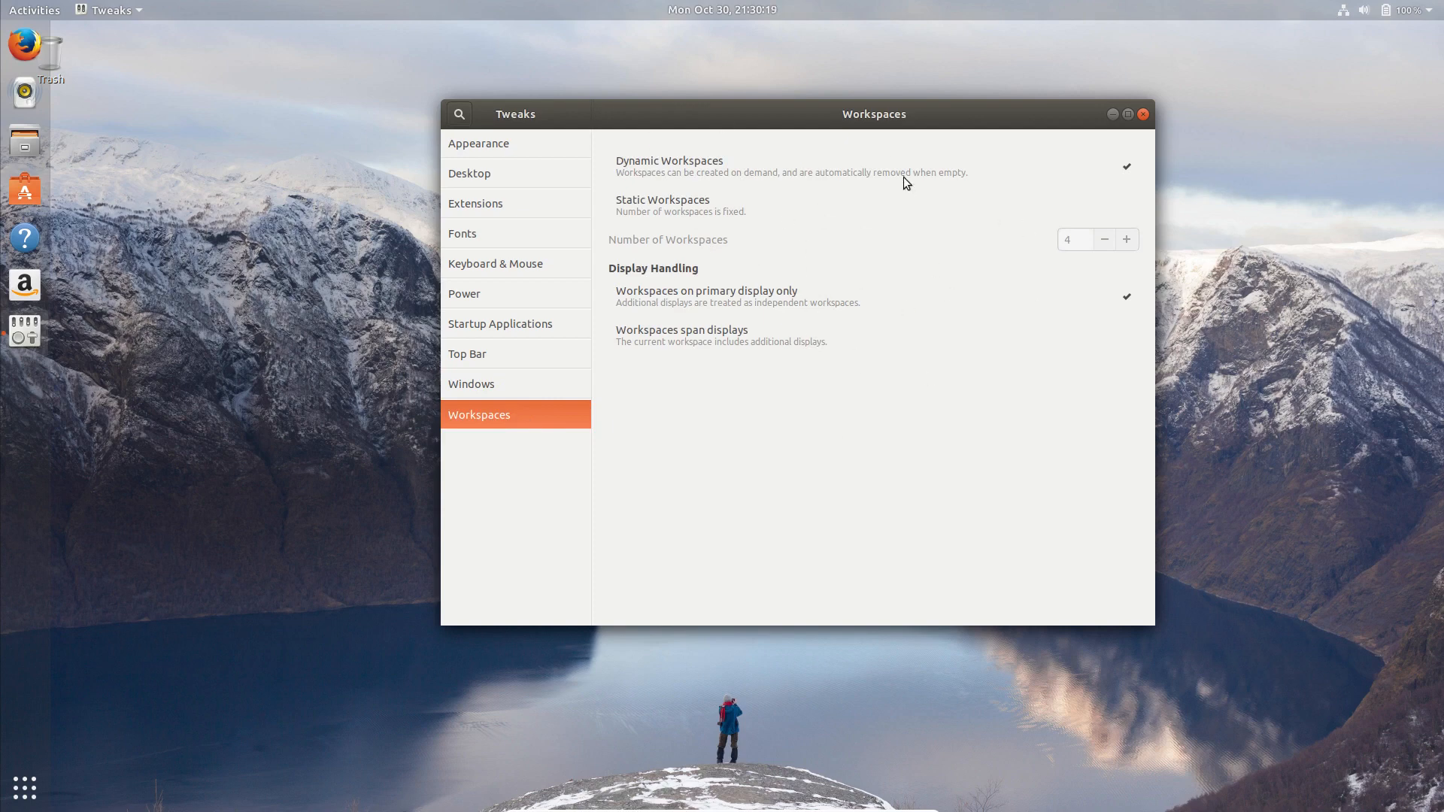
left_click(791, 688)
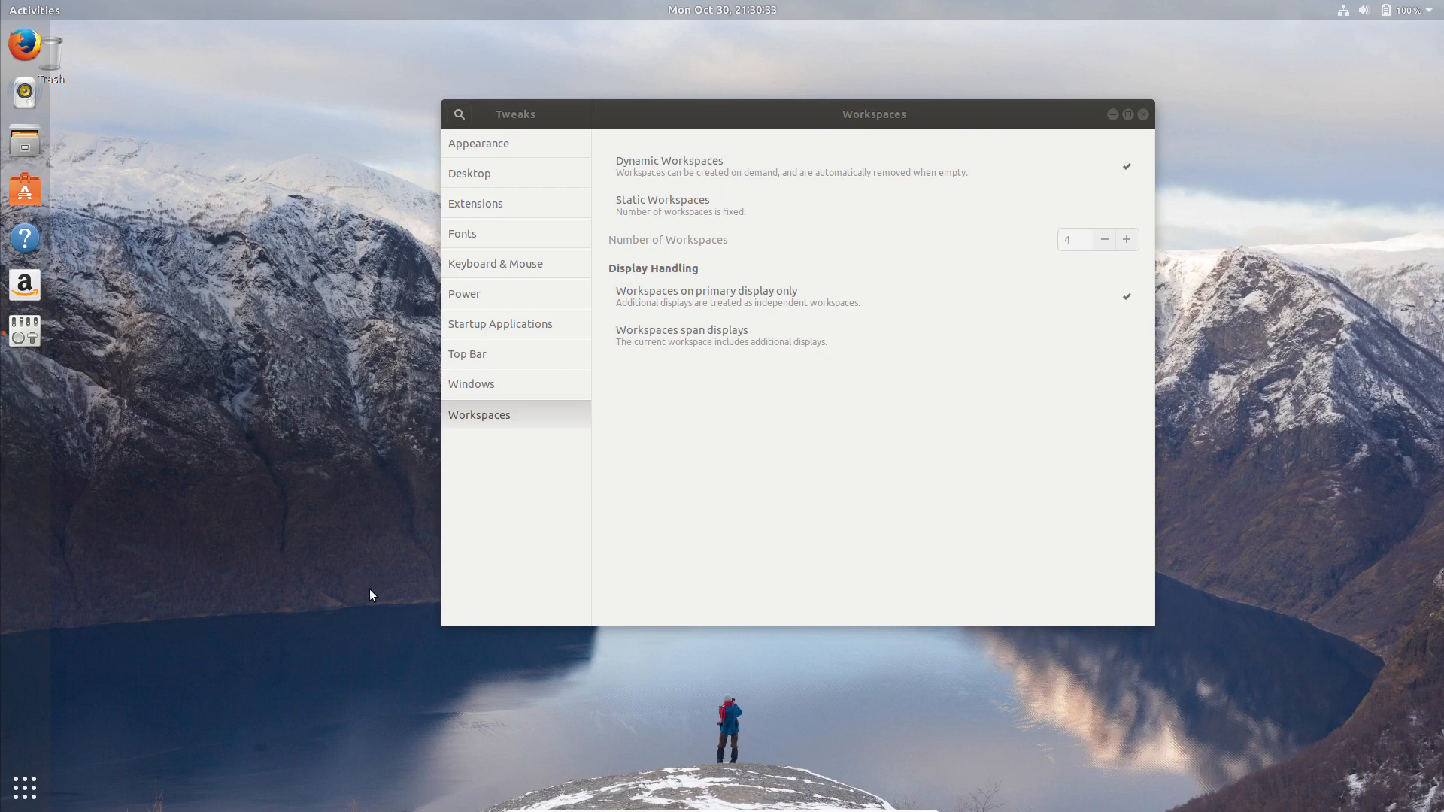
key("alt+F4")
Open the Home folder in Files and clear its window from the desktop.
left_click(24, 143)
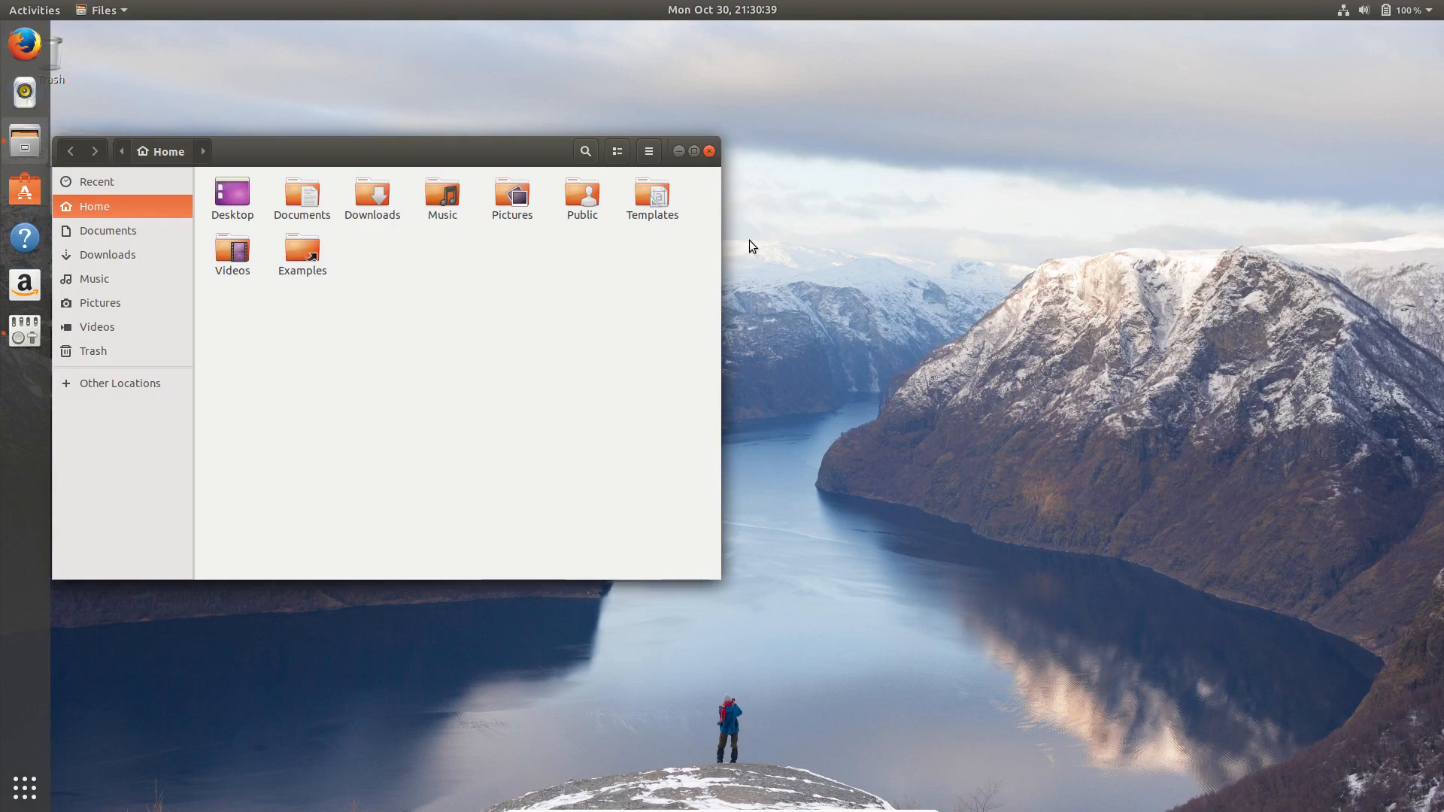
key("alt+F4")
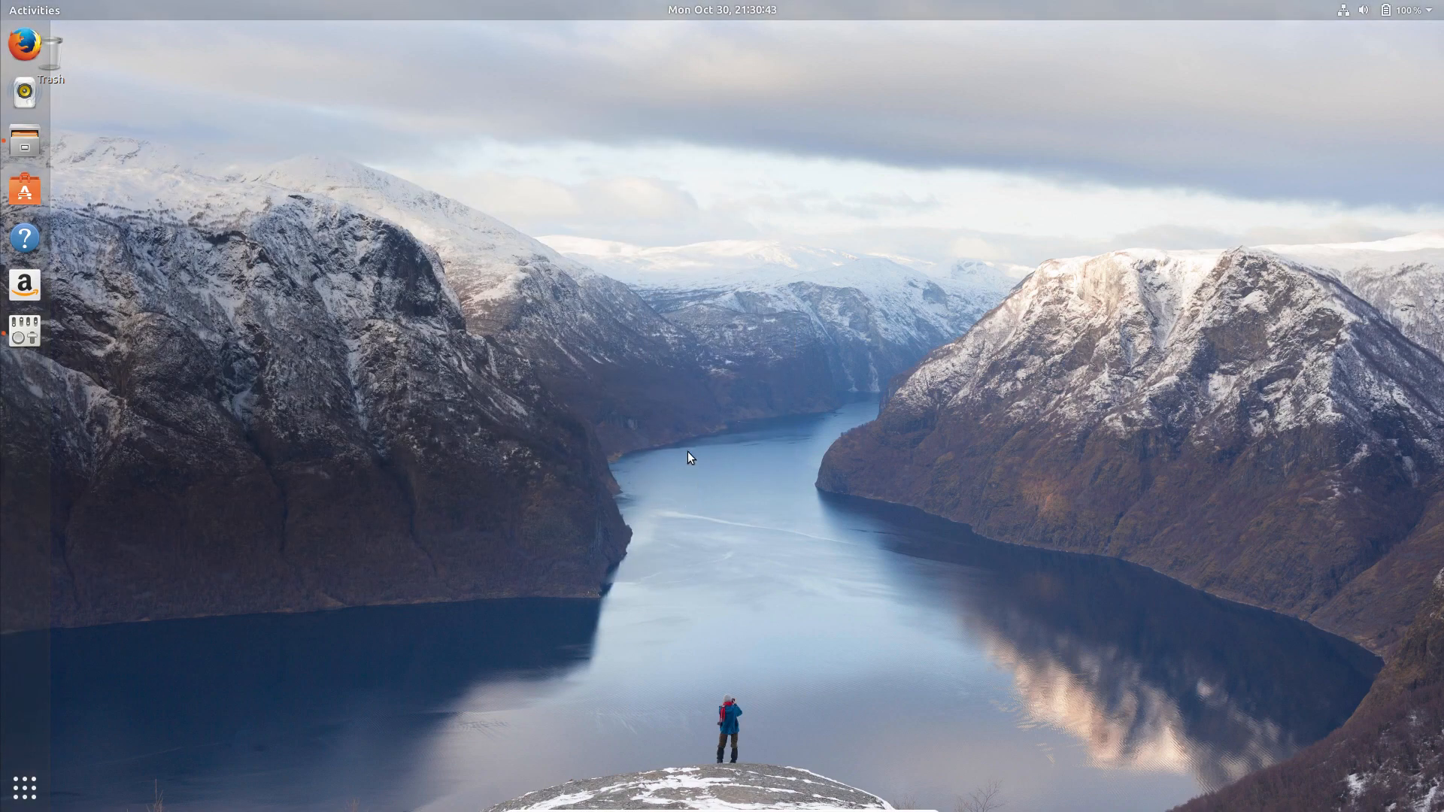
key("ctrl+alt+Delete")
key("Escape")
Launch Ubuntu Software, and close it together with the open Files and Tweaks windows.
left_click(25, 194)
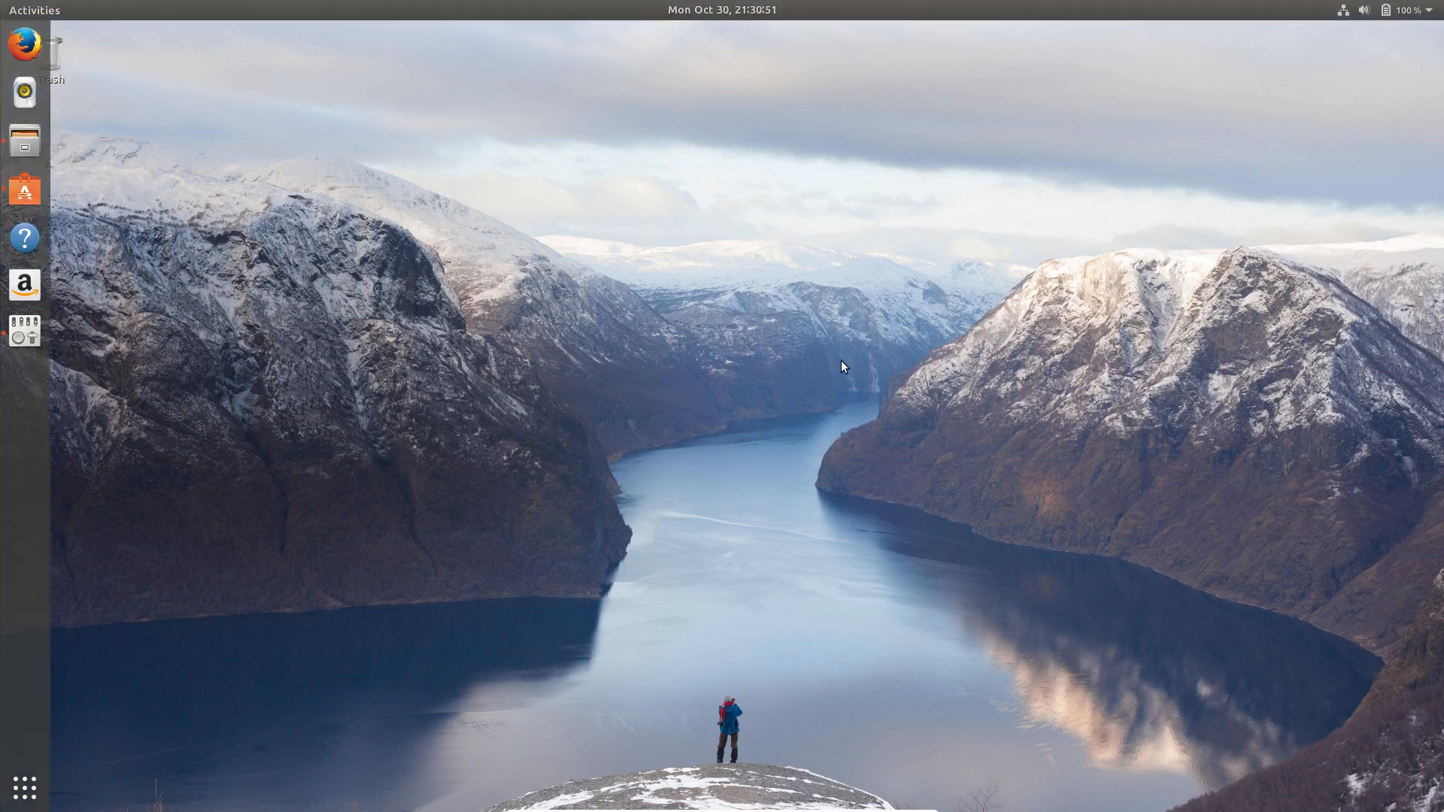
key("ctrl+q")
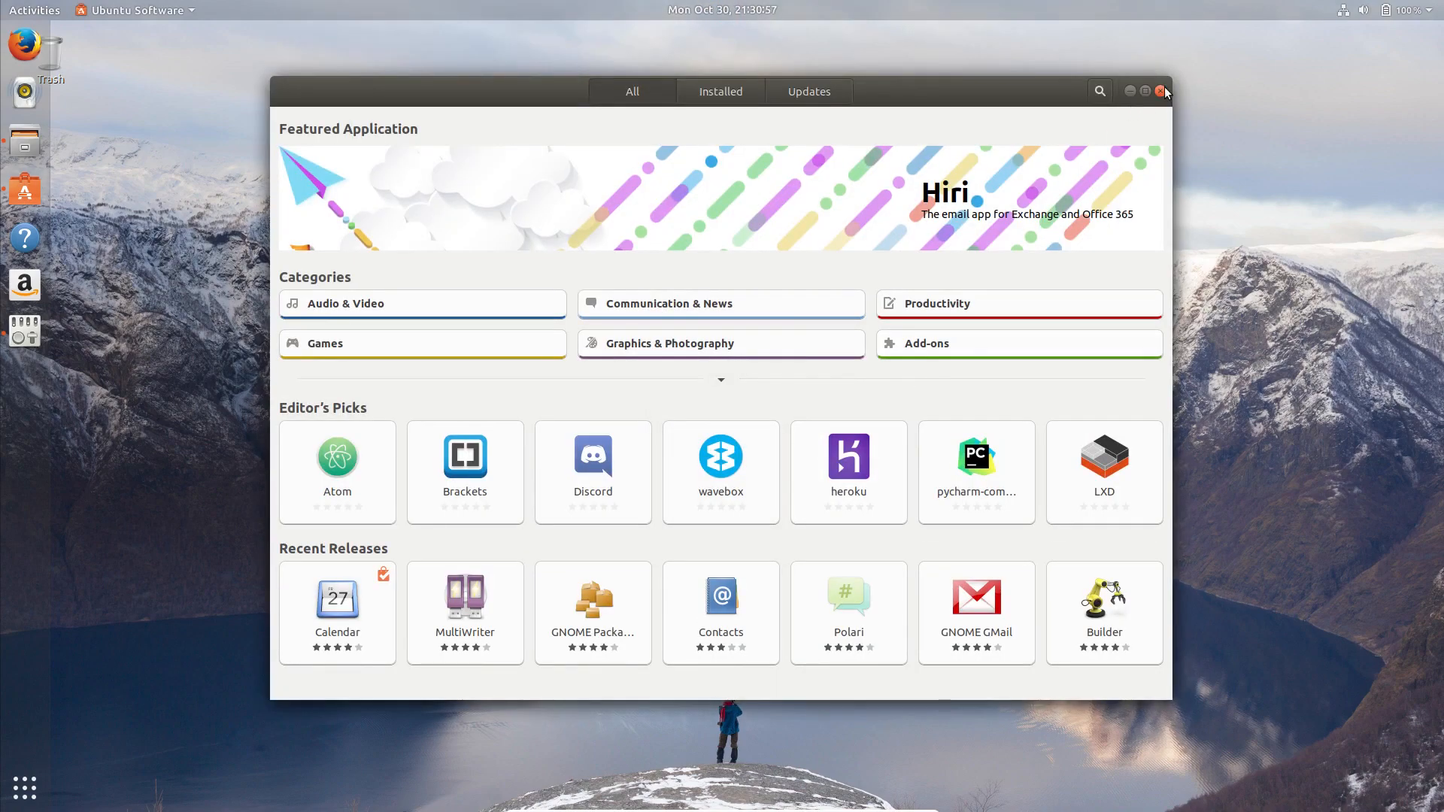
left_click(1161, 91)
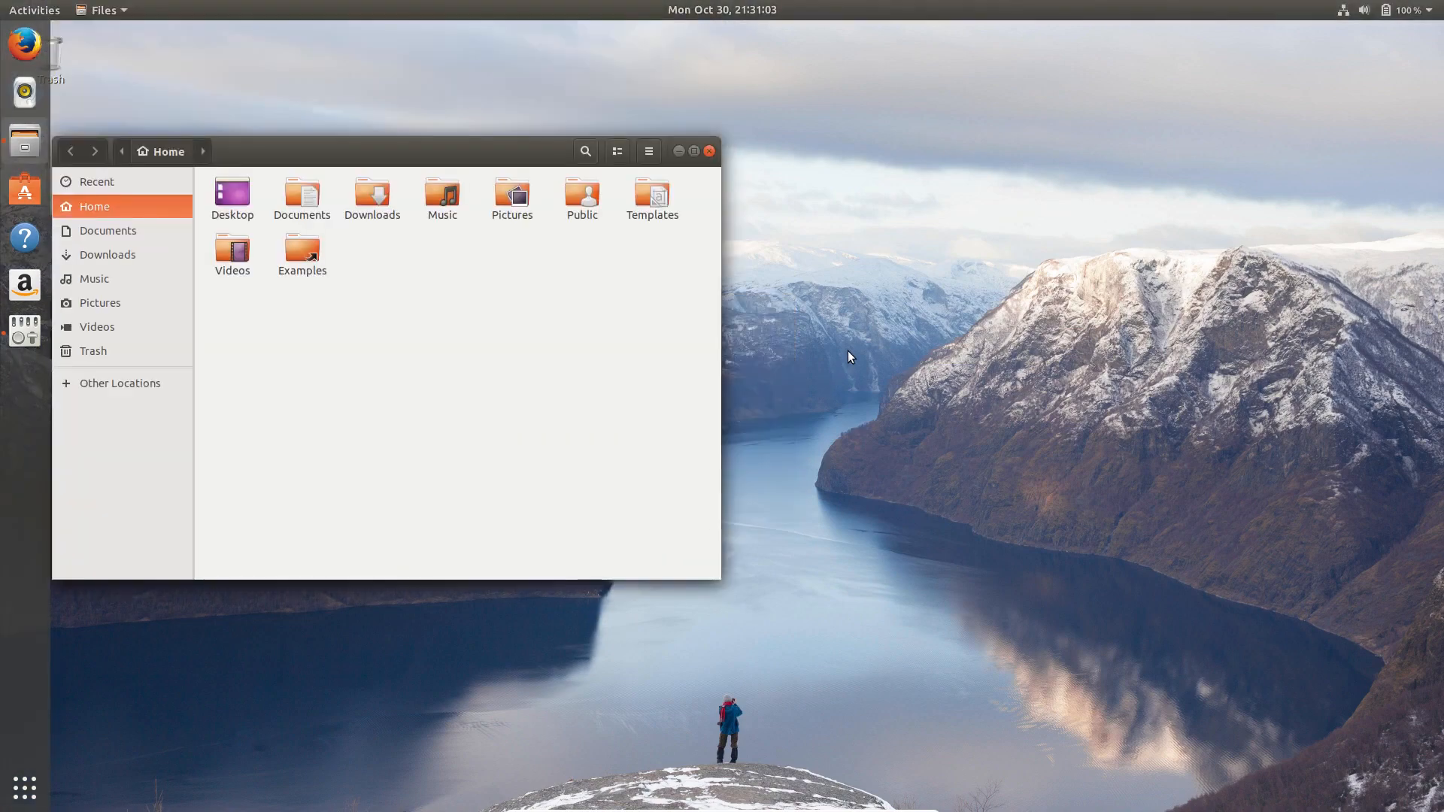
left_click(711, 150)
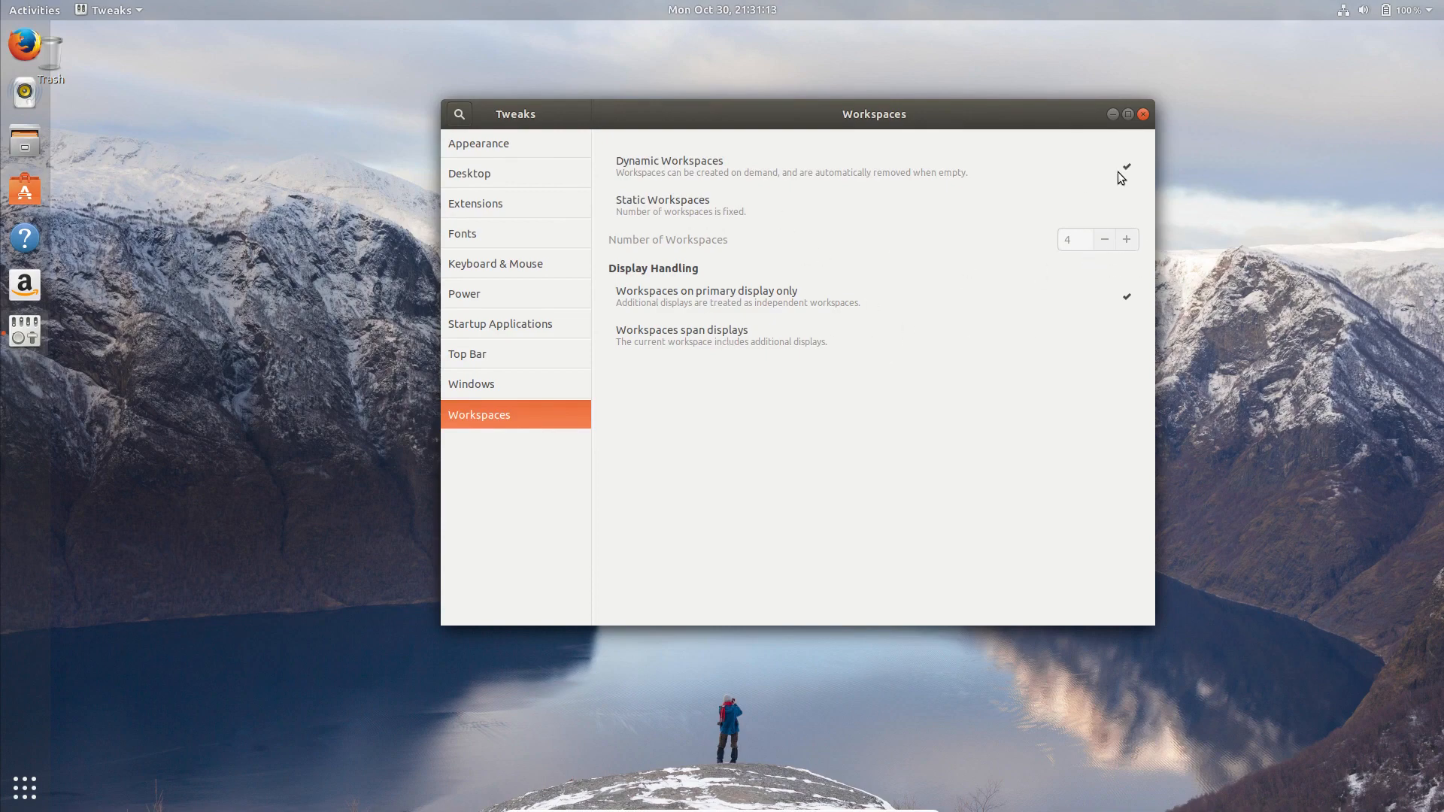
left_click(1141, 115)
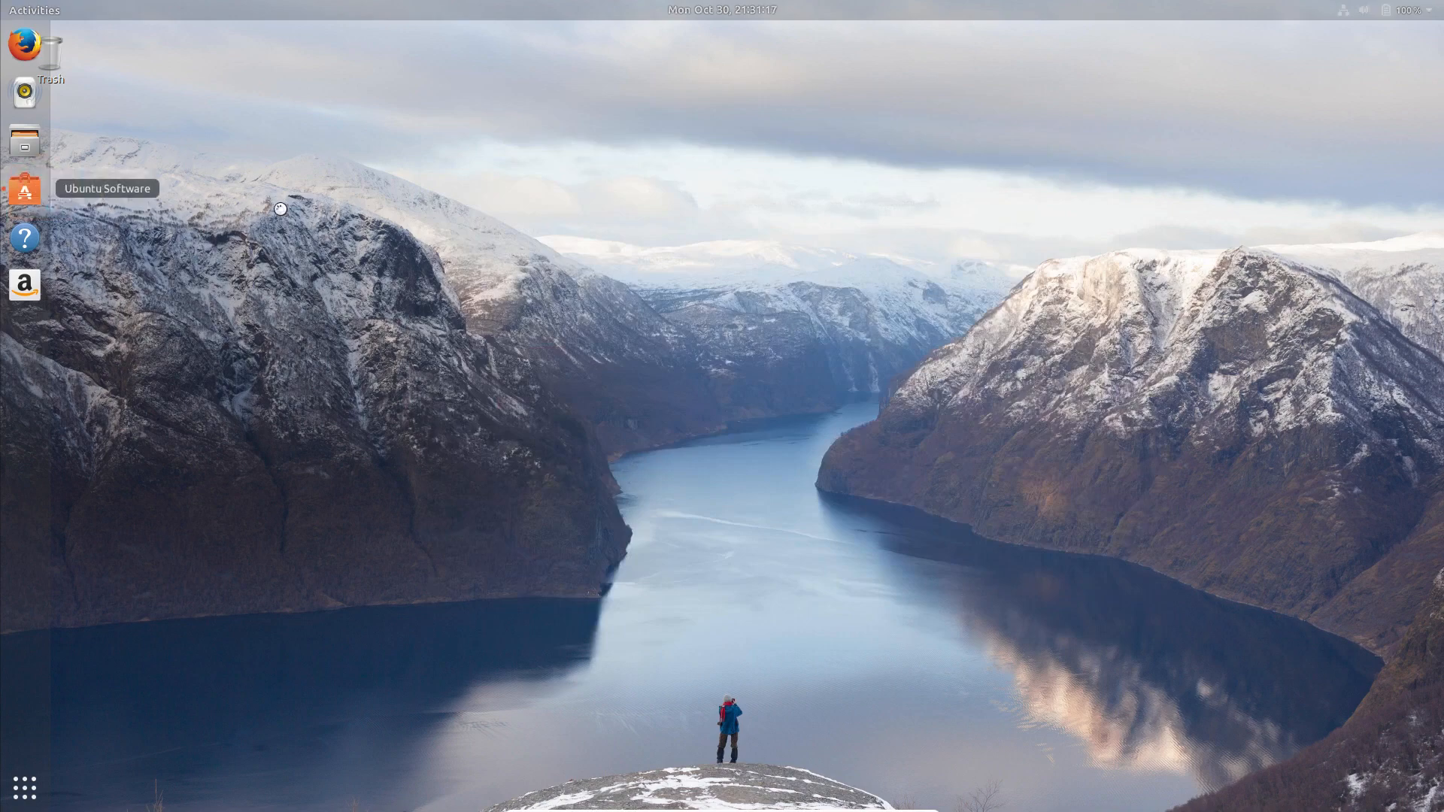
Open Ubuntu Software, look into the Audio & Video category and return to the overview.
left_click(24, 190)
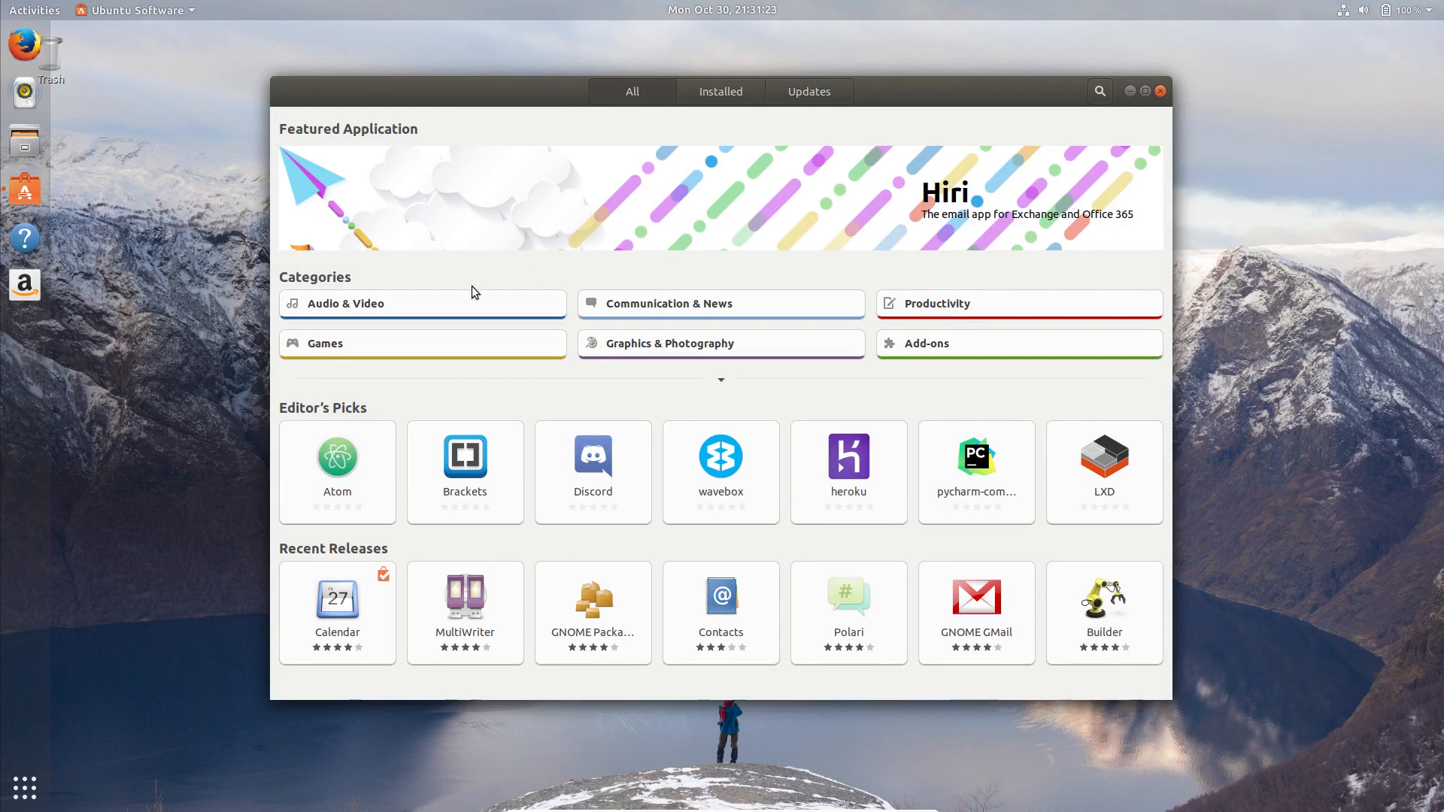
left_click(396, 303)
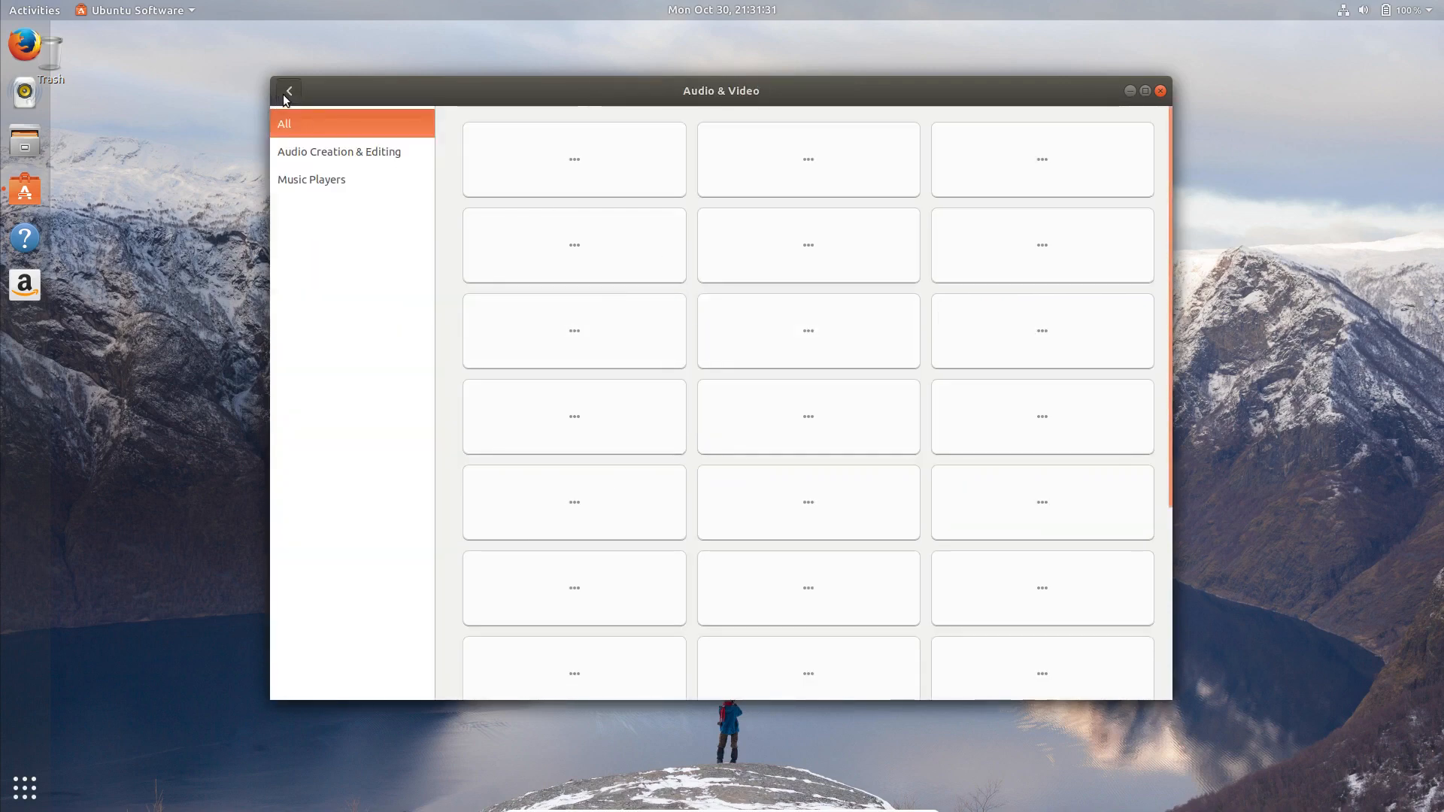
left_click(289, 91)
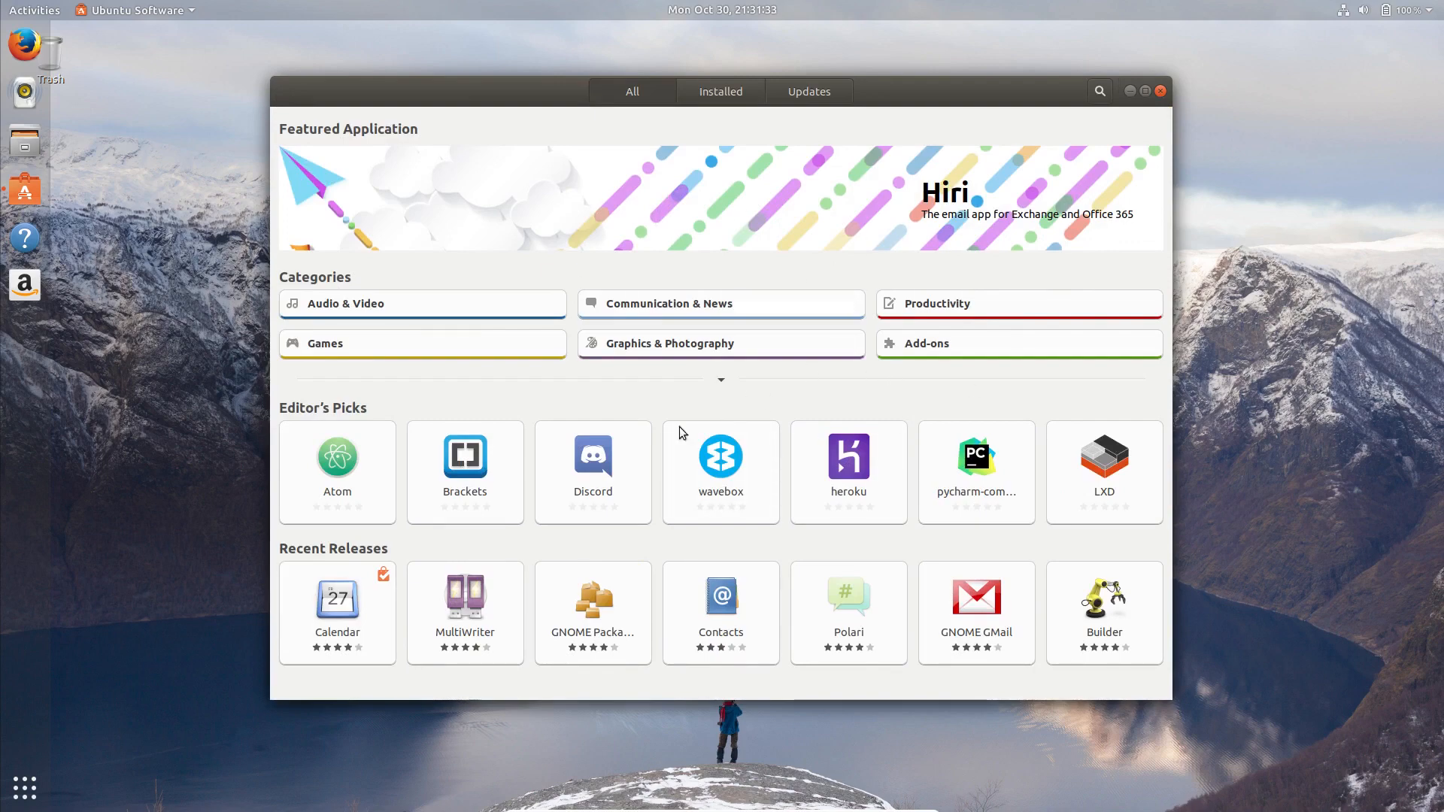
Look over the Installed and Updates pages of Ubuntu Software.
left_click(730, 96)
left_click(824, 84)
left_click(616, 93)
left_click(716, 91)
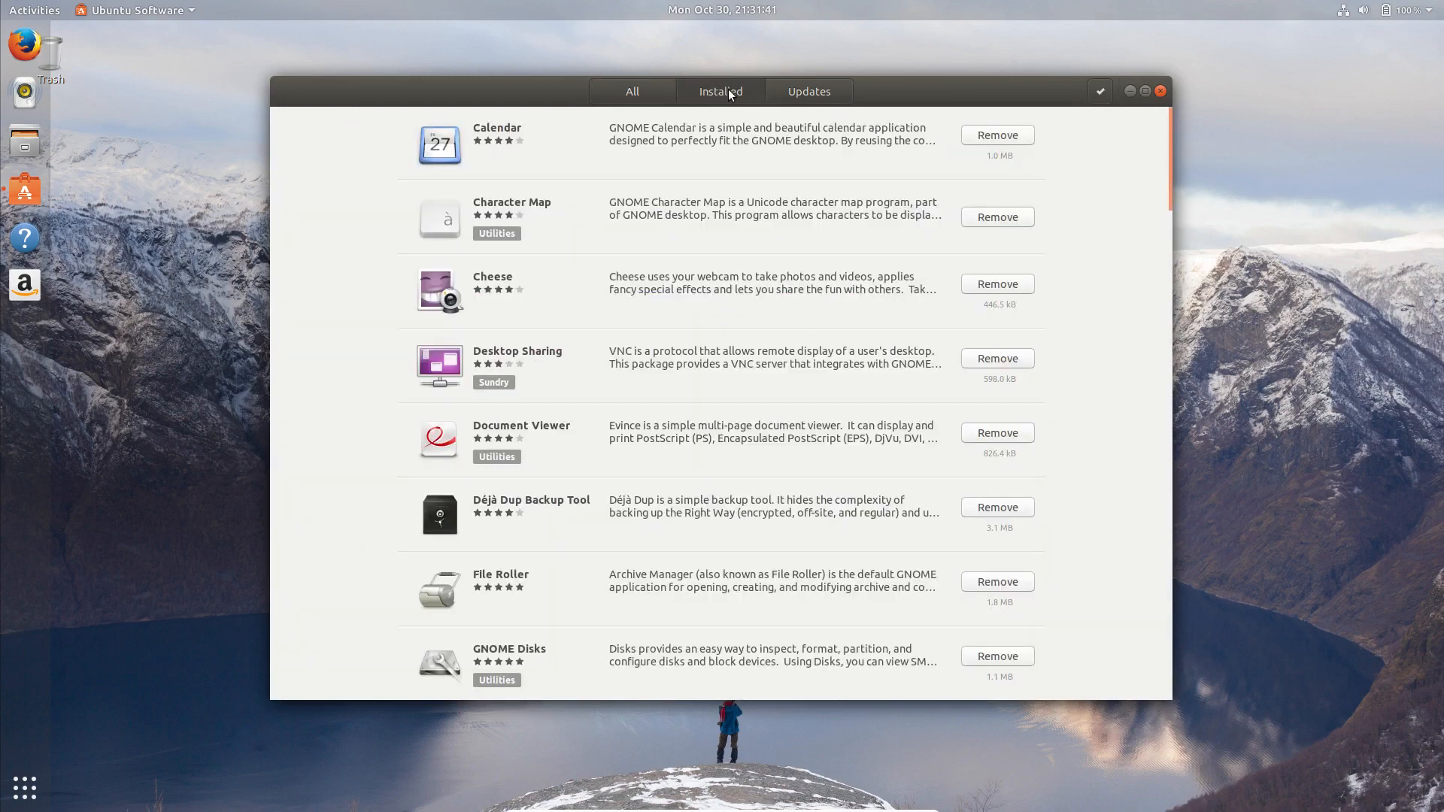
left_click(828, 91)
left_click(722, 91)
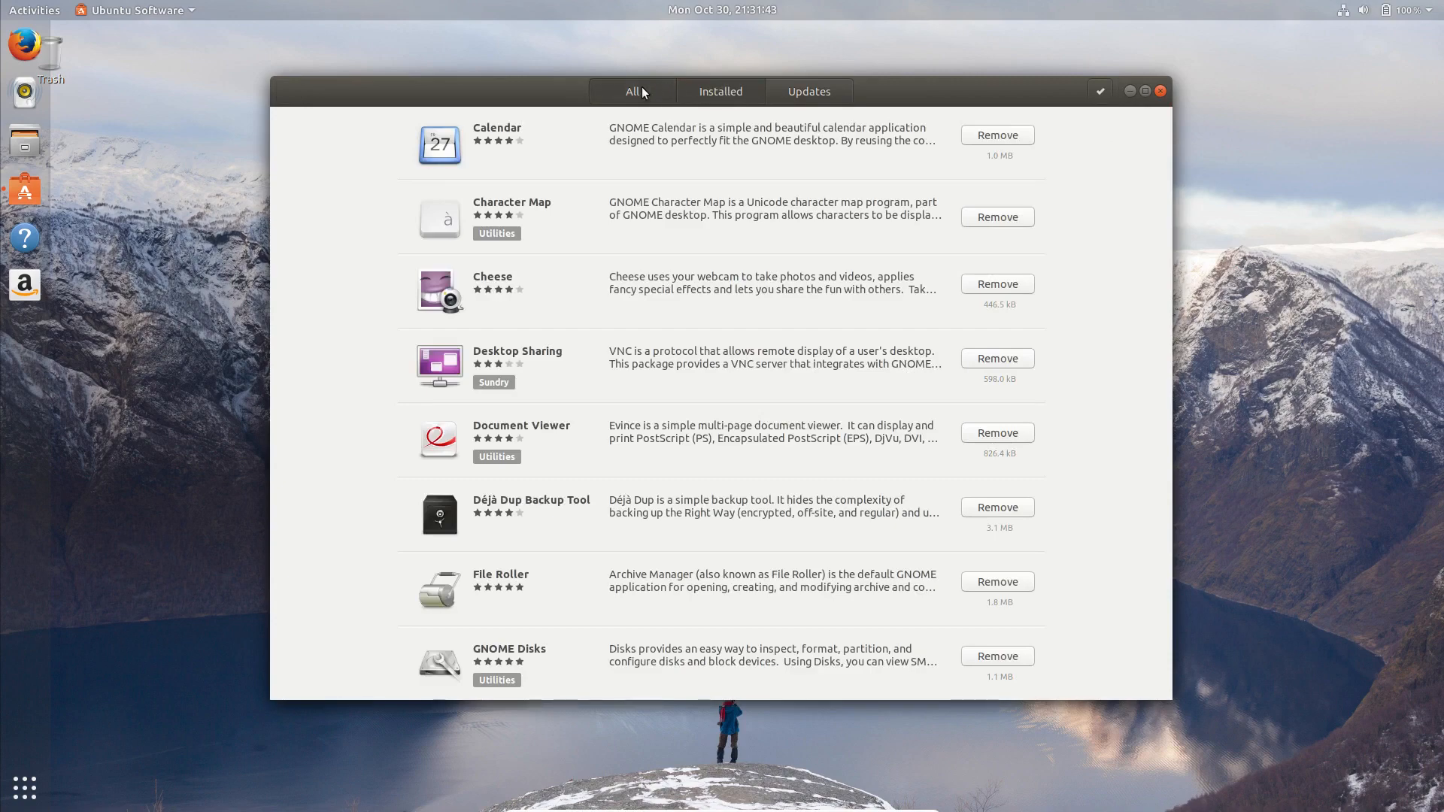
Look through the list of installed applications and add-ons in Ubuntu Software, and return to the overview of all software.
scroll(811, 333, "down", 10)
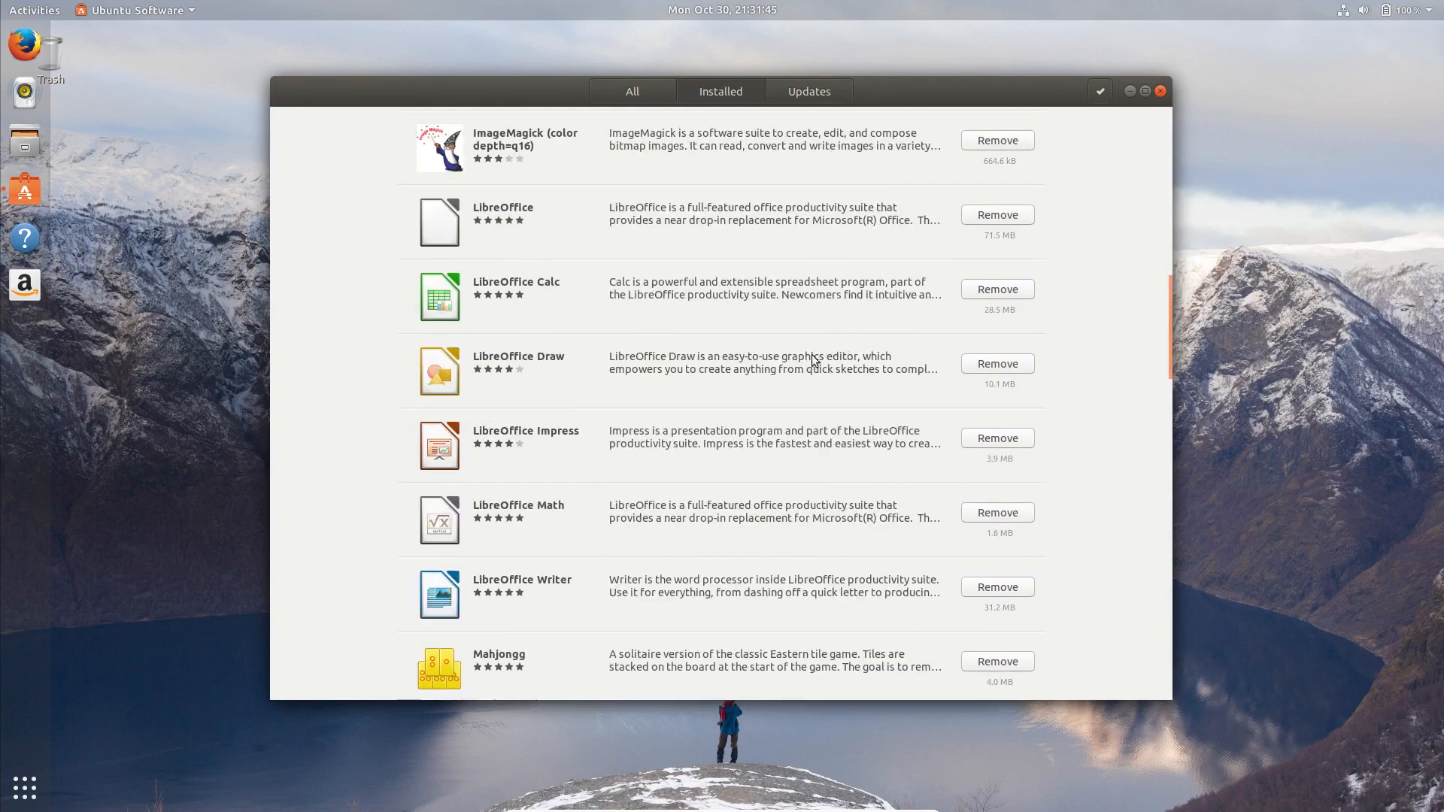
scroll(814, 358, "down", 15)
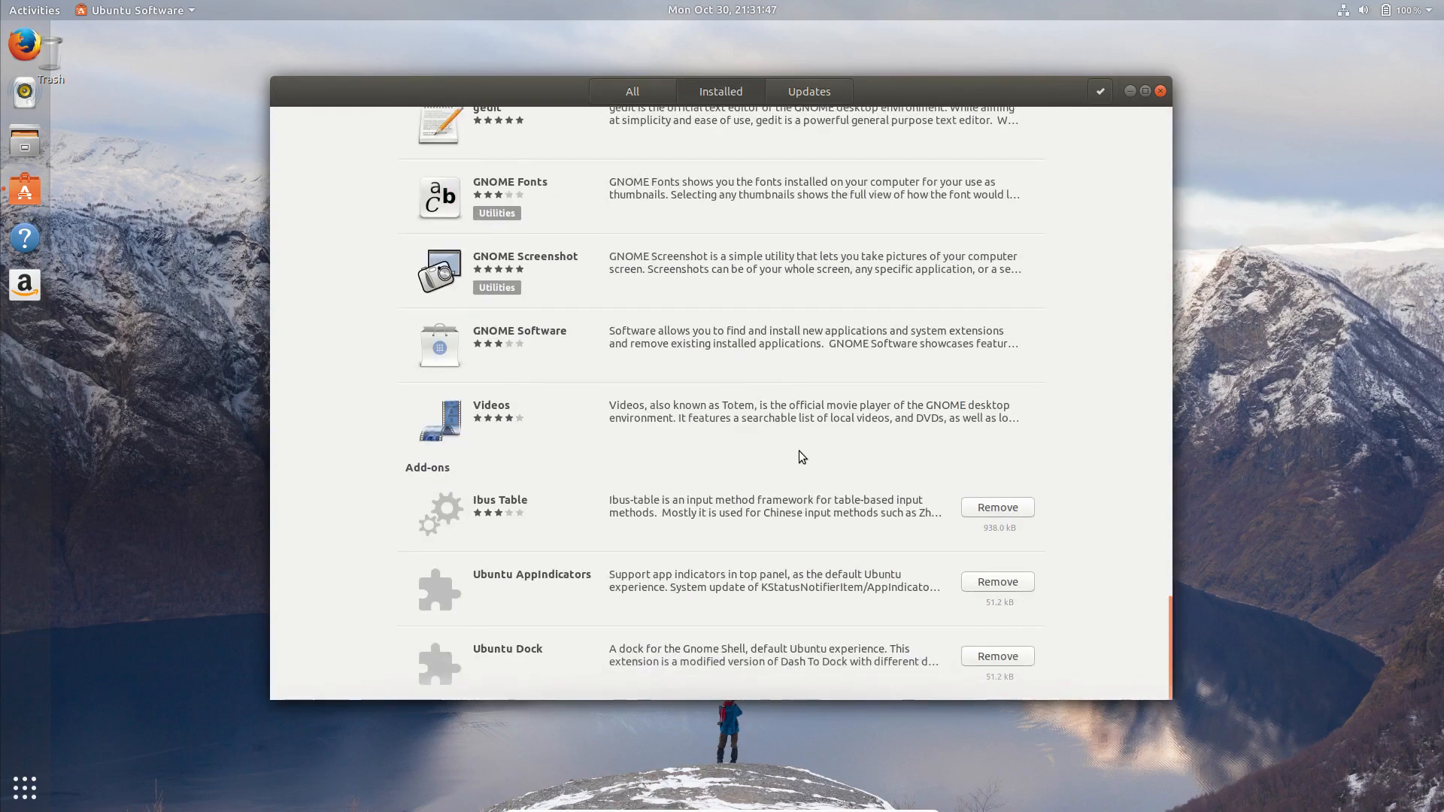
scroll(801, 455, "up", 15)
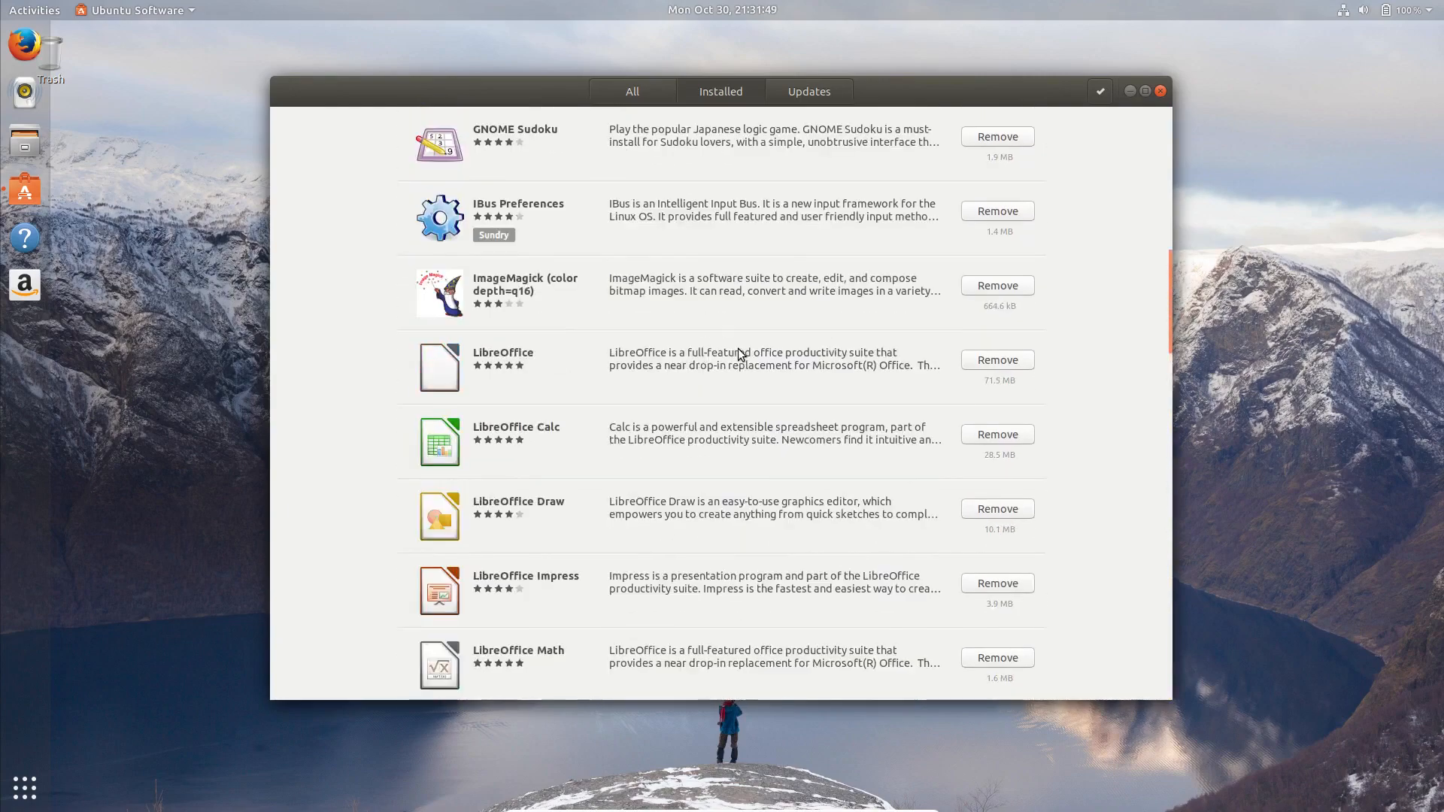
scroll(737, 347, "up", 8)
scroll(738, 367, "down", 8)
scroll(799, 465, "up", 10)
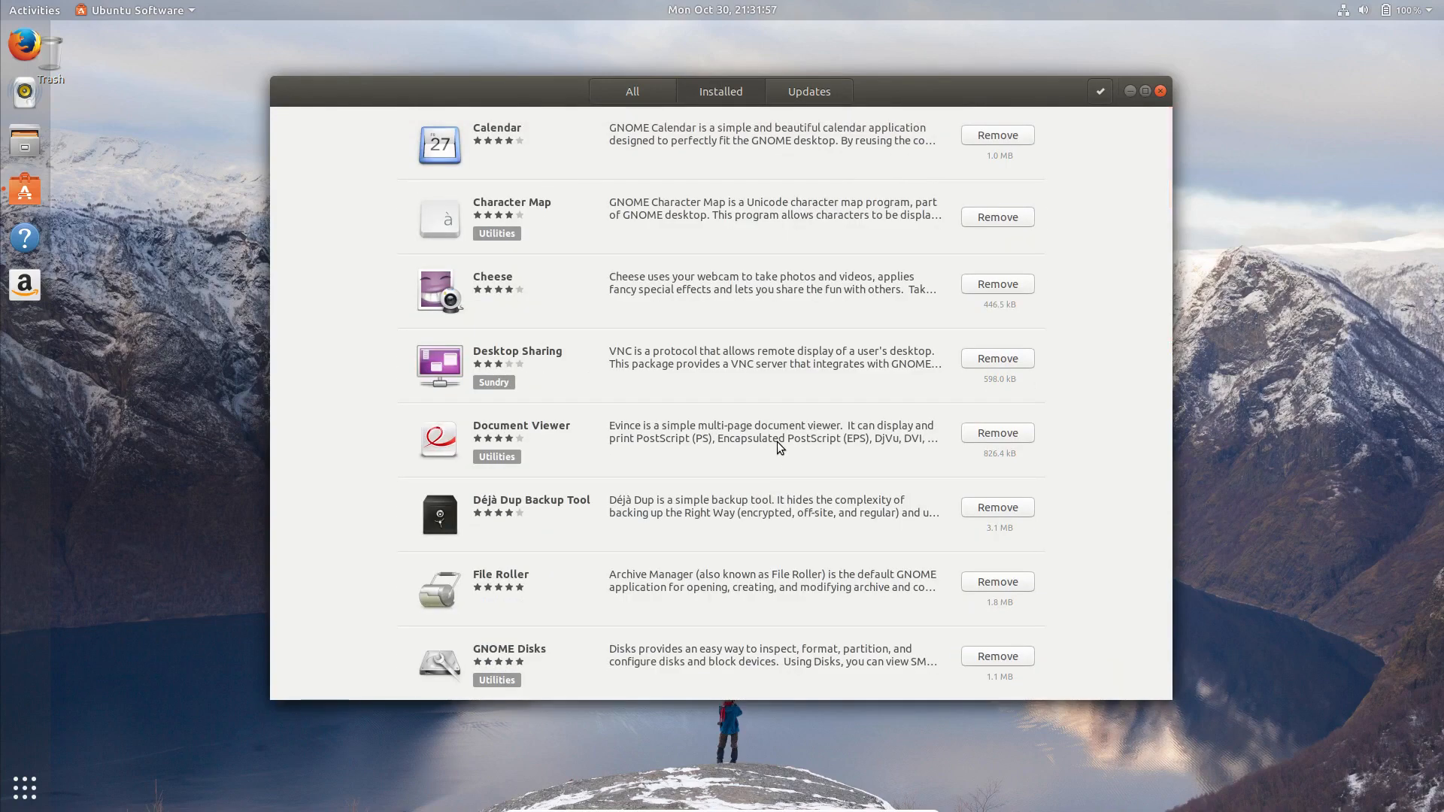
scroll(684, 388, "down", 5)
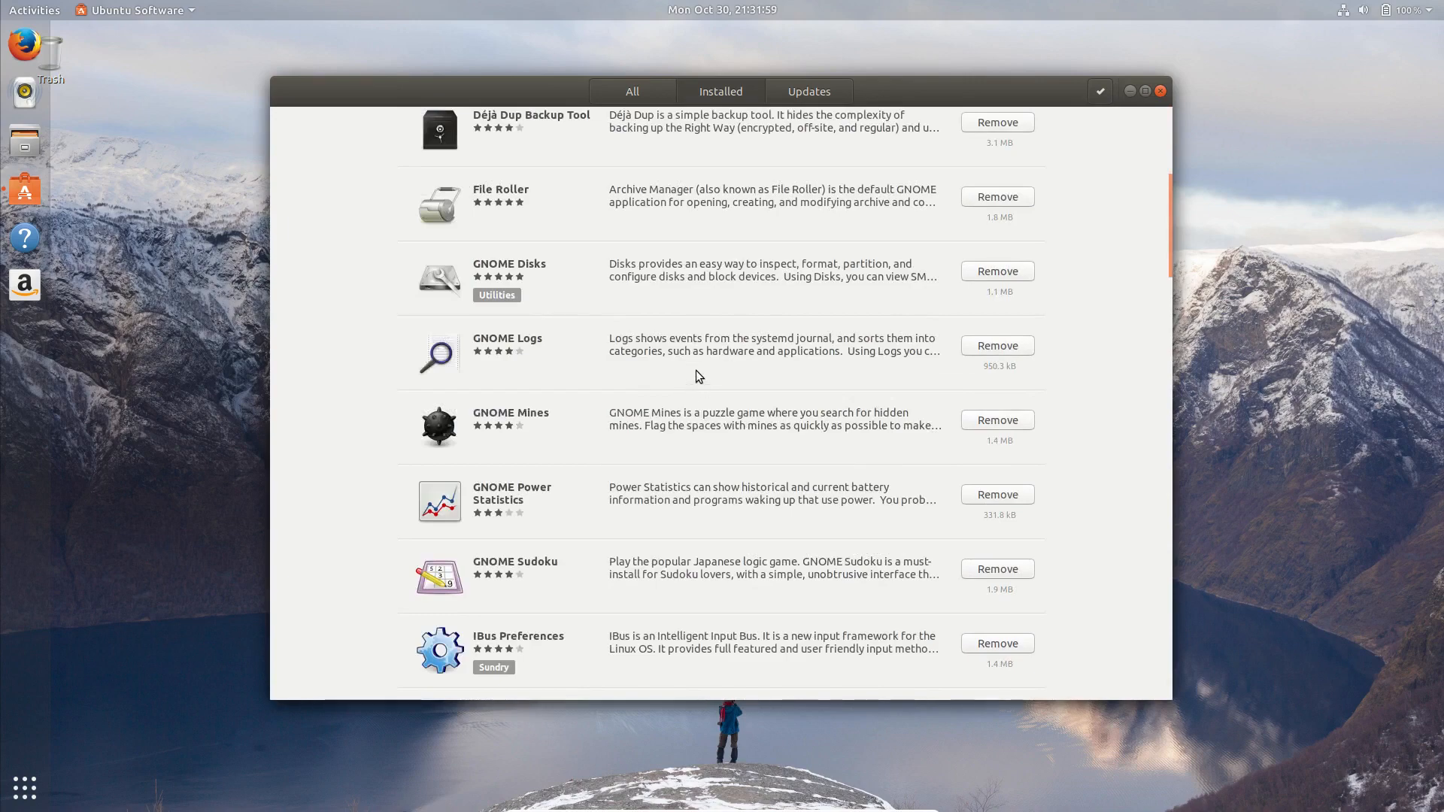
left_click(639, 89)
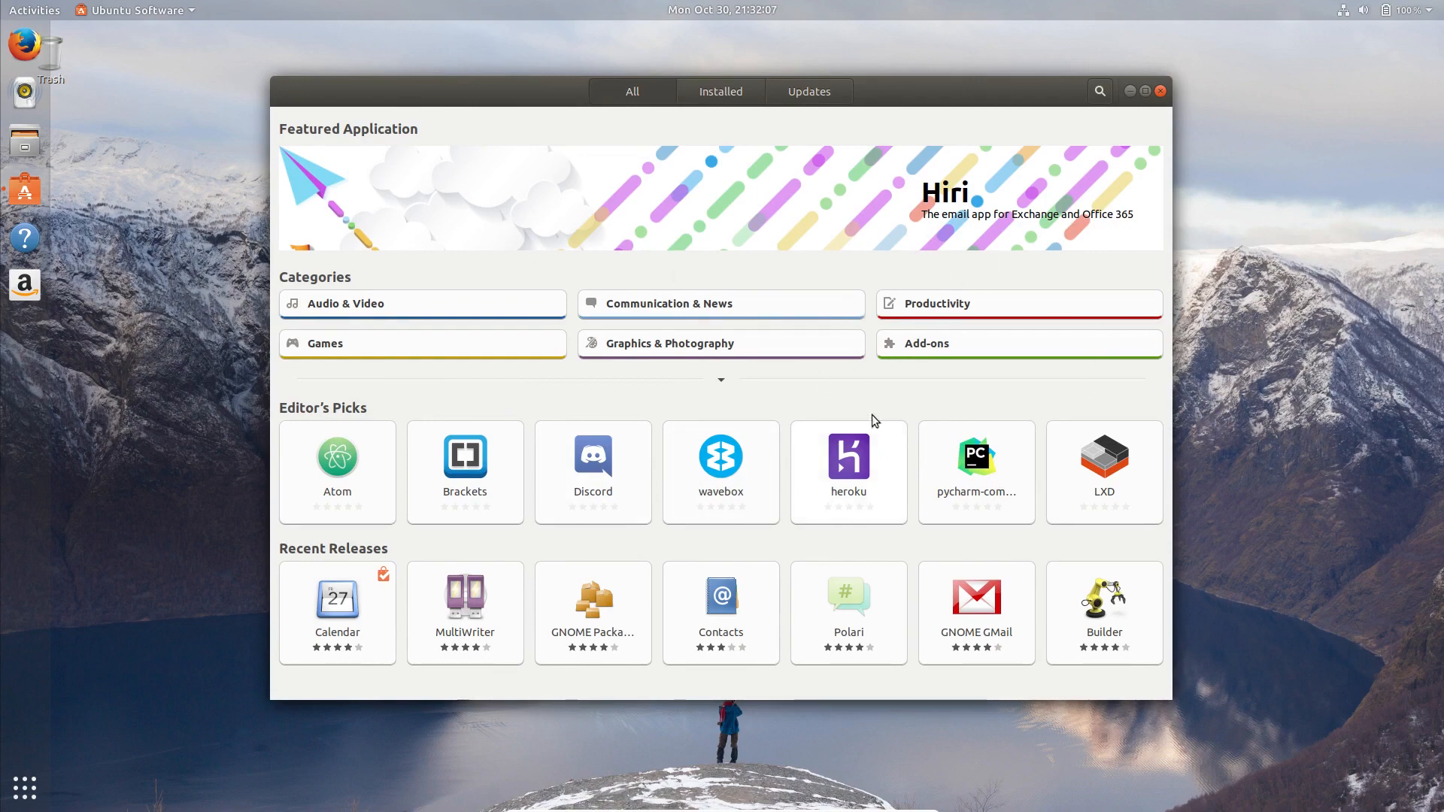
Close Ubuntu Software and log the current user out of the desktop session.
left_click(1158, 91)
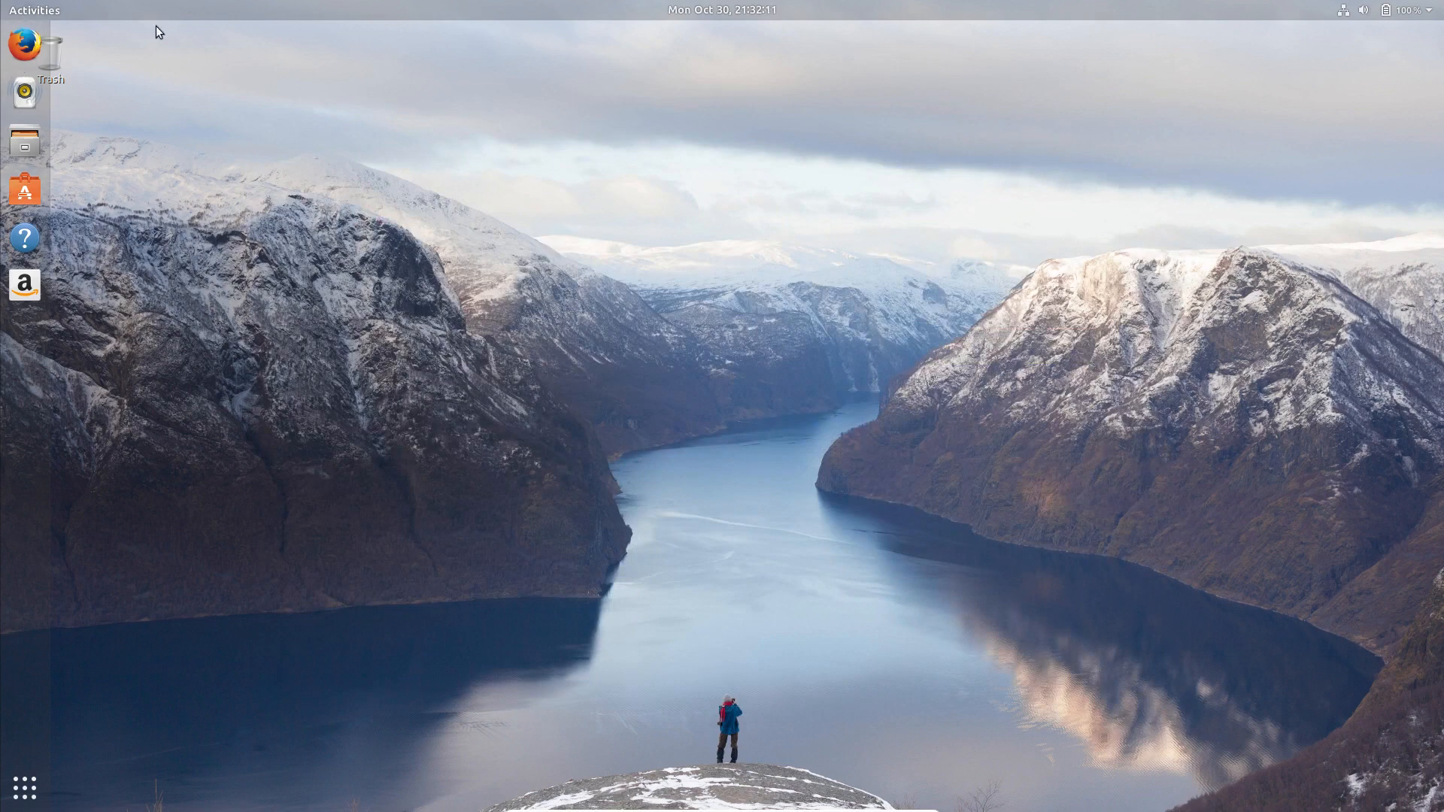
left_click(1434, 15)
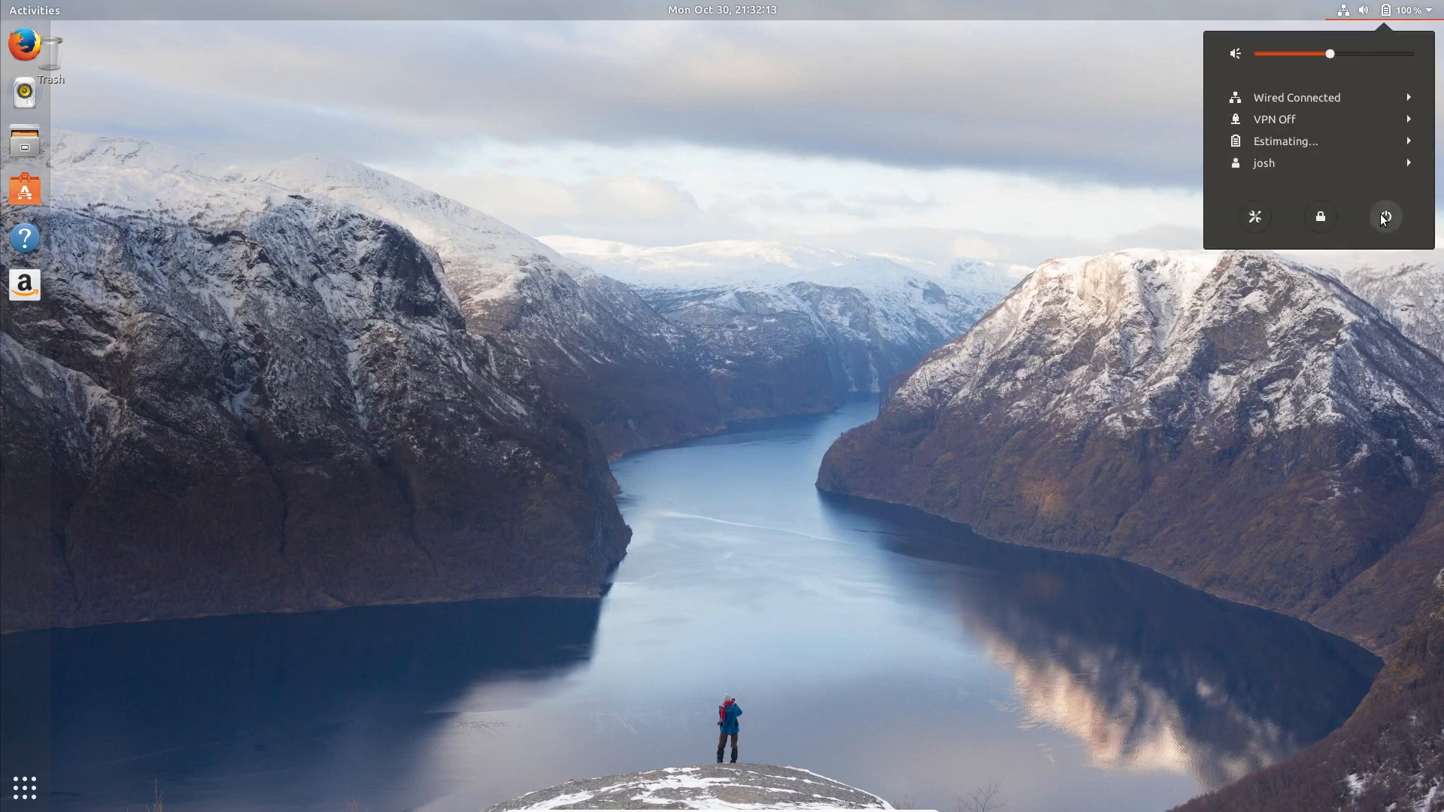
left_click(1361, 163)
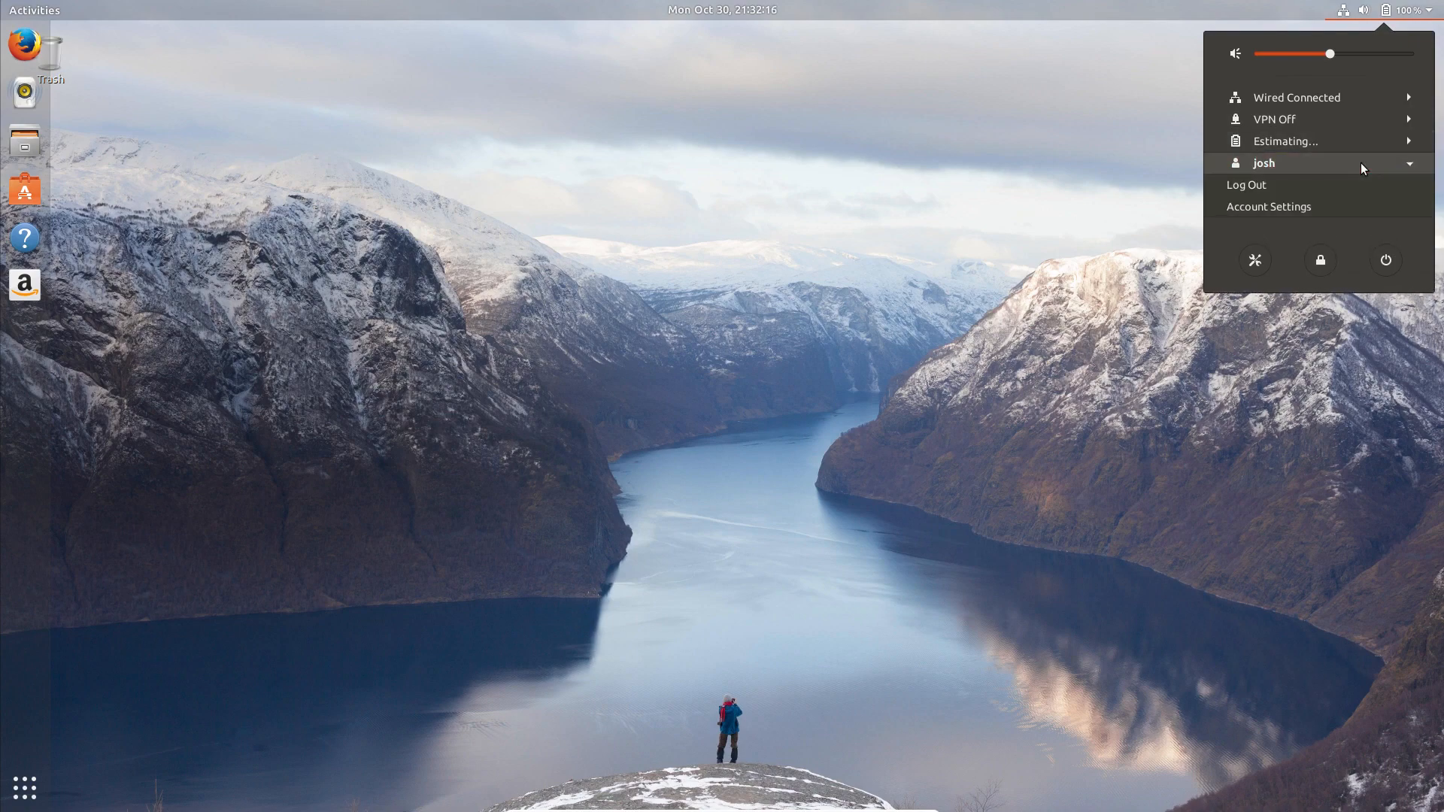
left_click(1326, 185)
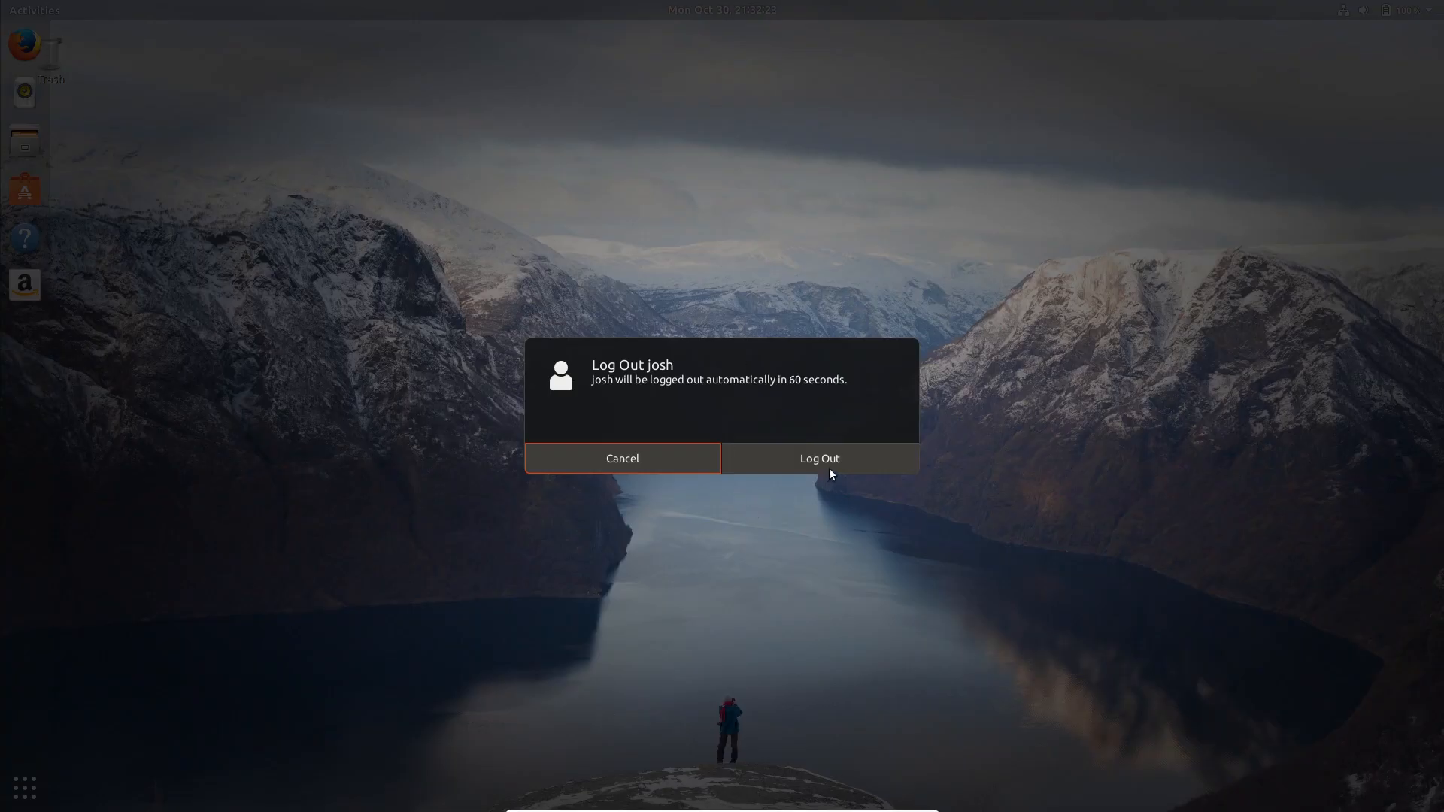
left_click(830, 472)
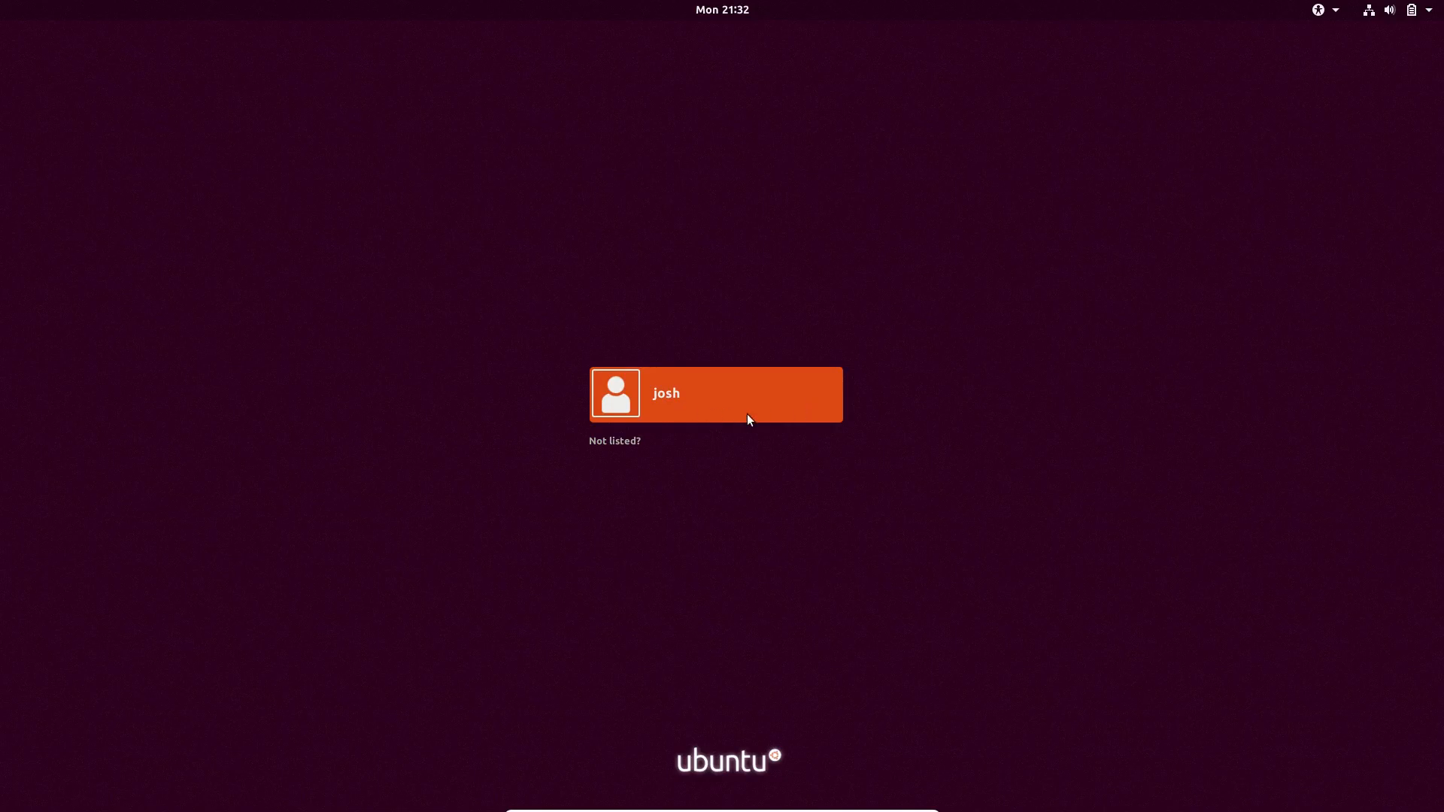
Choose the Ubuntu on Xorg session for the listed user and sign in with the account password.
left_click(716, 406)
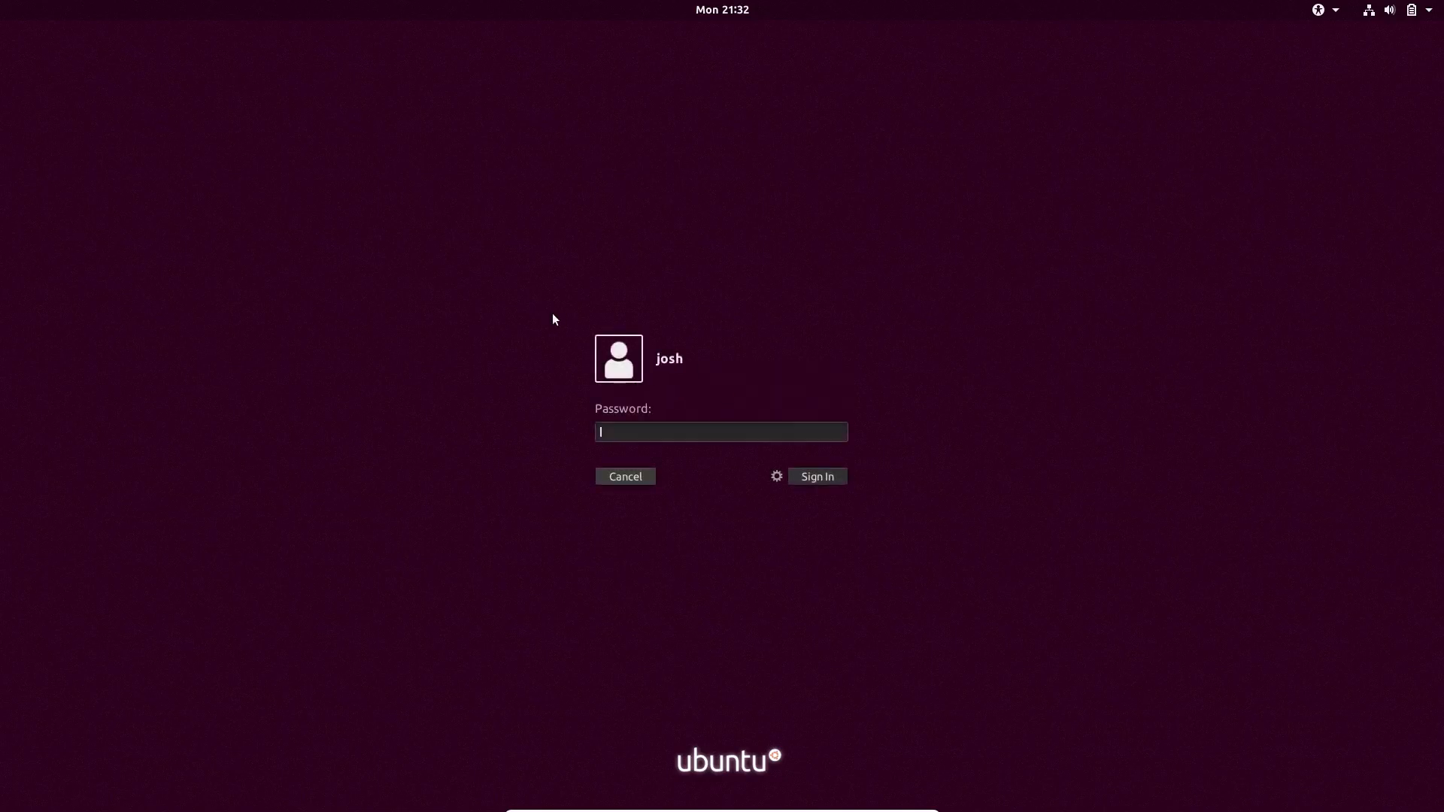
left_click(777, 476)
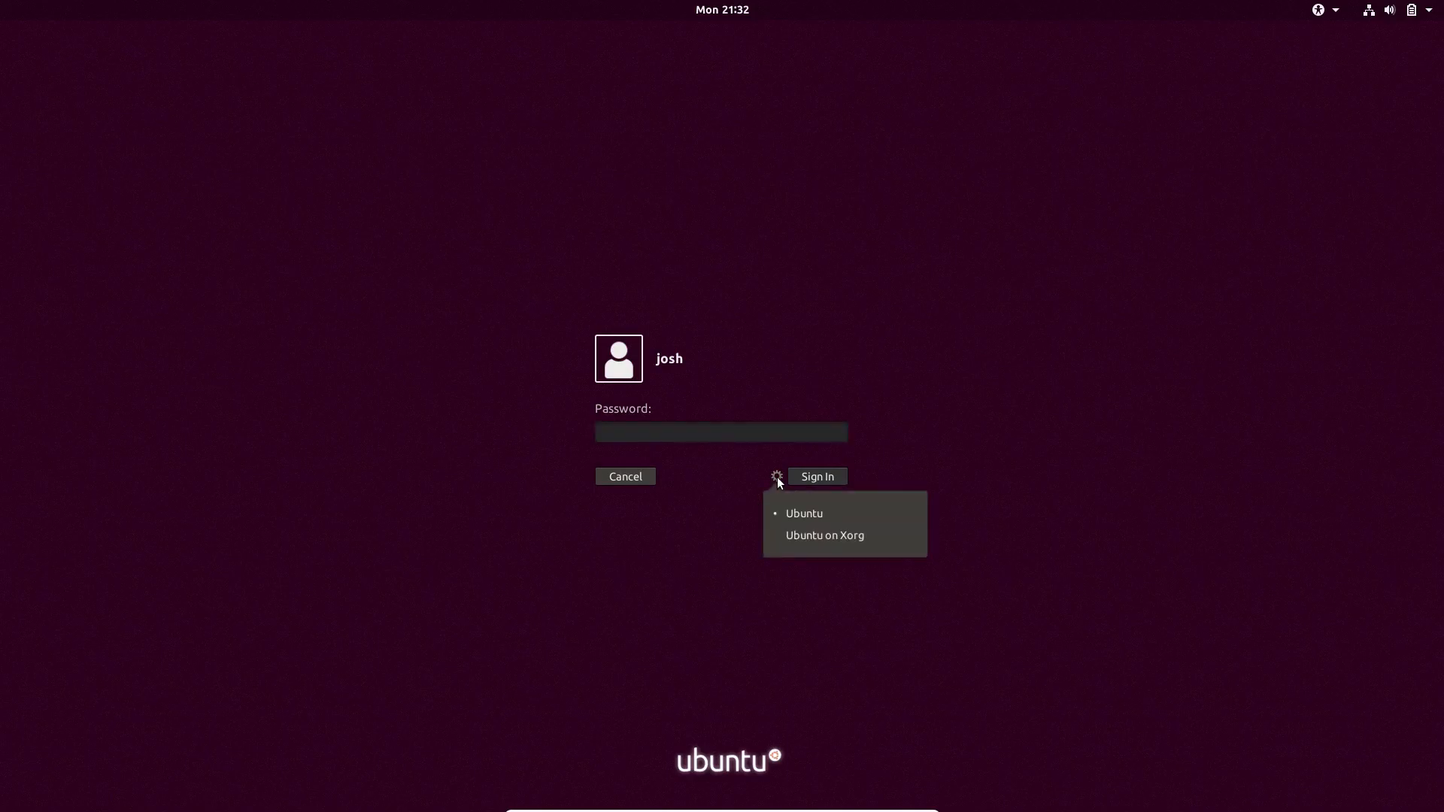
left_click(854, 537)
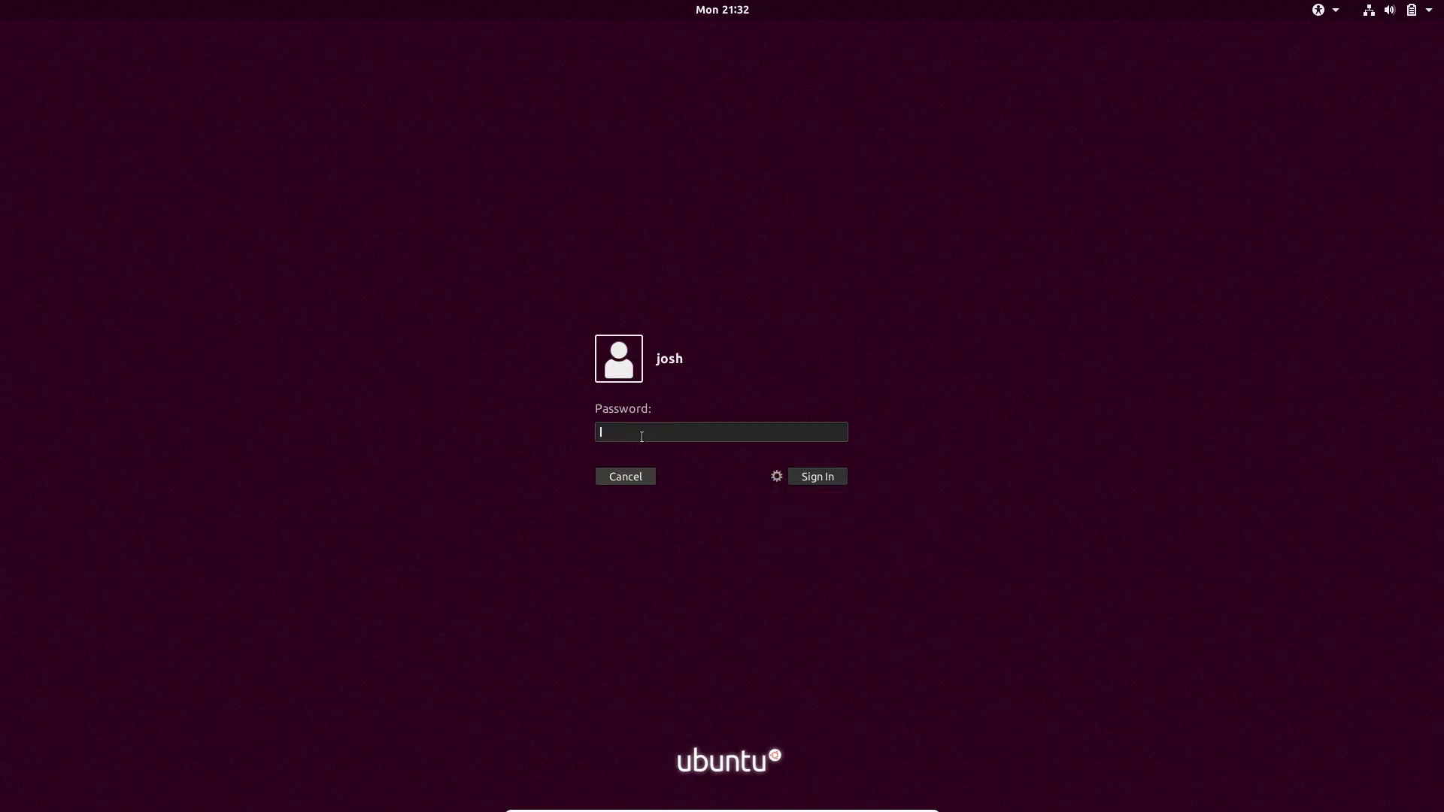
type("********")
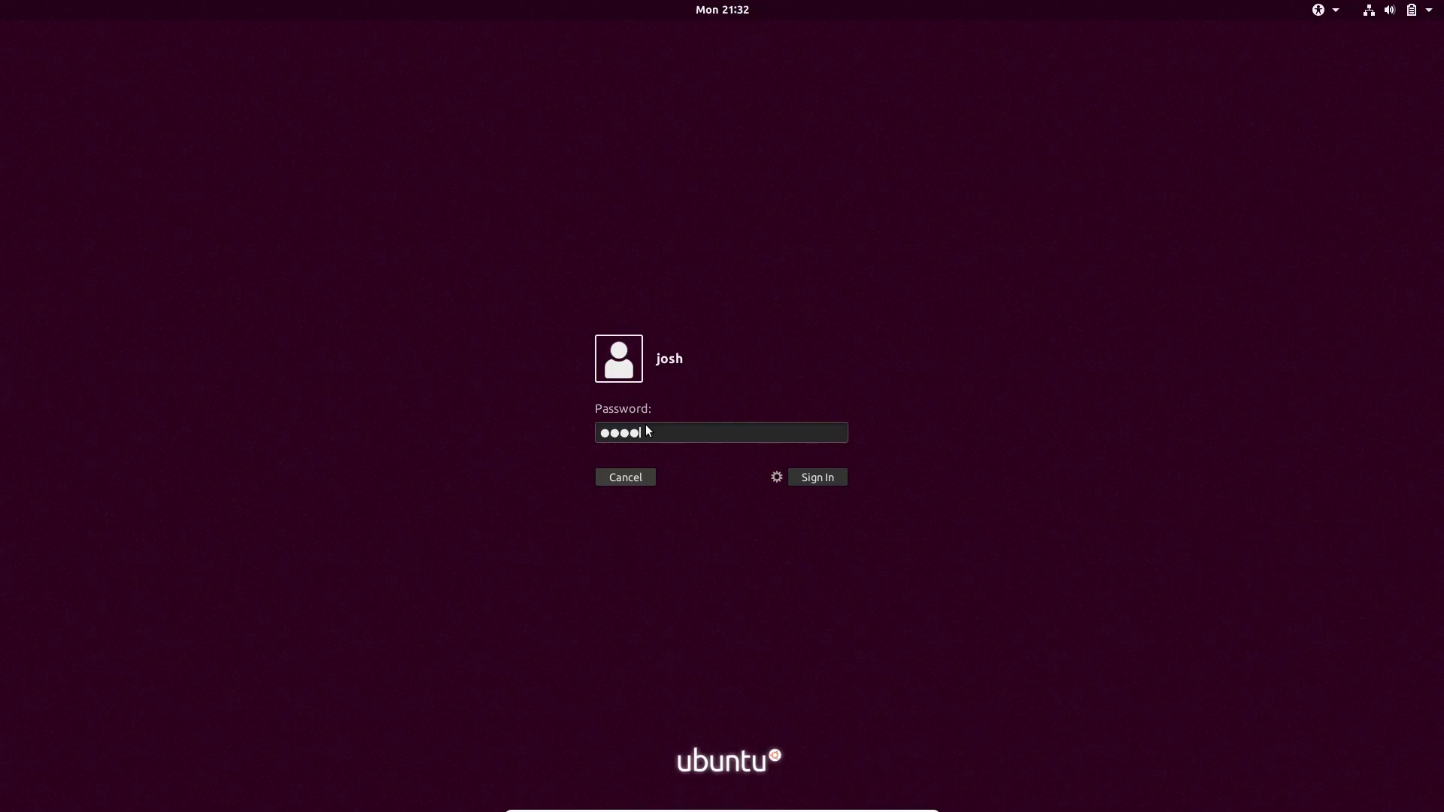
type("*")
key("Return")
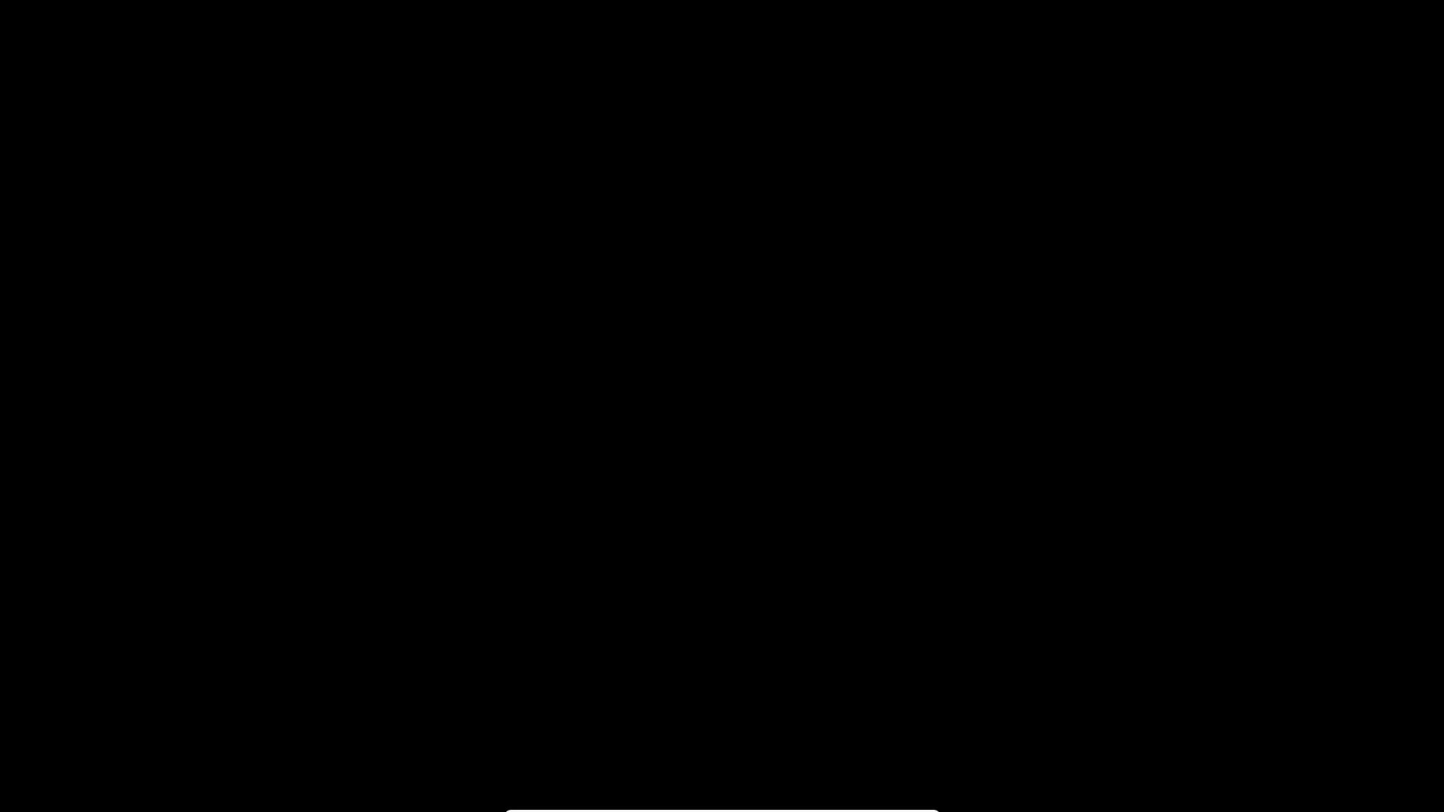